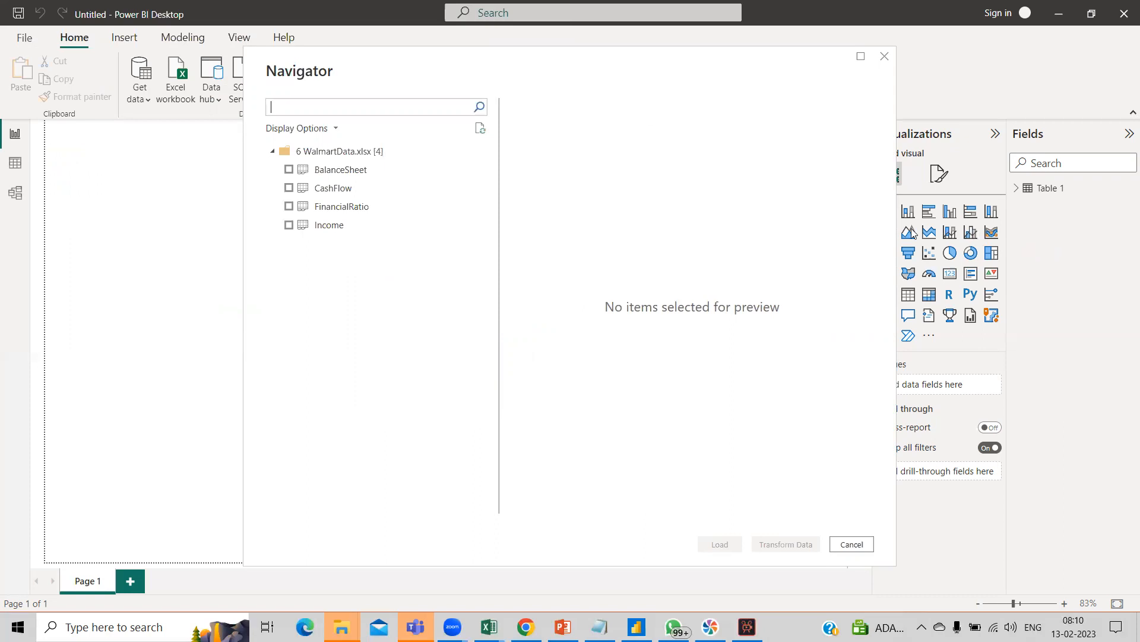
# Select the BalanceSheet, CashFlow, FinancialRatio and Income sheets of the Walmart workbook and open them for transformation.
pyautogui.click(289, 169)
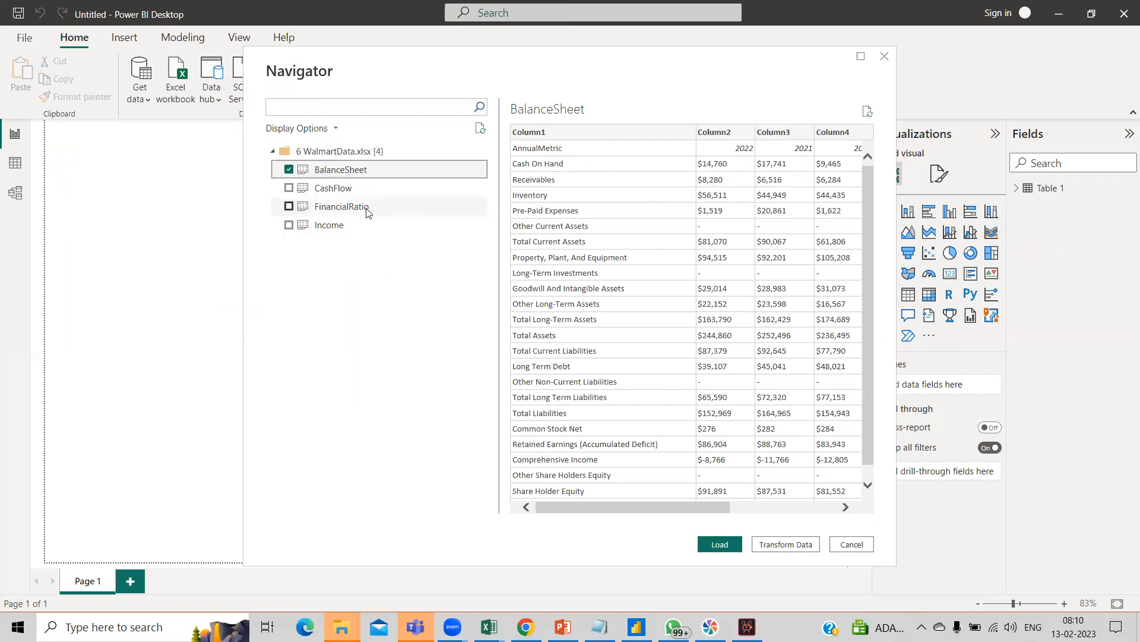
pyautogui.click(325, 188)
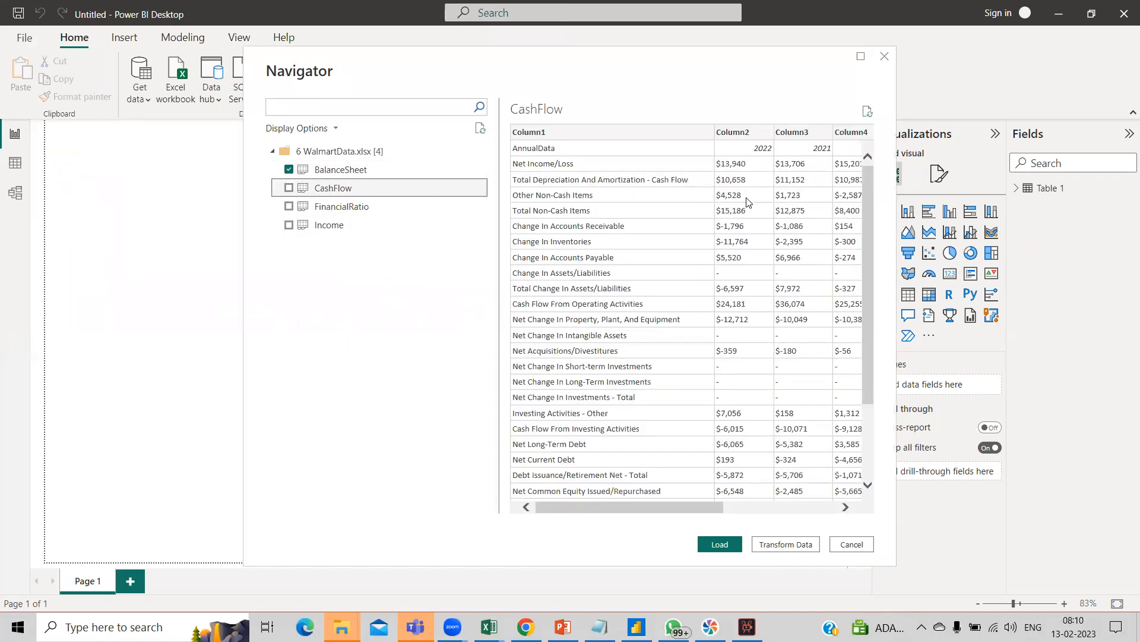
pyautogui.click(328, 207)
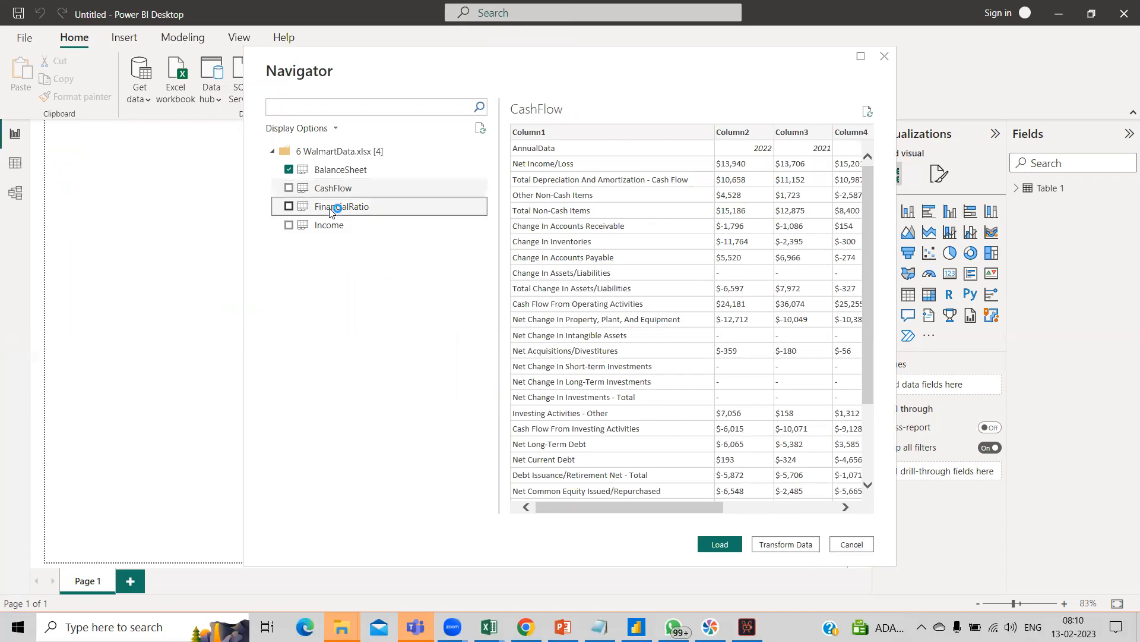
pyautogui.click(288, 190)
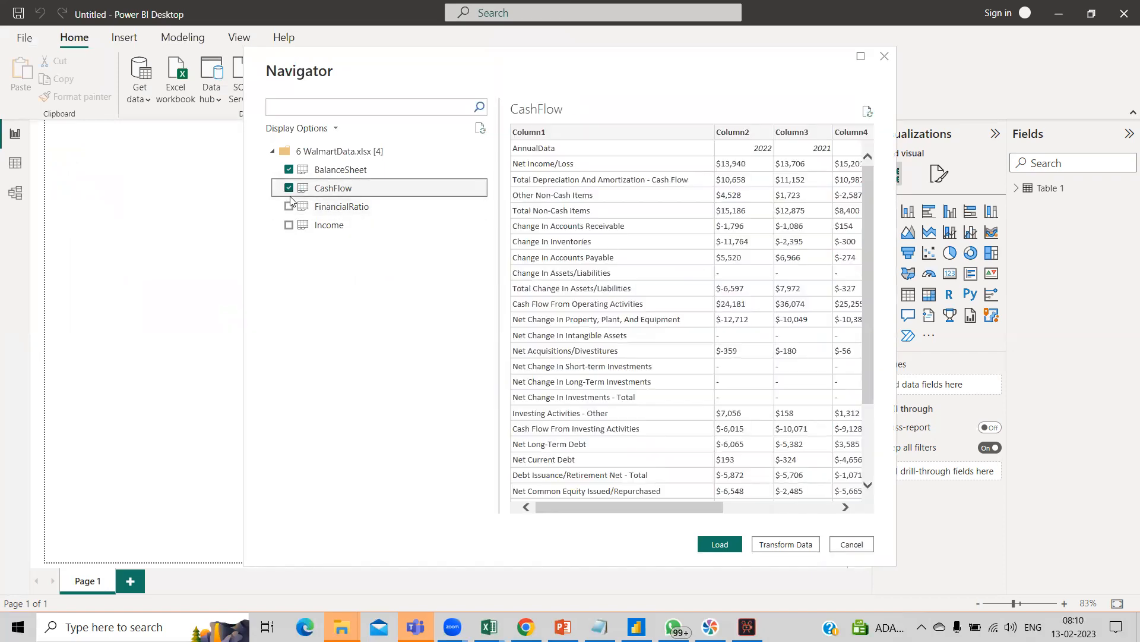
pyautogui.click(290, 206)
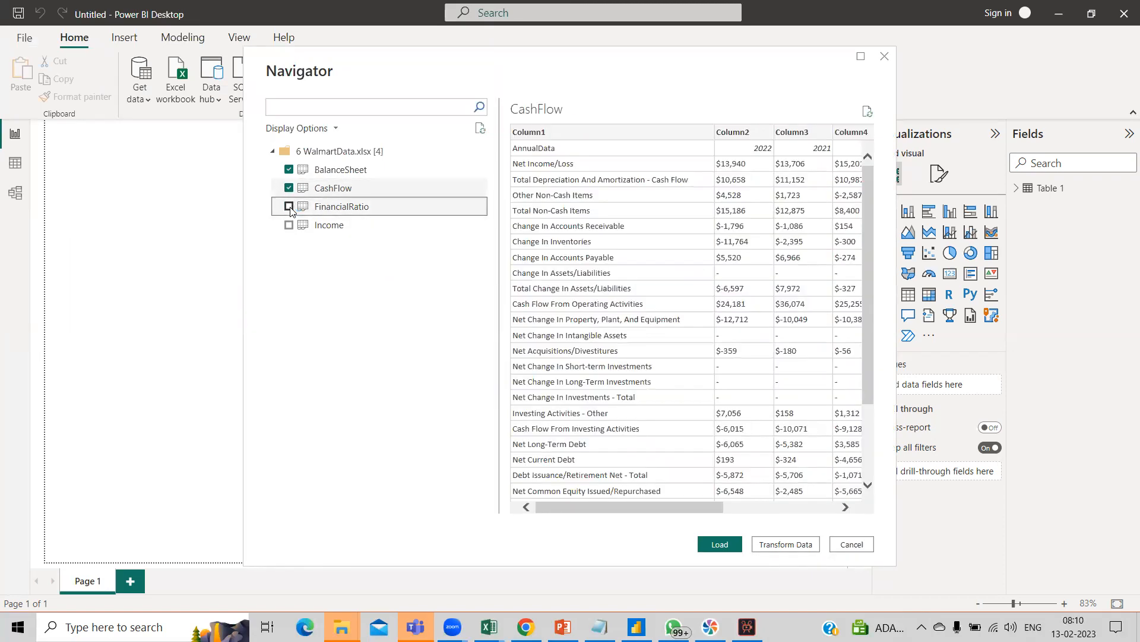
pyautogui.click(287, 227)
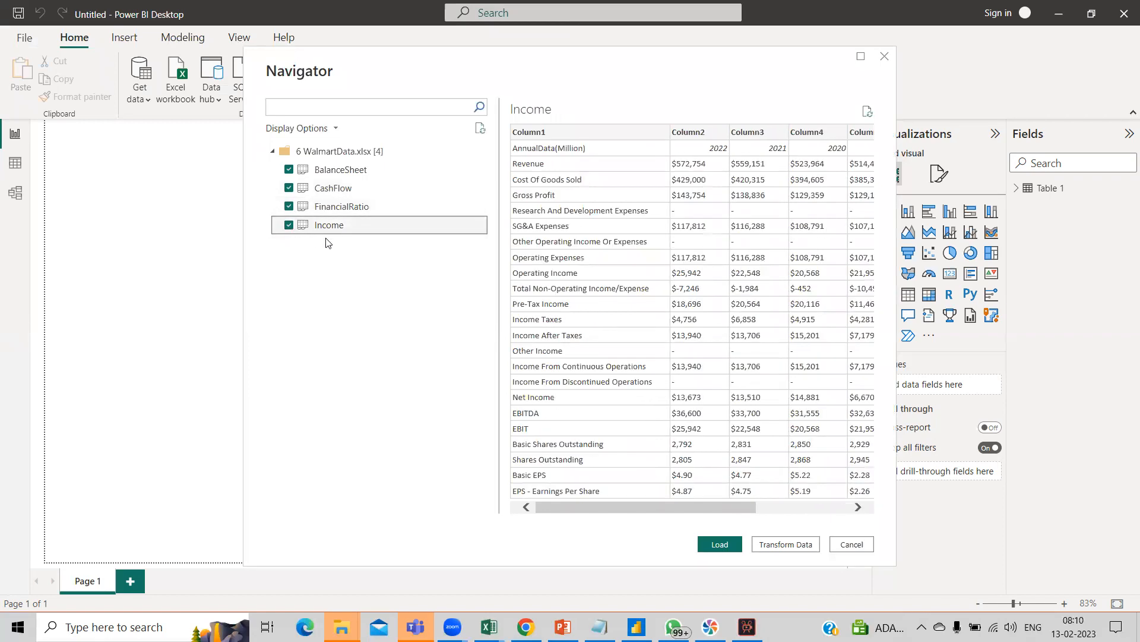
pyautogui.click(785, 545)
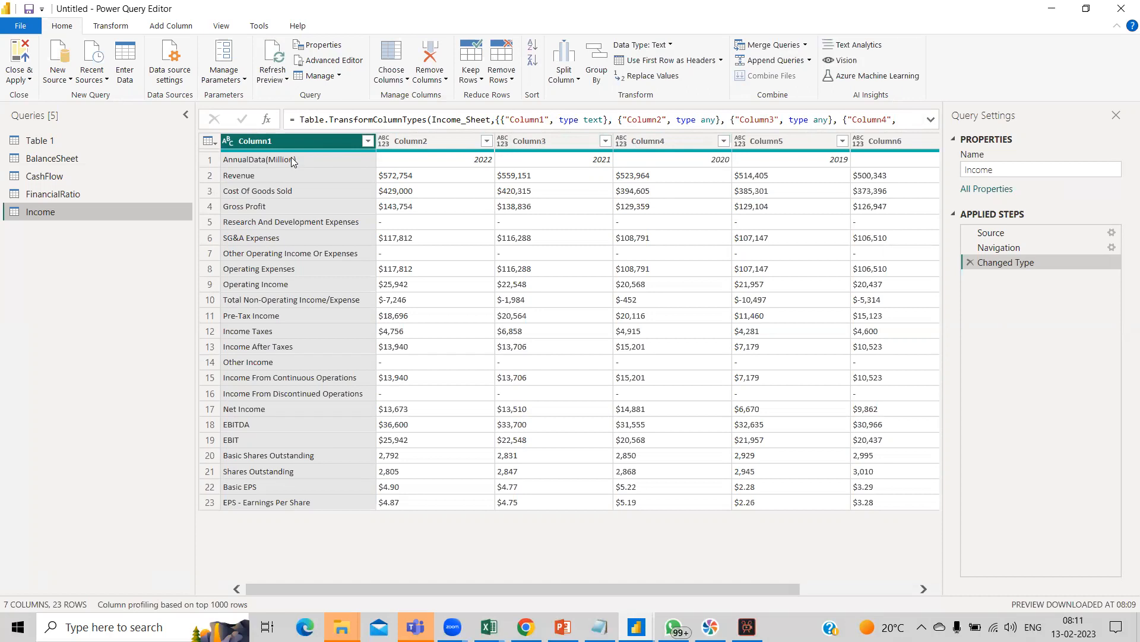
# Promote the first row to column headers in the Income, FinancialRatio, CashFlow and BalanceSheet queries.
pyautogui.click(682, 61)
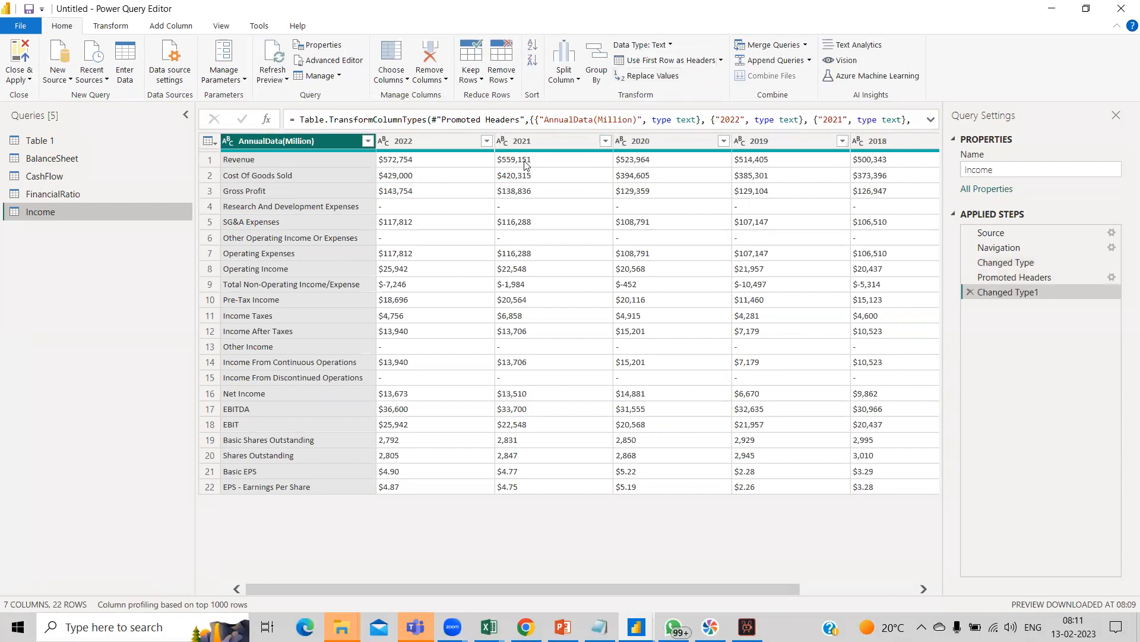
pyautogui.click(72, 196)
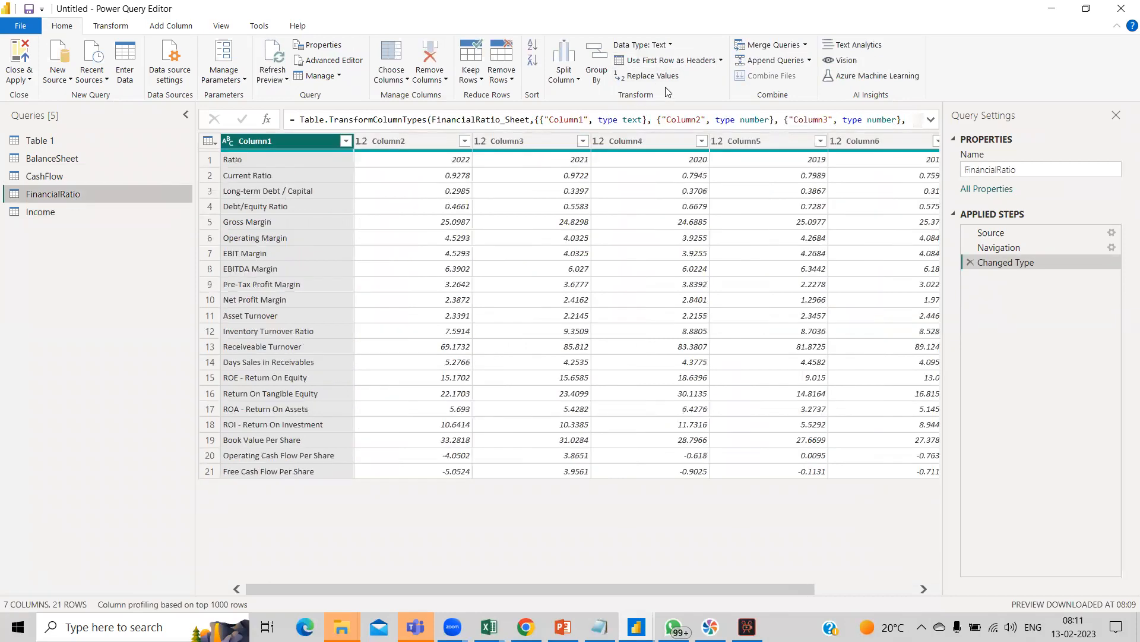
pyautogui.click(664, 62)
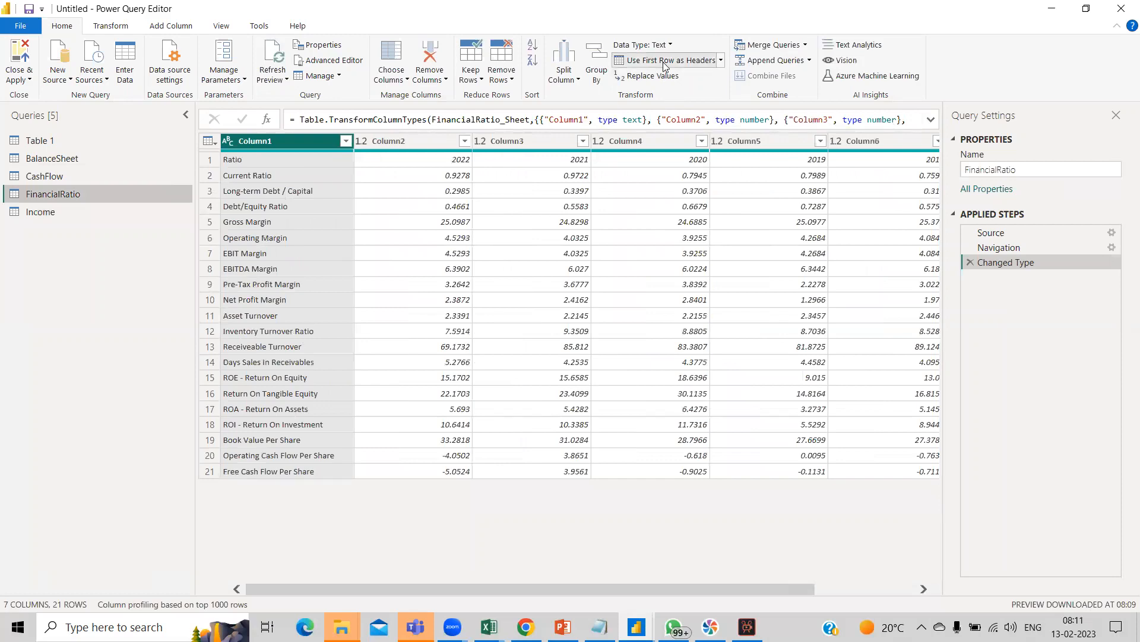
pyautogui.click(49, 176)
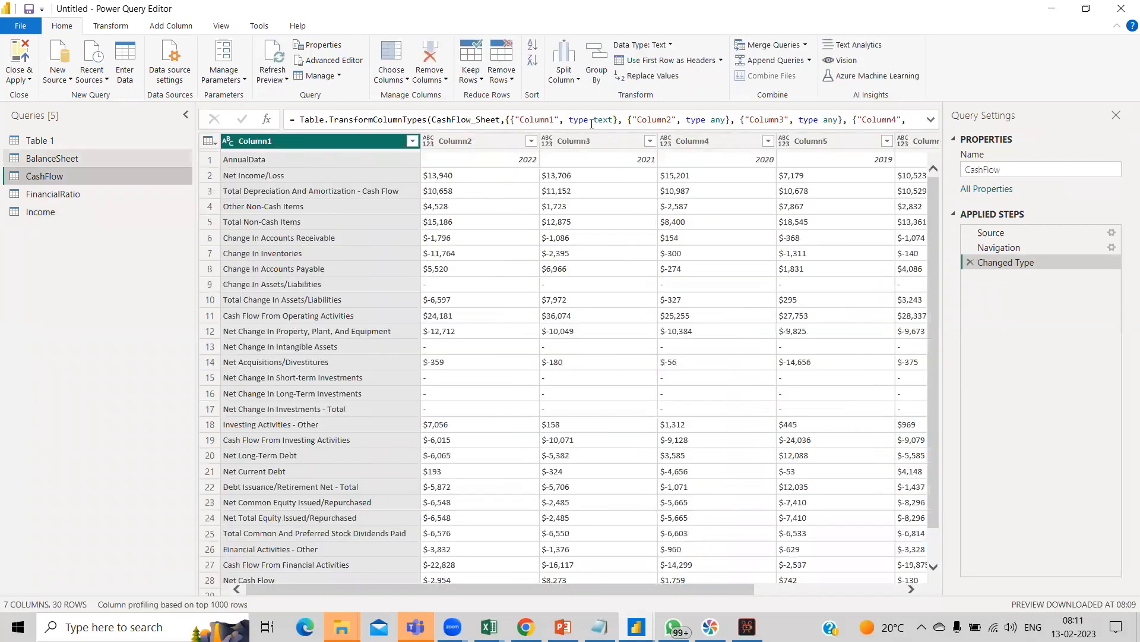
pyautogui.click(665, 62)
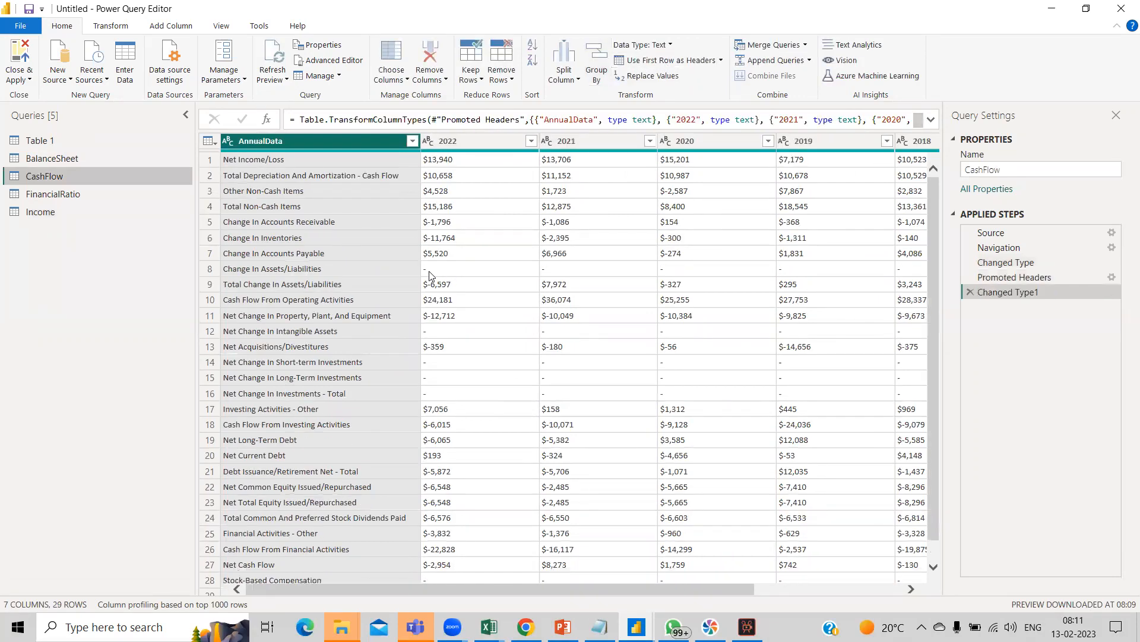
pyautogui.click(63, 159)
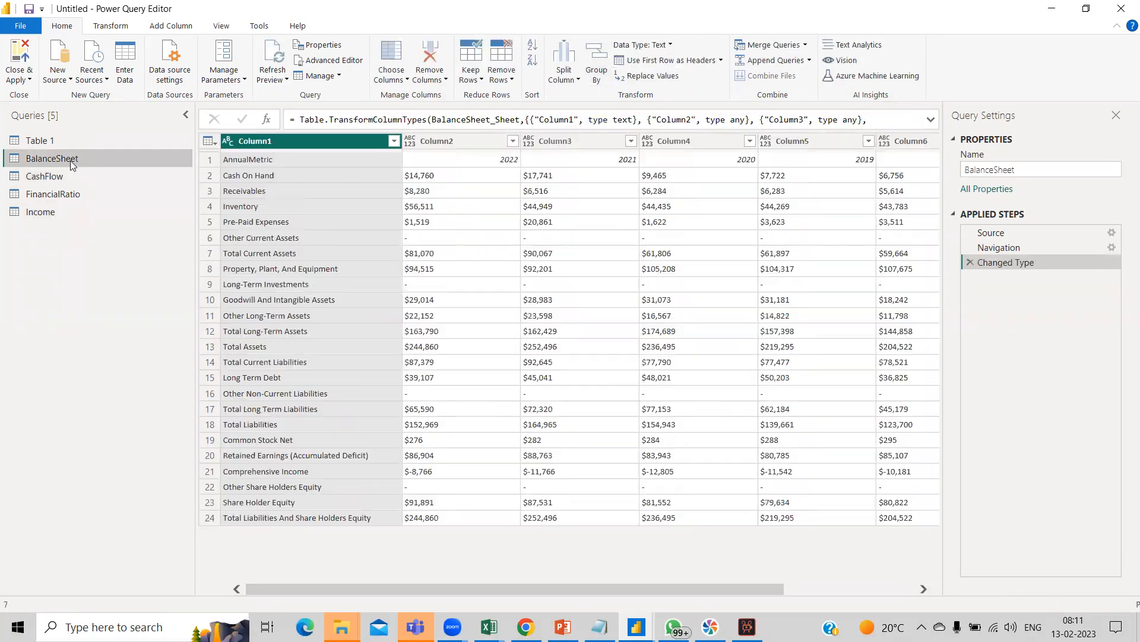
pyautogui.click(675, 62)
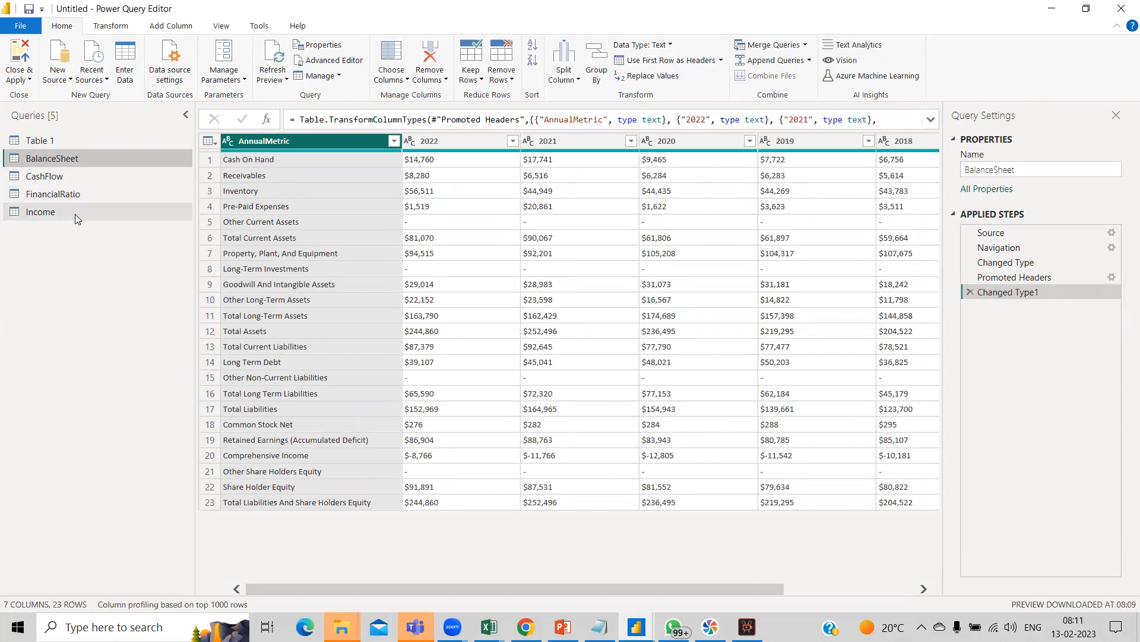
# Check the FinancialRatio query's headers, and apply all query changes while closing the query editor.
pyautogui.click(70, 196)
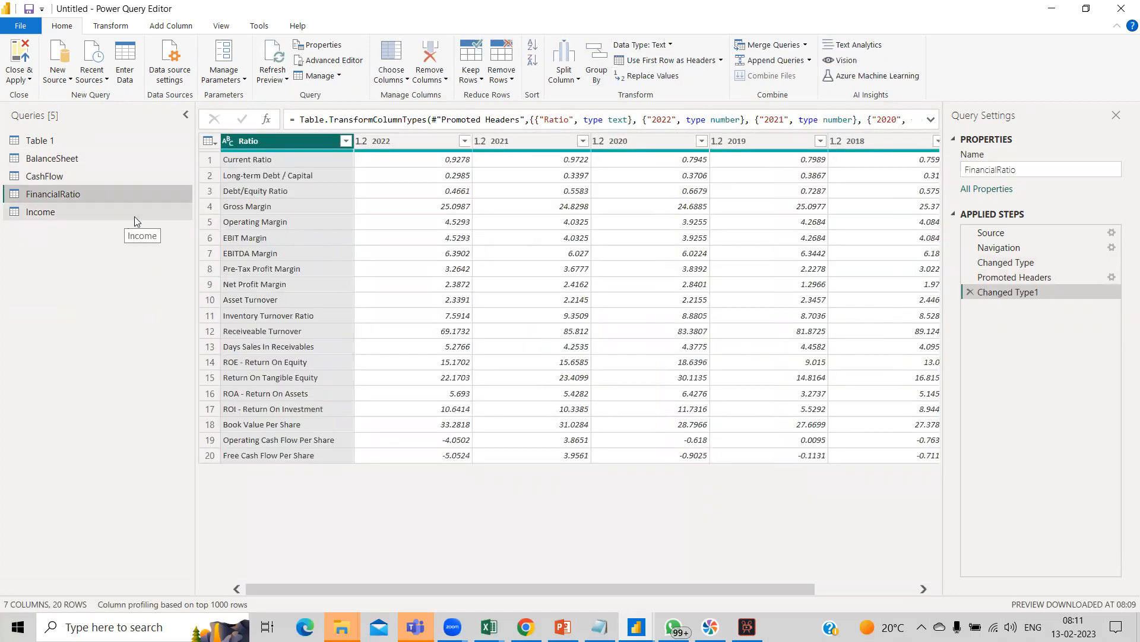
pyautogui.click(26, 80)
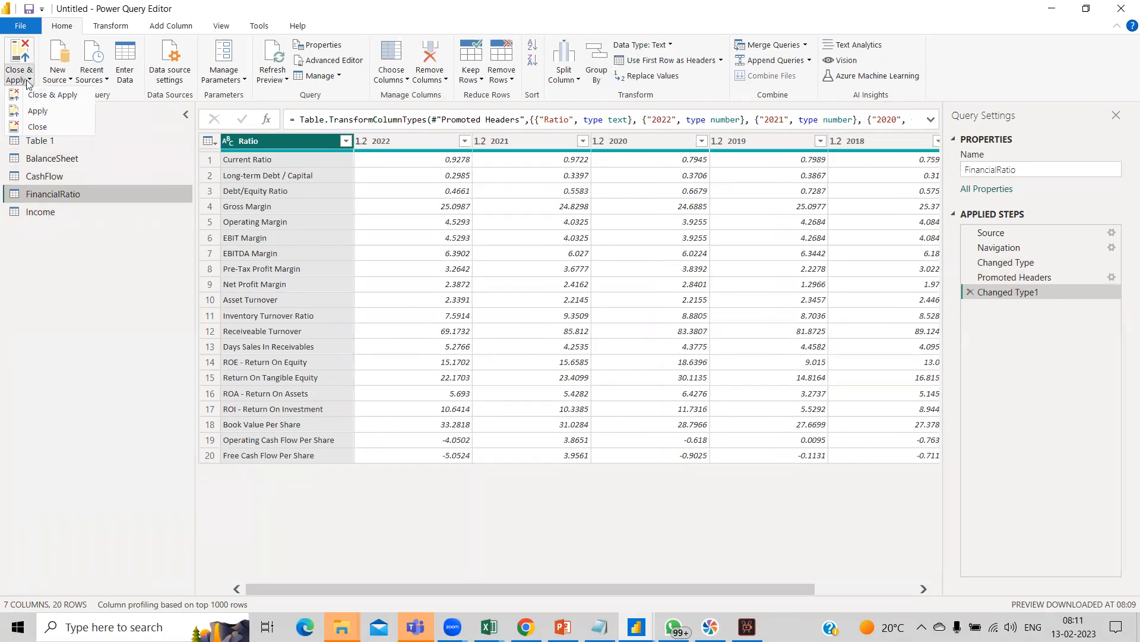
pyautogui.click(34, 96)
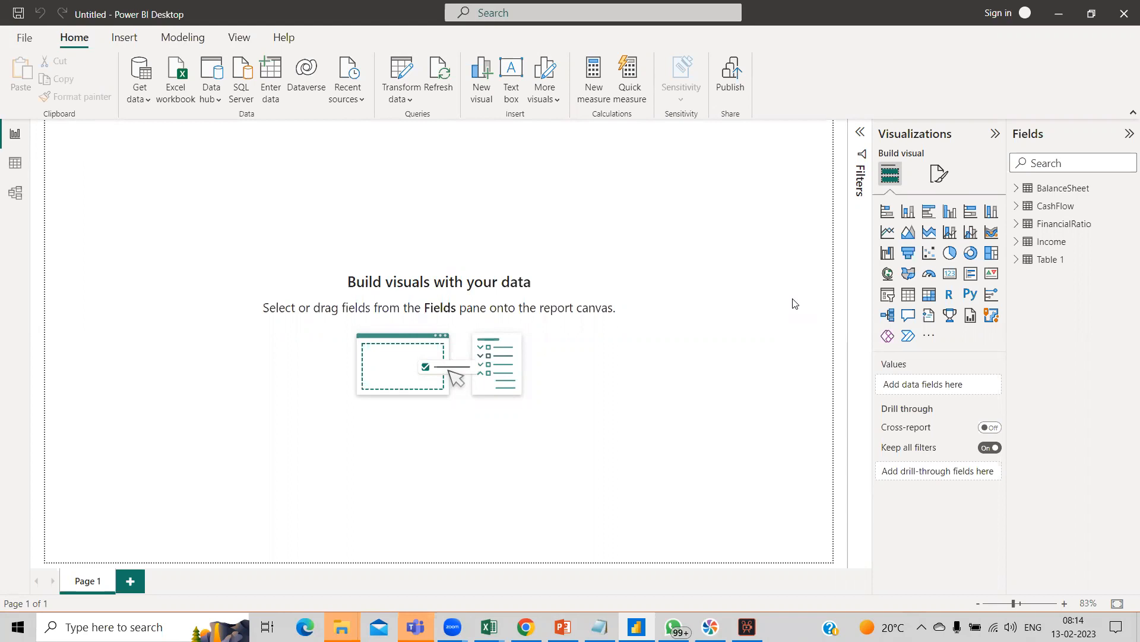
# Apply the dark grey built-in theme with muted bar colours to the report.
pyautogui.click(240, 38)
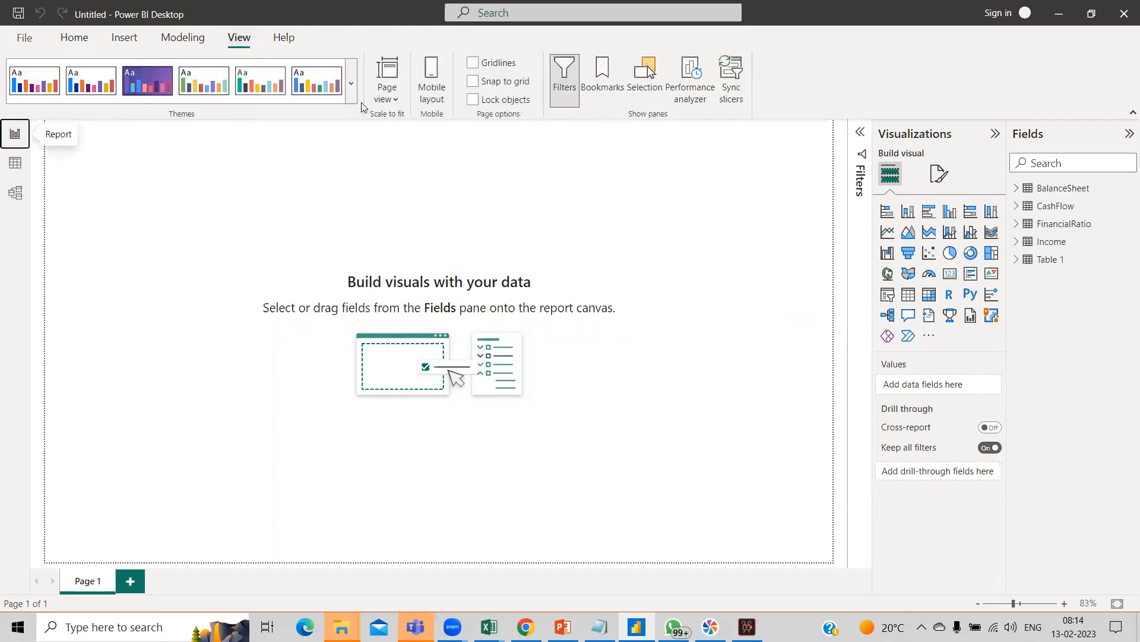
pyautogui.click(349, 89)
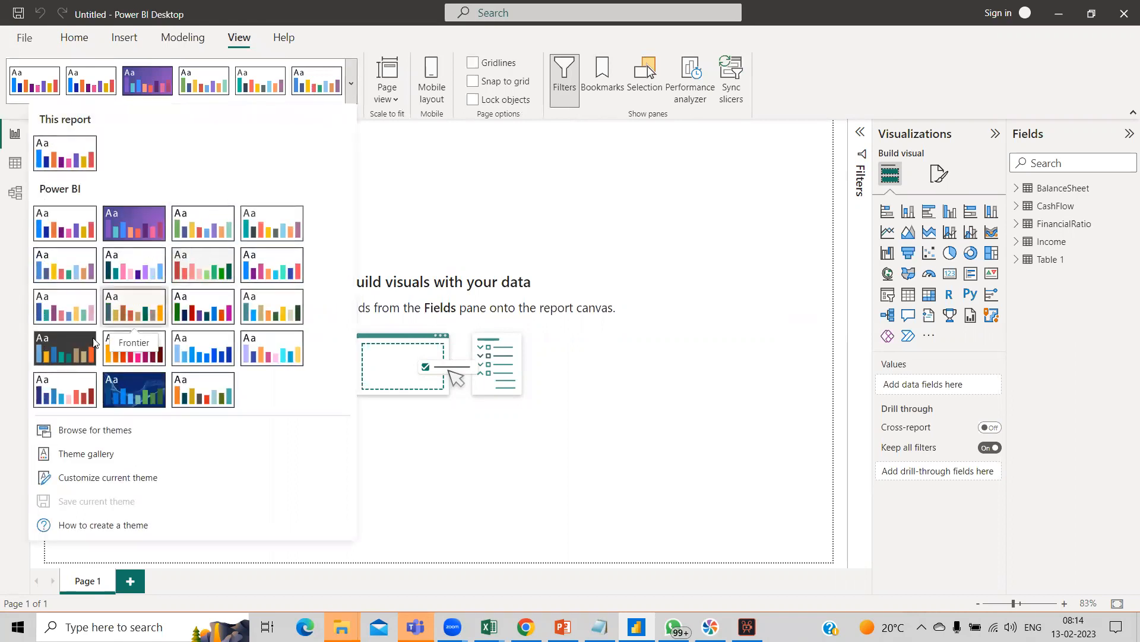
pyautogui.click(67, 349)
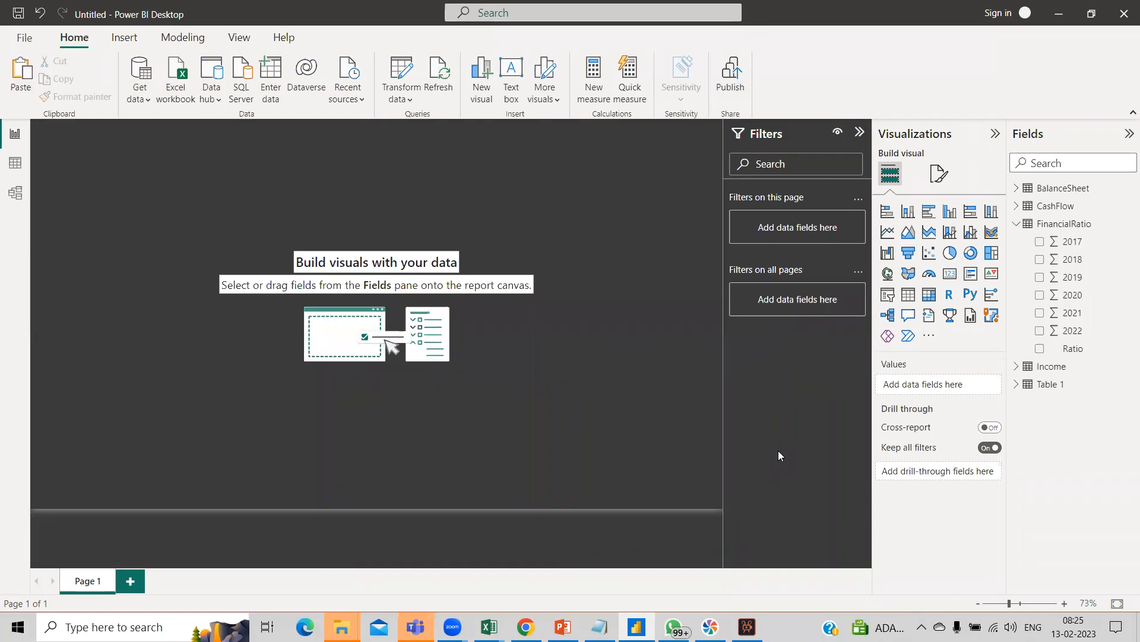
# Add a card visual in the report page's upper-right corner showing the 2022 field from FinancialRatio.
pyautogui.click(952, 277)
pyautogui.moveTo(127, 194); pyautogui.dragTo(645, 190)
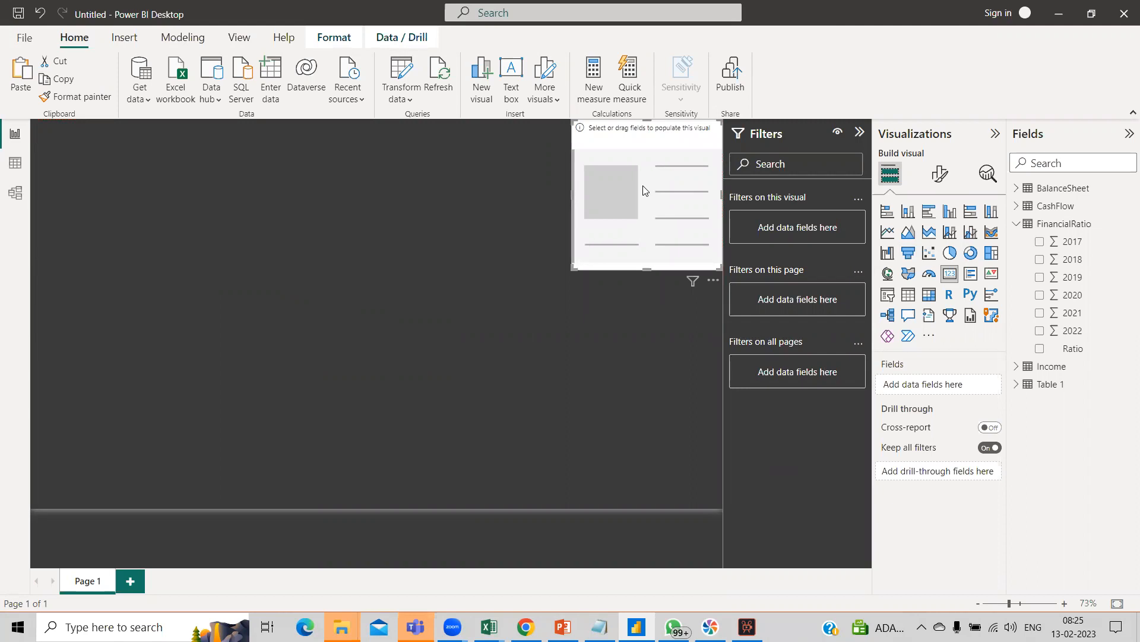
pyautogui.click(1040, 332)
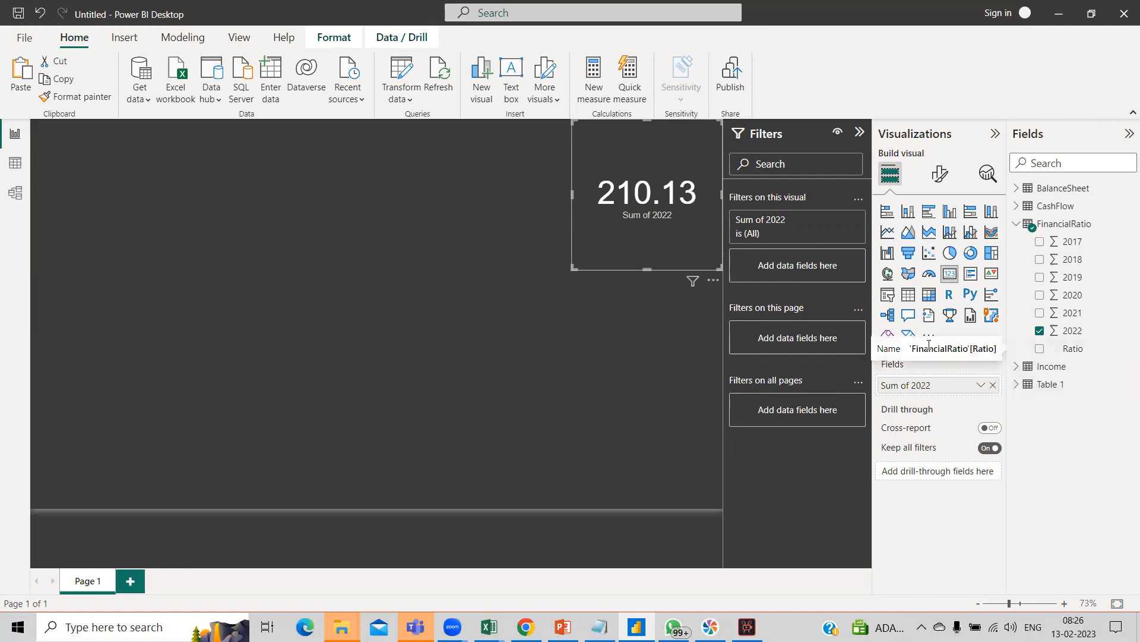
# Filter the card visual by the Ratio field so that only Book Value Per Share is selected.
pyautogui.moveTo(1074, 349); pyautogui.dragTo(772, 267)
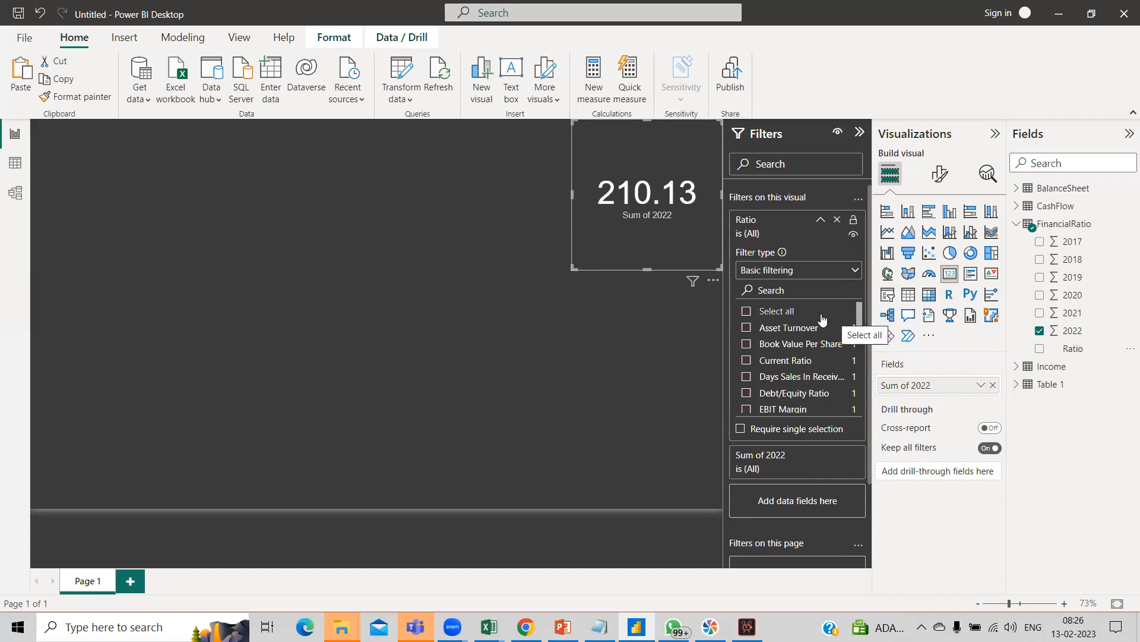
pyautogui.scroll(-1, 797, 342)
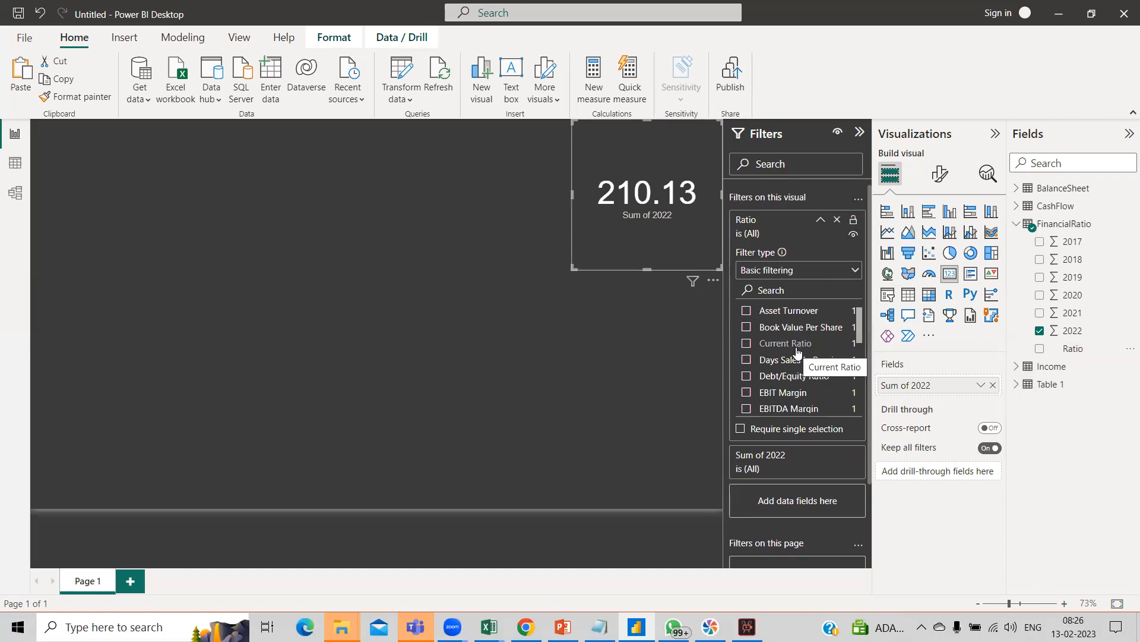
pyautogui.scroll(-2, 797, 352)
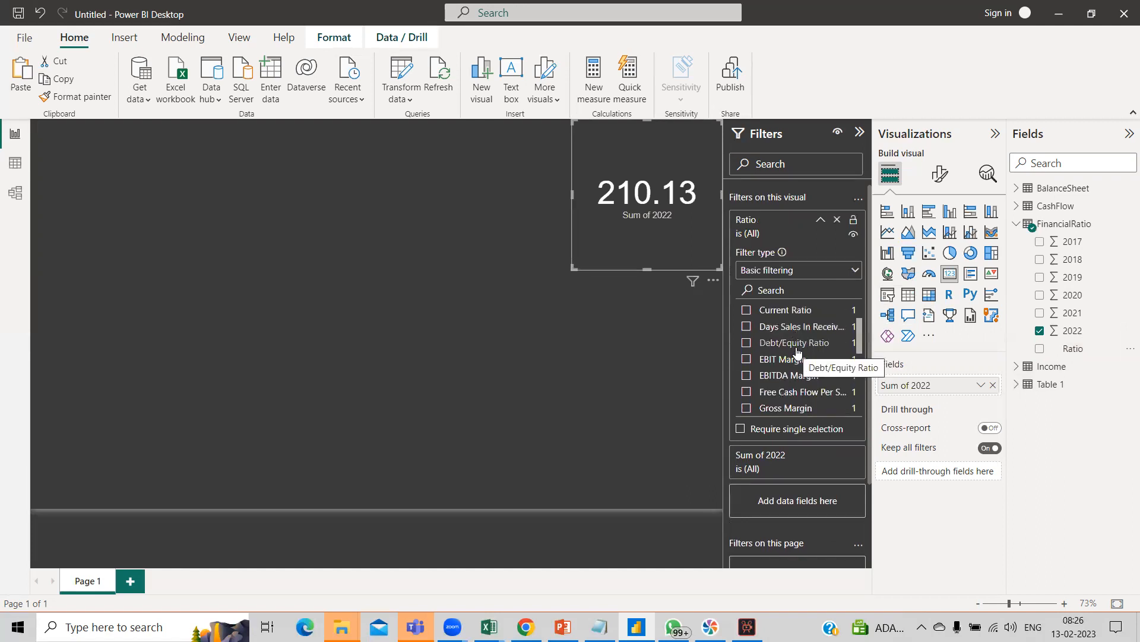
pyautogui.scroll(1, 797, 353)
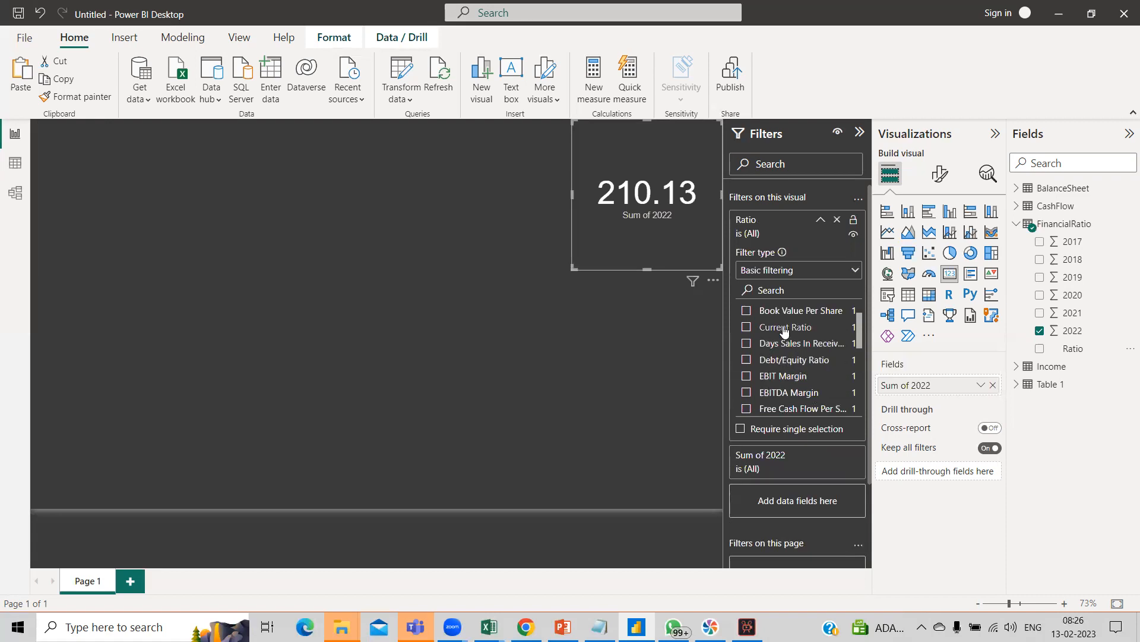
pyautogui.click(747, 311)
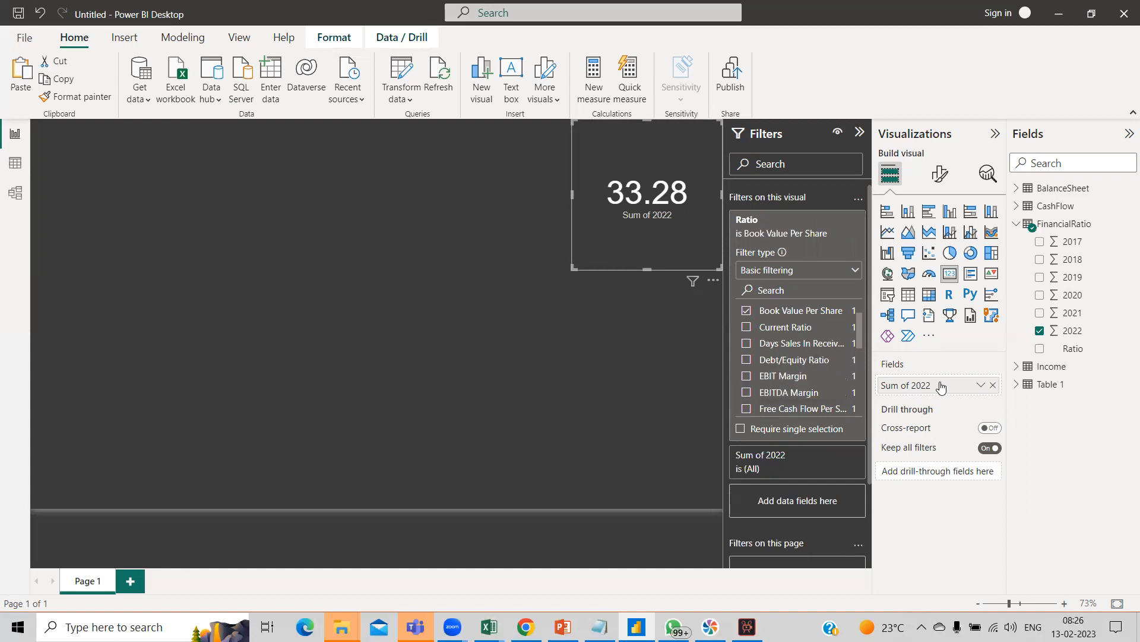
# Rename the card's 2022 sum field for this visual as "Book Value Per Share".
pyautogui.click(980, 386)
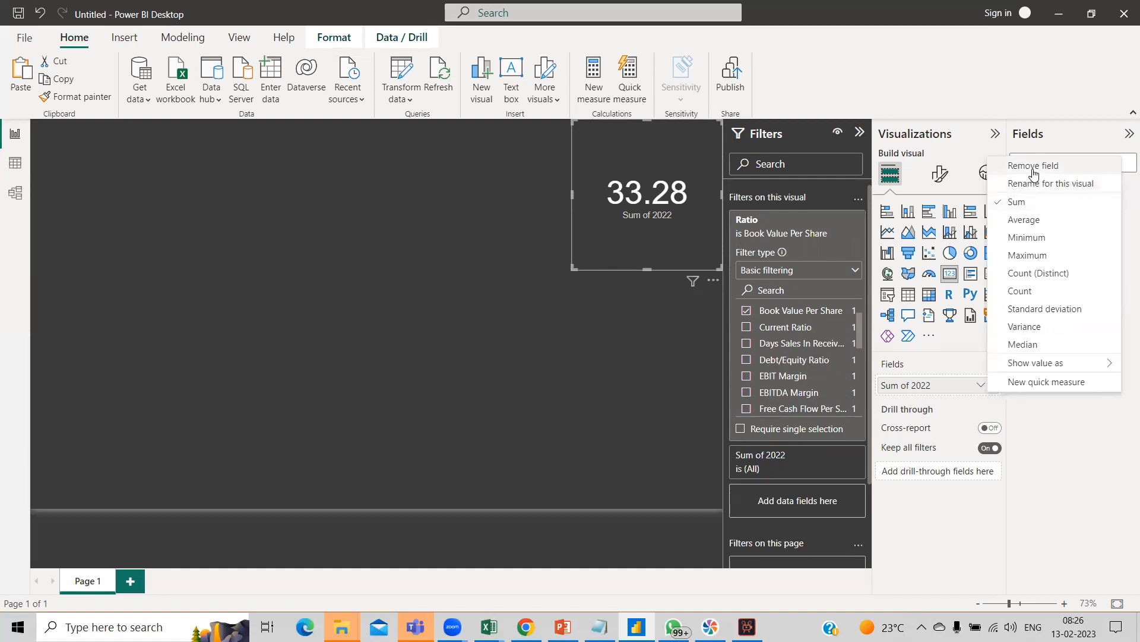
pyautogui.click(1035, 185)
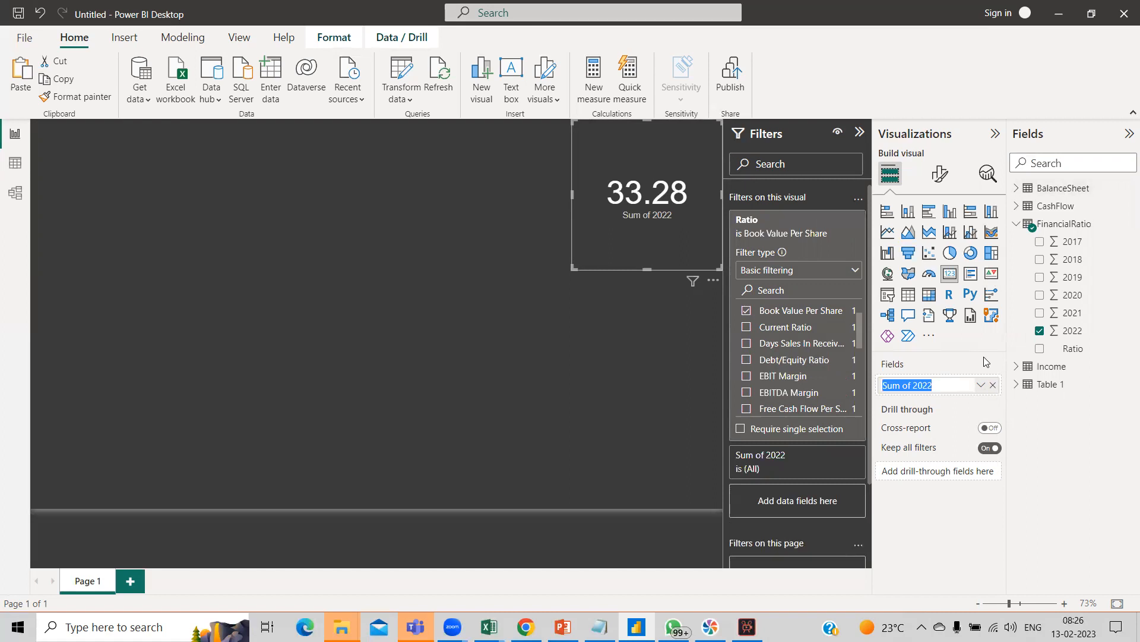
pyautogui.write('Book Value Per Share')
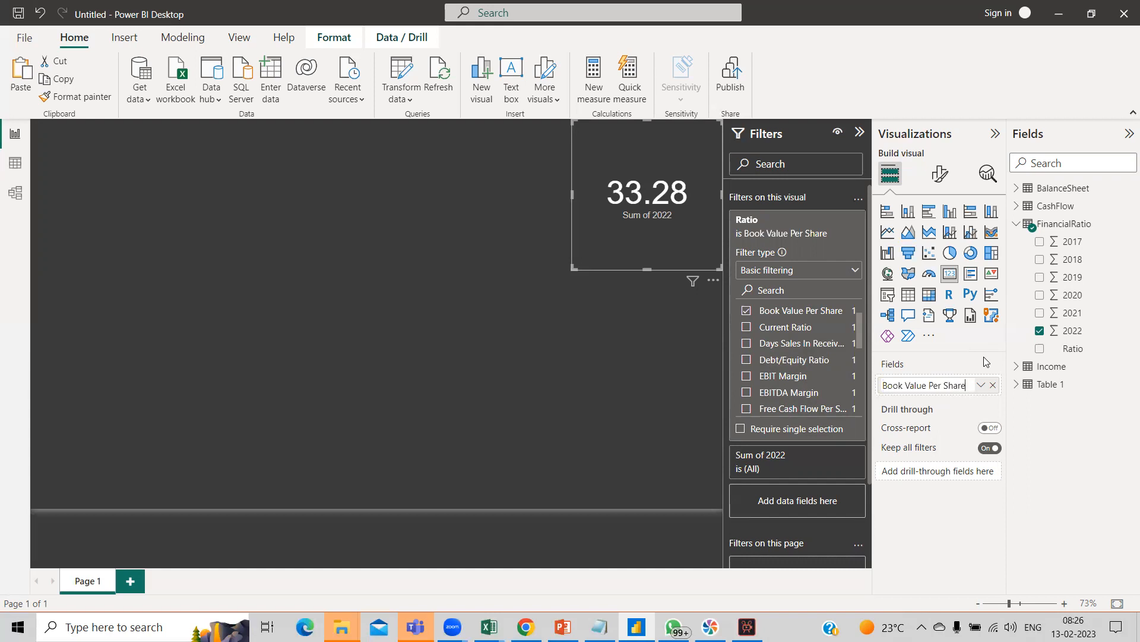
pyautogui.click(970, 526)
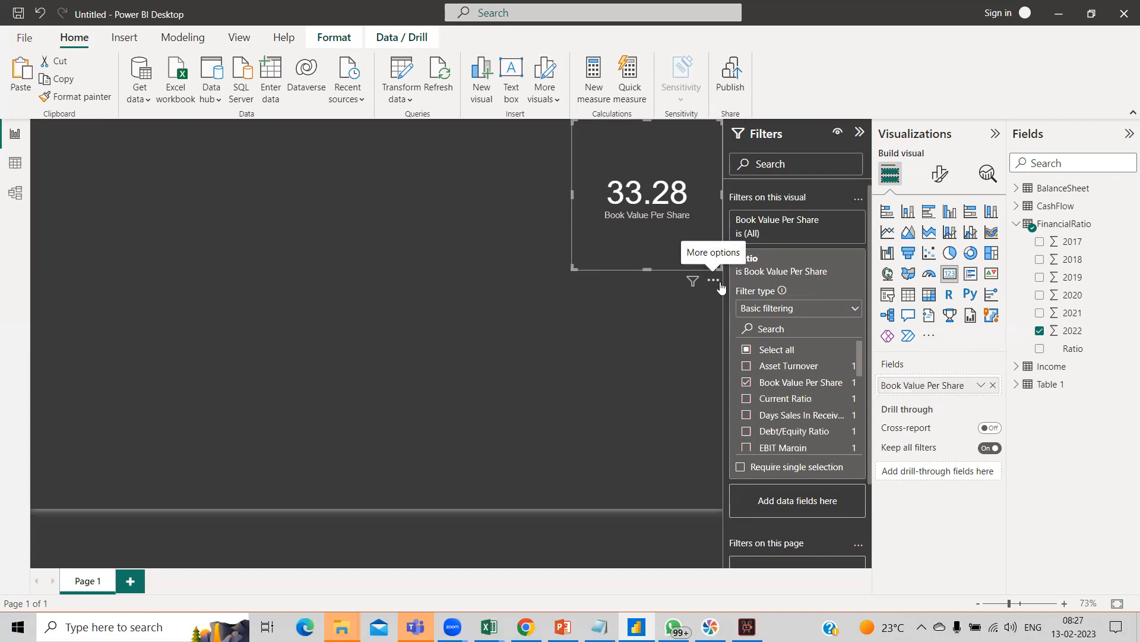
# Turn on the title for the Book Value Per Share card.
pyautogui.click(940, 181)
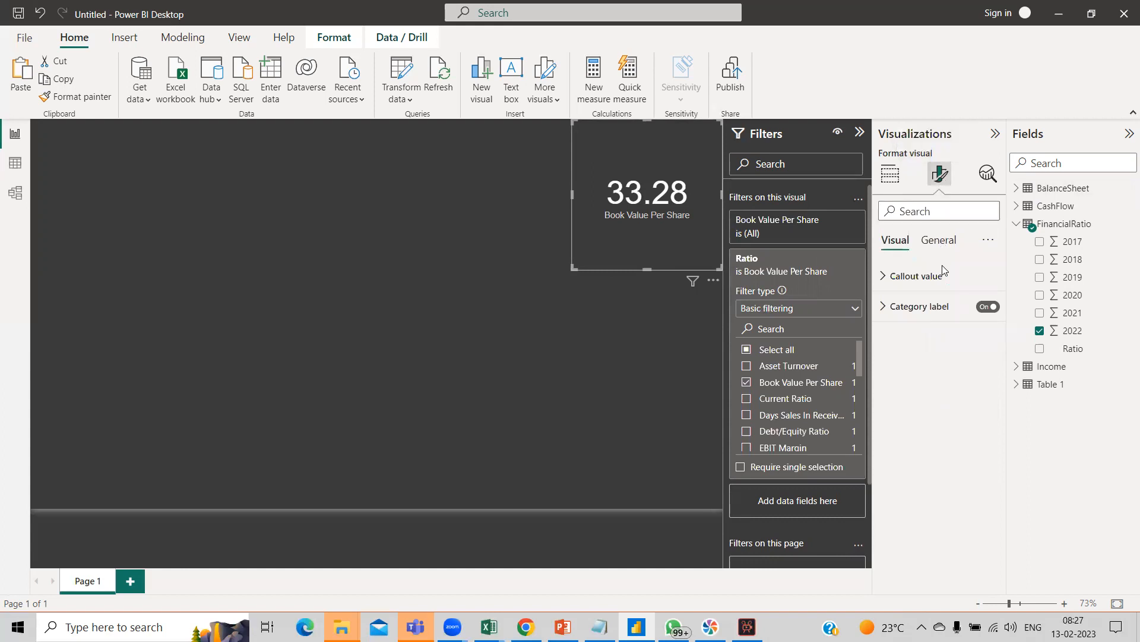
pyautogui.click(945, 245)
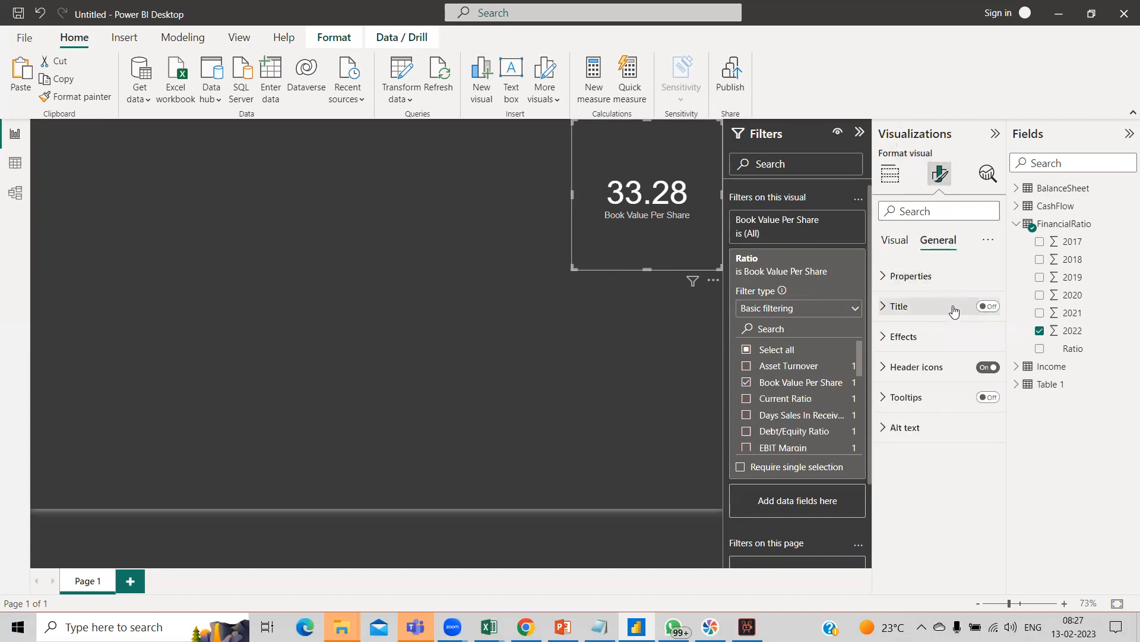
pyautogui.click(988, 306)
# Resize the card to a height of 200 and a width of 220, and move it flush against the page's right edge.
pyautogui.click(887, 277)
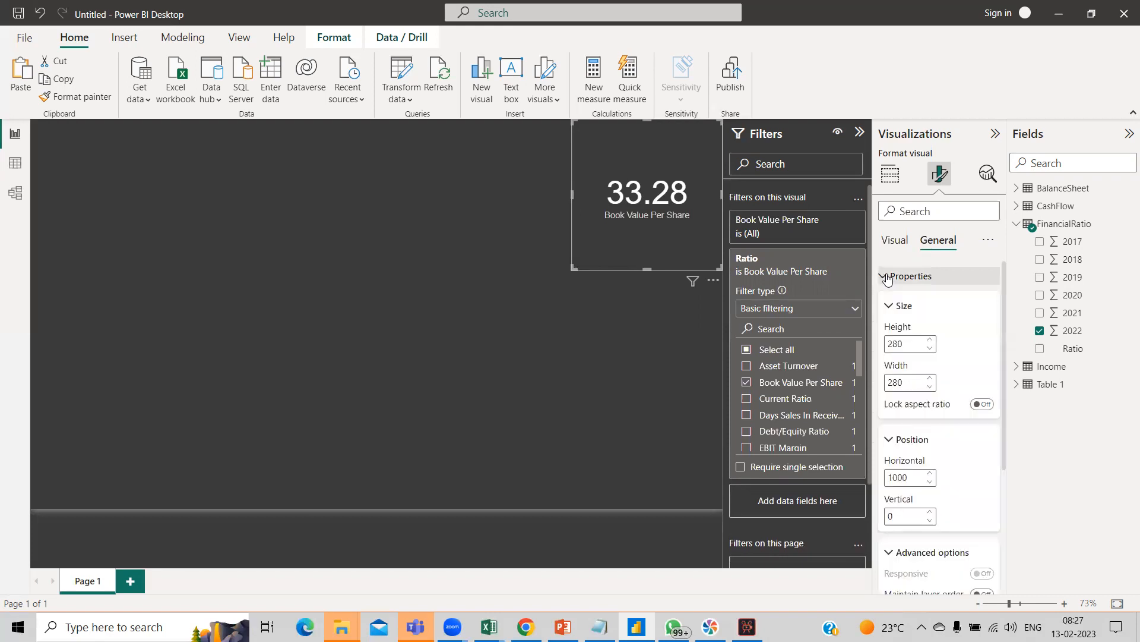
pyautogui.click(931, 350)
pyautogui.click(930, 350)
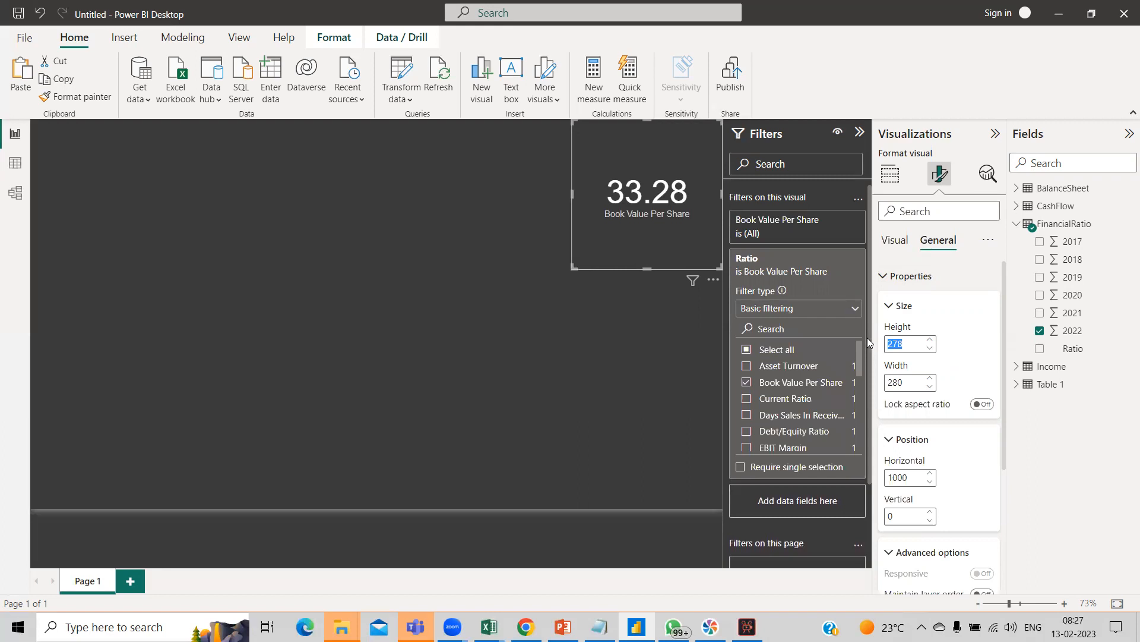
pyautogui.write('200')
pyautogui.press('Return')
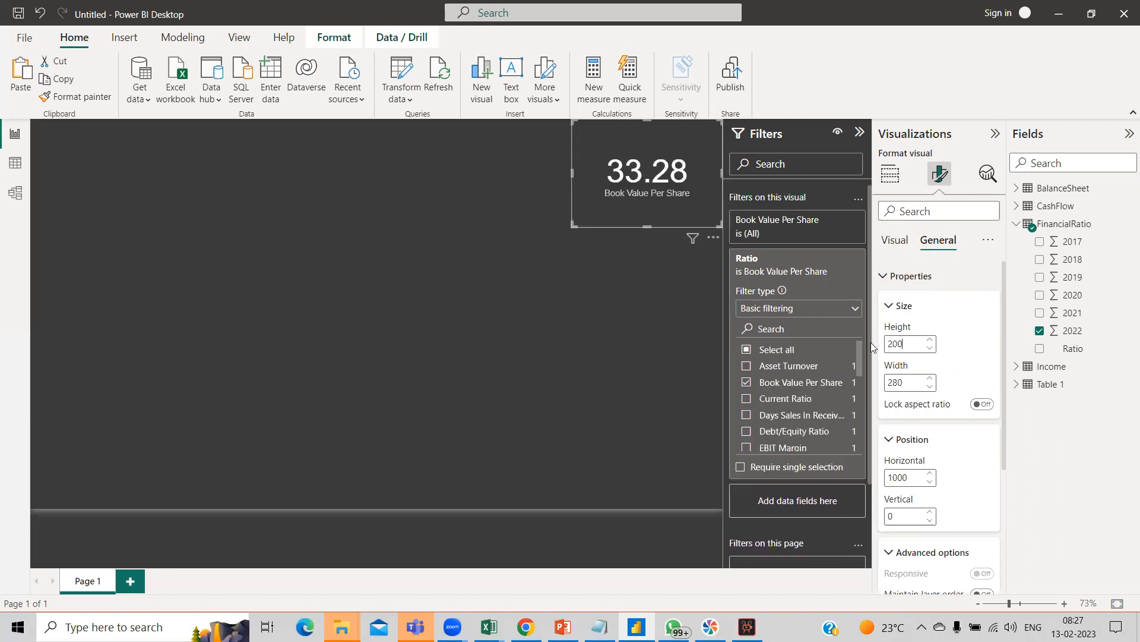
pyautogui.doubleClick(907, 380)
pyautogui.write('220')
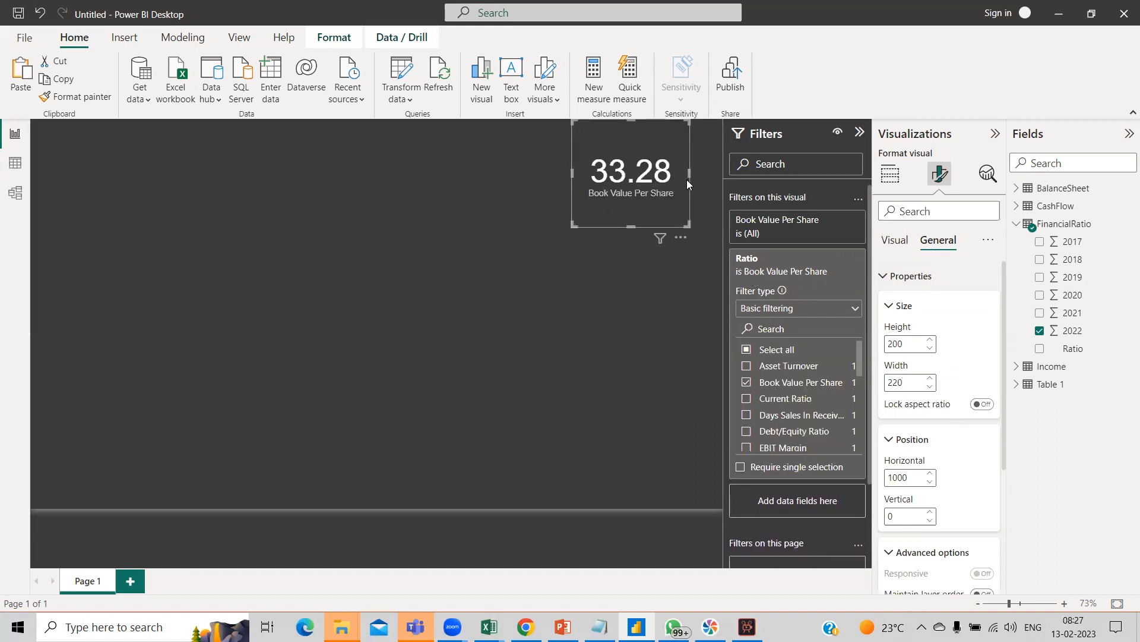
pyautogui.moveTo(663, 137); pyautogui.dragTo(694, 139)
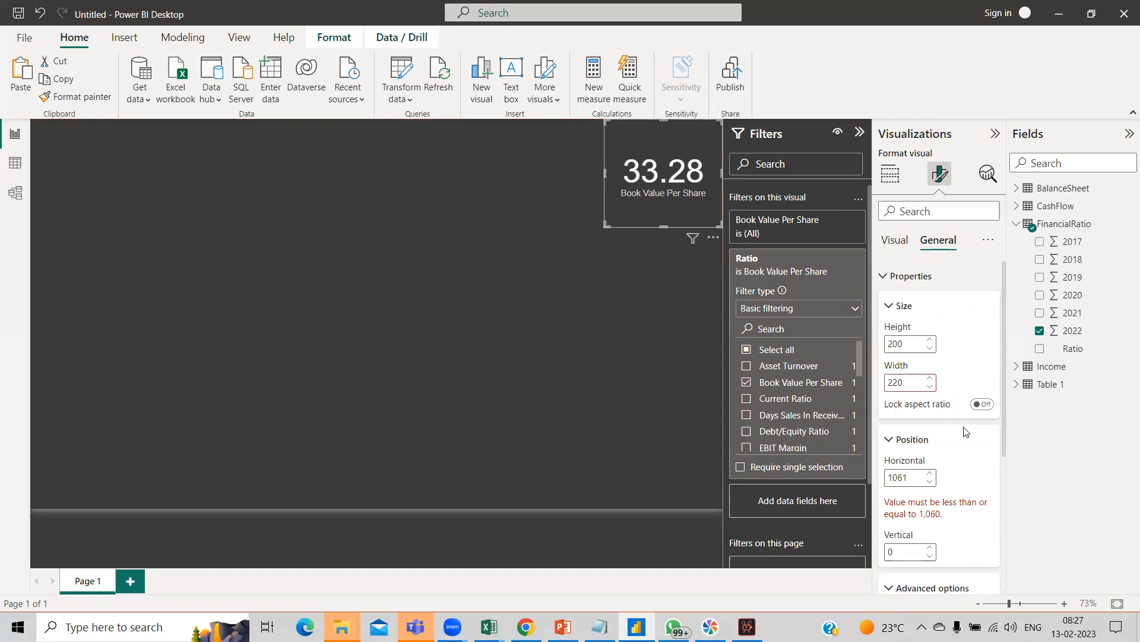
pyautogui.scroll(-2, 965, 431)
pyautogui.scroll(2, 888, 267)
pyautogui.click(889, 305)
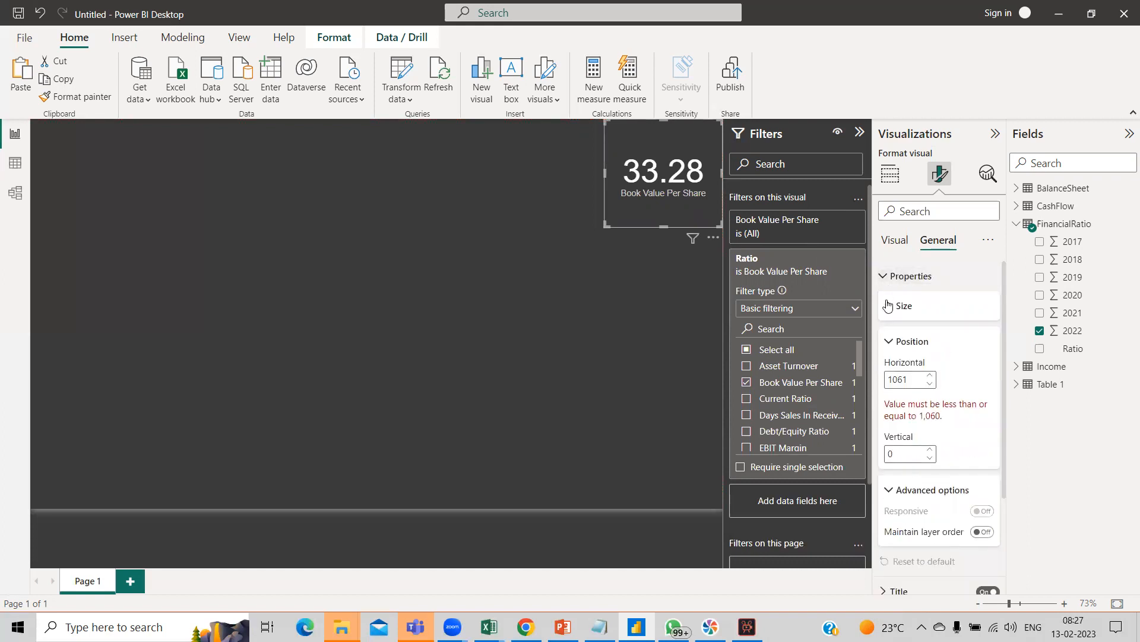
pyautogui.click(890, 342)
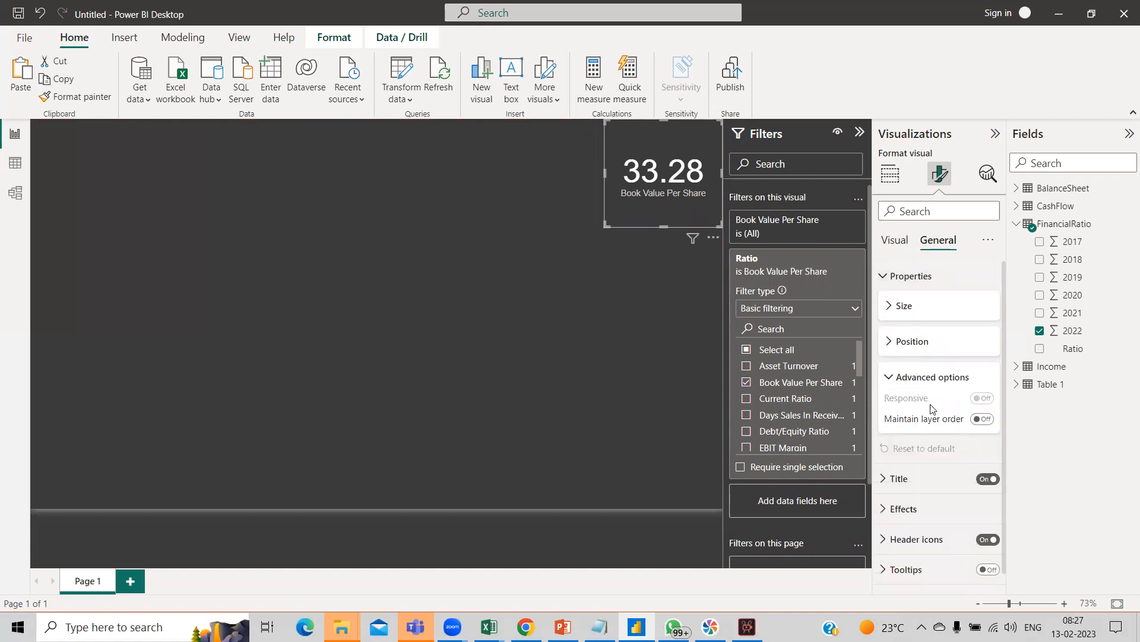
pyautogui.scroll(-1, 933, 416)
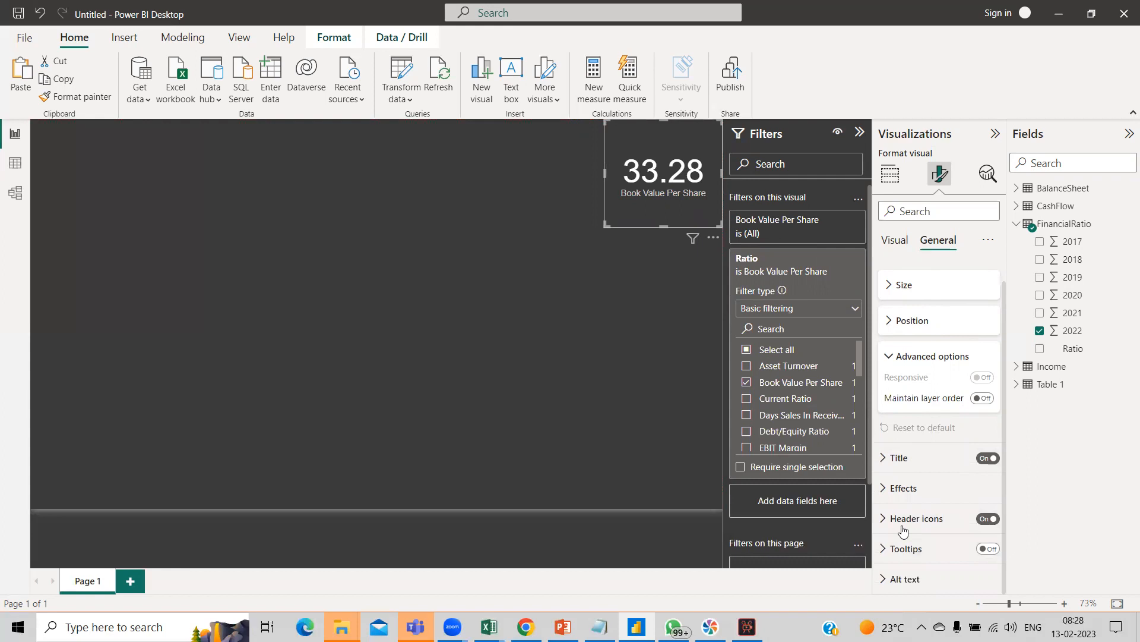
pyautogui.scroll(1, 902, 526)
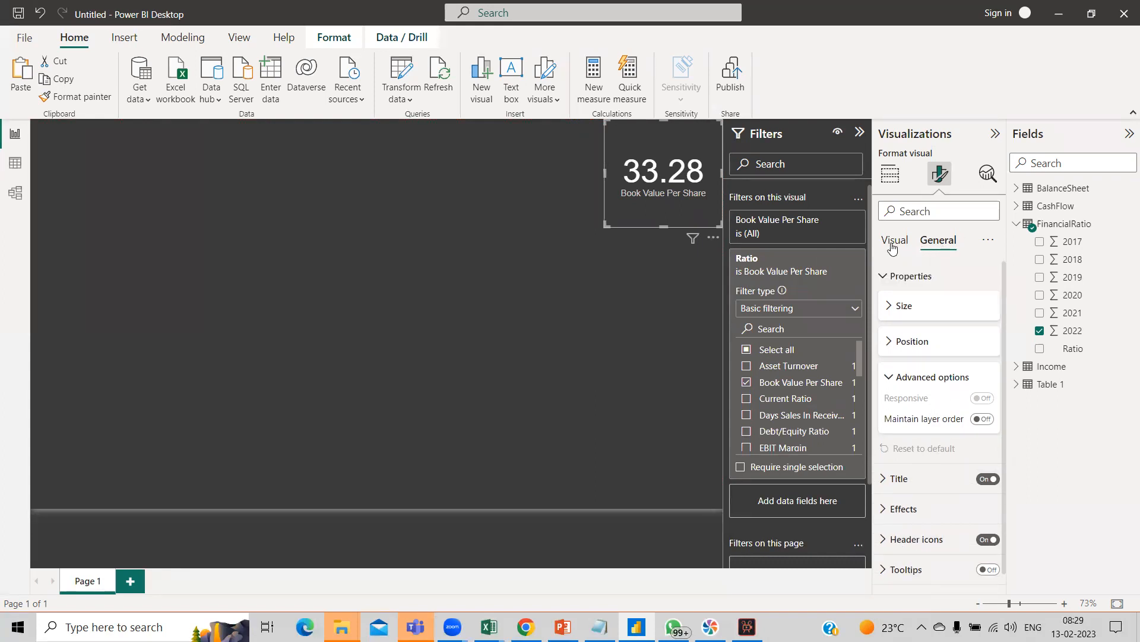
# Format the card's callout value with font size 38 and the orange theme colour.
pyautogui.click(893, 242)
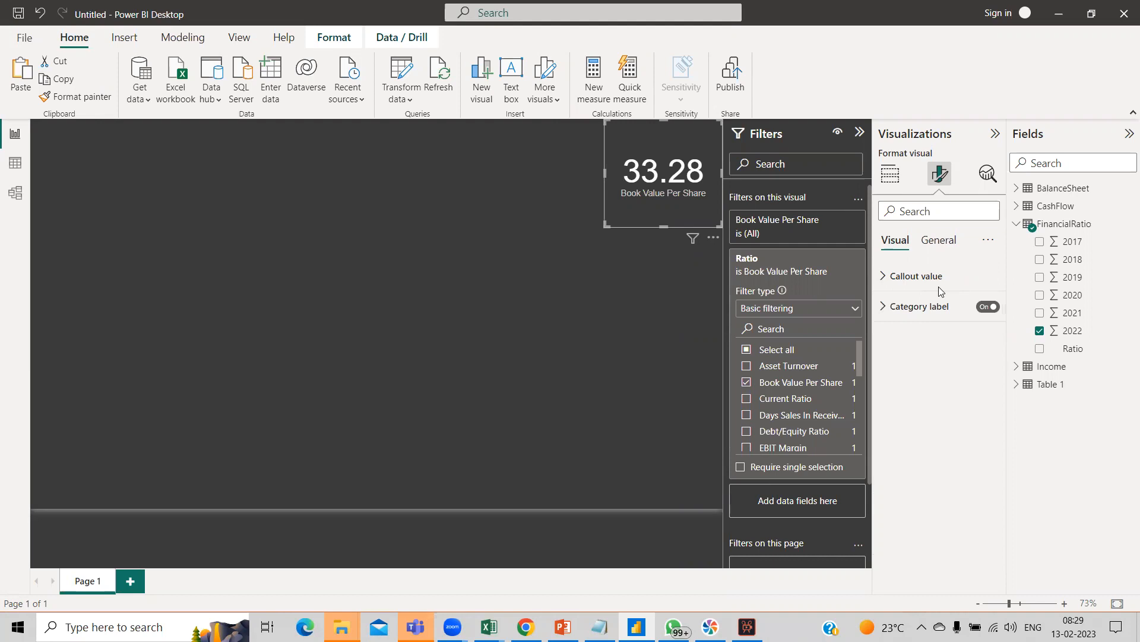
pyautogui.click(881, 277)
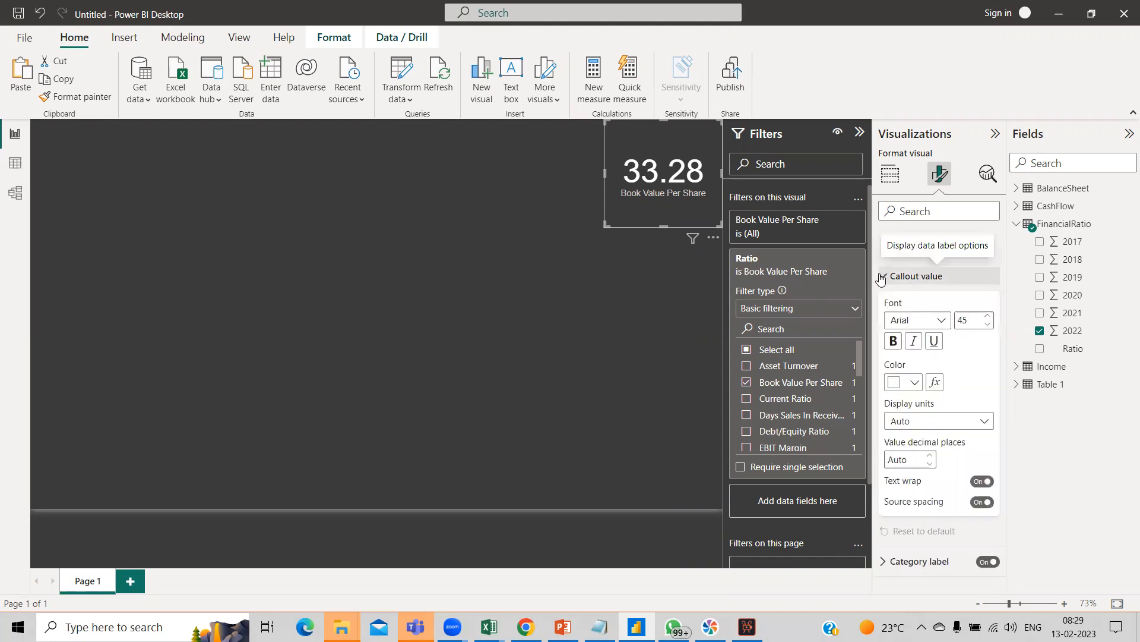
pyautogui.click(987, 326)
pyautogui.click(987, 327)
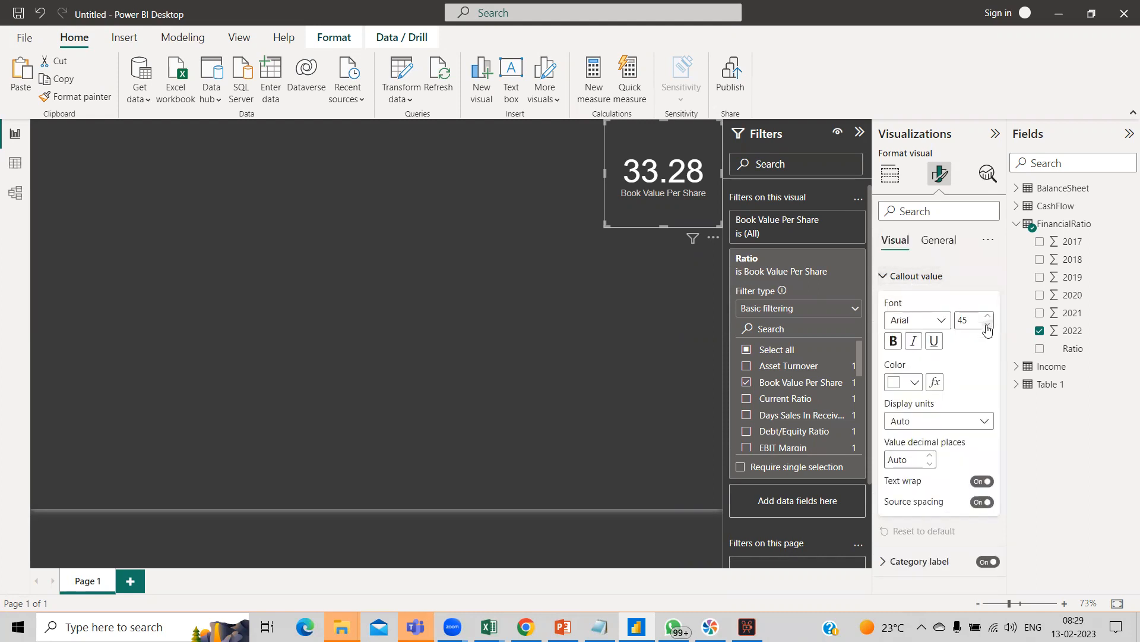
pyautogui.click(987, 326)
pyautogui.click(987, 326)
pyautogui.click(987, 327)
pyautogui.click(987, 327)
pyautogui.click(988, 327)
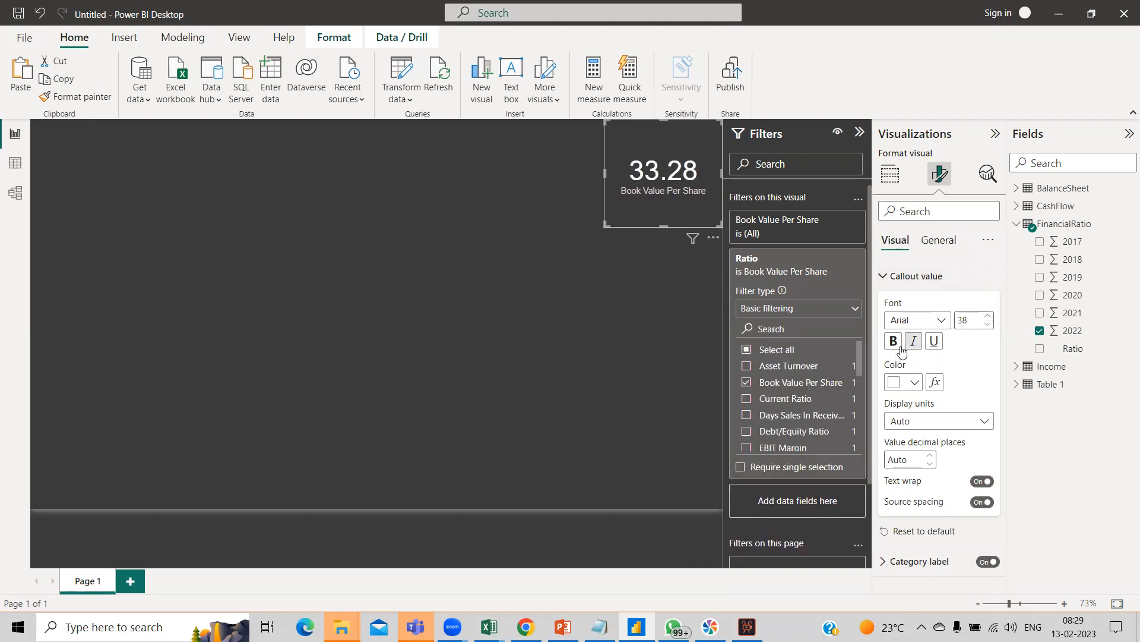
pyautogui.click(913, 385)
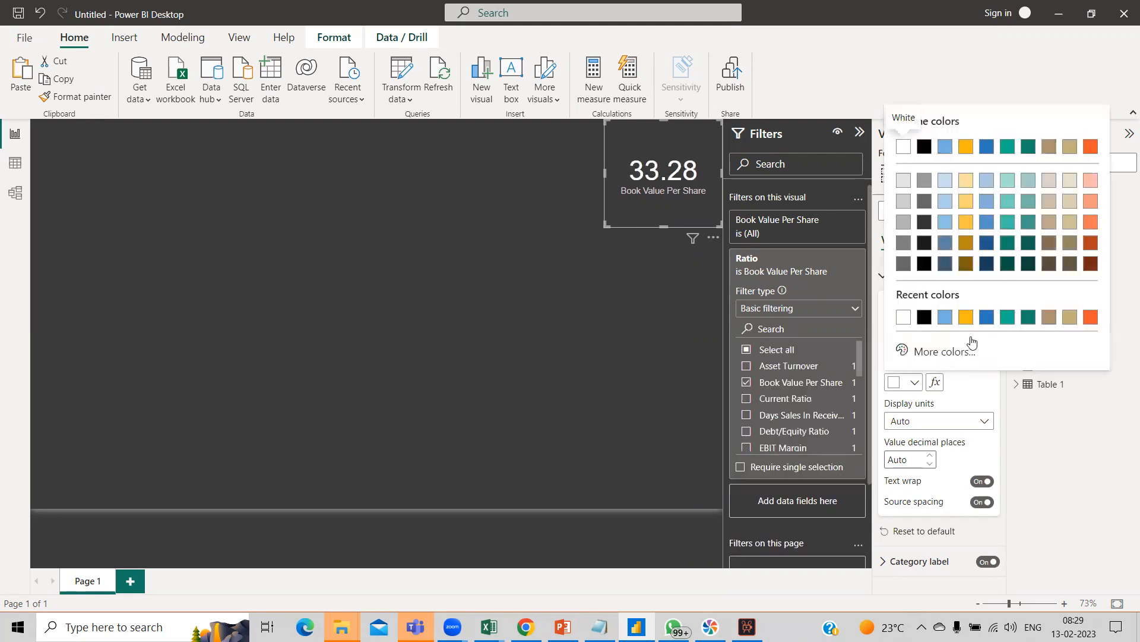
pyautogui.click(1092, 319)
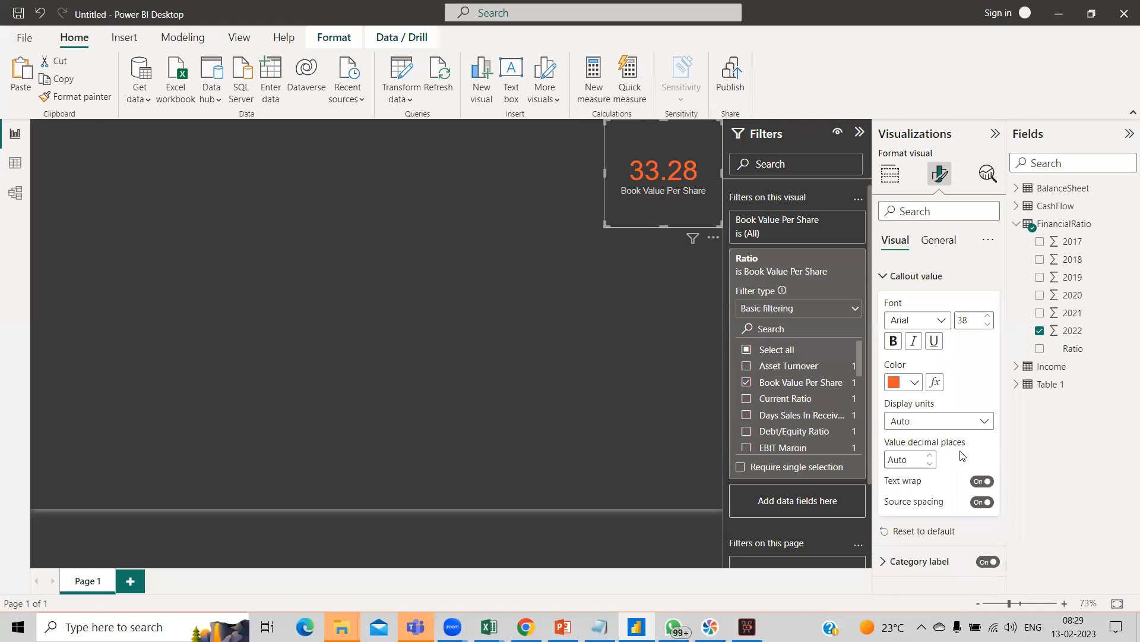
pyautogui.click(883, 282)
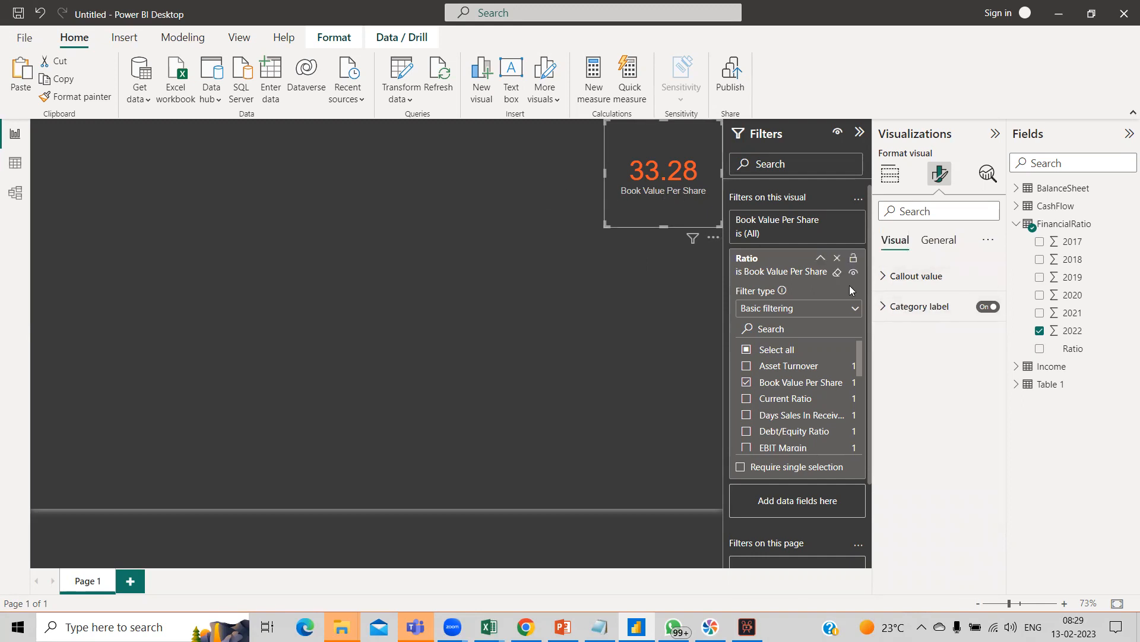
# Format the card's category label with font size 16 and a light yellow-orange colour.
pyautogui.click(884, 307)
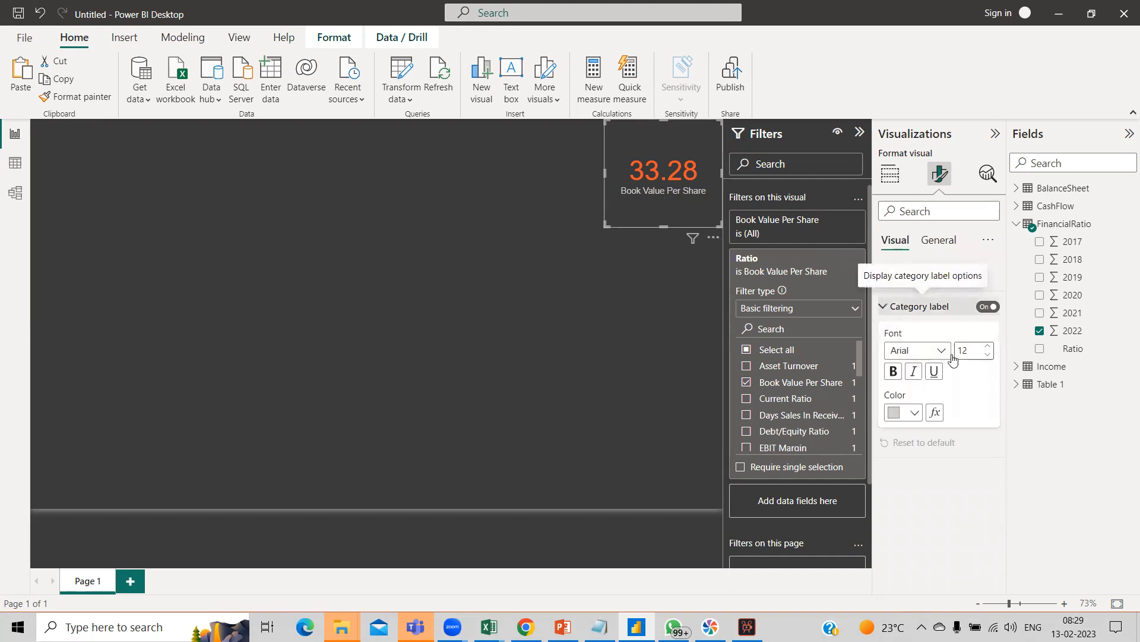
pyautogui.click(988, 346)
pyautogui.click(988, 347)
pyautogui.click(989, 347)
pyautogui.click(989, 346)
pyautogui.click(989, 347)
pyautogui.click(988, 354)
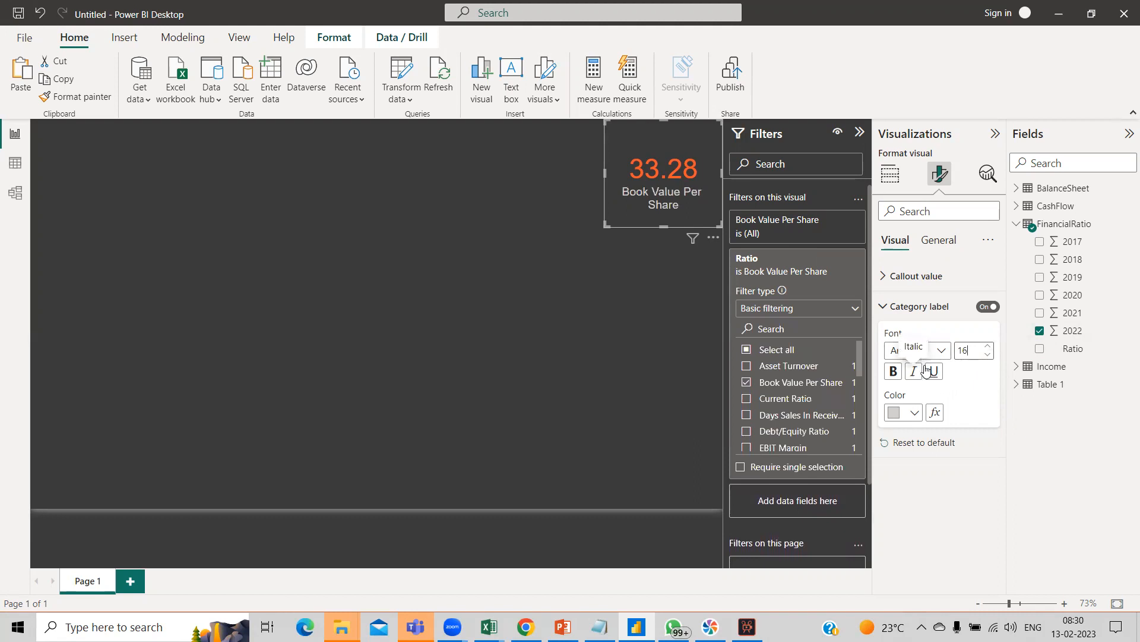
pyautogui.click(915, 415)
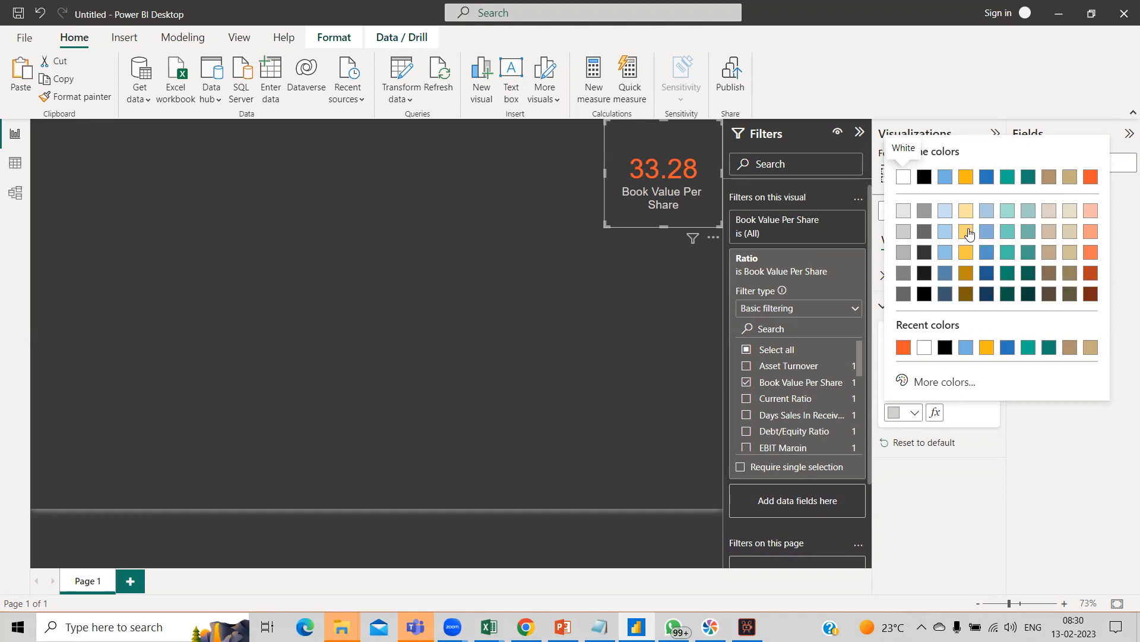
pyautogui.click(966, 232)
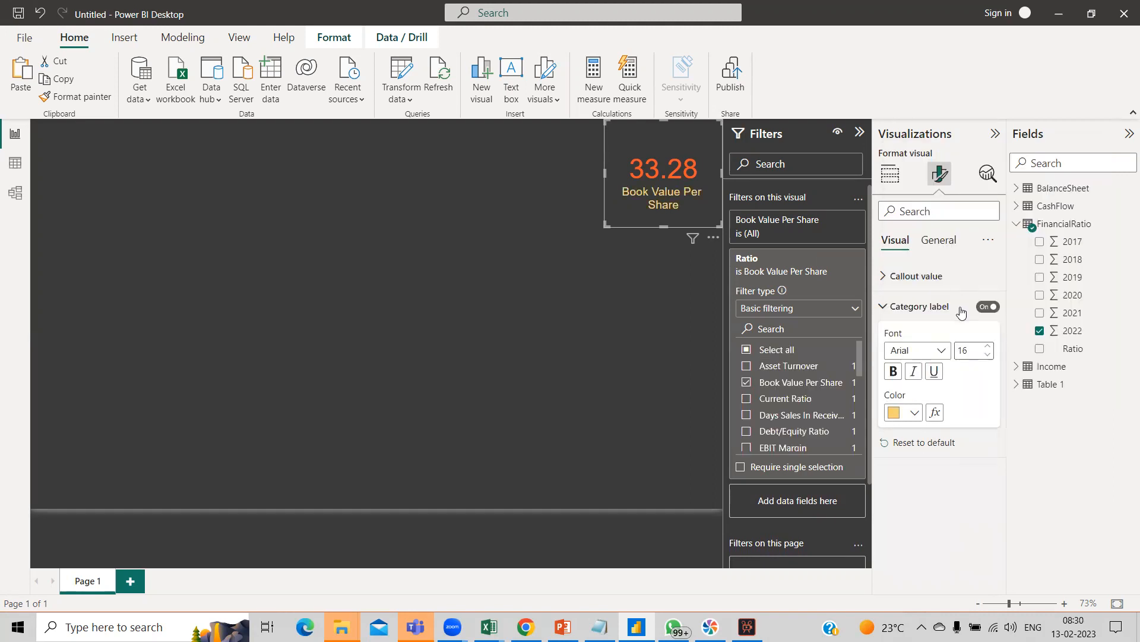
pyautogui.click(642, 289)
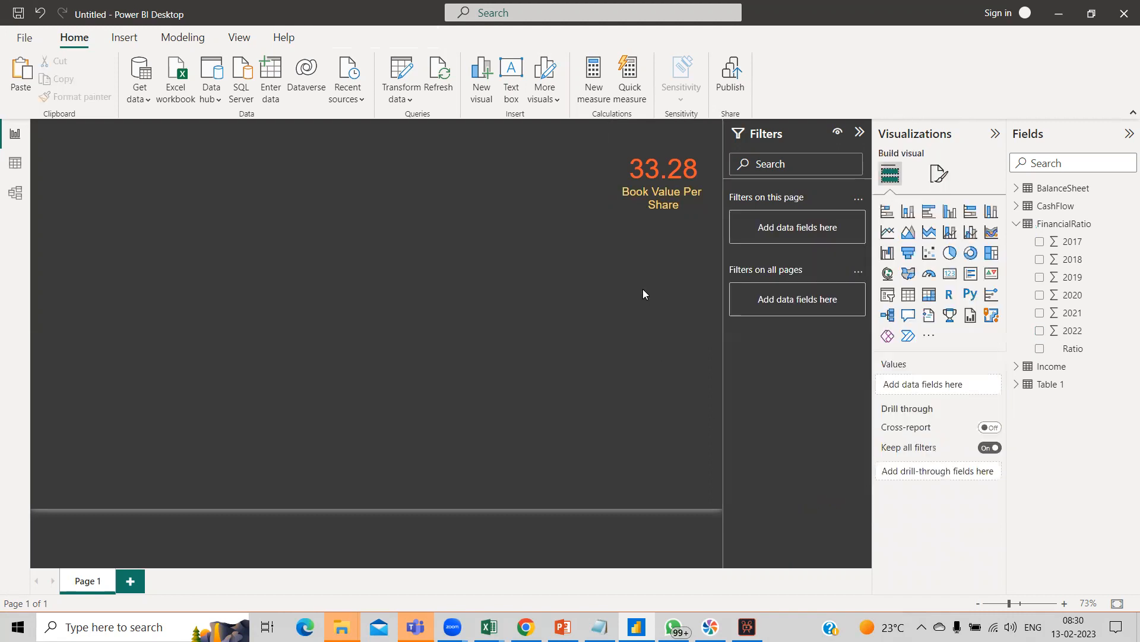
# Duplicate the Book Value Per Share card four times and arrange the copies in a row to its left along the page's upper edge.
pyautogui.click(651, 226)
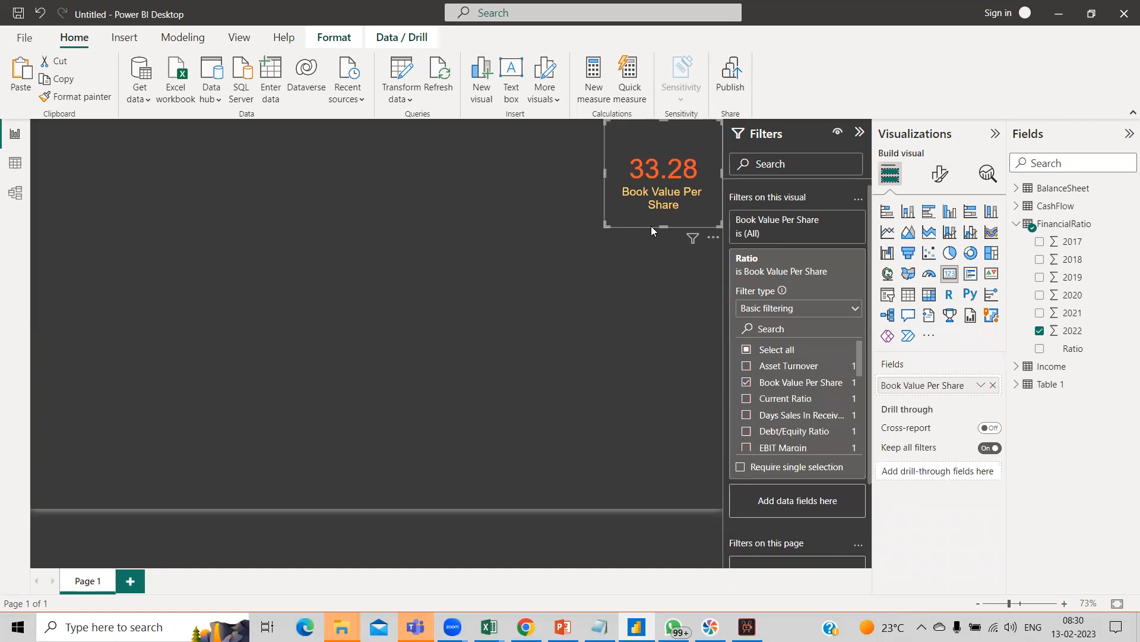
pyautogui.hotkey('ctrl', 'c')
pyautogui.hotkey('ctrl', 'v')
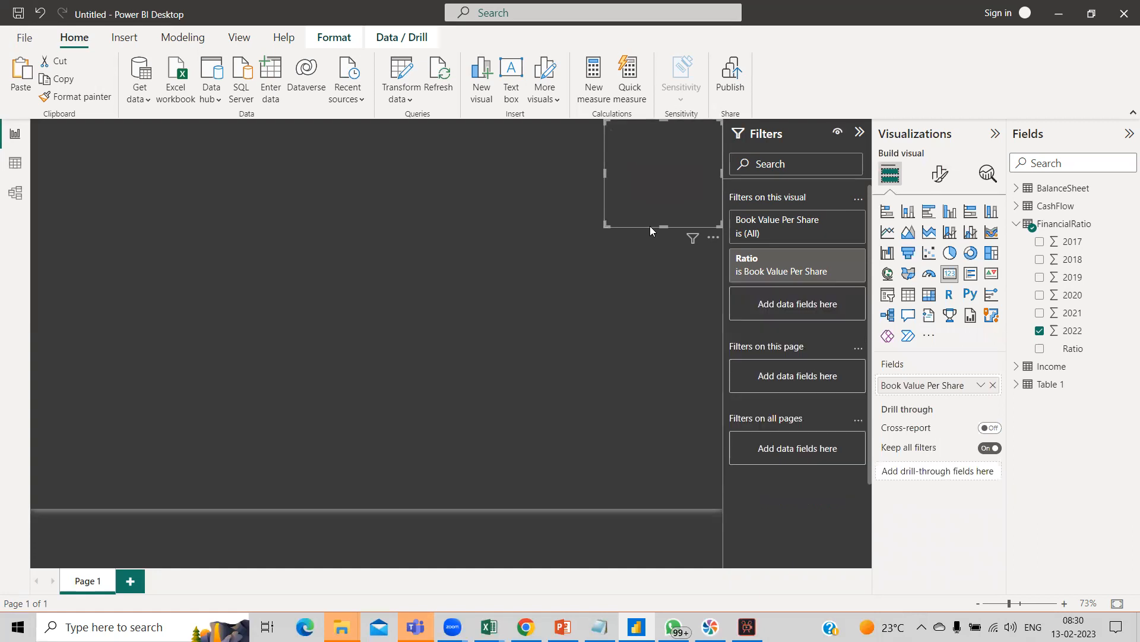
pyautogui.moveTo(650, 172); pyautogui.dragTo(537, 157)
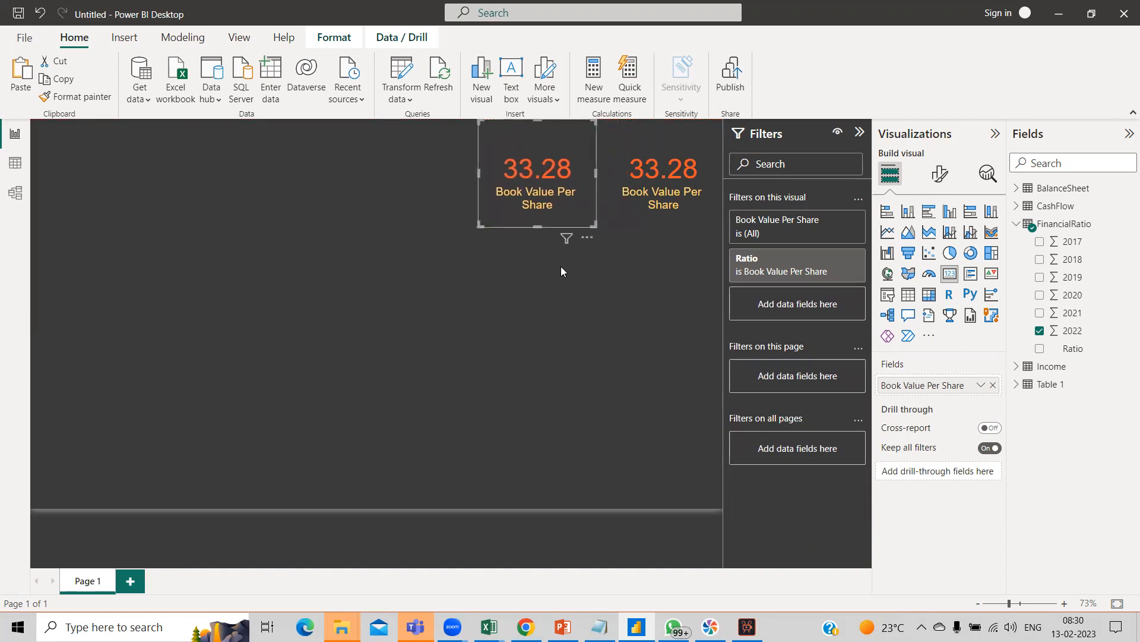
pyautogui.hotkey('ctrl', 'v')
pyautogui.moveTo(659, 177); pyautogui.dragTo(418, 169)
pyautogui.hotkey('ctrl', 'v')
pyautogui.moveTo(628, 193); pyautogui.dragTo(296, 182)
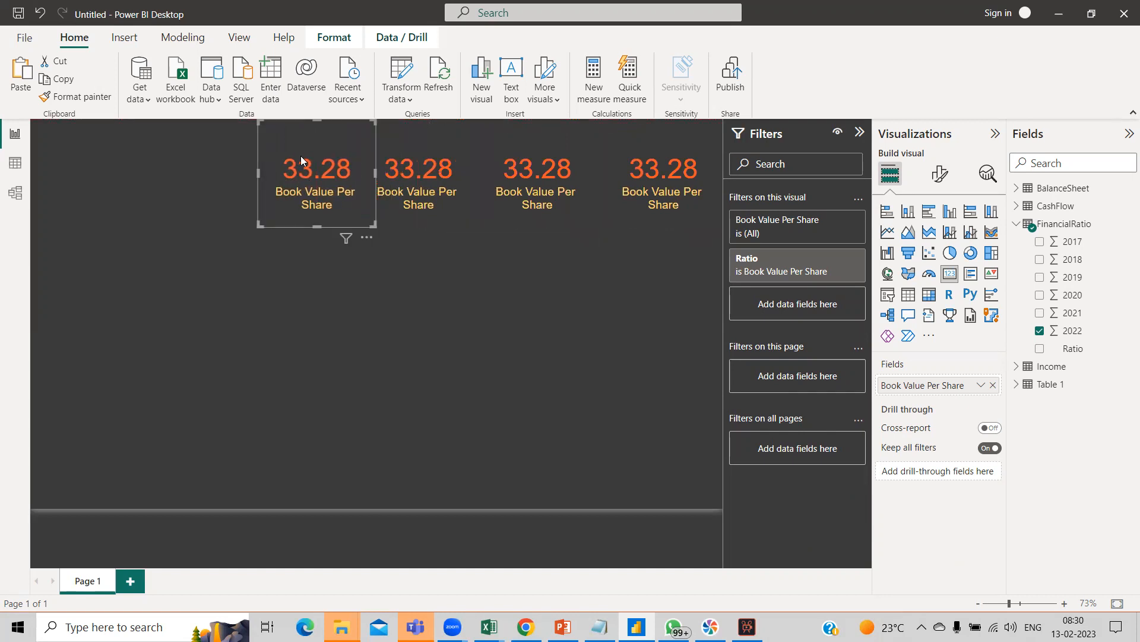
pyautogui.moveTo(297, 155); pyautogui.dragTo(296, 156)
pyautogui.click(331, 321)
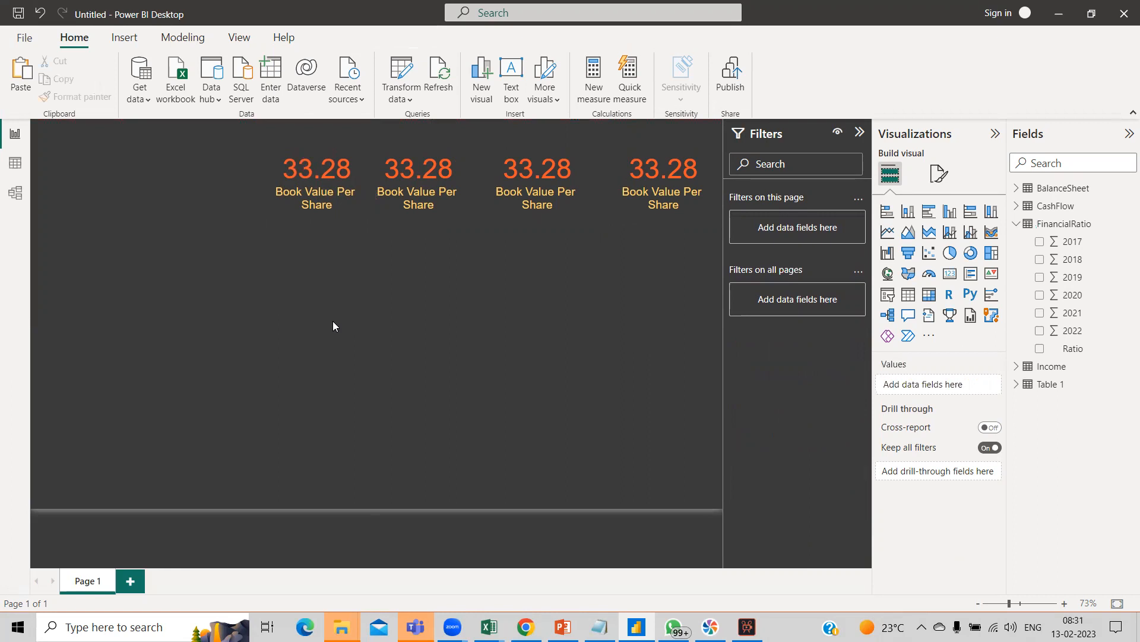
pyautogui.hotkey('ctrl', 'v')
pyautogui.moveTo(619, 156); pyautogui.dragTo(210, 168)
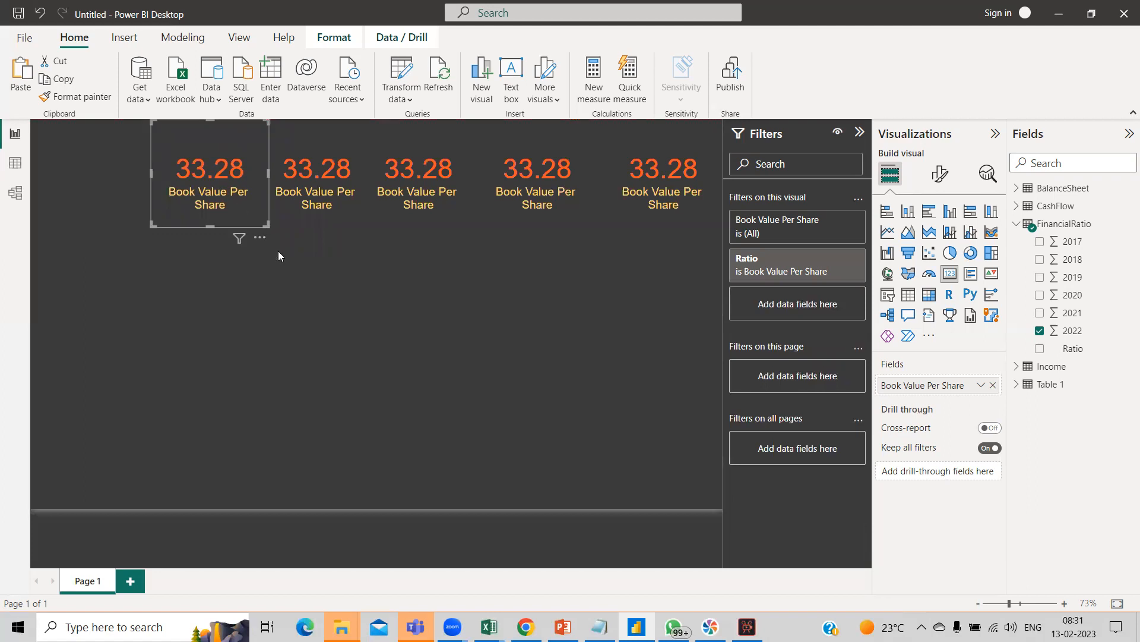
pyautogui.click(340, 303)
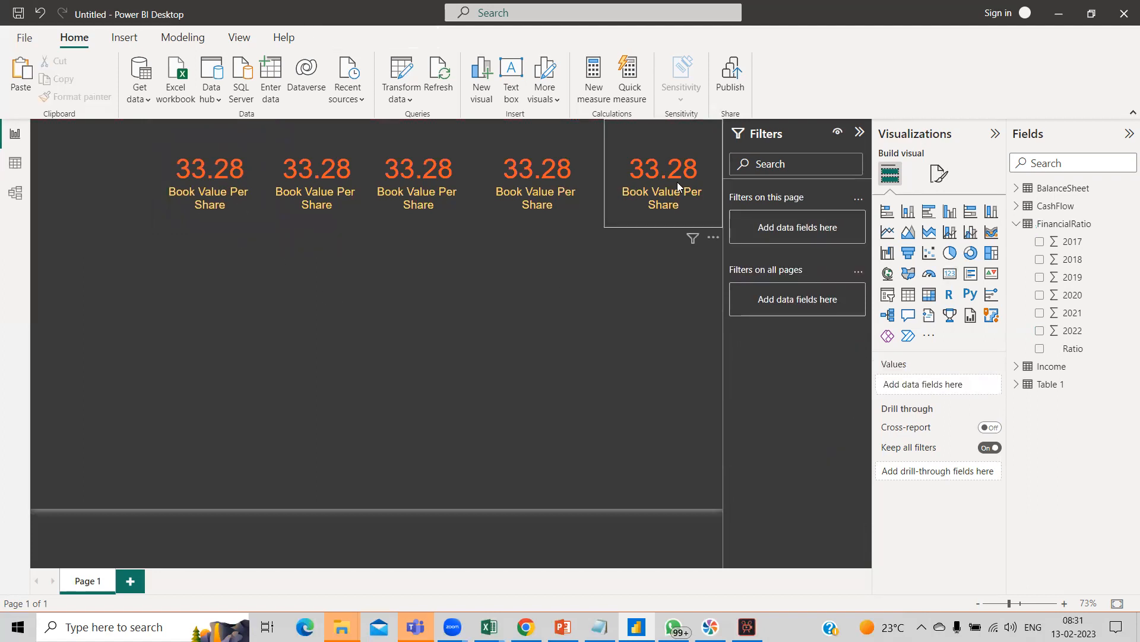
# Change the Ratio filter of the second card from the right so that only Current Ratio is selected.
pyautogui.click(533, 178)
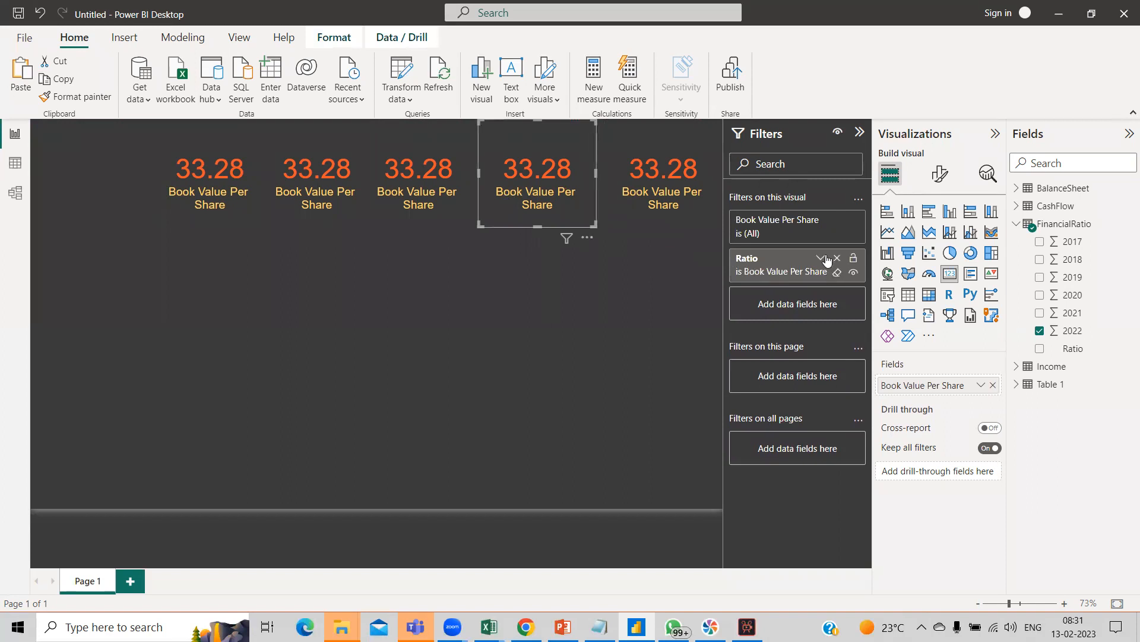
pyautogui.click(824, 258)
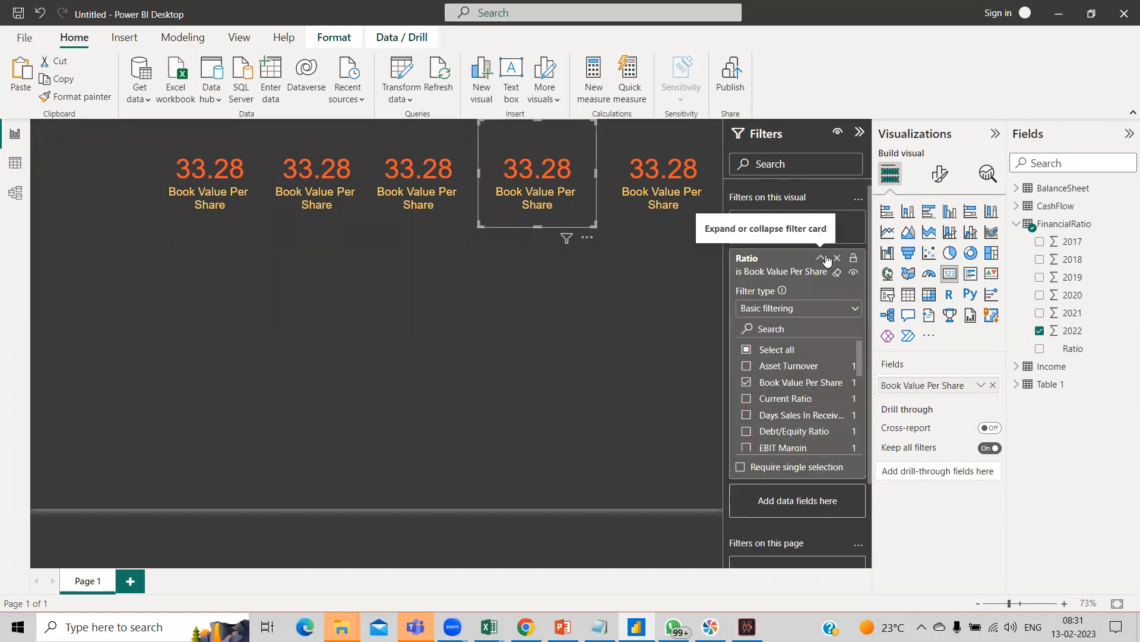
pyautogui.click(746, 382)
pyautogui.click(746, 398)
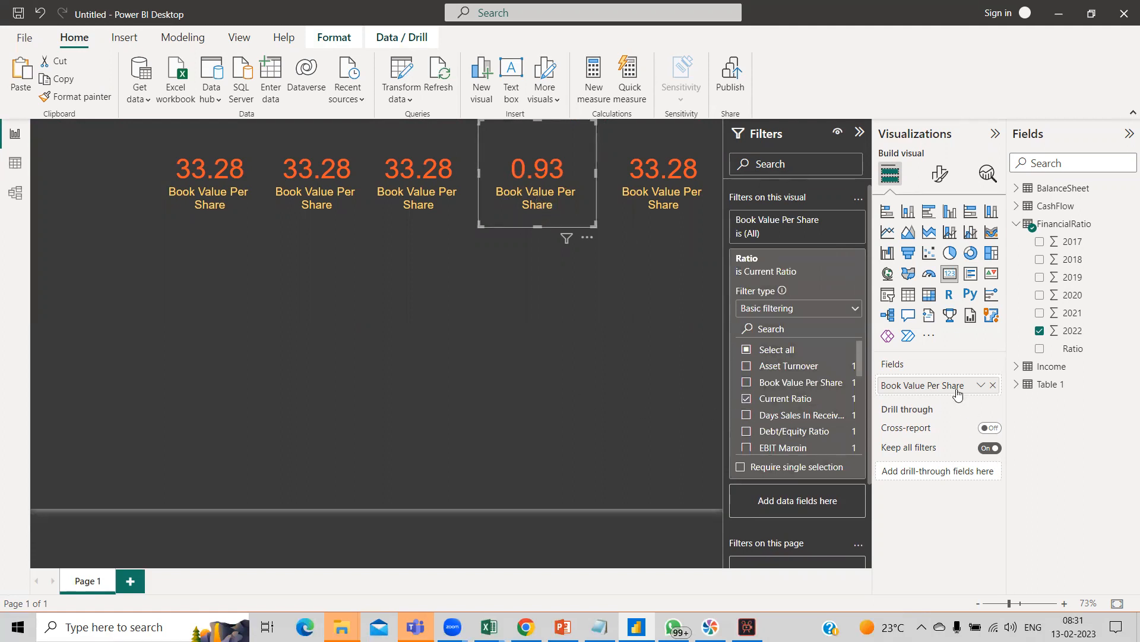
# Rename the field of the 0.93 card to Current Ratio for this visual.
pyautogui.click(980, 386)
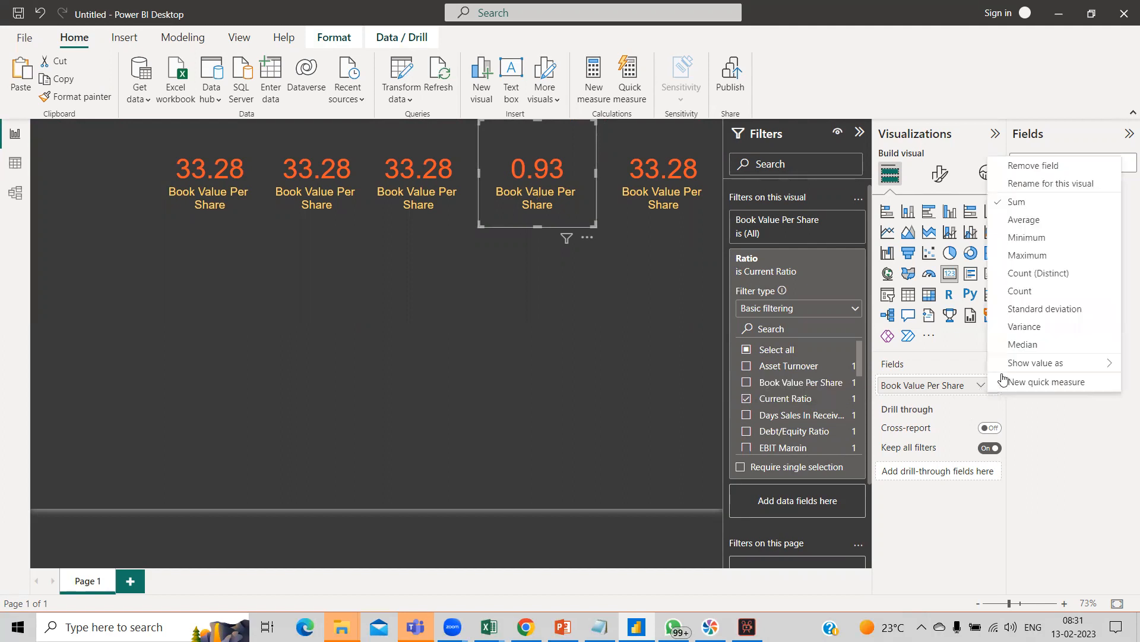
pyautogui.click(1026, 183)
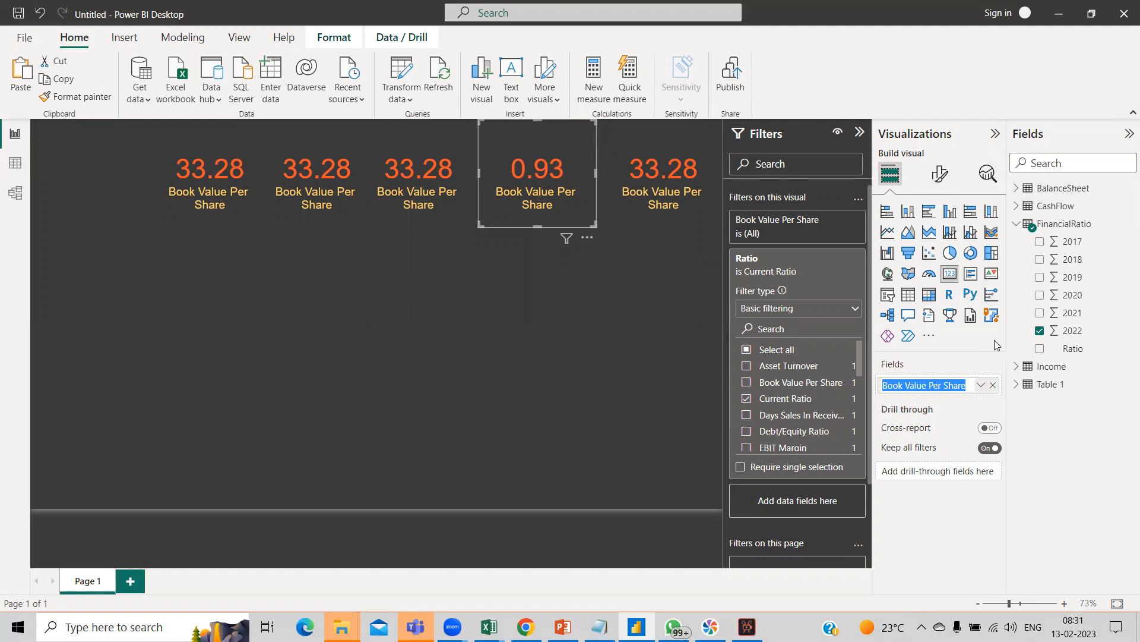
pyautogui.write('Current Ratio')
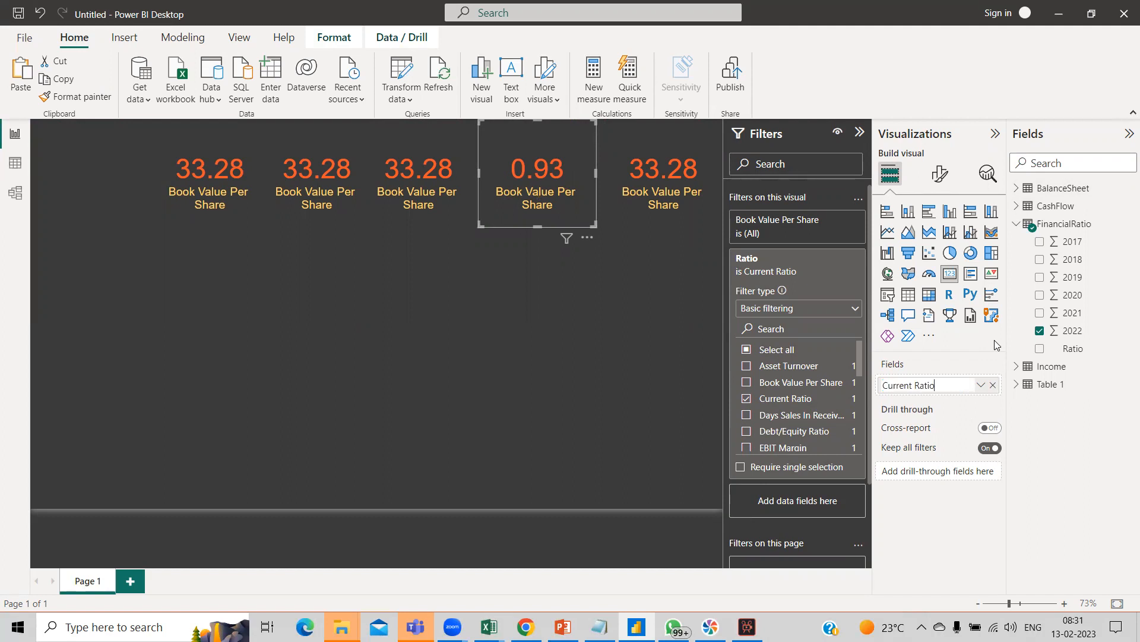
# Add Gross Margin to the Ratio filter selection of the middle card.
pyautogui.click(443, 189)
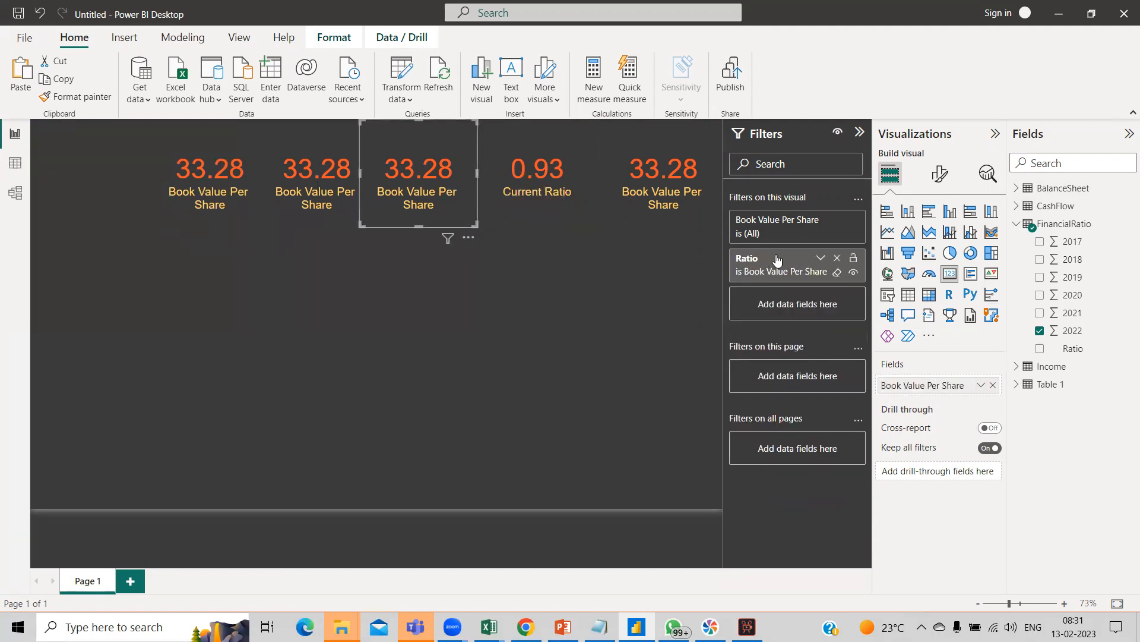
pyautogui.click(822, 267)
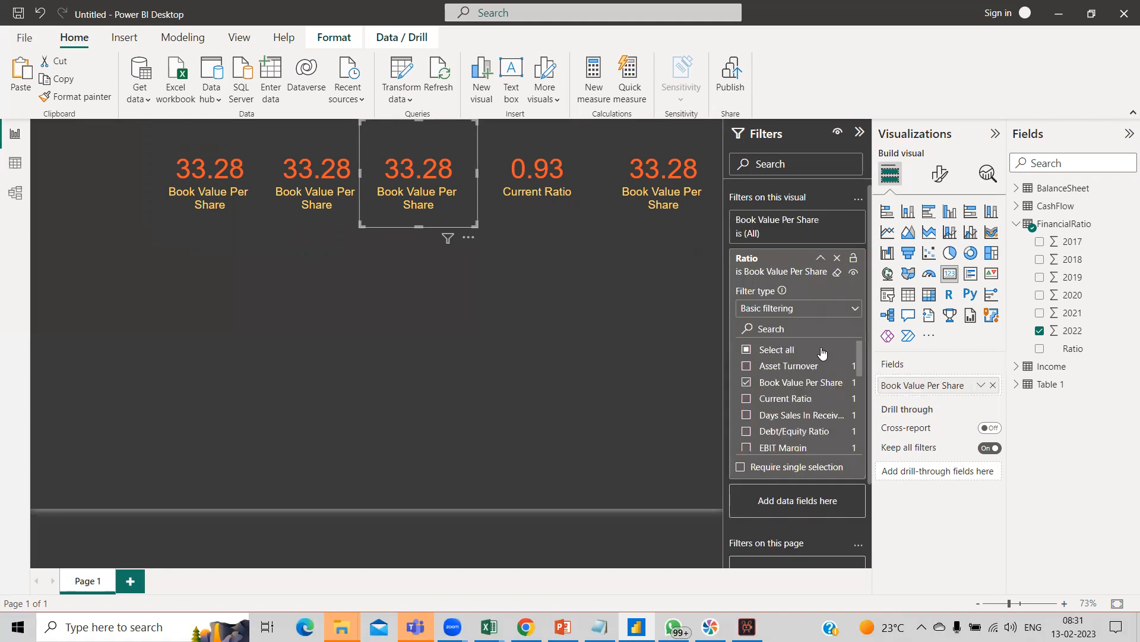
pyautogui.scroll(-2, 815, 400)
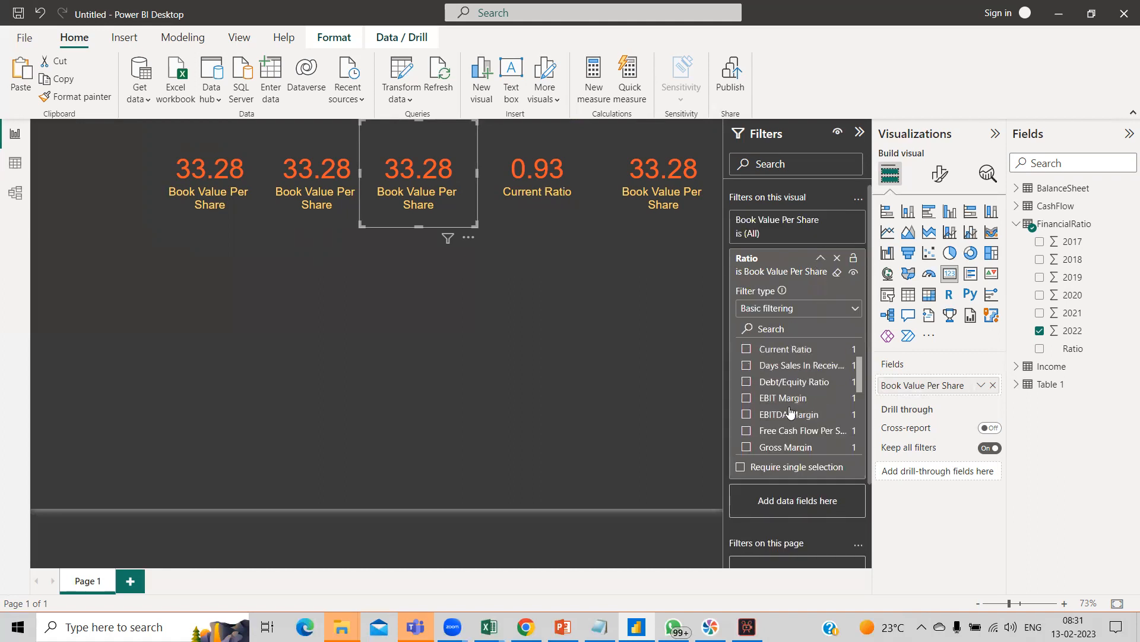
pyautogui.click(746, 447)
# Rename the middle card's field to Gross Margin for this visual.
pyautogui.click(981, 385)
pyautogui.click(939, 387)
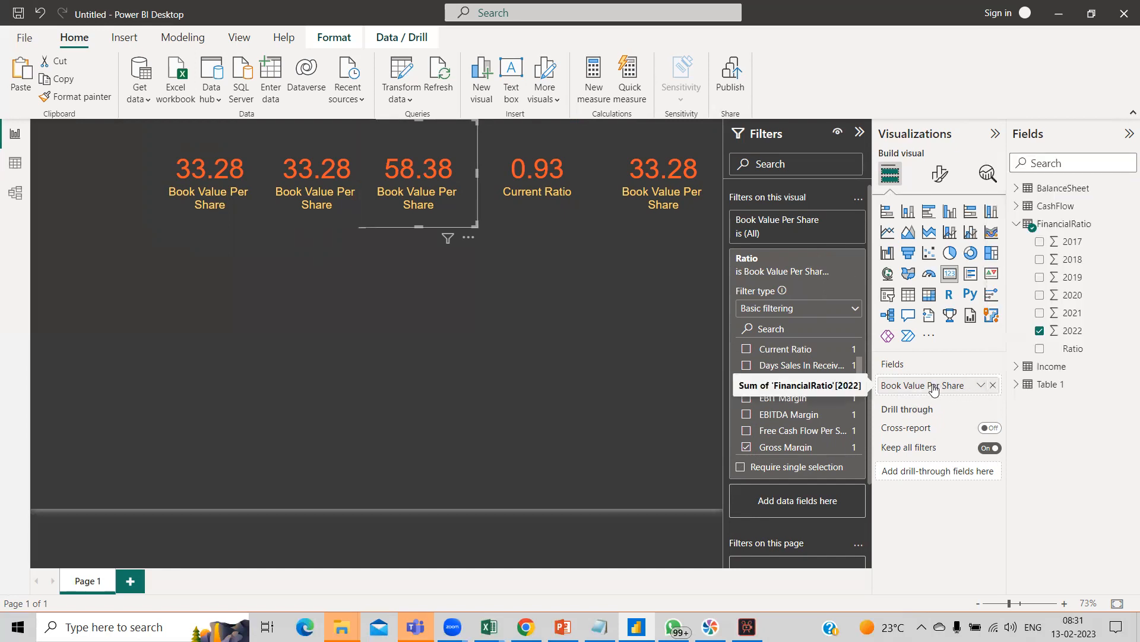
pyautogui.click(981, 385)
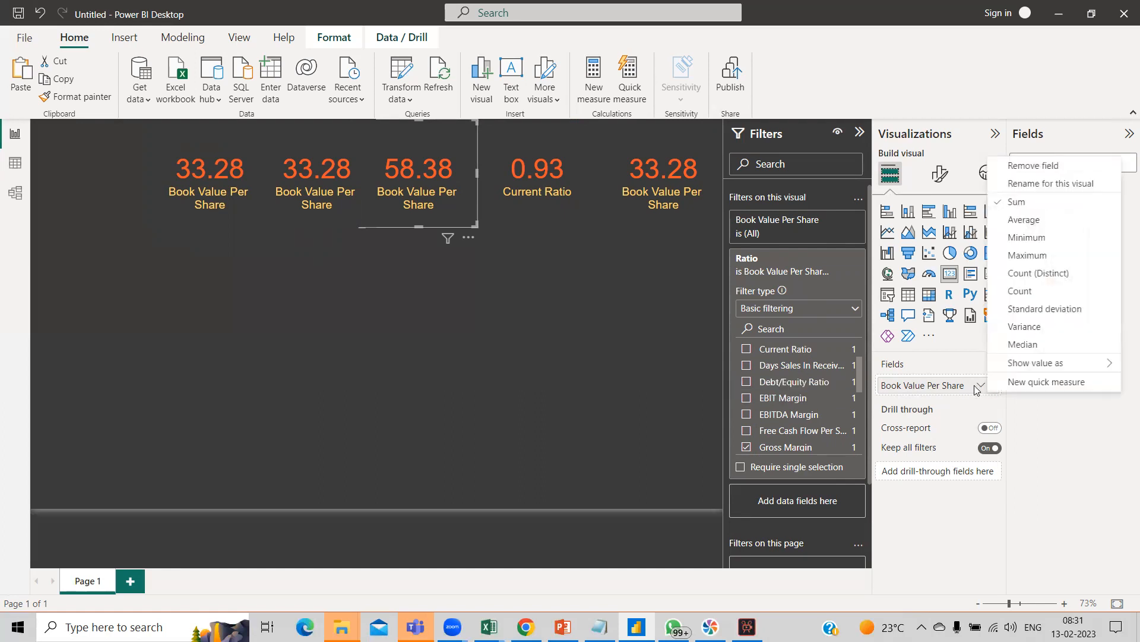
pyautogui.click(1031, 183)
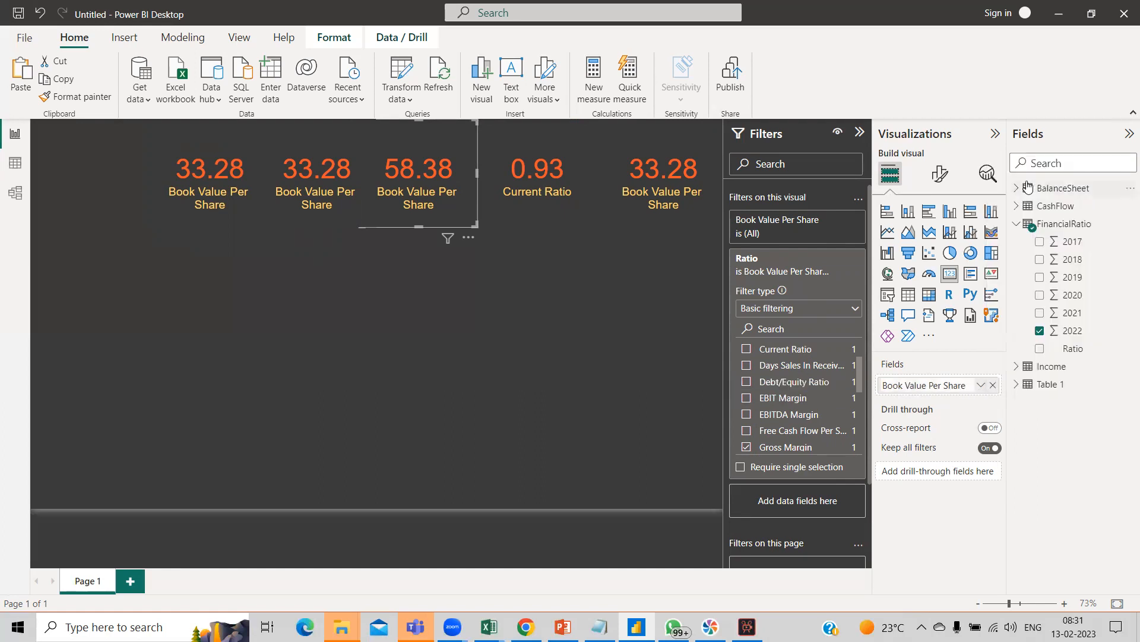
pyautogui.write('Gr')
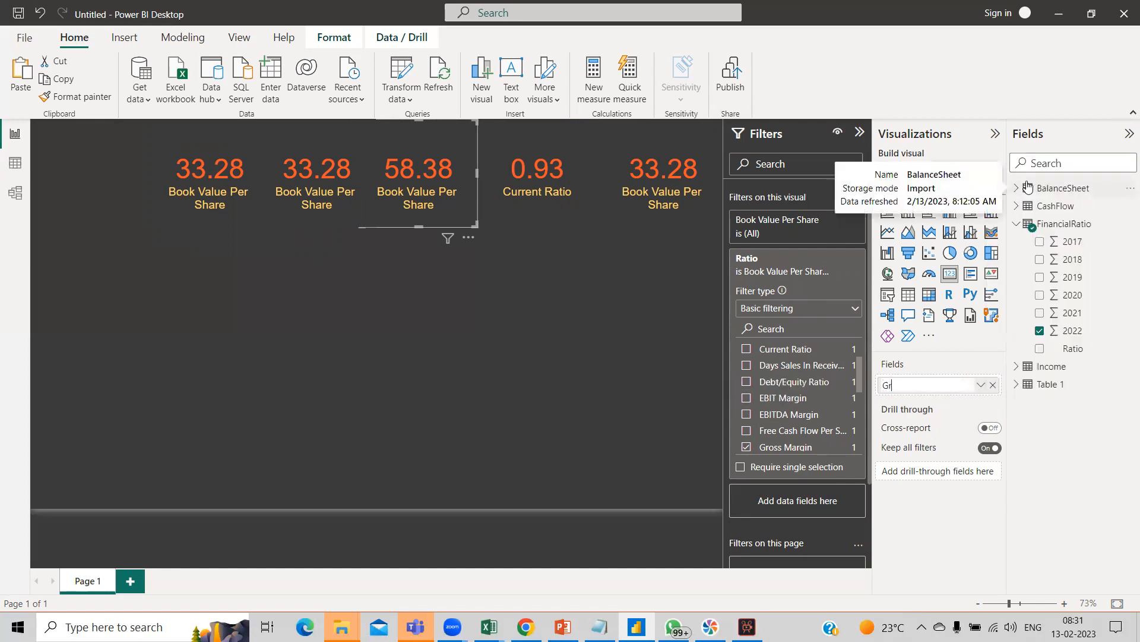
pyautogui.write('oss Margin')
pyautogui.press('Return')
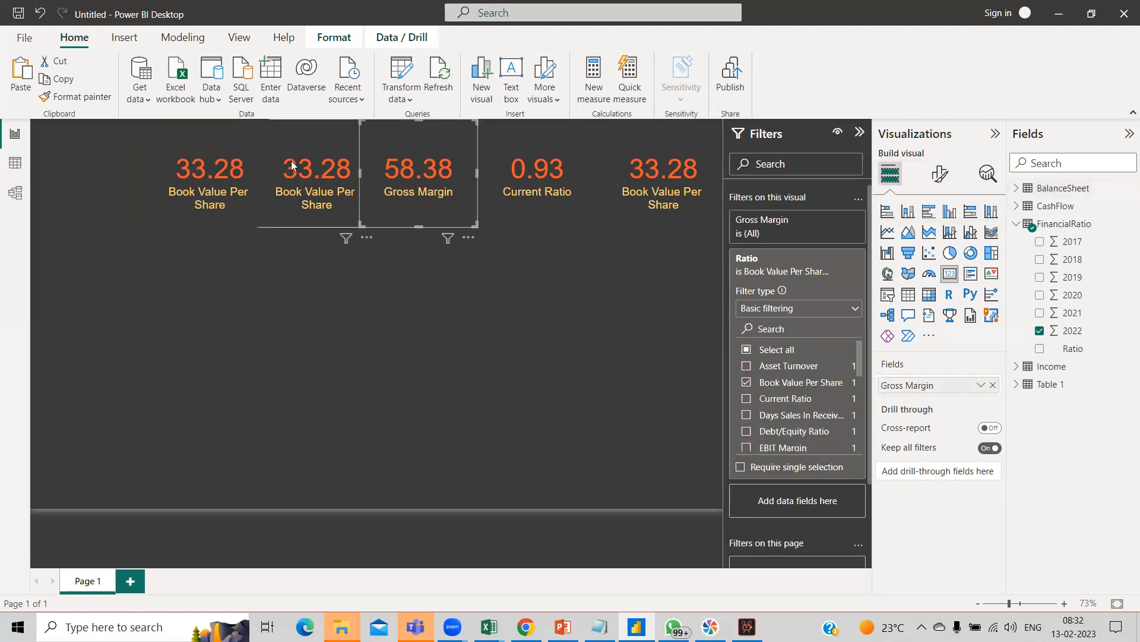
# Change the Ratio filter of the second card from the left so that only Asset Turnover is selected.
pyautogui.click(300, 177)
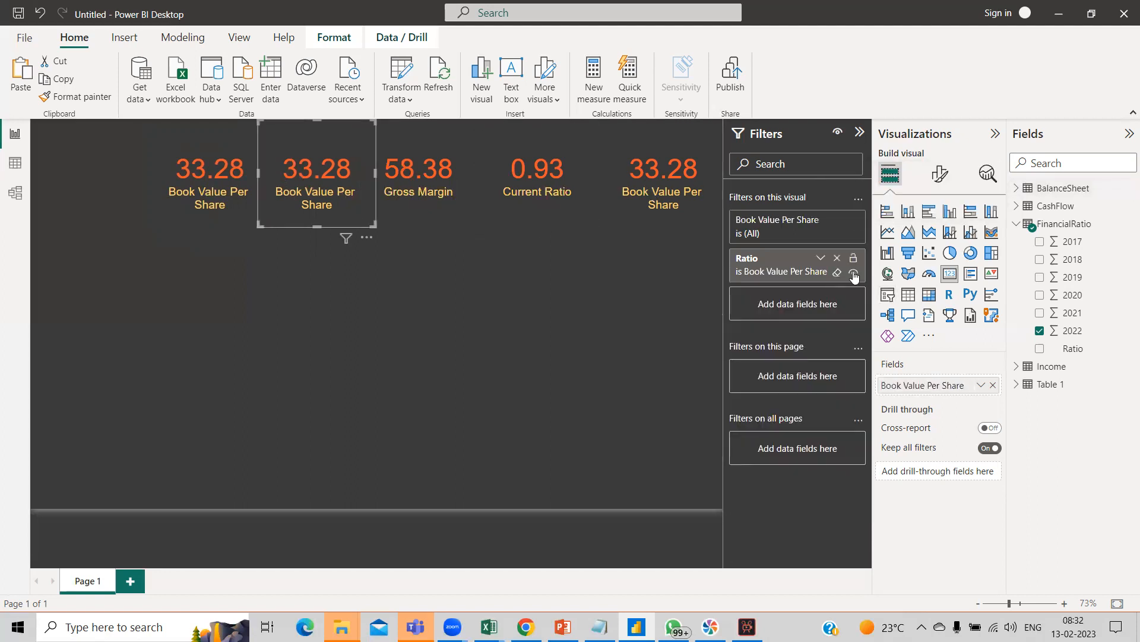
pyautogui.click(815, 262)
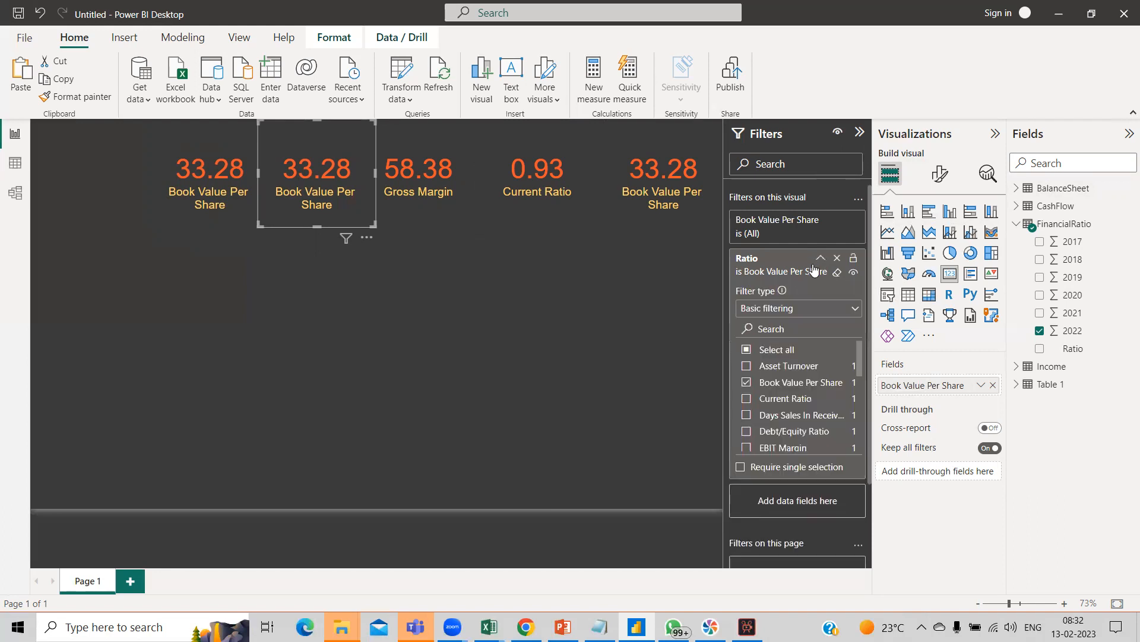
pyautogui.click(747, 365)
pyautogui.click(746, 383)
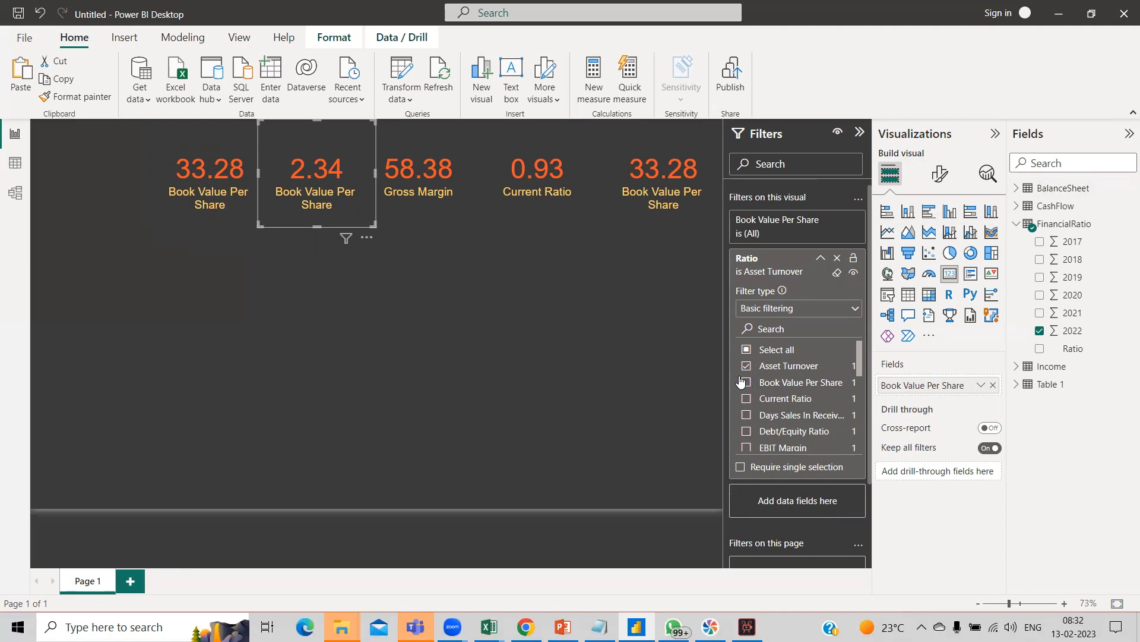
# Rename the field of the second card from the left to Asset Turnover for this visual.
pyautogui.click(980, 386)
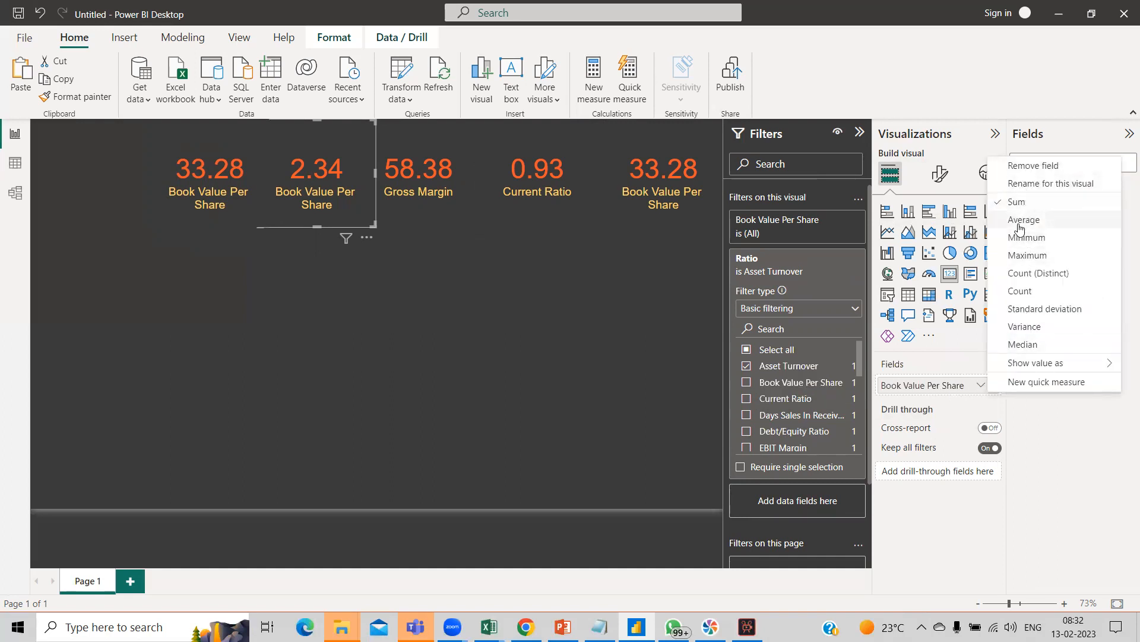
pyautogui.click(1027, 183)
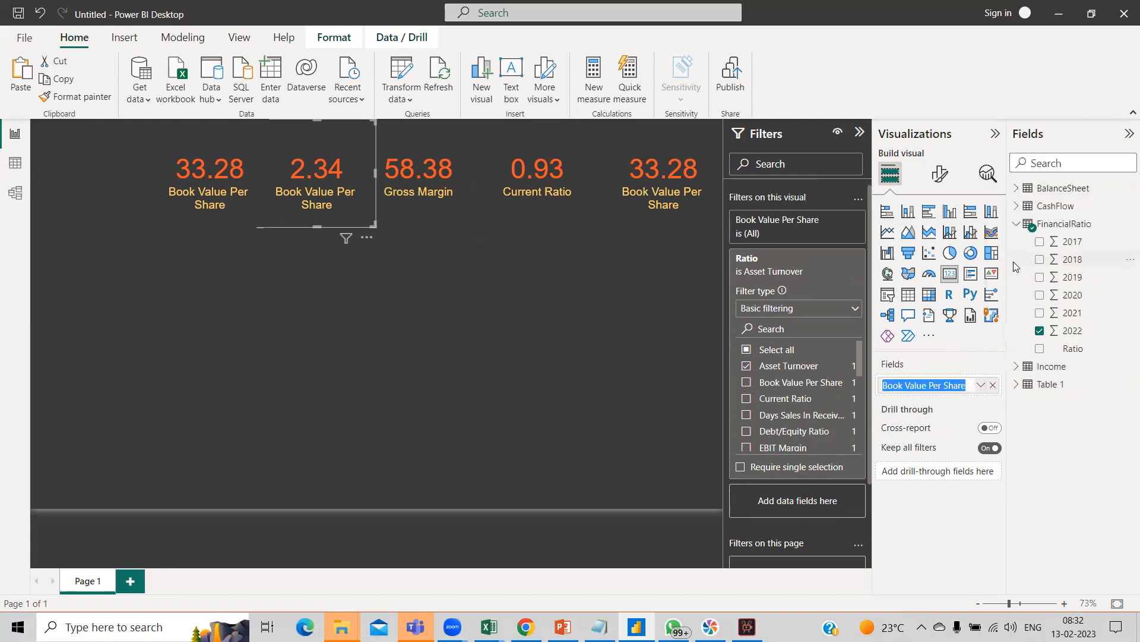
pyautogui.write('Asset Turnover')
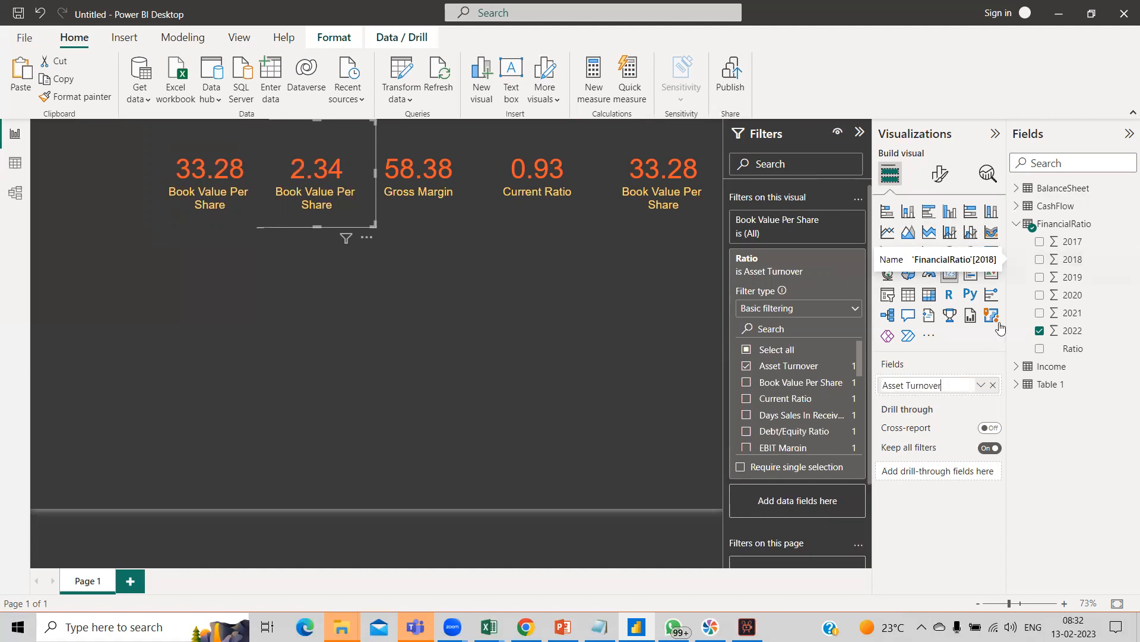
pyautogui.press('Return')
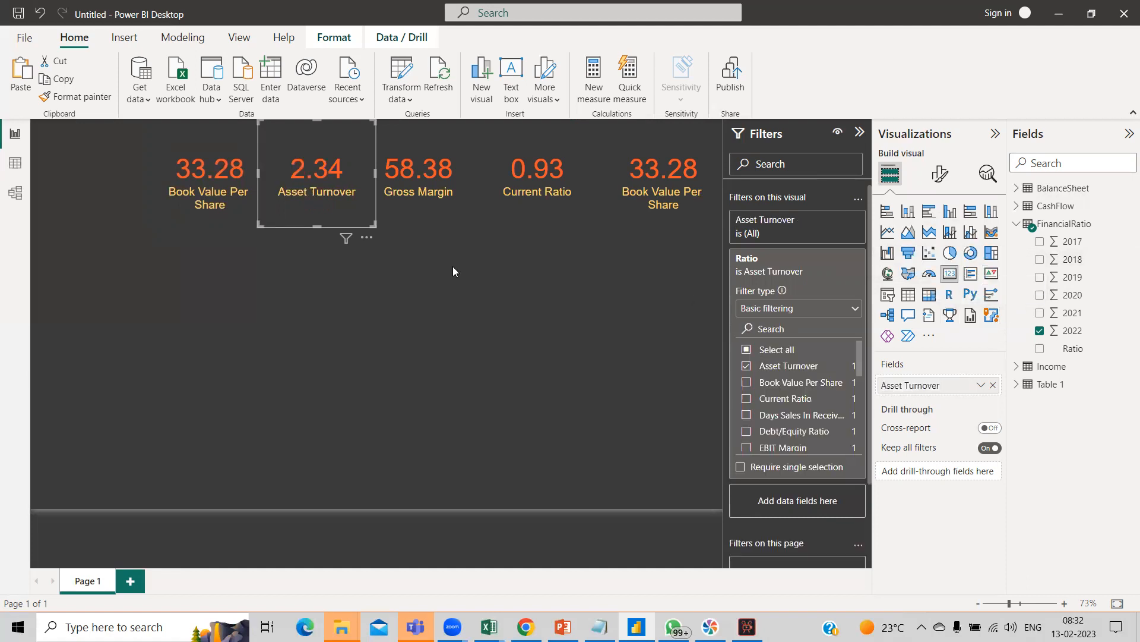
# Add Net Profit Margin to the Ratio filter selection of the leftmost card.
pyautogui.click(204, 171)
pyautogui.moveTo(832, 261)
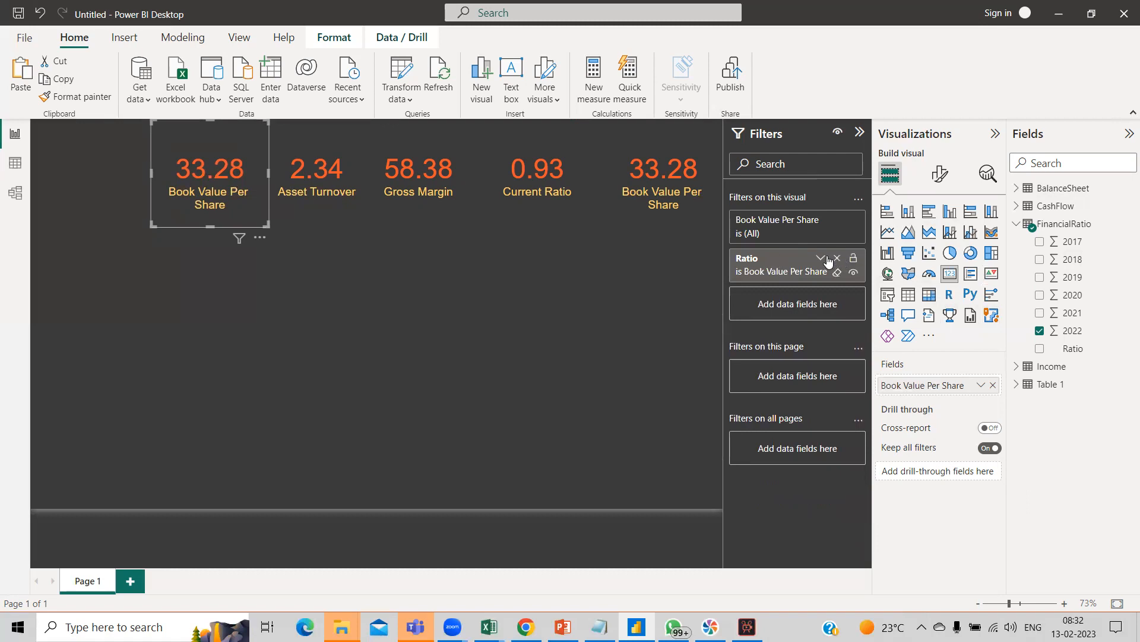
pyautogui.click(821, 257)
pyautogui.scroll(-5, 814, 404)
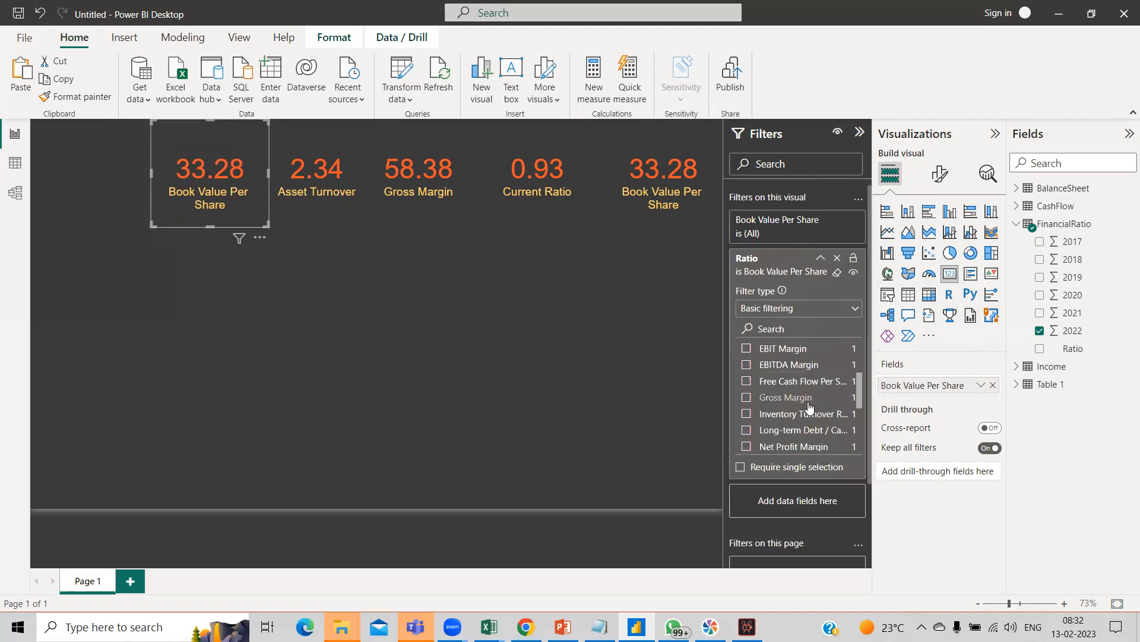
pyautogui.click(746, 413)
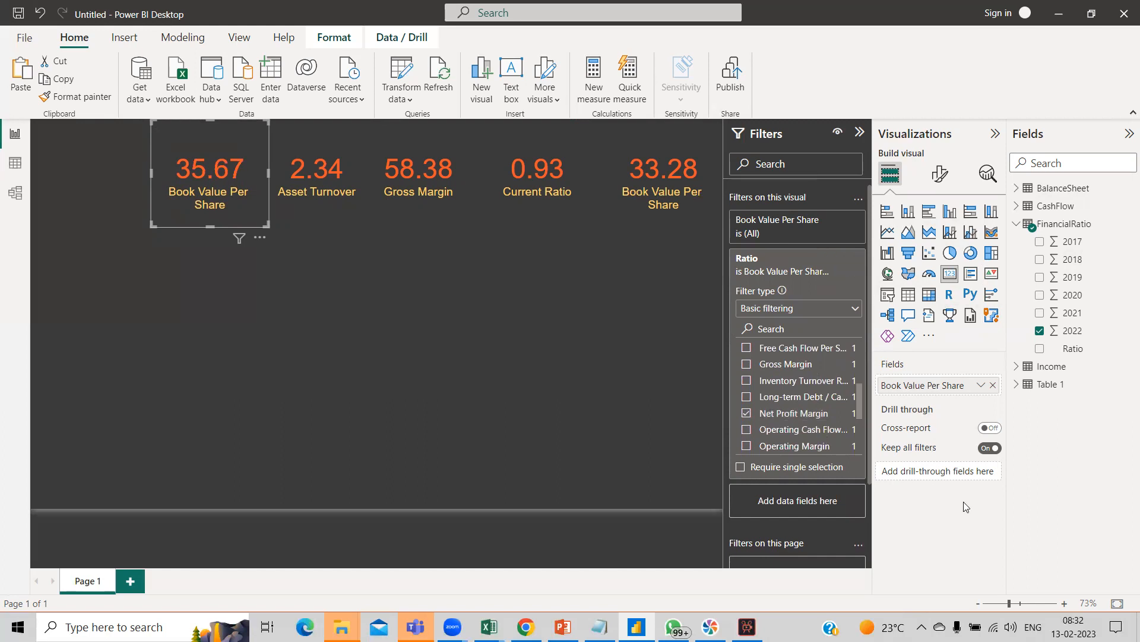
# Rename the leftmost card's field to Net Profit Margin for this visual and deselect the card.
pyautogui.click(981, 386)
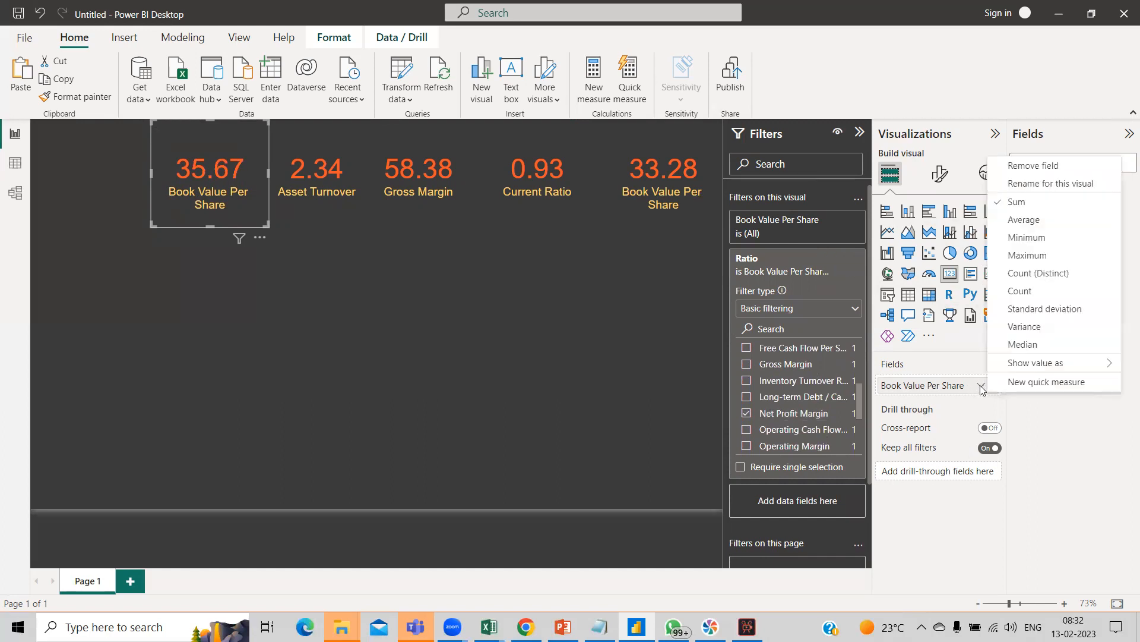
pyautogui.click(1016, 184)
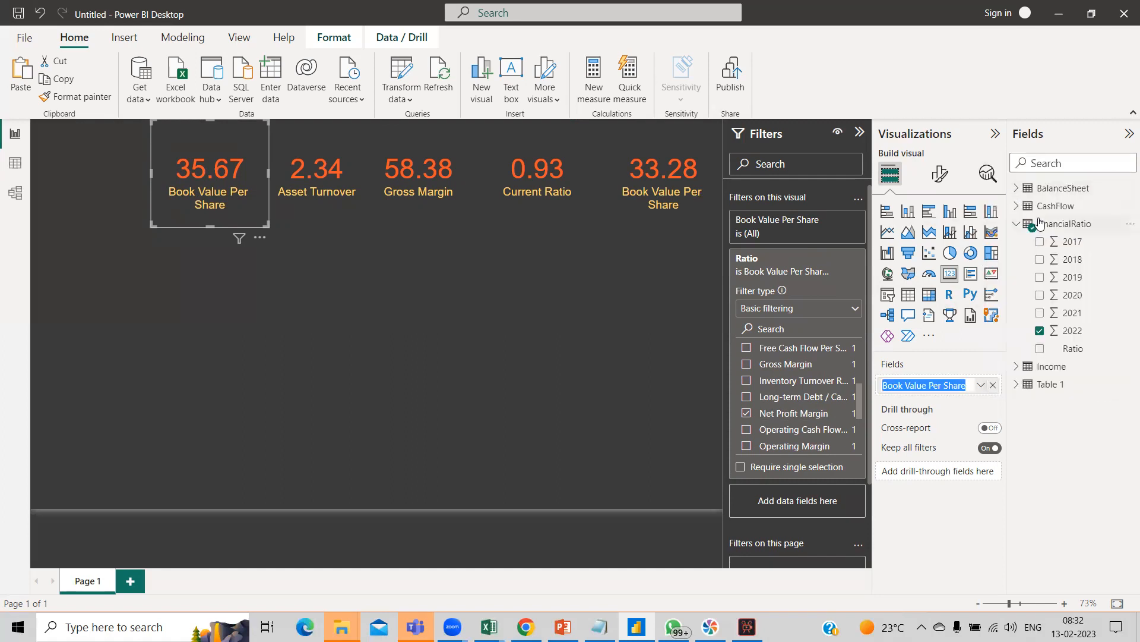
pyautogui.write('N')
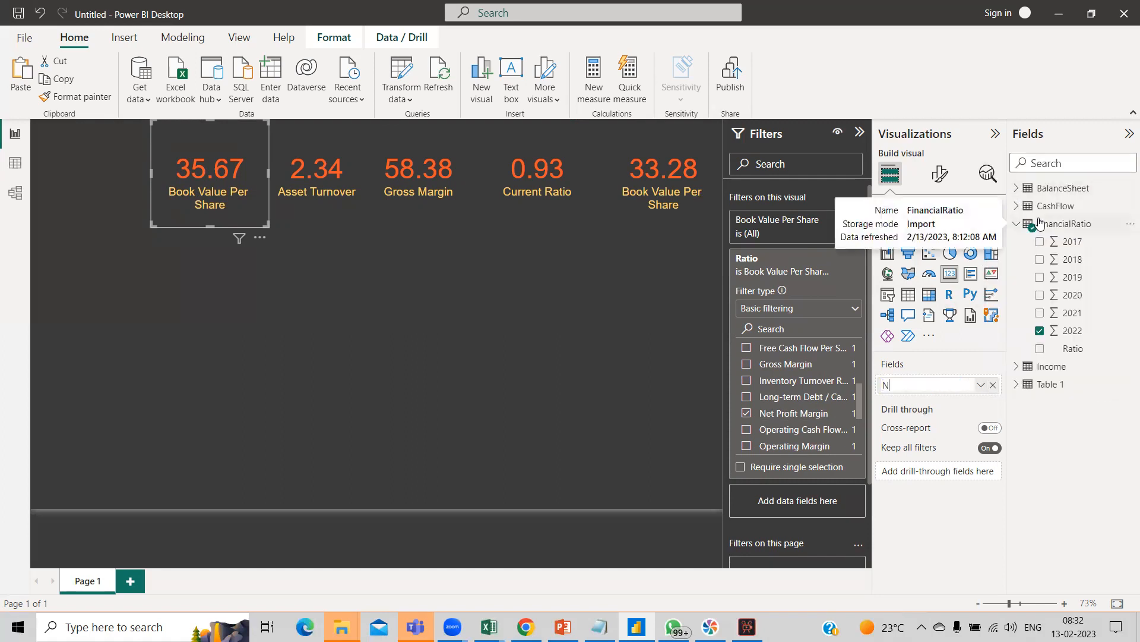
pyautogui.write('et Profit Margin')
pyautogui.press('Return')
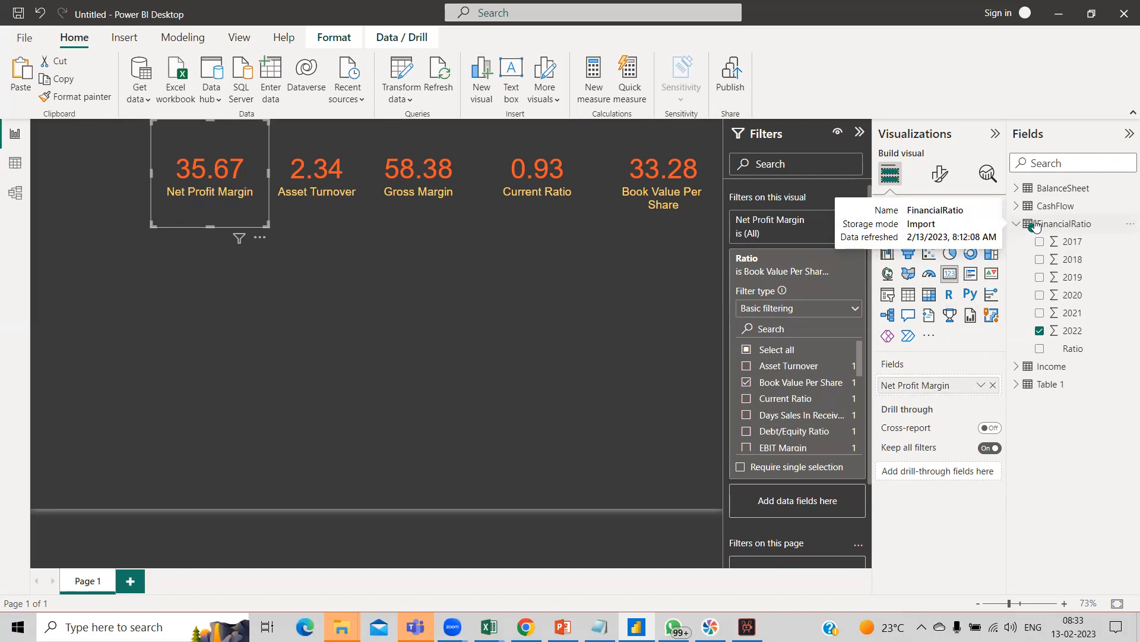
pyautogui.click(520, 257)
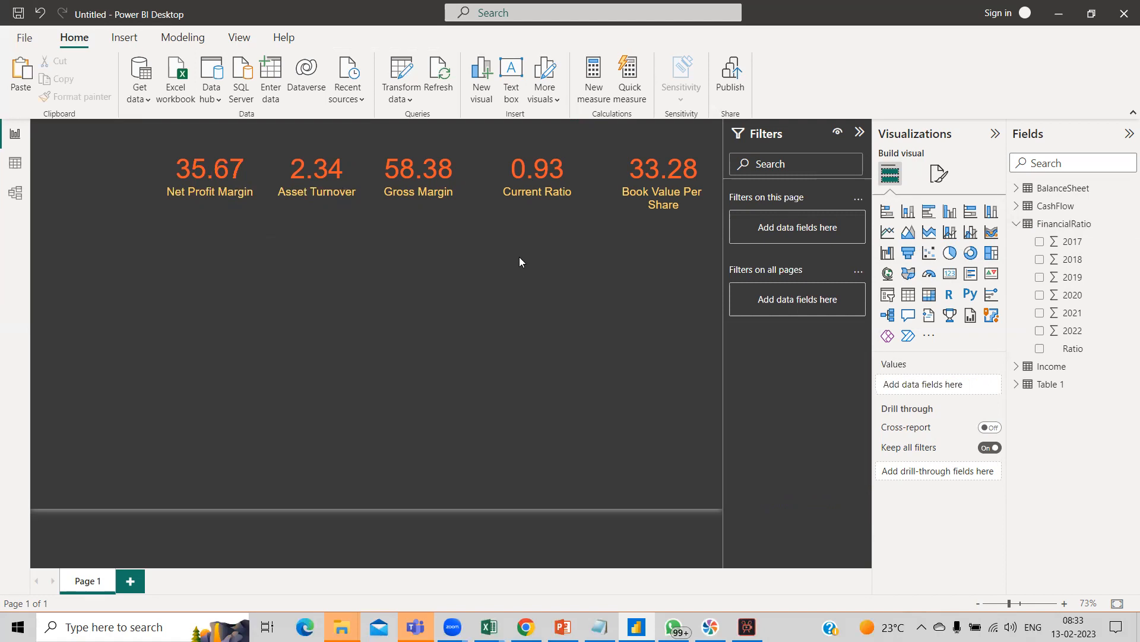
# Set the Gross Margin card's callout value to 1 decimal place.
pyautogui.click(939, 173)
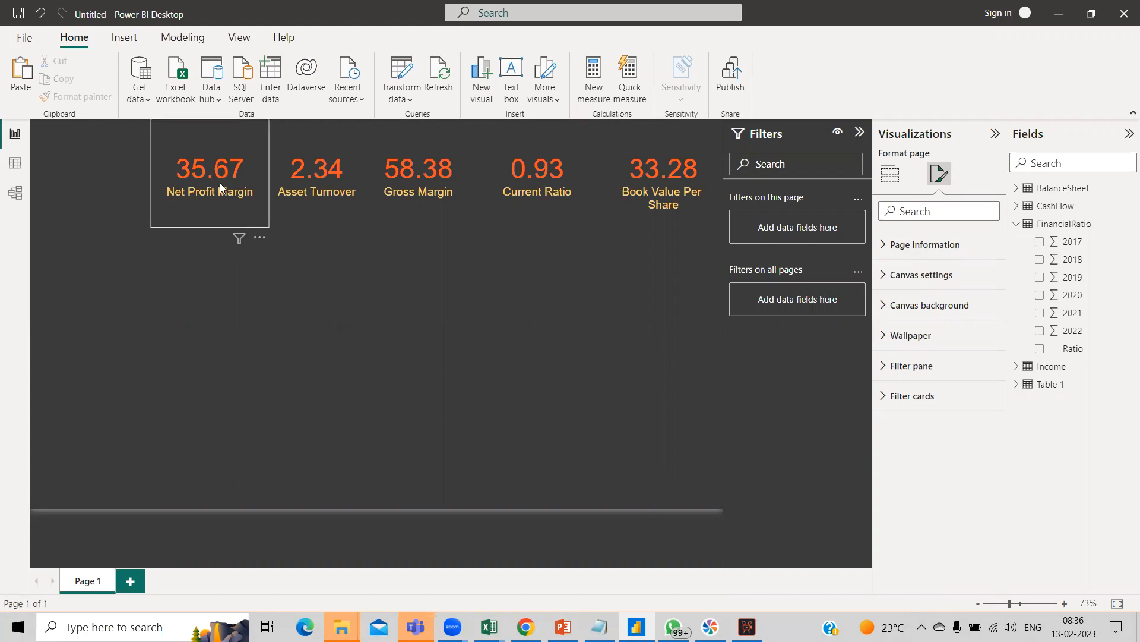
pyautogui.click(411, 169)
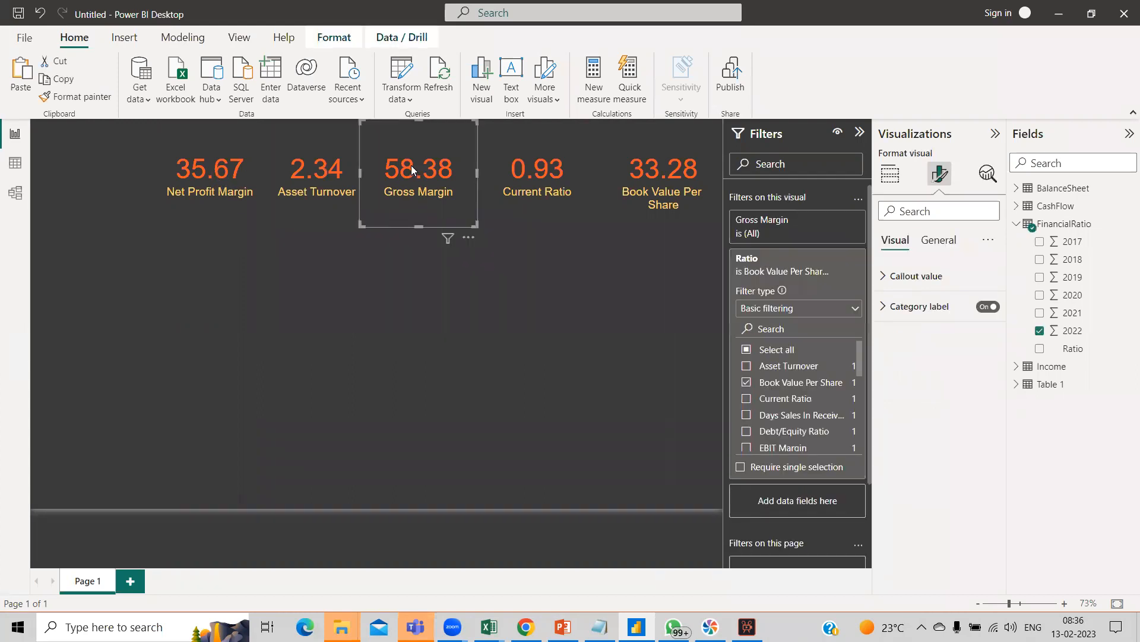
pyautogui.click(915, 276)
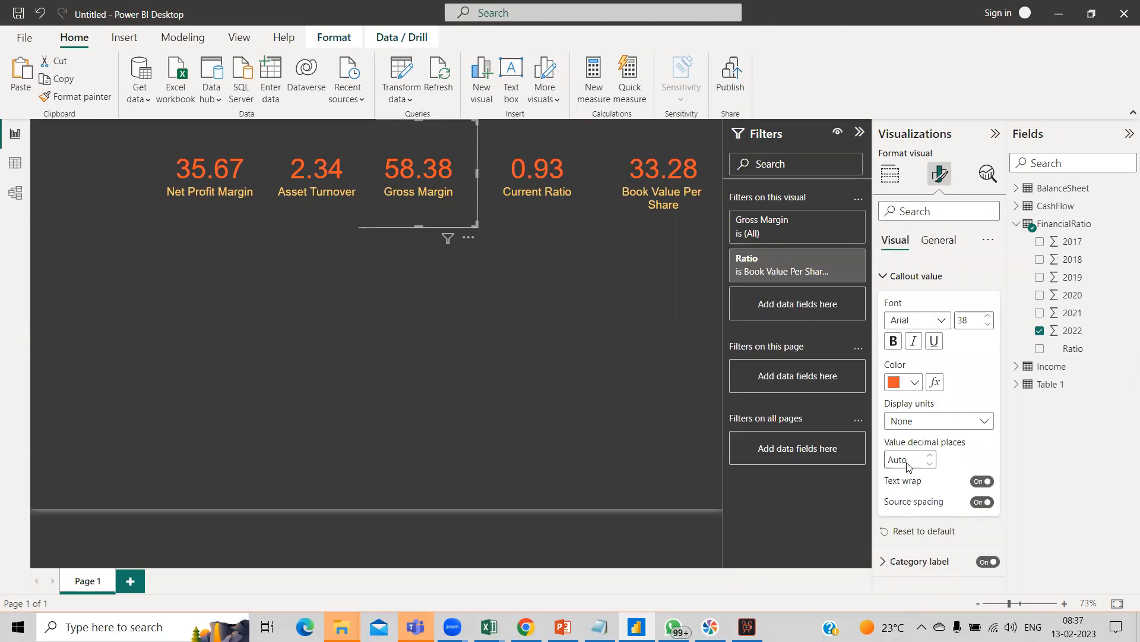
pyautogui.click(909, 461)
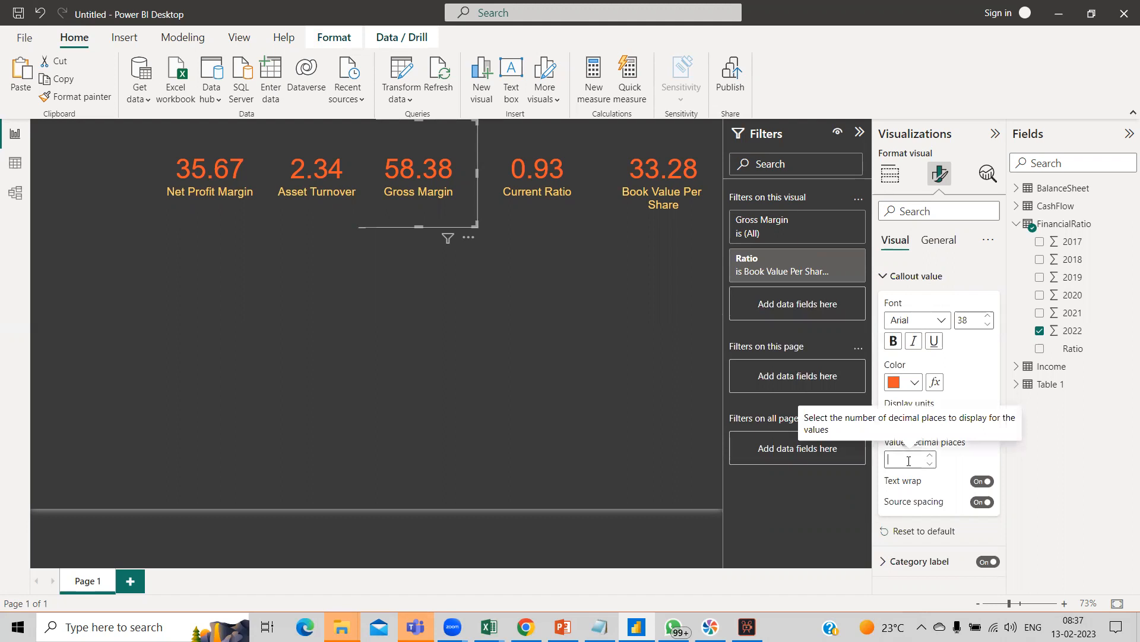
pyautogui.write('1')
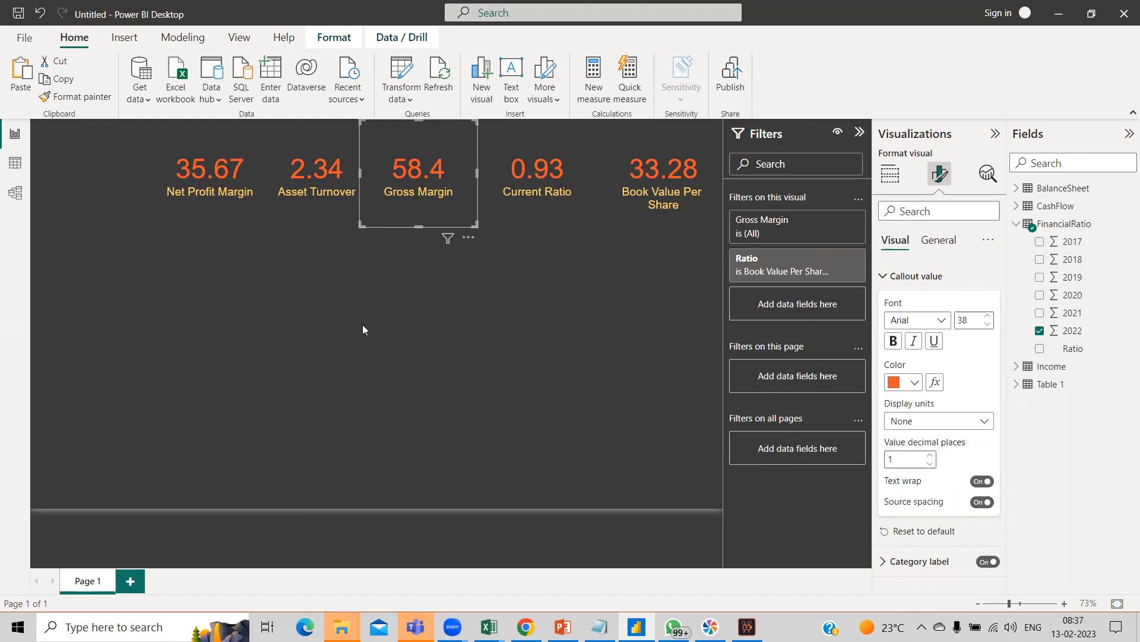
# Set the callout values of the Net Profit Margin and Asset Turnover cards to 1 decimal place each.
pyautogui.click(204, 155)
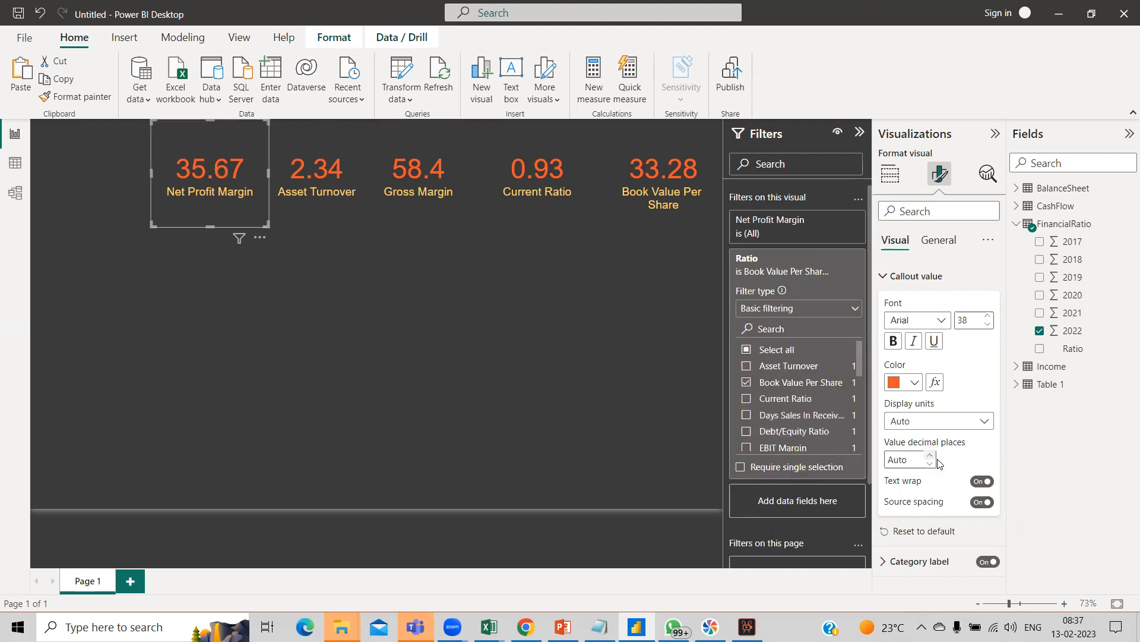
pyautogui.click(907, 462)
pyautogui.write('1')
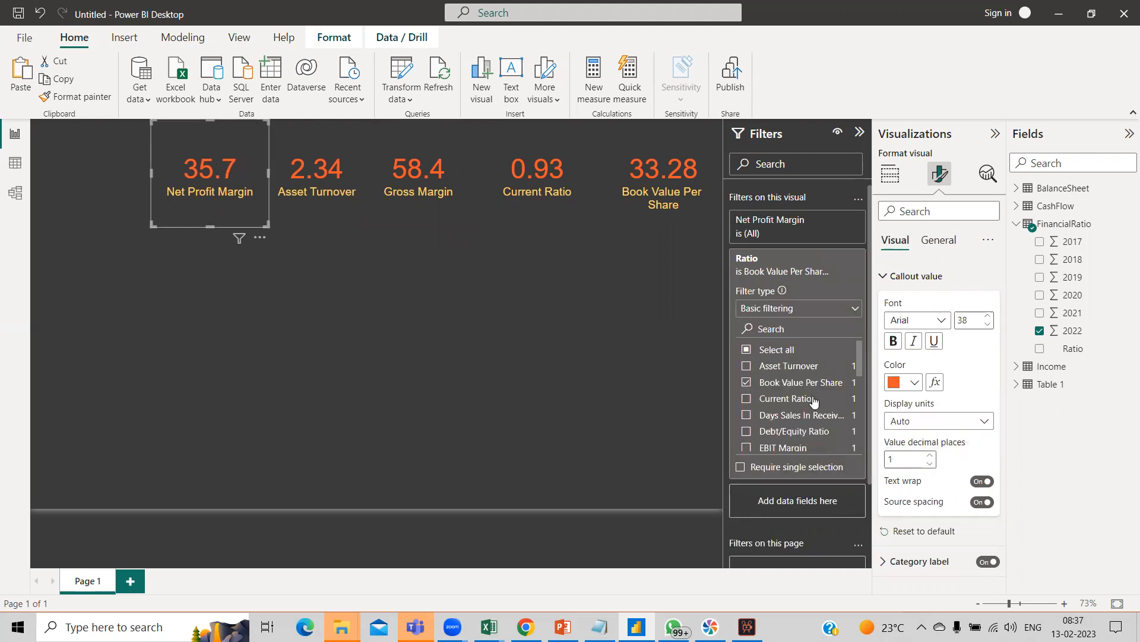
pyautogui.click(343, 173)
pyautogui.click(905, 458)
pyautogui.write('1')
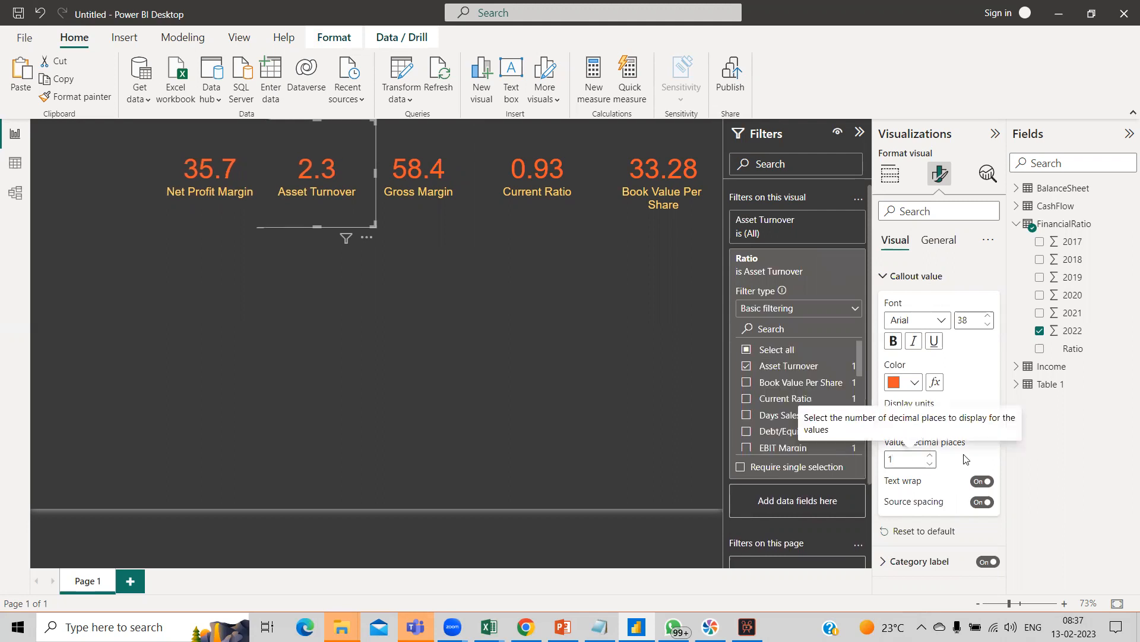
# Set the callout values of the Current Ratio and Book Value Per Share cards to 1 decimal place each.
pyautogui.click(535, 175)
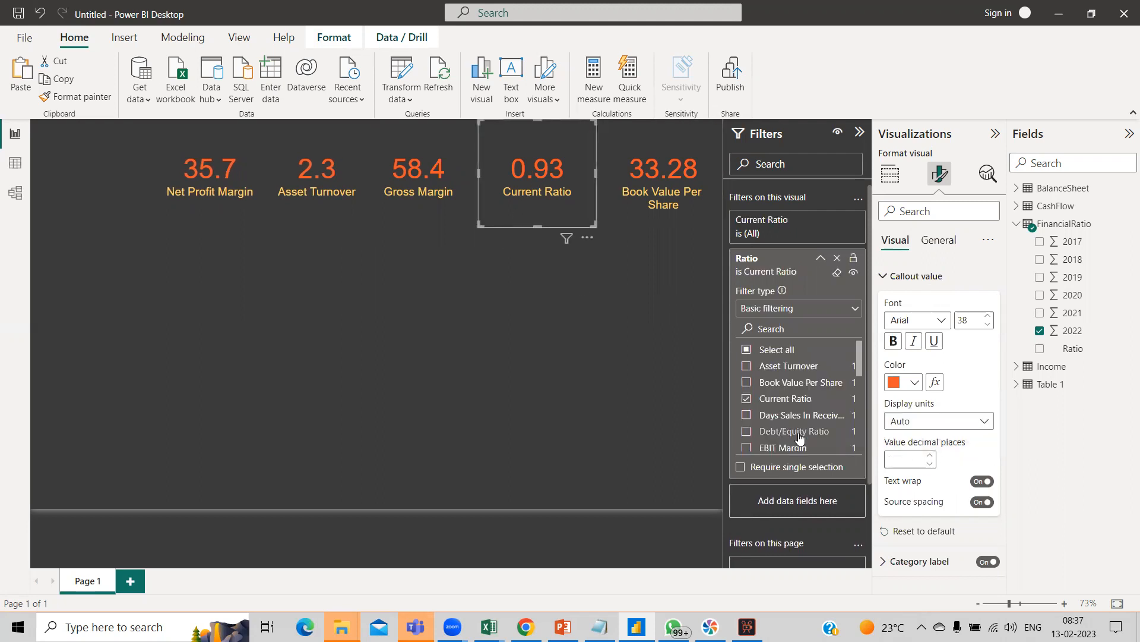
pyautogui.click(903, 459)
pyautogui.write('1')
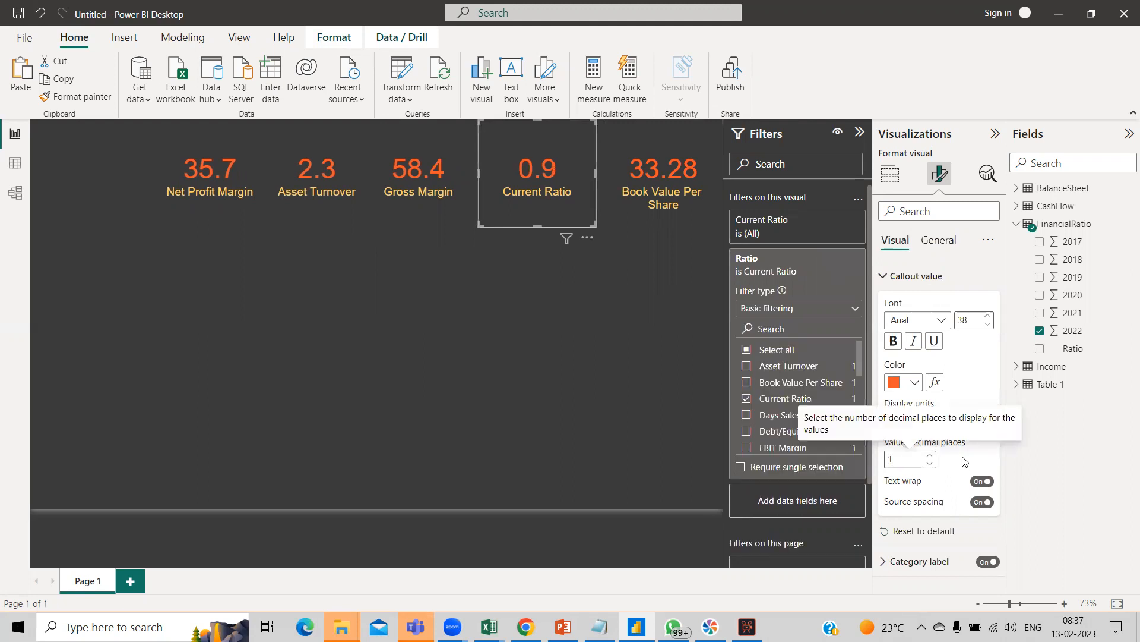
pyautogui.click(665, 178)
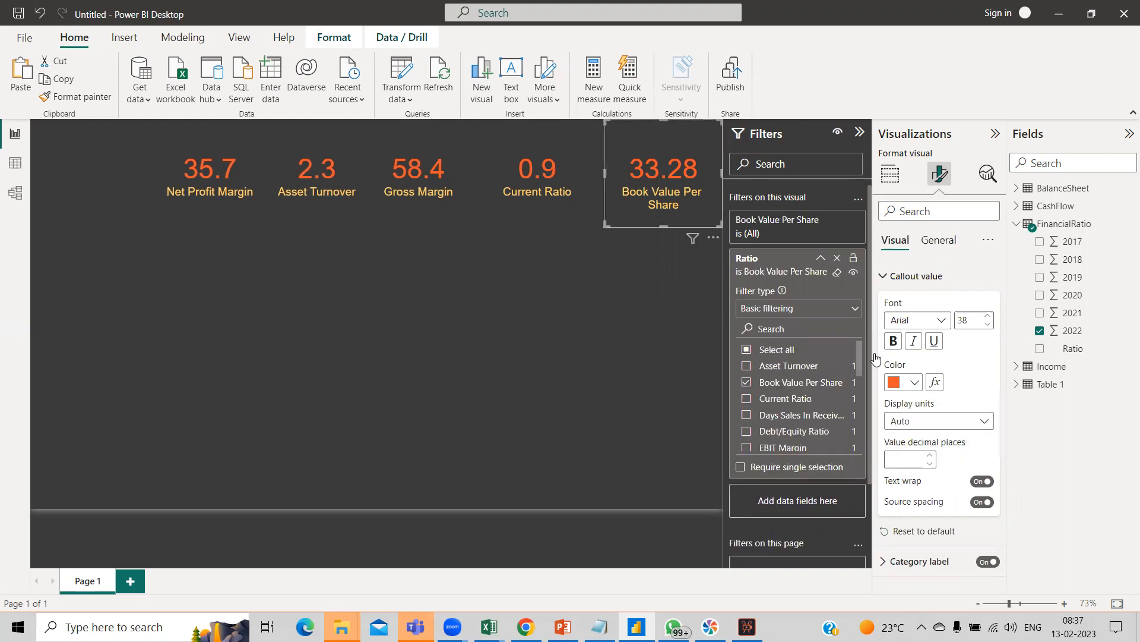
pyautogui.click(914, 461)
pyautogui.write('1')
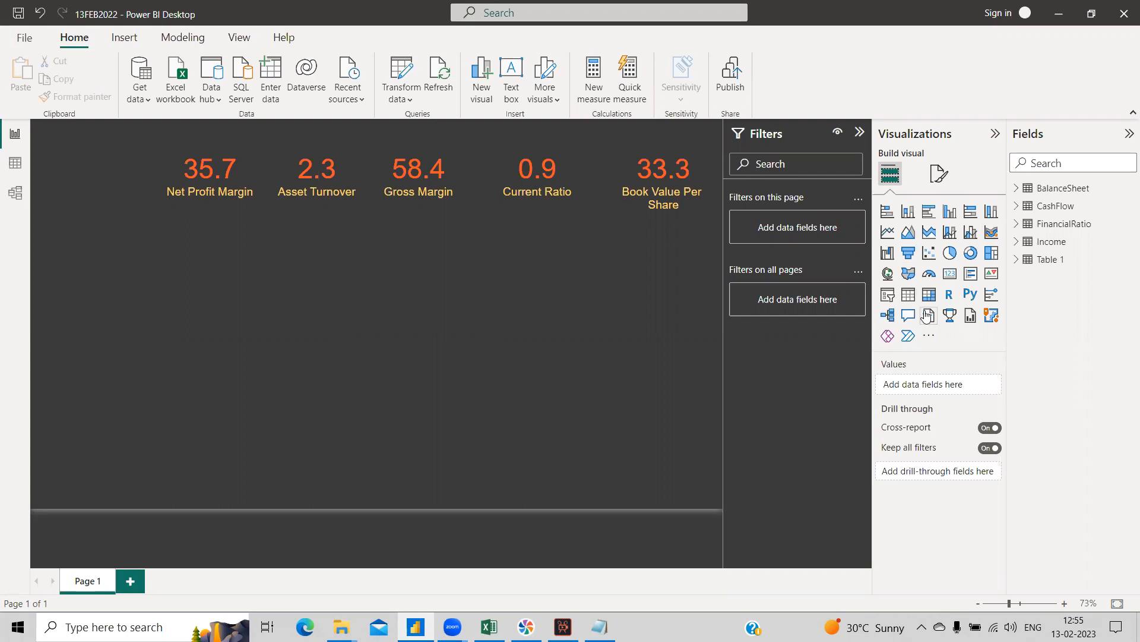
# Add a KPI visual in the page's top-left corner, sized about 240 by 200 to fit beside the Net Profit Margin card.
pyautogui.click(993, 274)
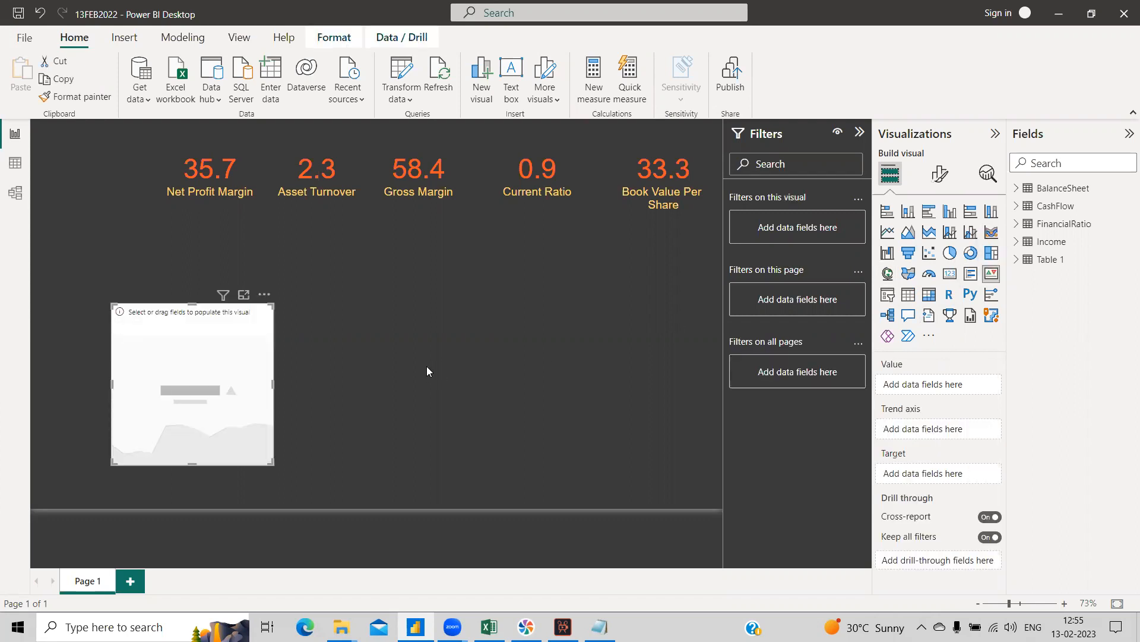
pyautogui.moveTo(221, 377); pyautogui.dragTo(123, 192)
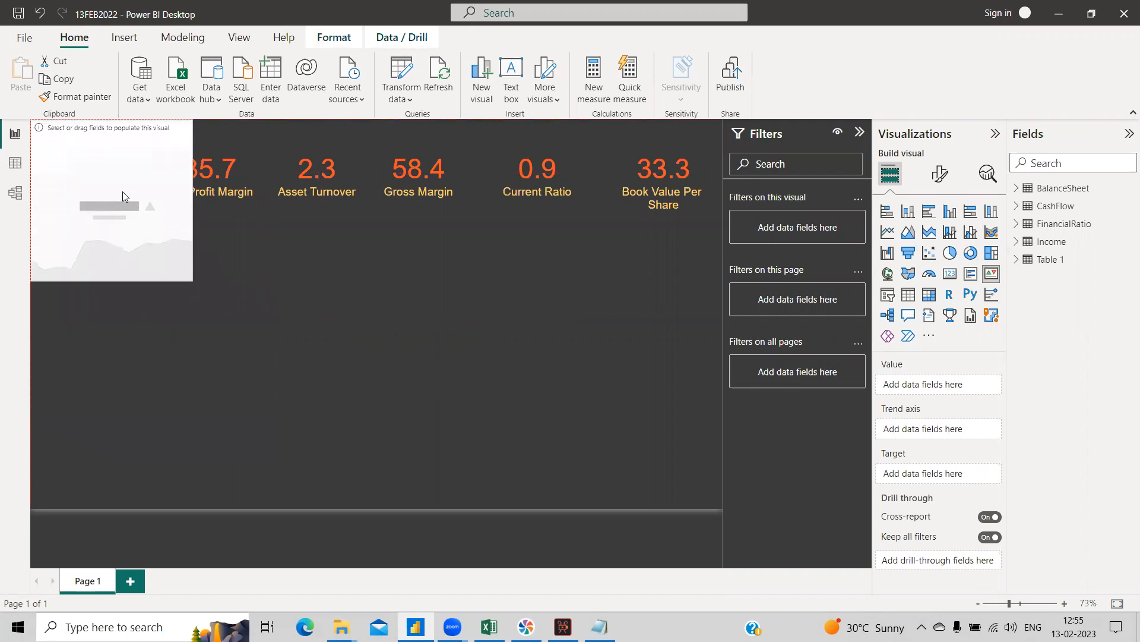
pyautogui.moveTo(191, 280); pyautogui.dragTo(159, 223)
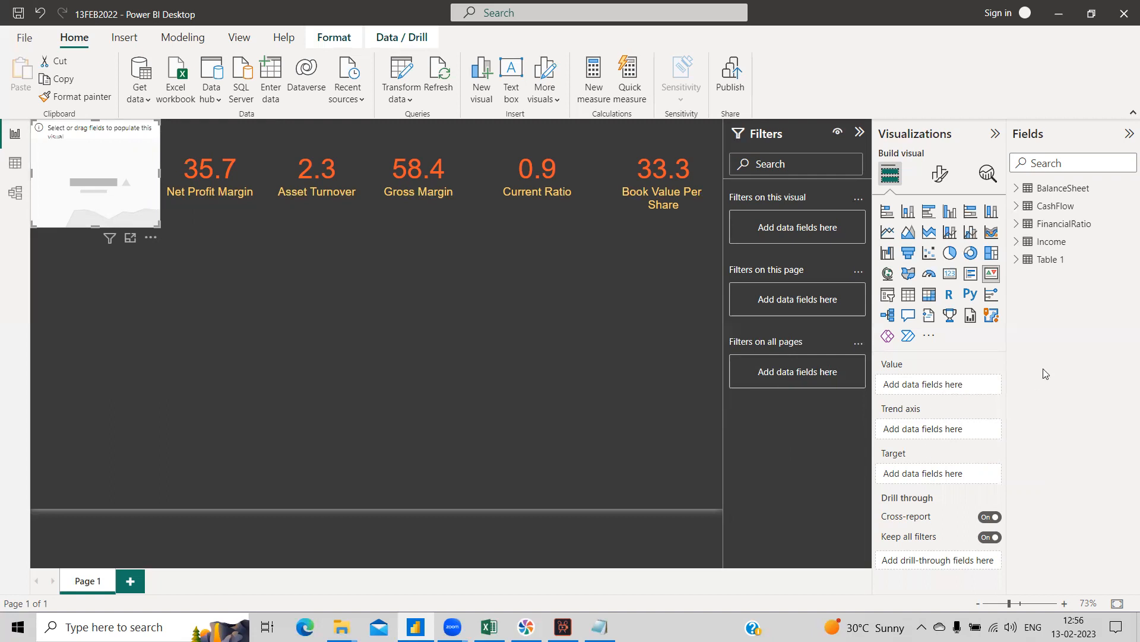
# From the Income table, assign 2022 as the KPI's value, Target2022 as its target and AnnualData(Million) as its trend axis.
pyautogui.click(1017, 242)
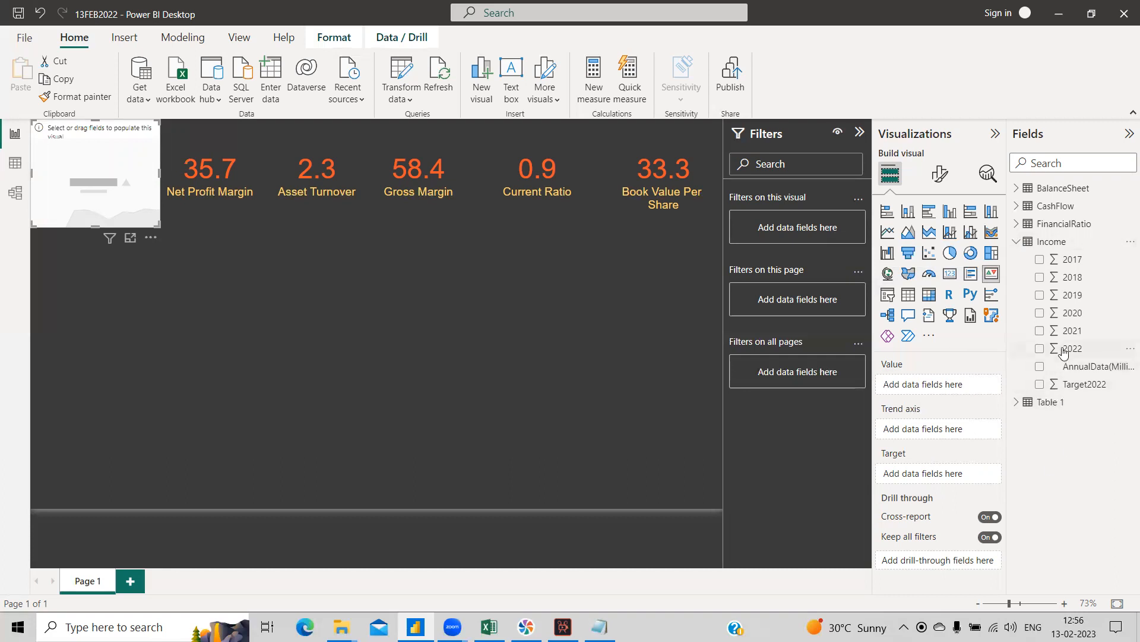
pyautogui.moveTo(1067, 351); pyautogui.dragTo(938, 384)
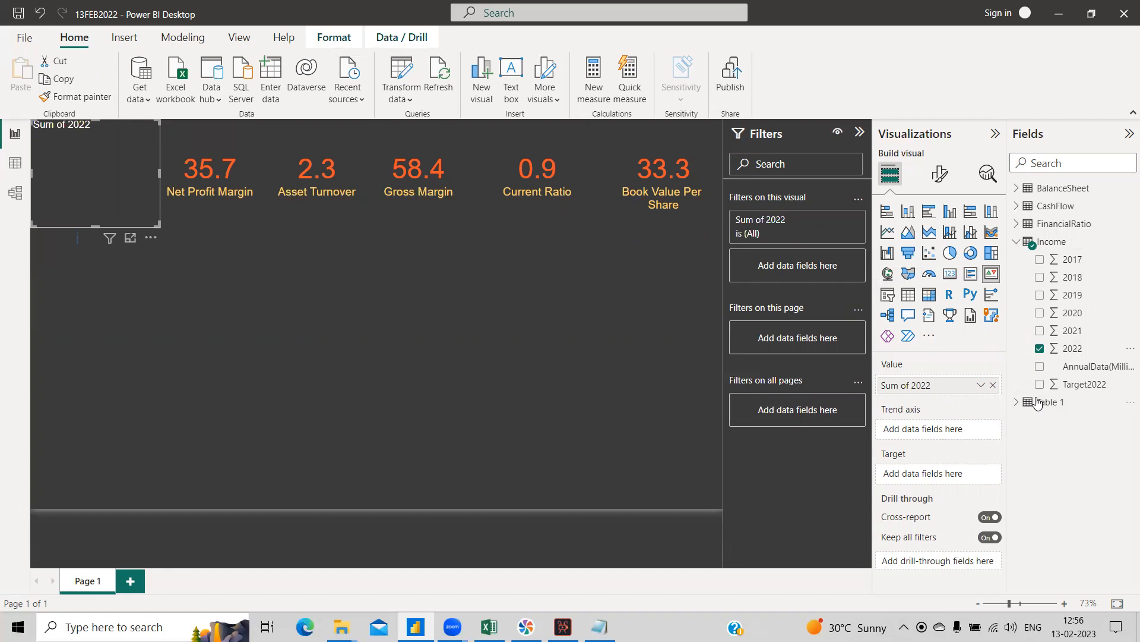
pyautogui.moveTo(1081, 389); pyautogui.dragTo(954, 480)
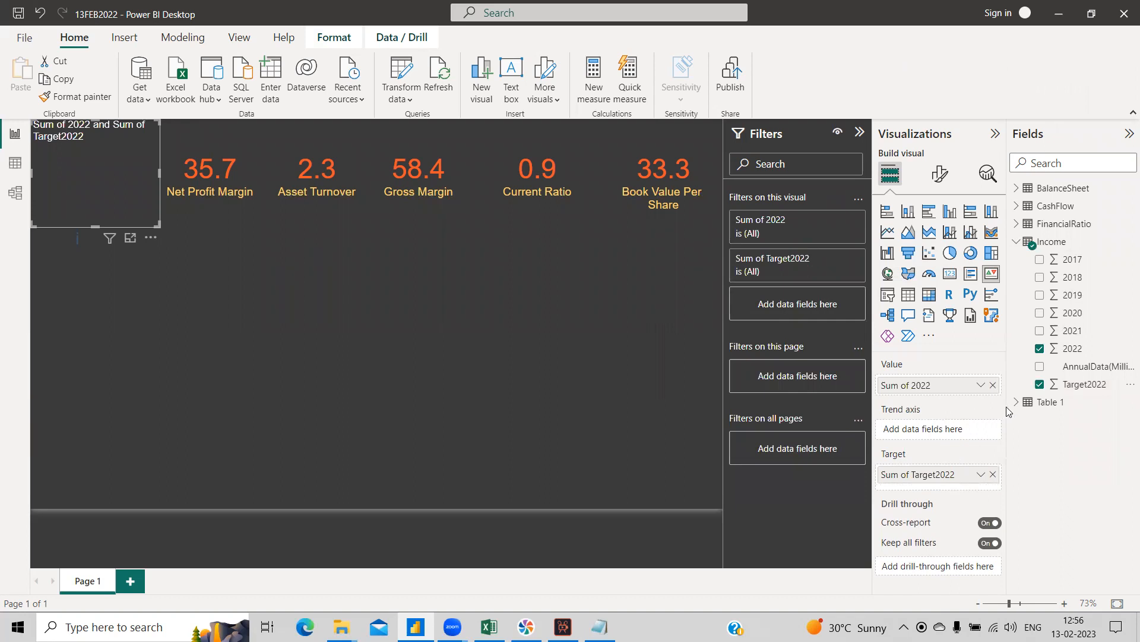
pyautogui.moveTo(1065, 368); pyautogui.dragTo(927, 429)
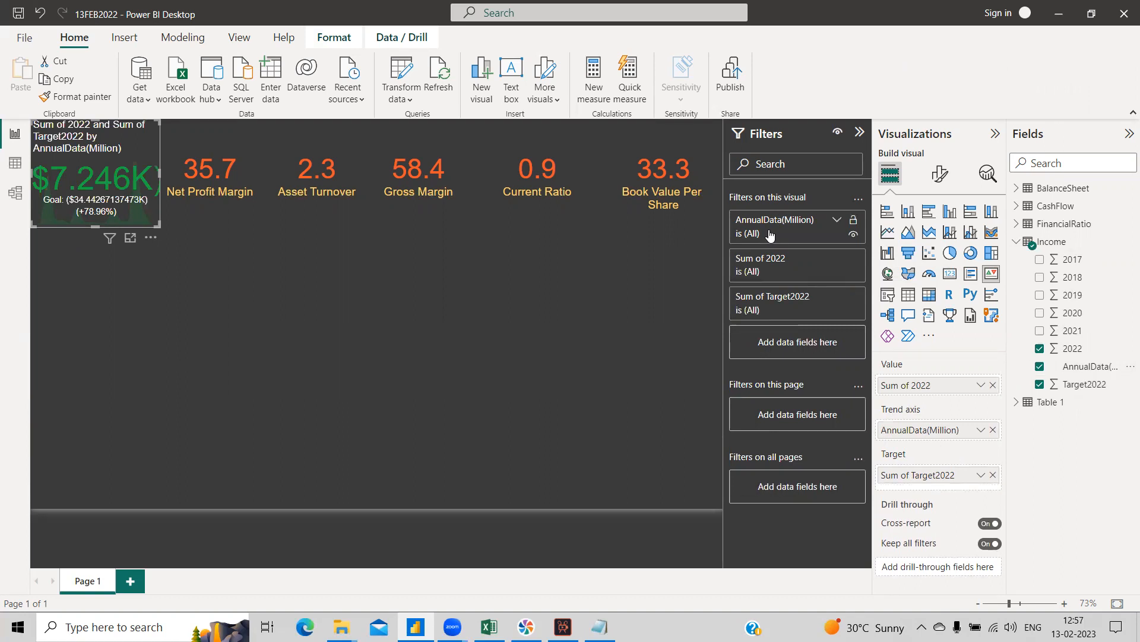
# Filter the KPI visual's AnnualData(Million) field to Revenue only.
pyautogui.click(838, 222)
pyautogui.scroll(-5, 784, 368)
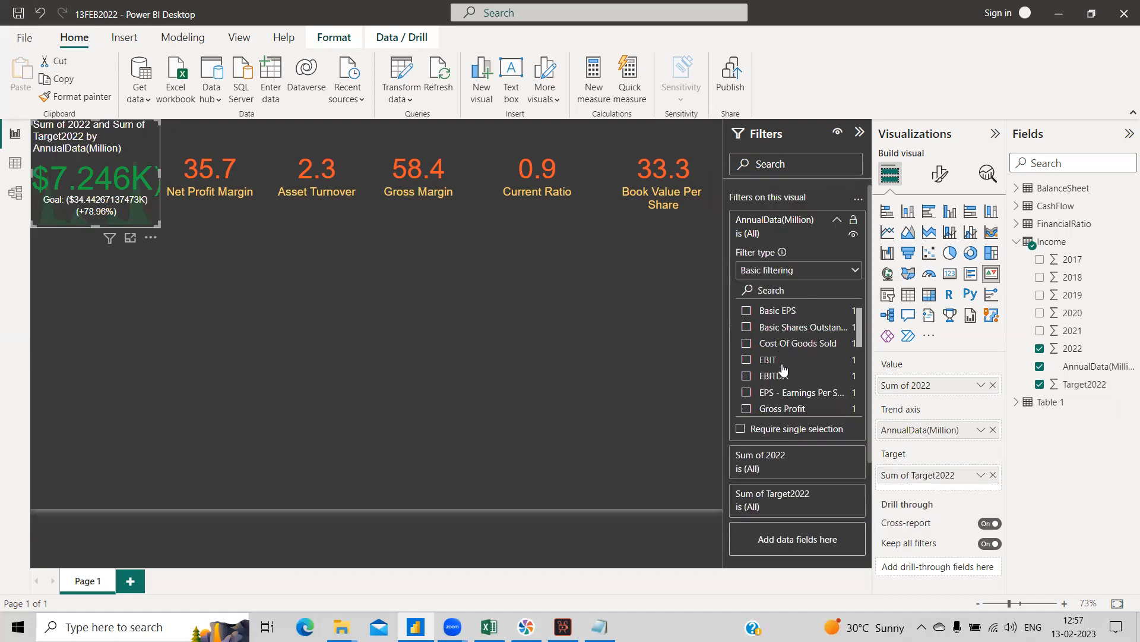
pyautogui.scroll(-3, 790, 389)
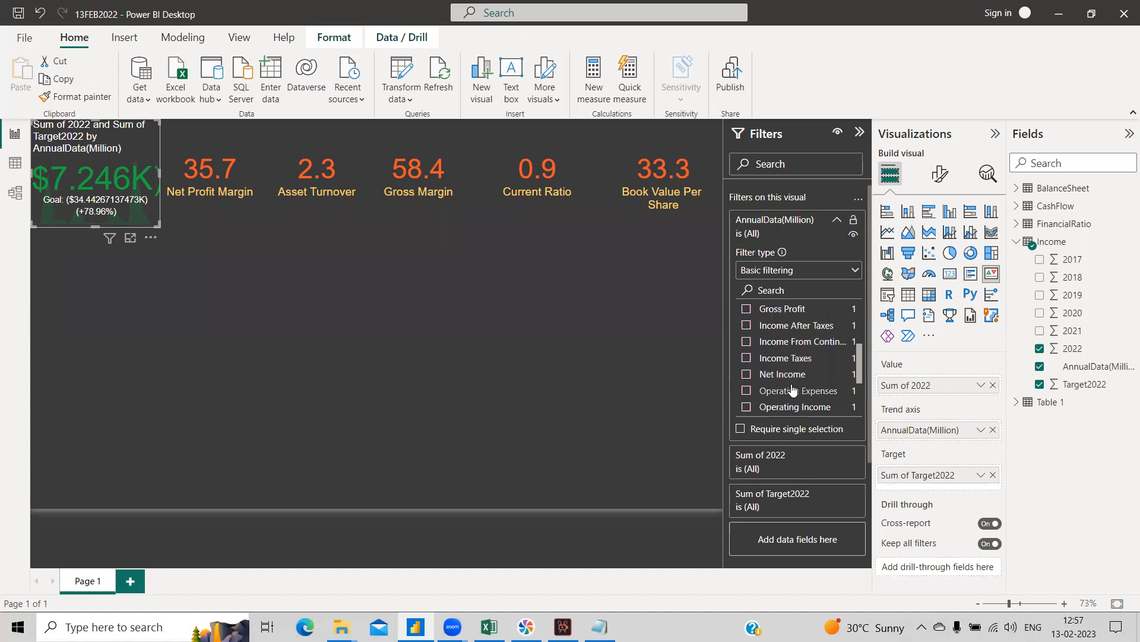
pyautogui.scroll(-2, 792, 390)
pyautogui.click(747, 392)
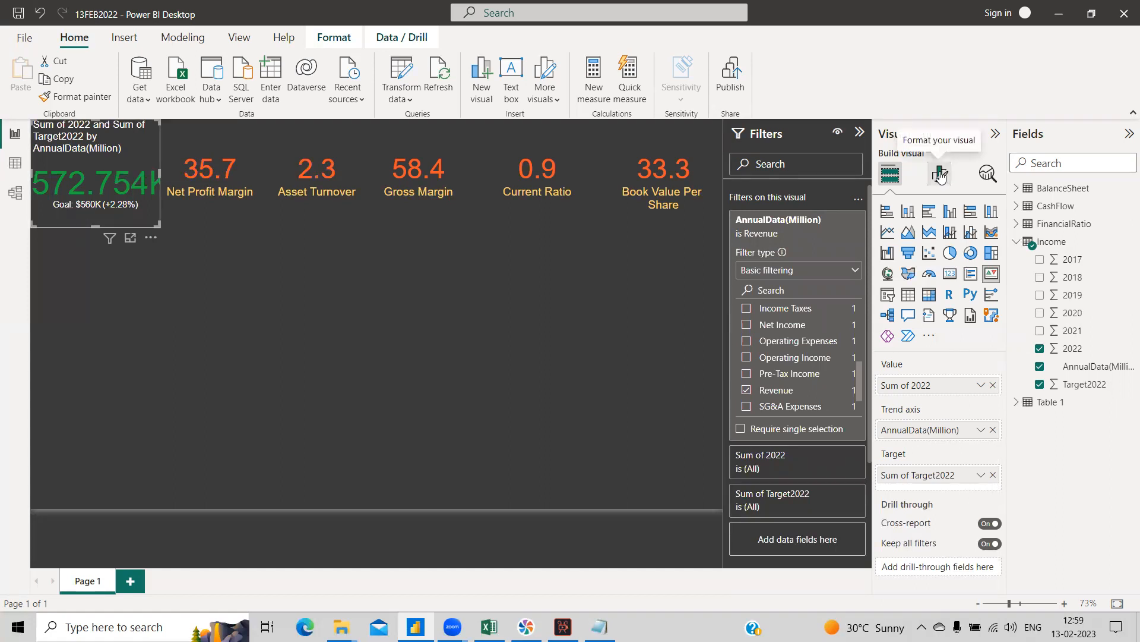
# Keep the KPI visual's title switched on and change its text to "Revenue and Revenue Target- 2022".
pyautogui.click(939, 175)
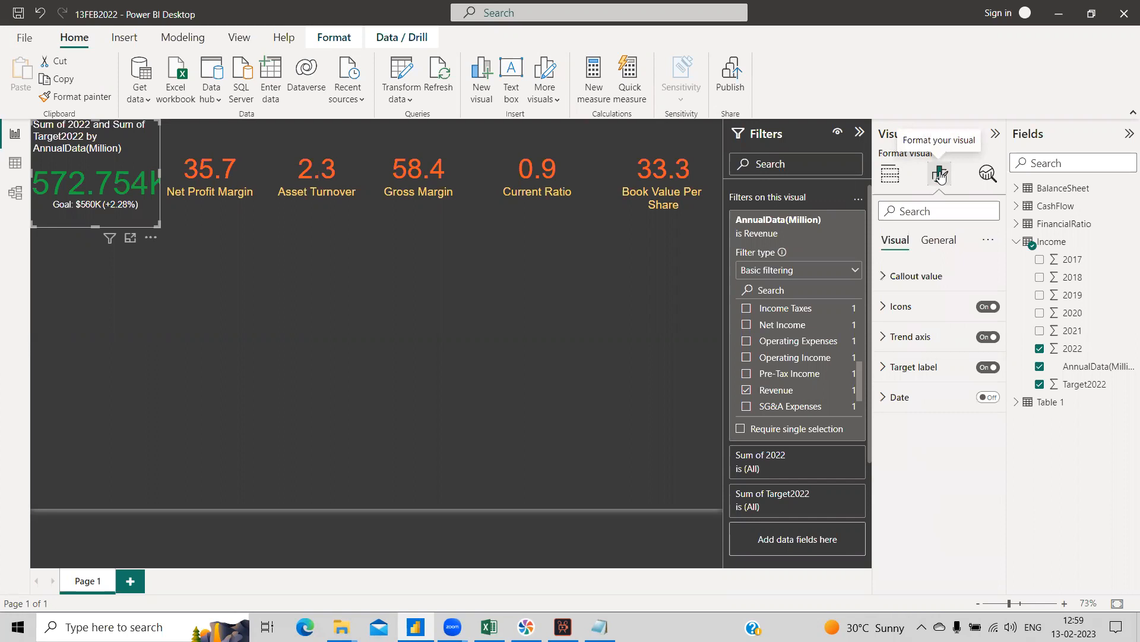
pyautogui.click(938, 243)
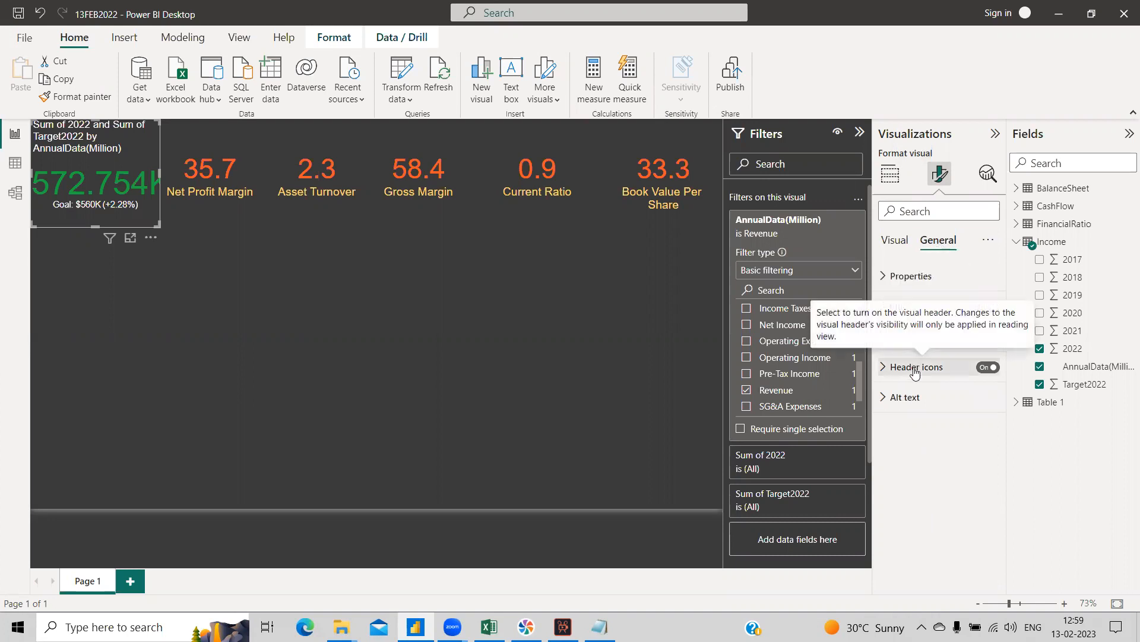
pyautogui.click(889, 278)
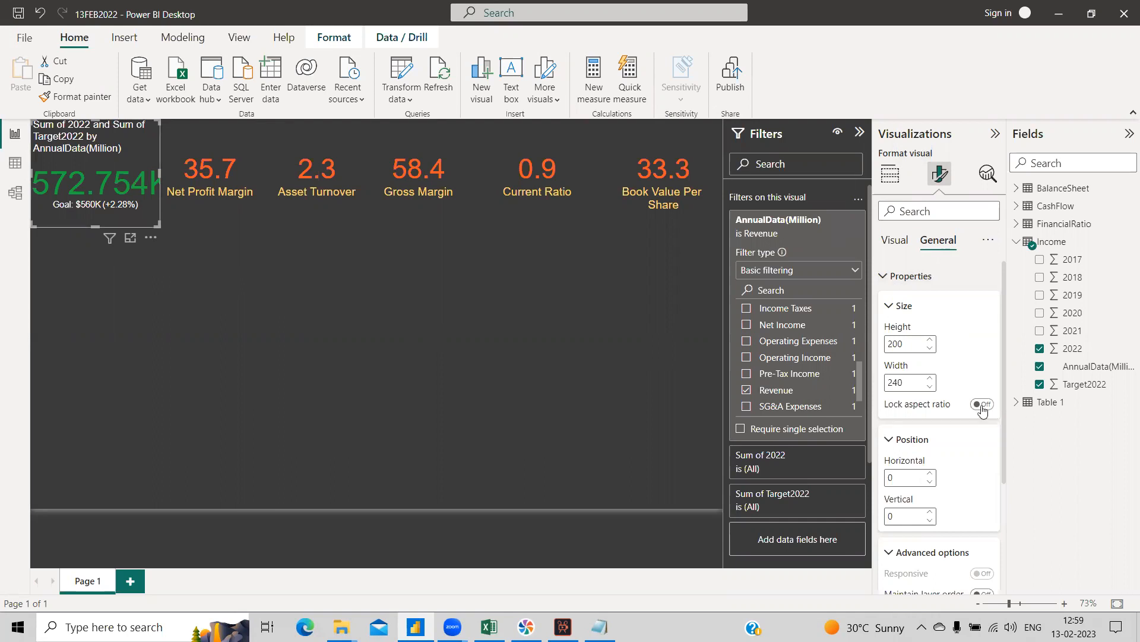
pyautogui.scroll(-2, 975, 407)
pyautogui.scroll(-2, 967, 416)
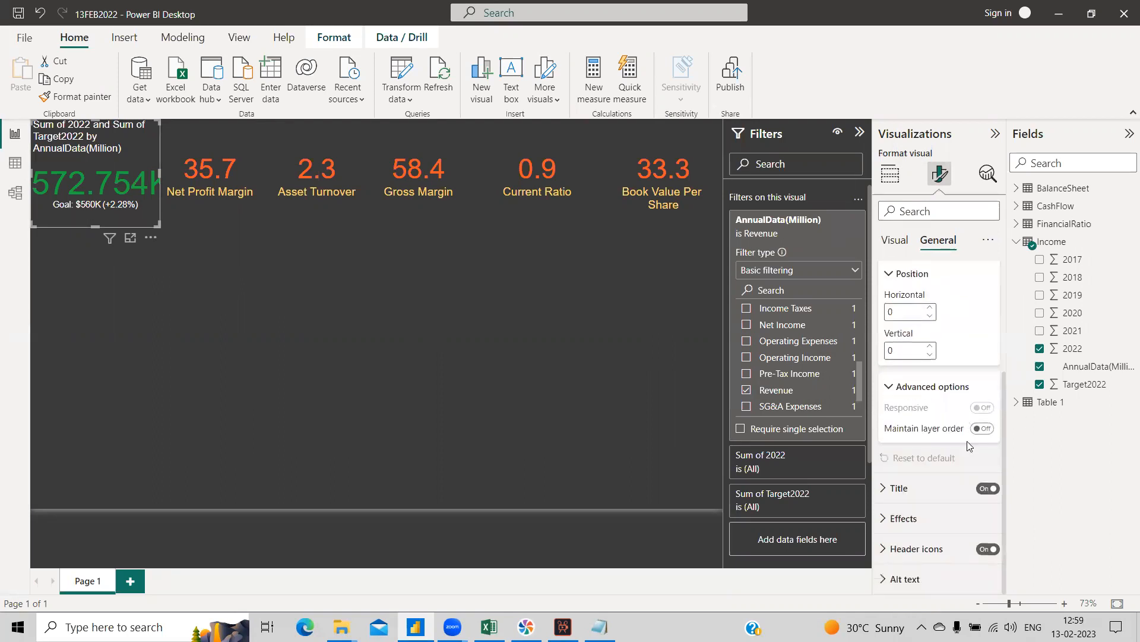
pyautogui.click(897, 488)
pyautogui.scroll(-2, 931, 477)
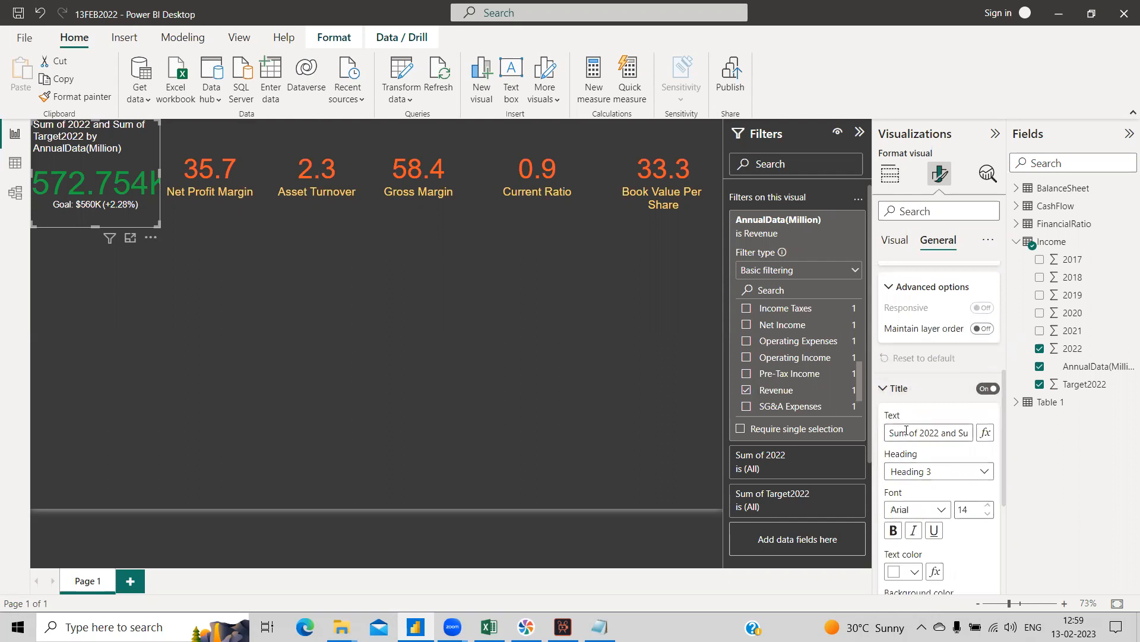
pyautogui.click(989, 389)
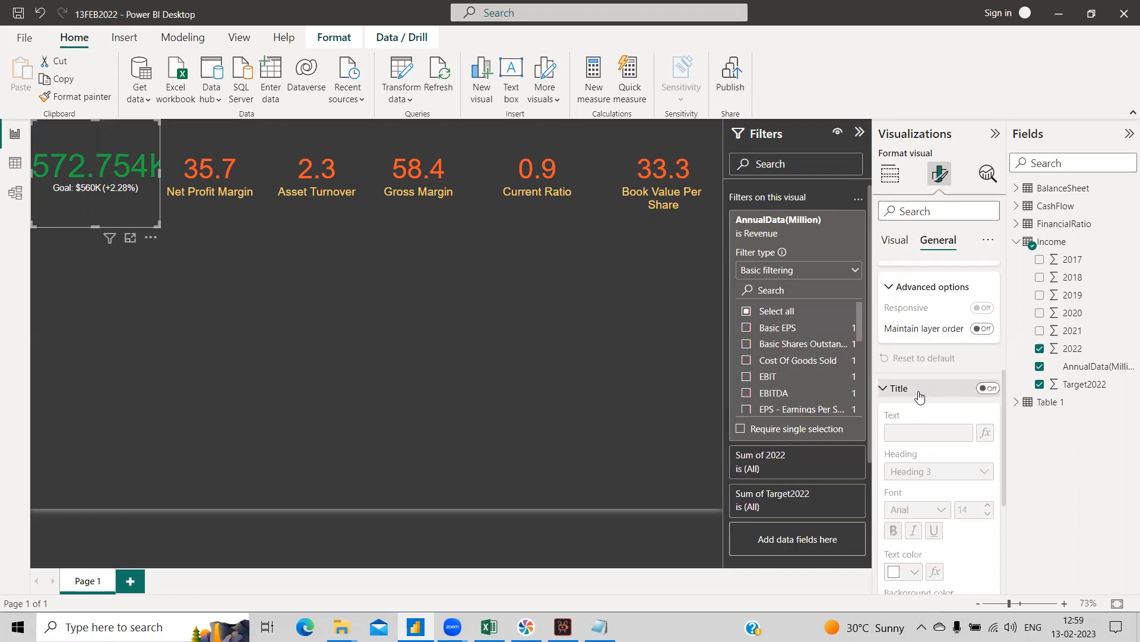
pyautogui.click(984, 392)
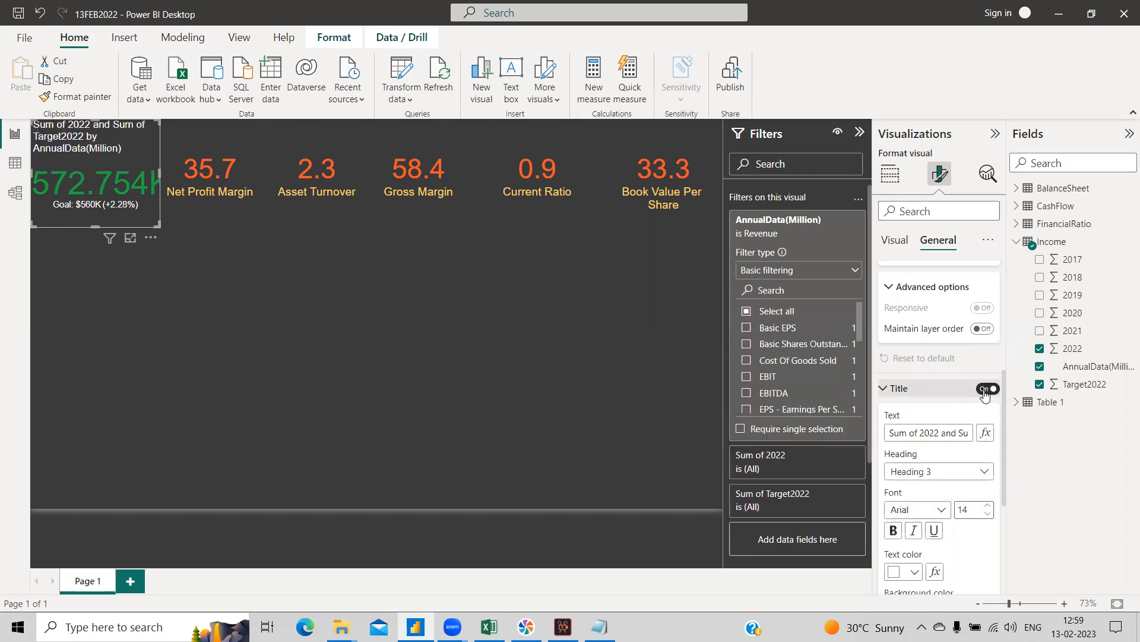
pyautogui.click(917, 433)
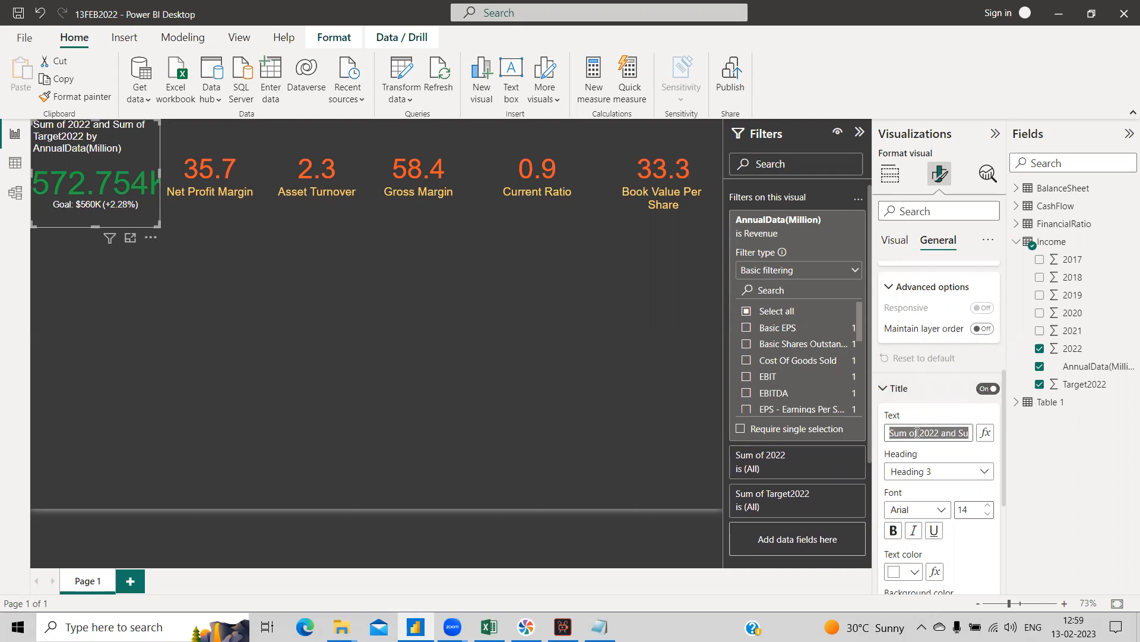
pyautogui.write('Re')
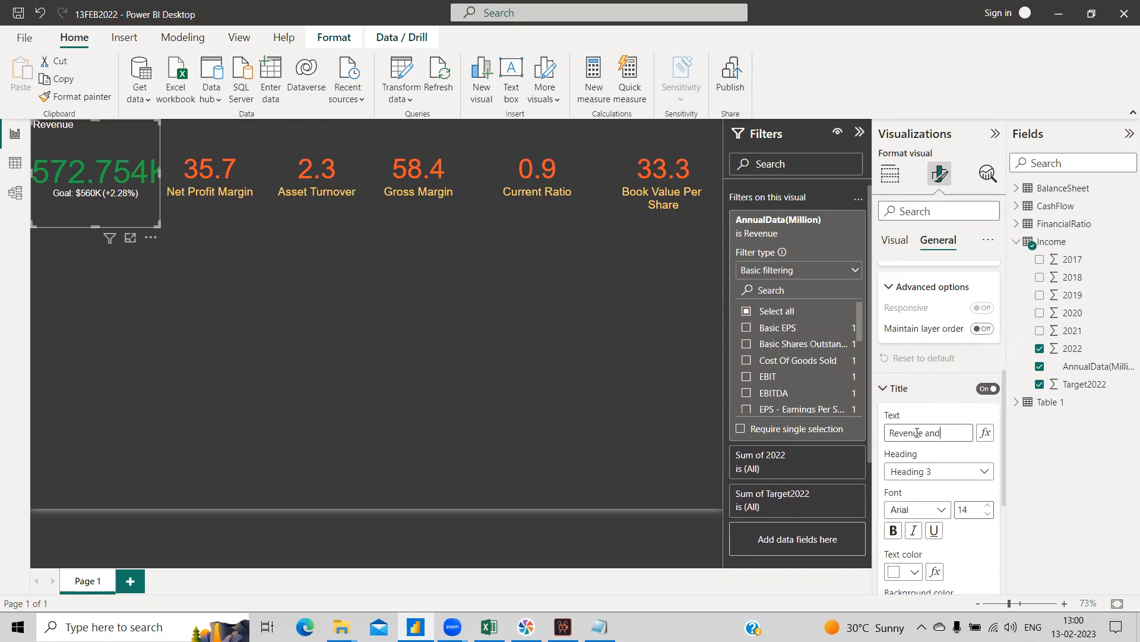
pyautogui.write('venue Target')
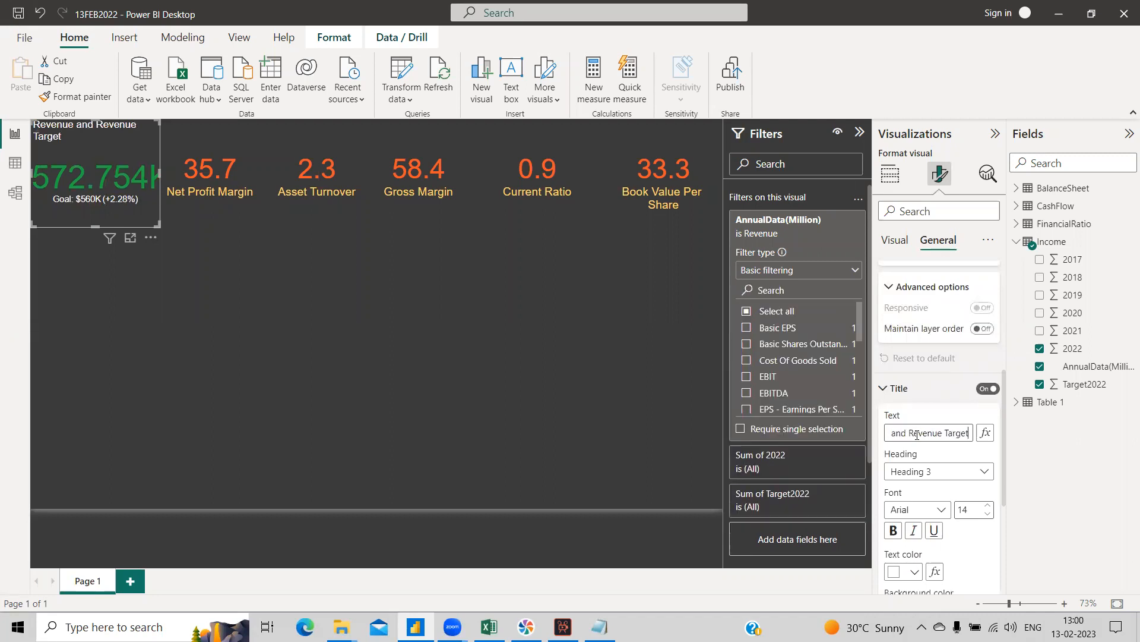
pyautogui.write('- 2022')
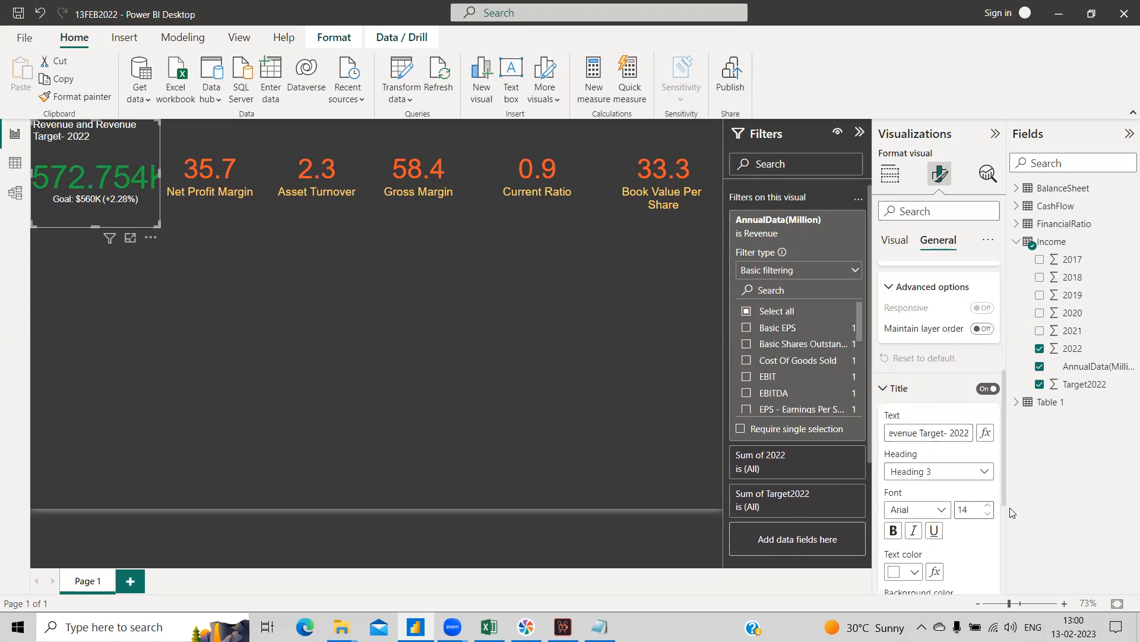
# Format the KPI title as Heading 2 in bold with a font size of 16.
pyautogui.click(984, 473)
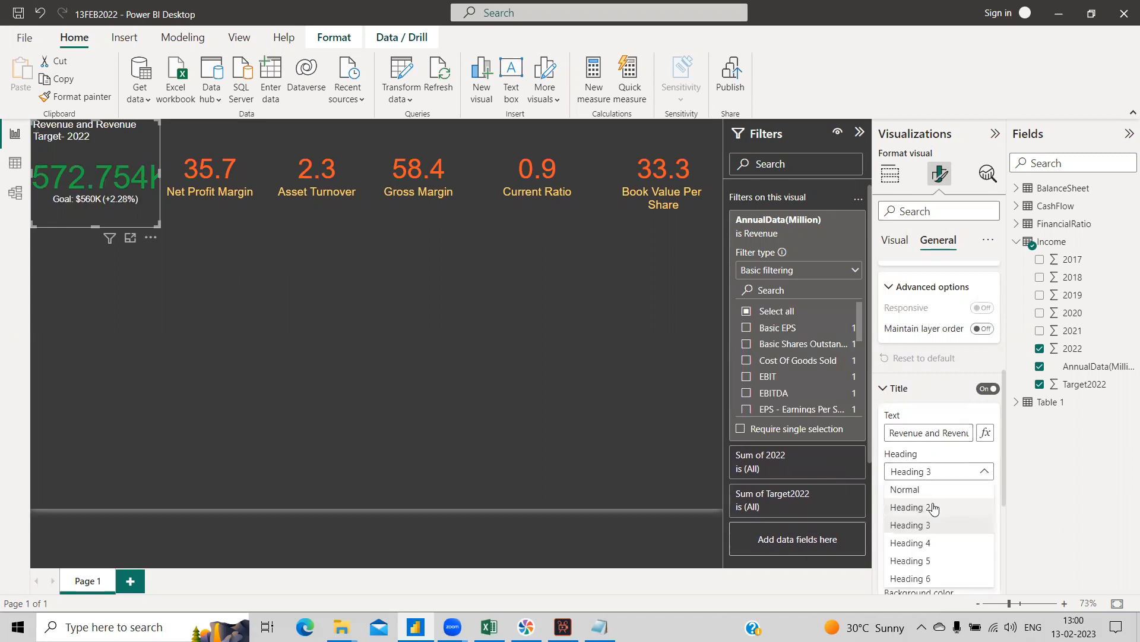
pyautogui.click(917, 508)
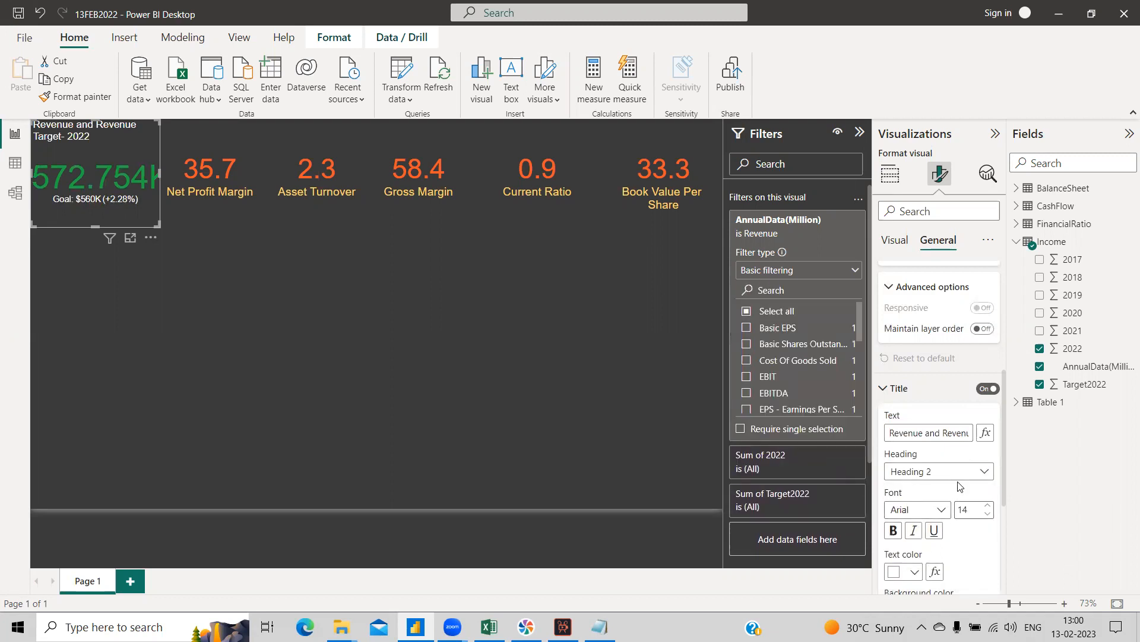
pyautogui.click(894, 530)
pyautogui.click(989, 505)
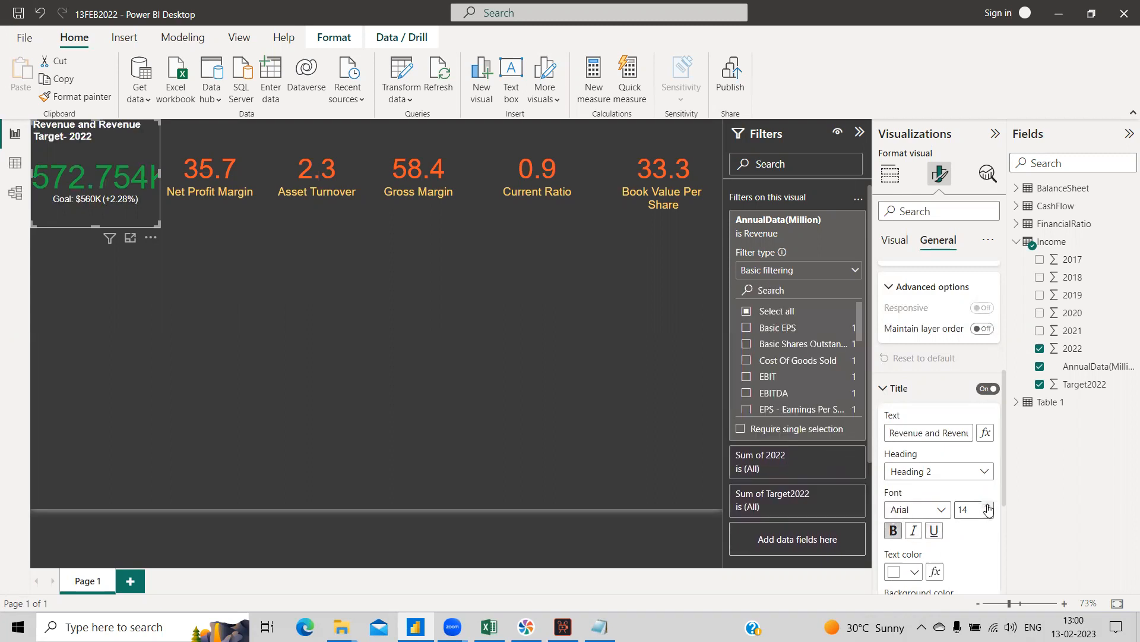
pyautogui.click(988, 507)
pyautogui.click(989, 506)
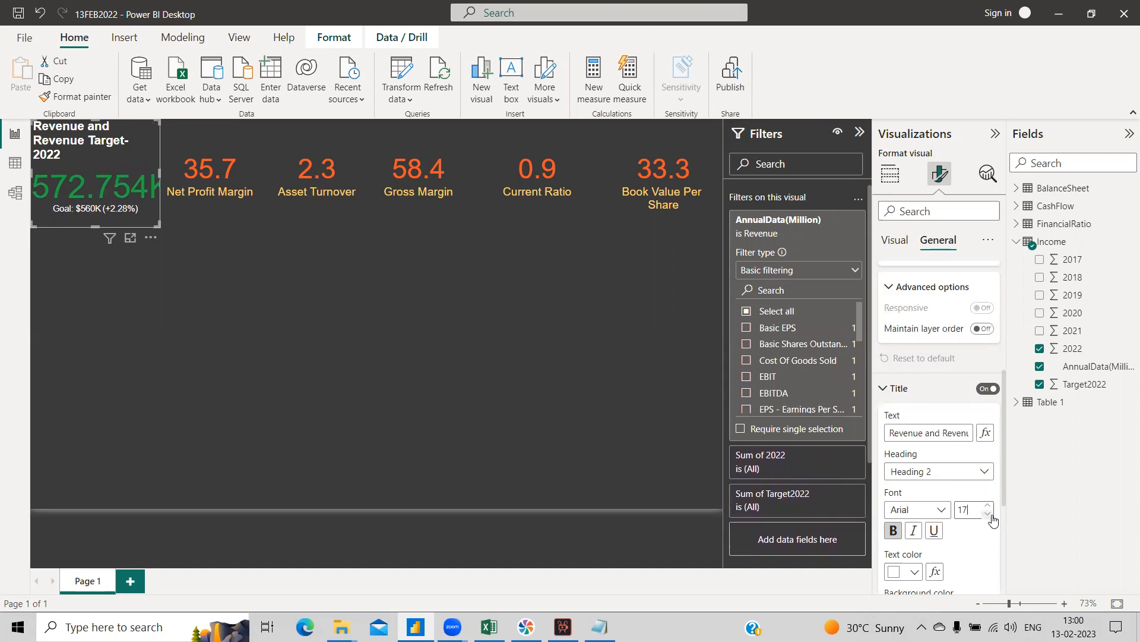
pyautogui.click(989, 514)
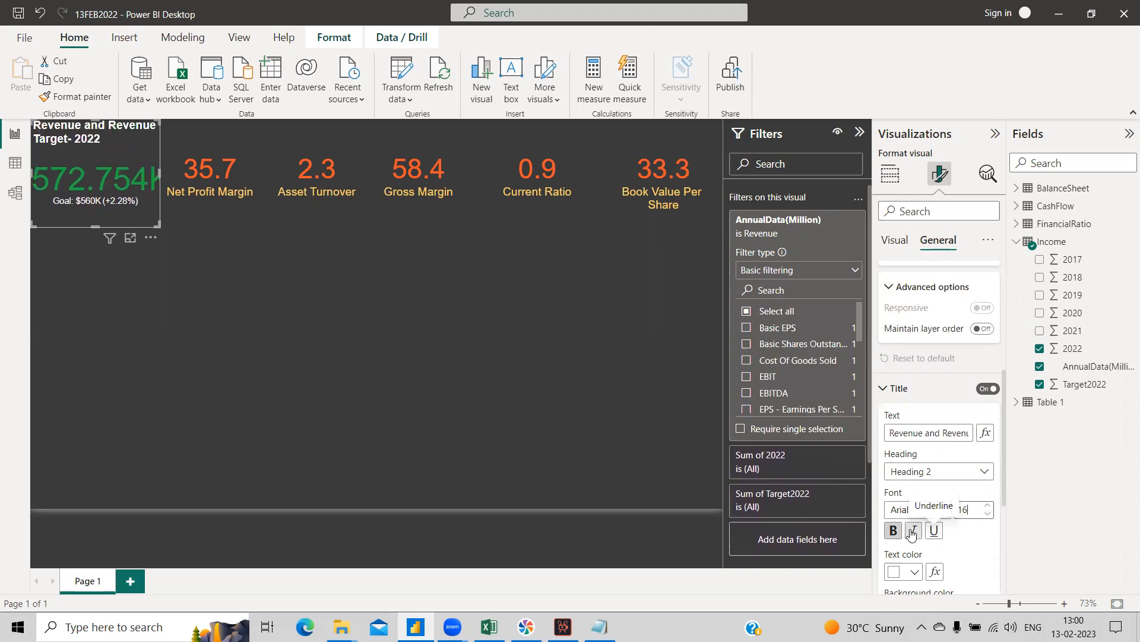
# Try blue for the KPI title's text color, and settle on amber yellow instead.
pyautogui.scroll(-2, 908, 529)
pyautogui.click(914, 472)
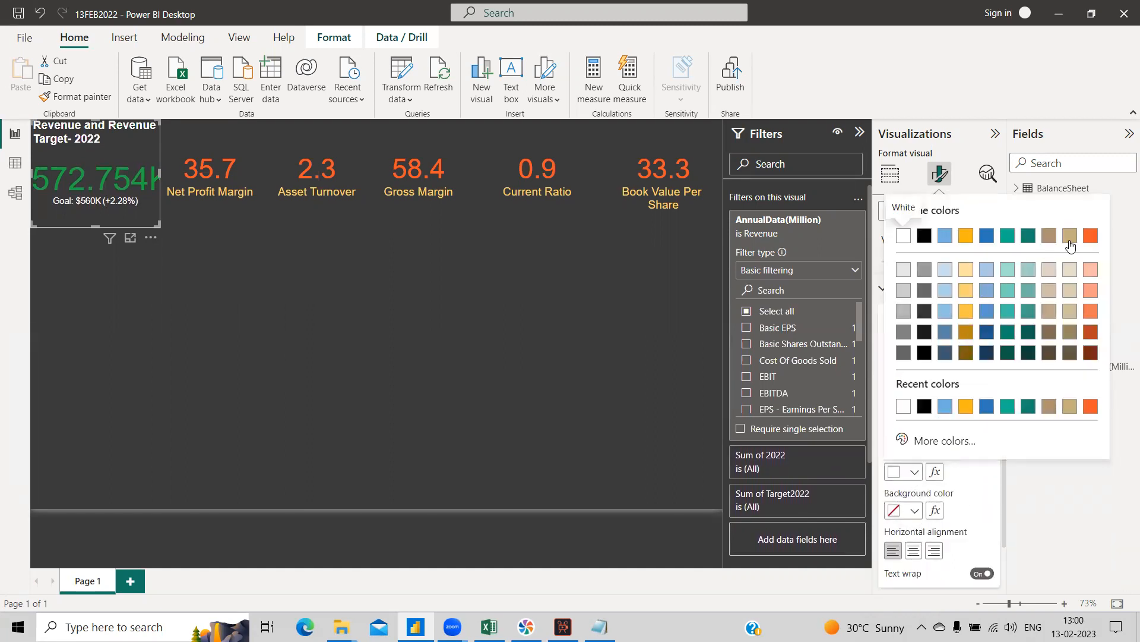
pyautogui.click(987, 237)
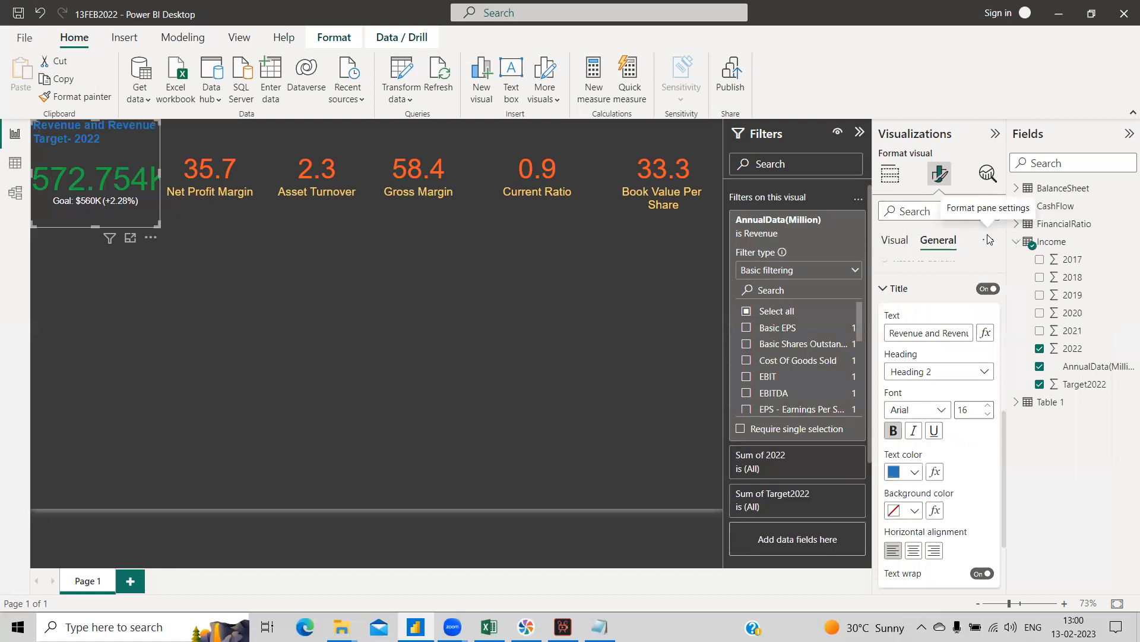
pyautogui.click(915, 472)
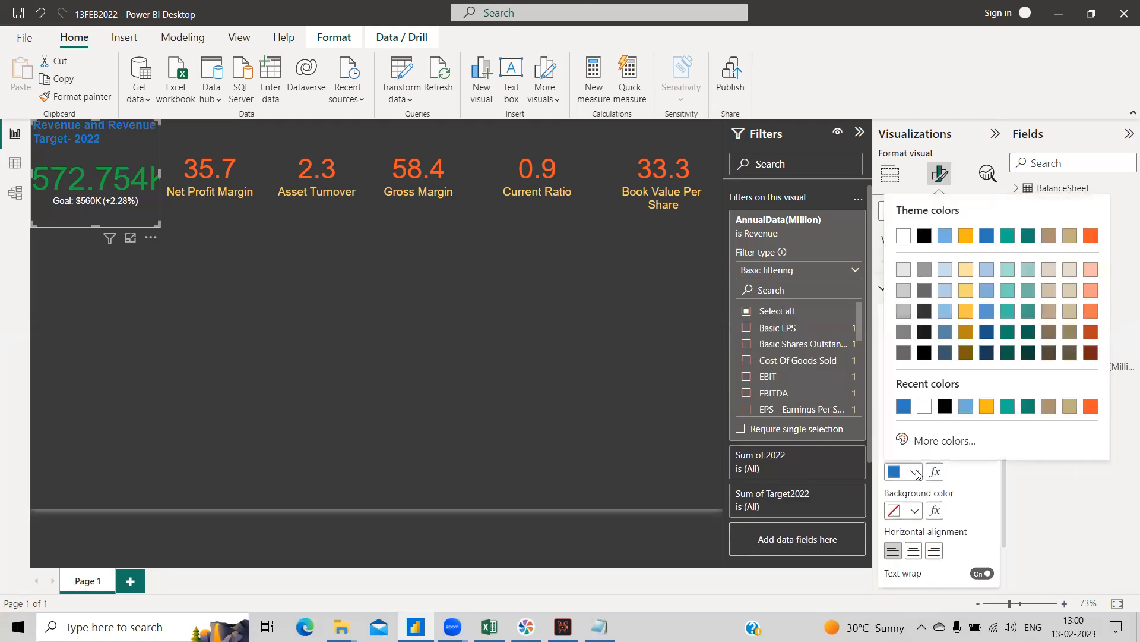
pyautogui.click(987, 406)
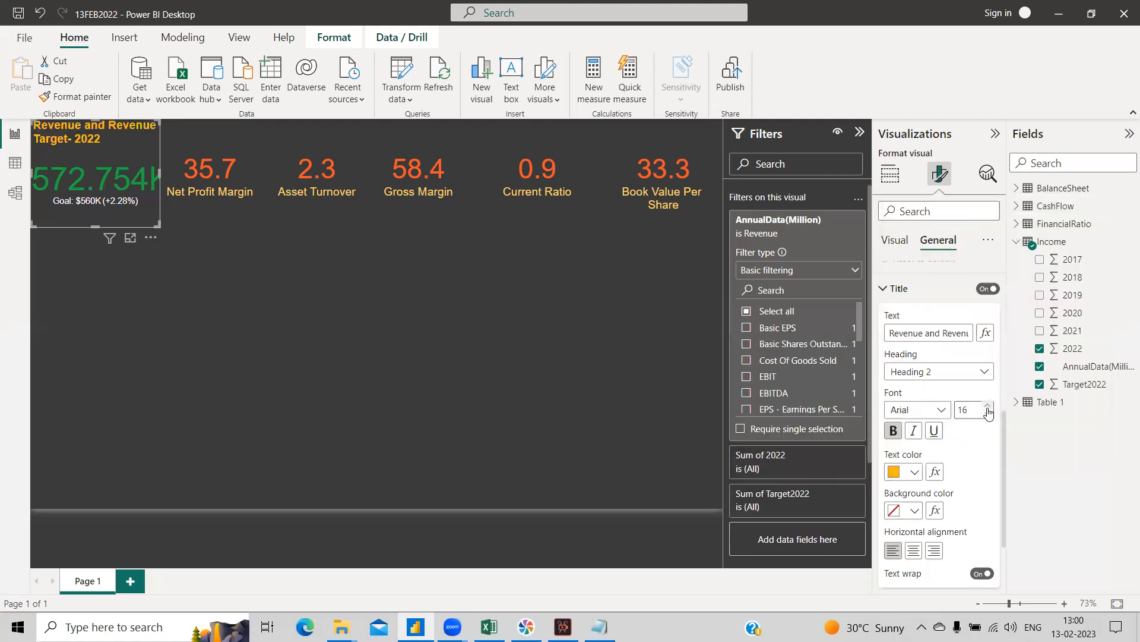
pyautogui.scroll(-1, 935, 498)
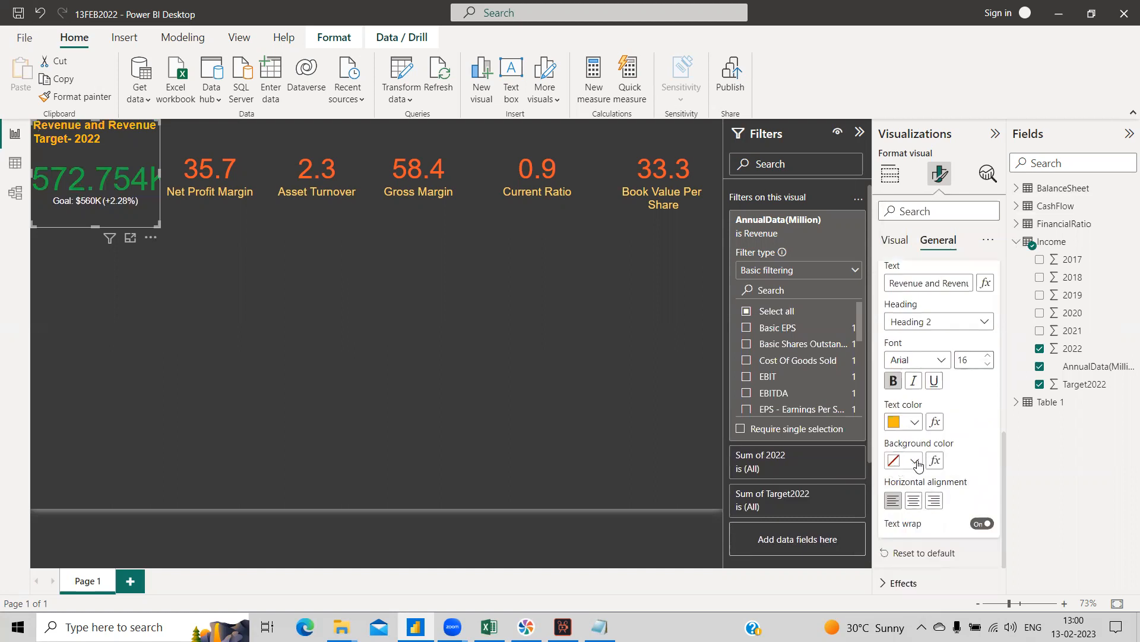
# Try white as the KPI title's background color, settle on light gray instead, and center the title horizontally.
pyautogui.click(915, 461)
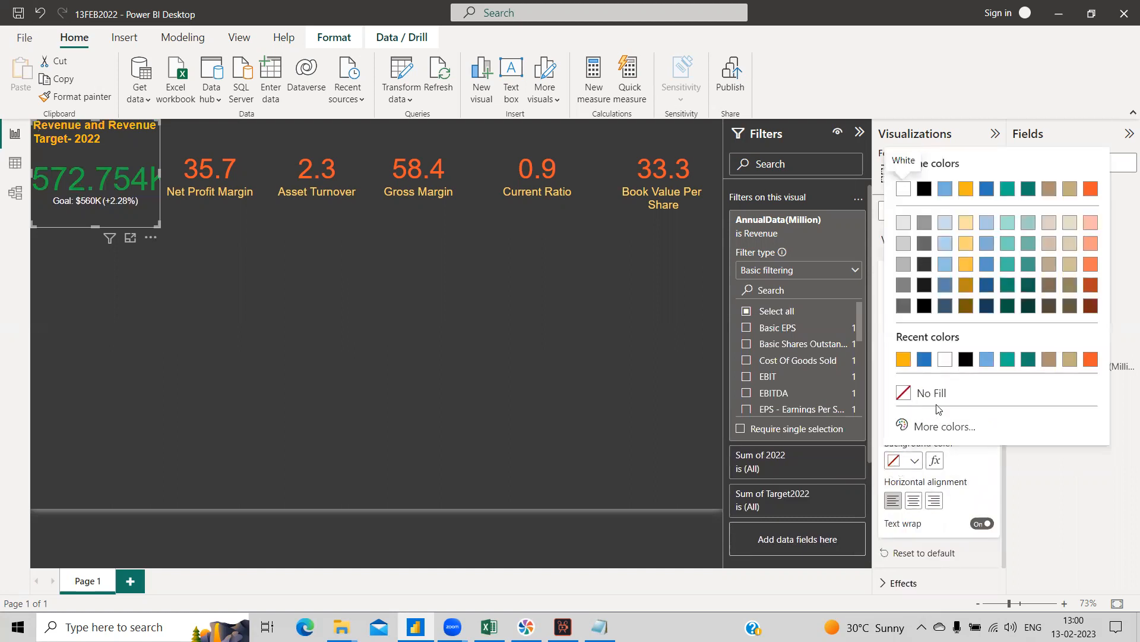
pyautogui.click(945, 360)
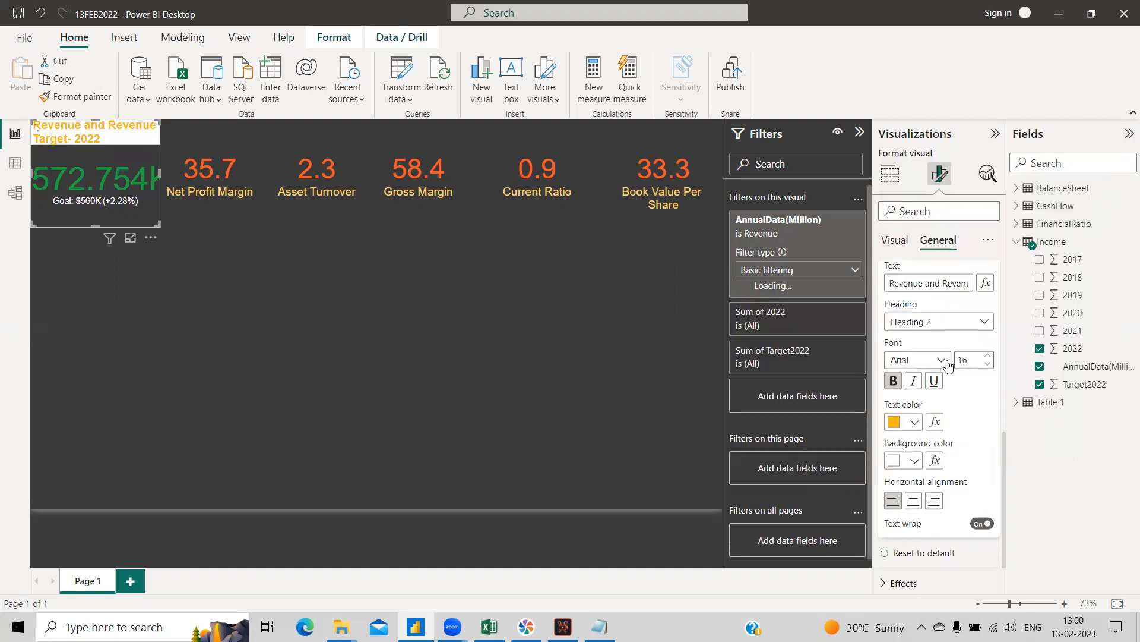
pyautogui.click(915, 462)
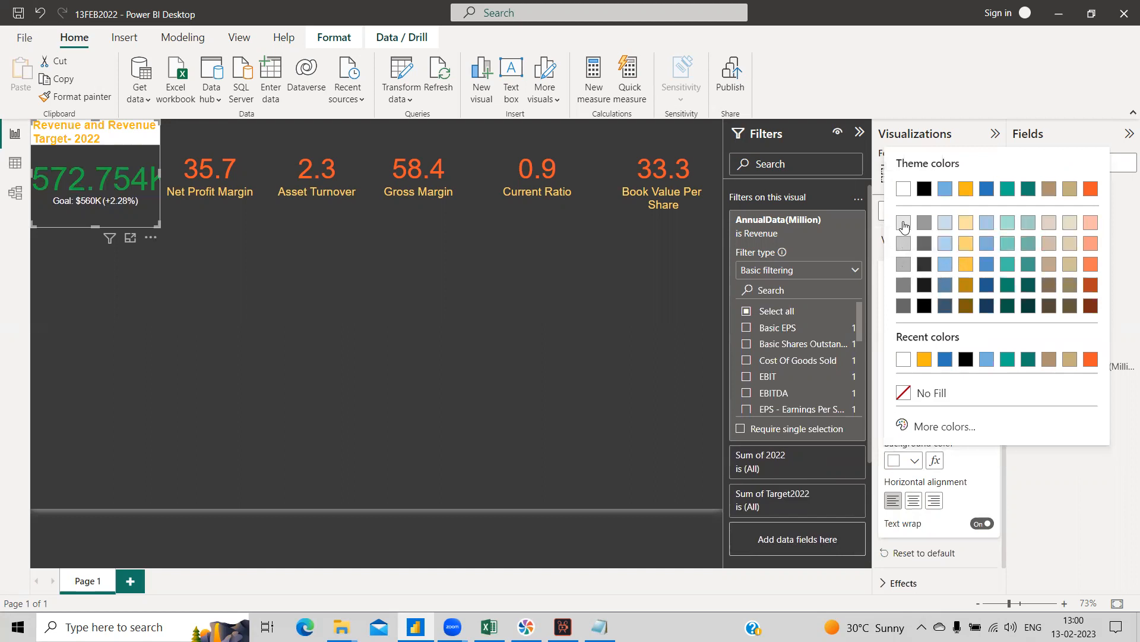
pyautogui.click(904, 222)
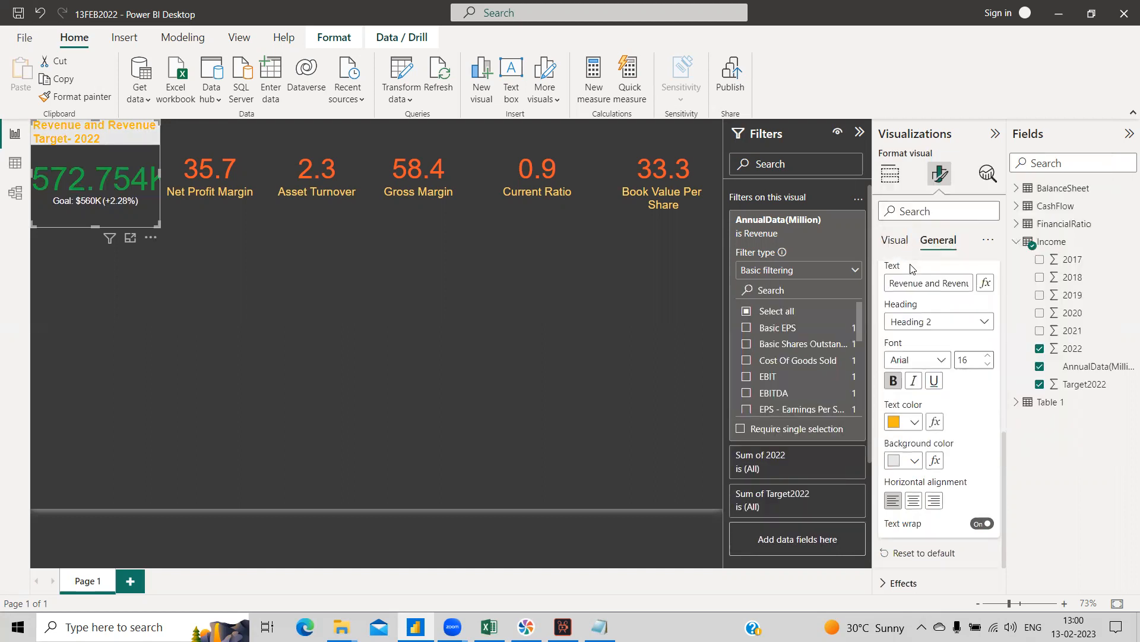
pyautogui.click(914, 502)
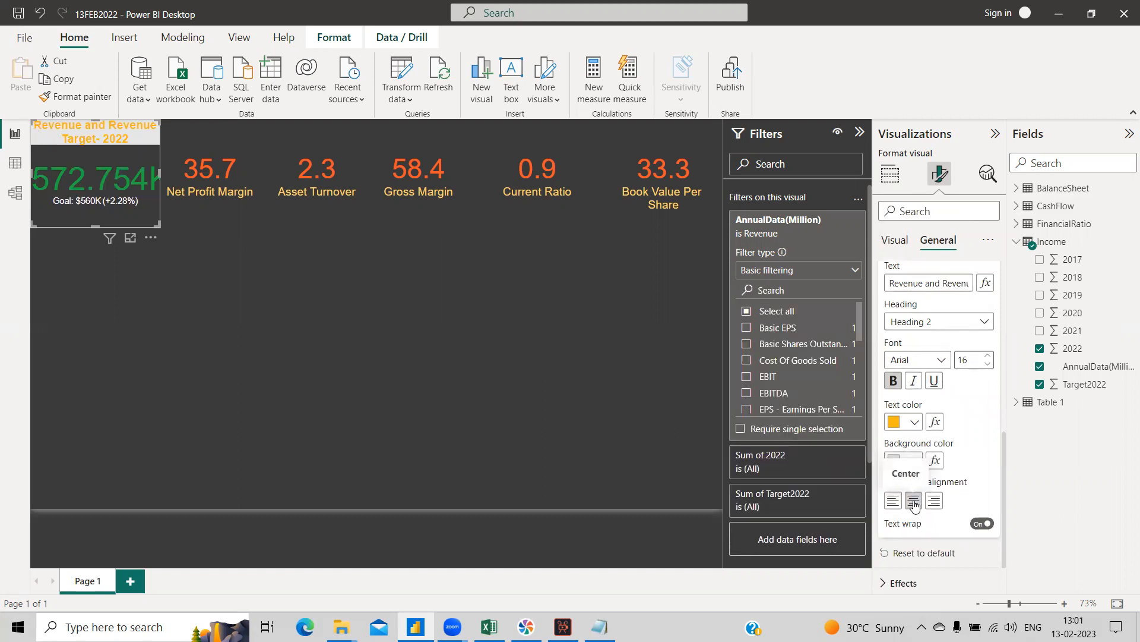
# Give the KPI visual a dark blue background with 46% transparency.
pyautogui.scroll(-1, 914, 491)
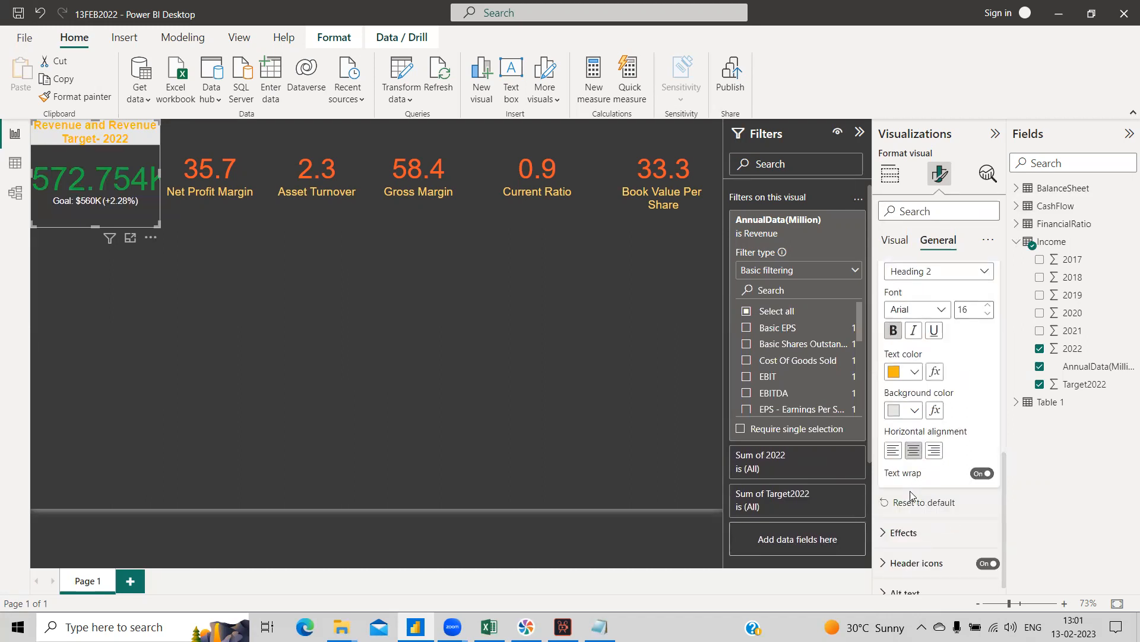
pyautogui.scroll(-1, 928, 482)
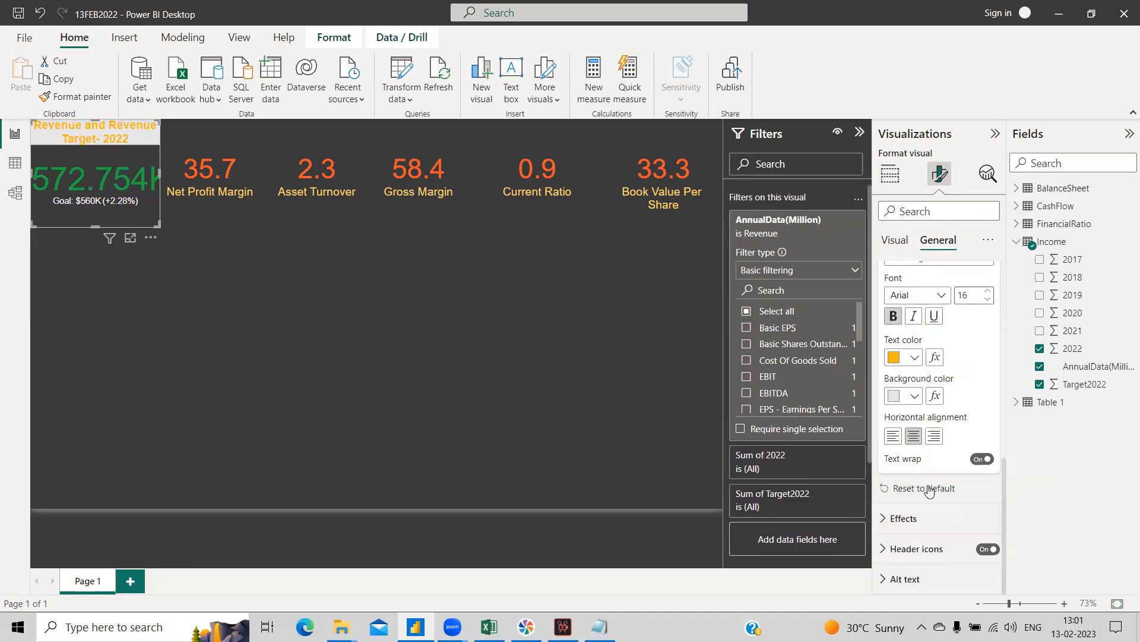
pyautogui.click(894, 519)
pyautogui.scroll(-2, 935, 485)
pyautogui.scroll(-1, 927, 487)
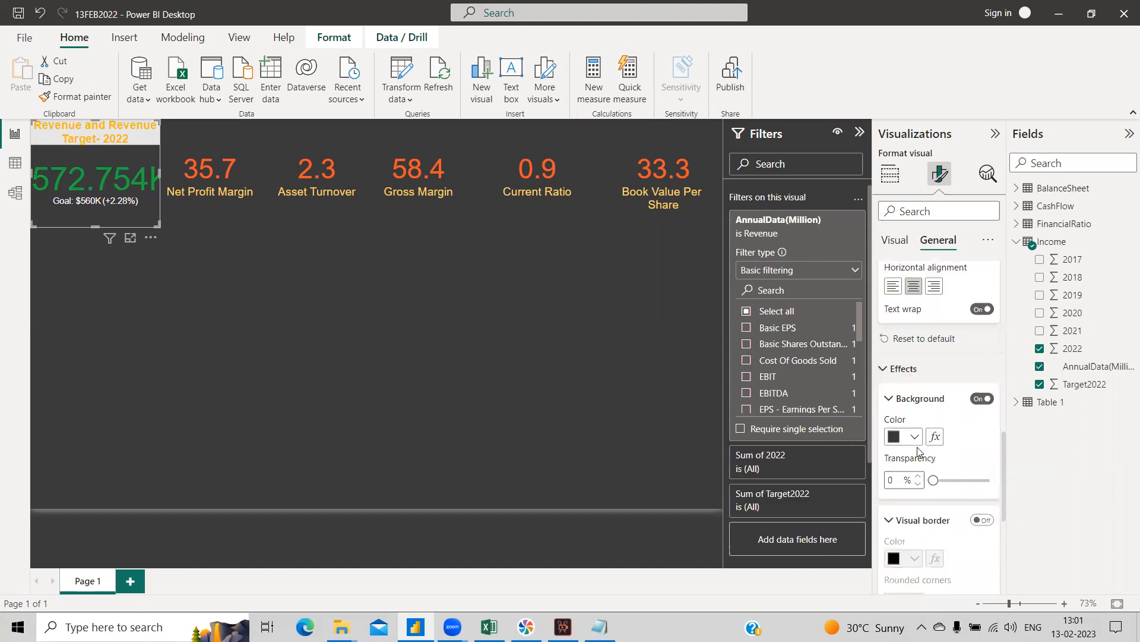
pyautogui.click(913, 438)
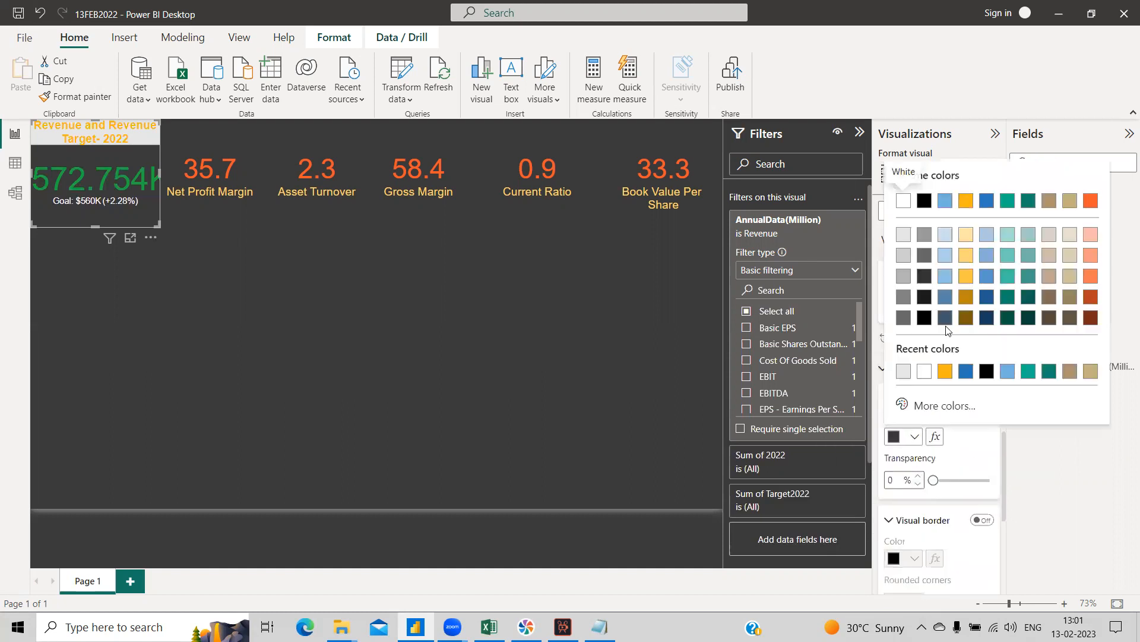
pyautogui.click(945, 318)
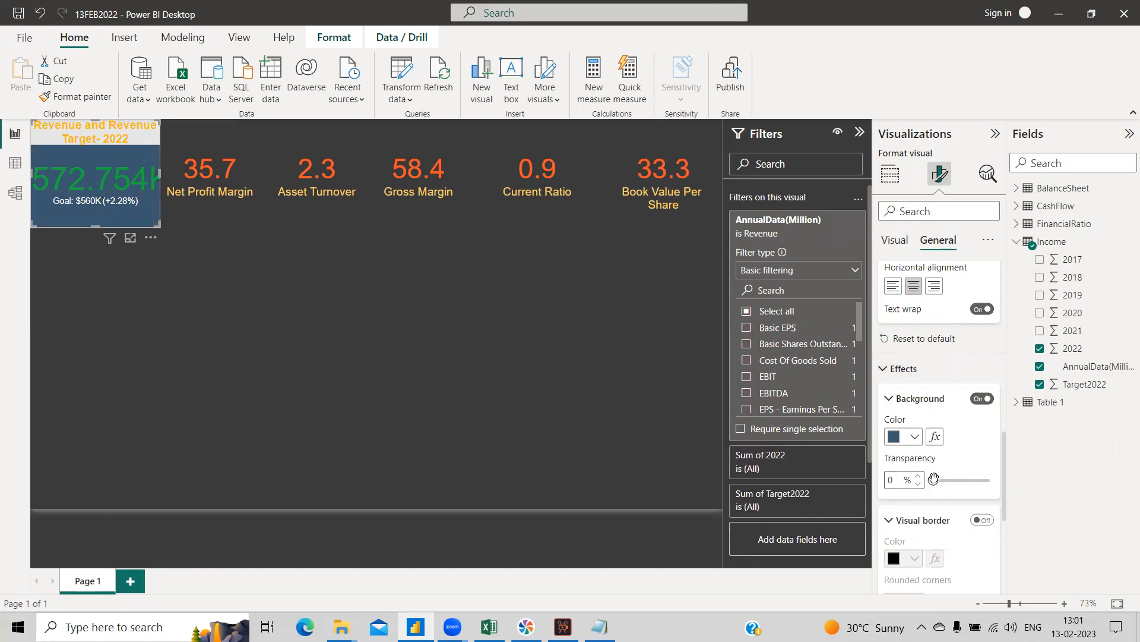
pyautogui.moveTo(934, 478); pyautogui.dragTo(958, 481)
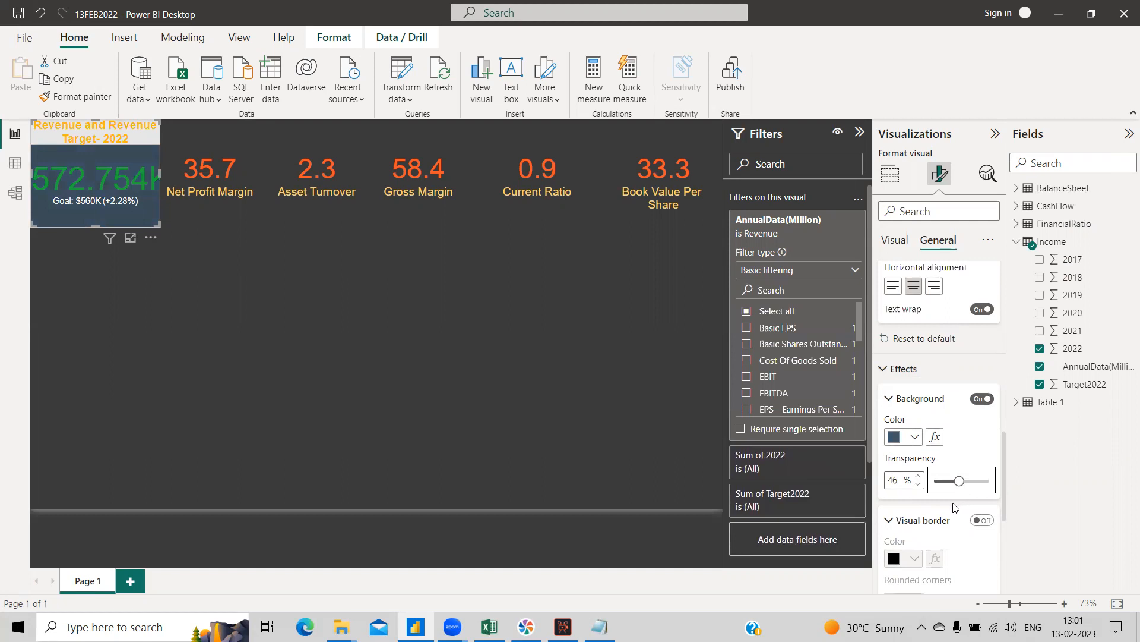
# Switch on the visual border around the KPI.
pyautogui.scroll(-1, 920, 499)
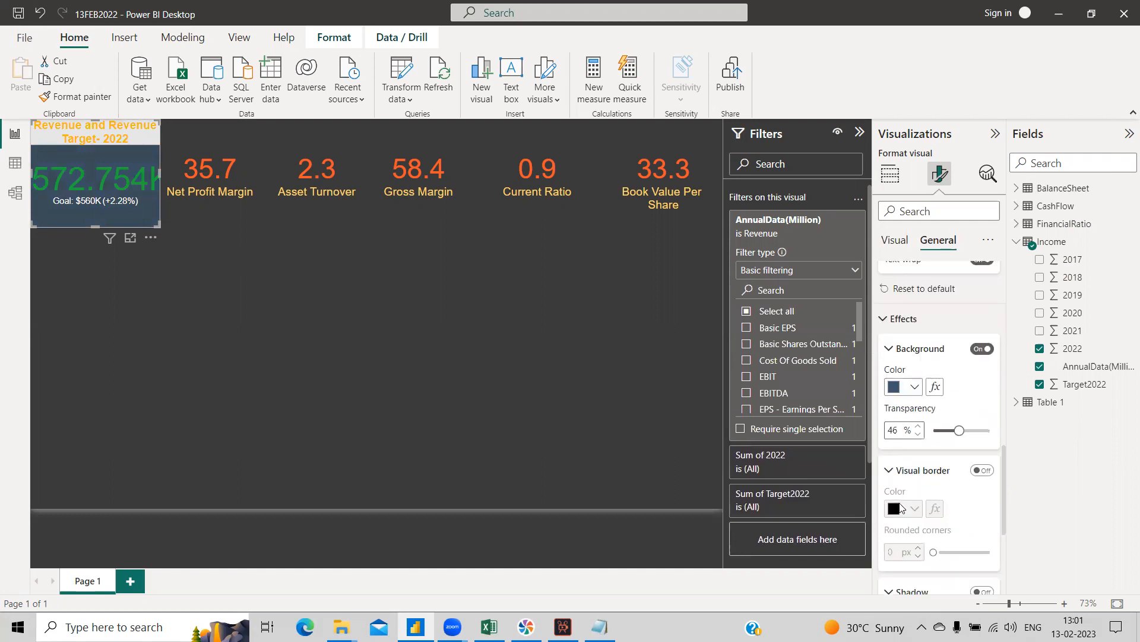
pyautogui.click(976, 471)
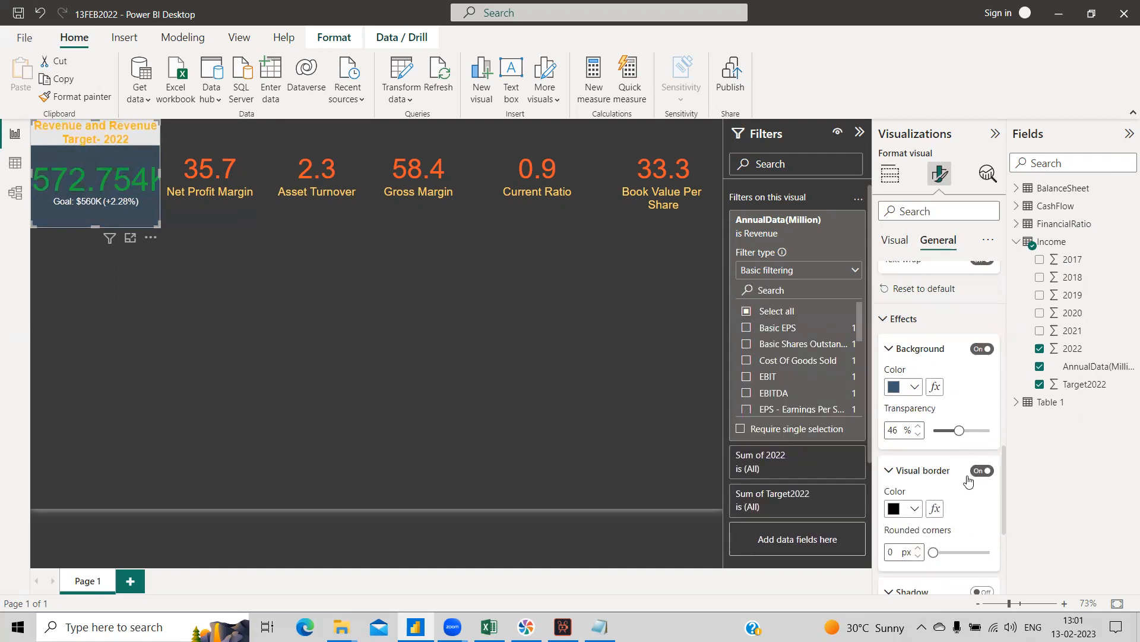
pyautogui.scroll(-4, 968, 482)
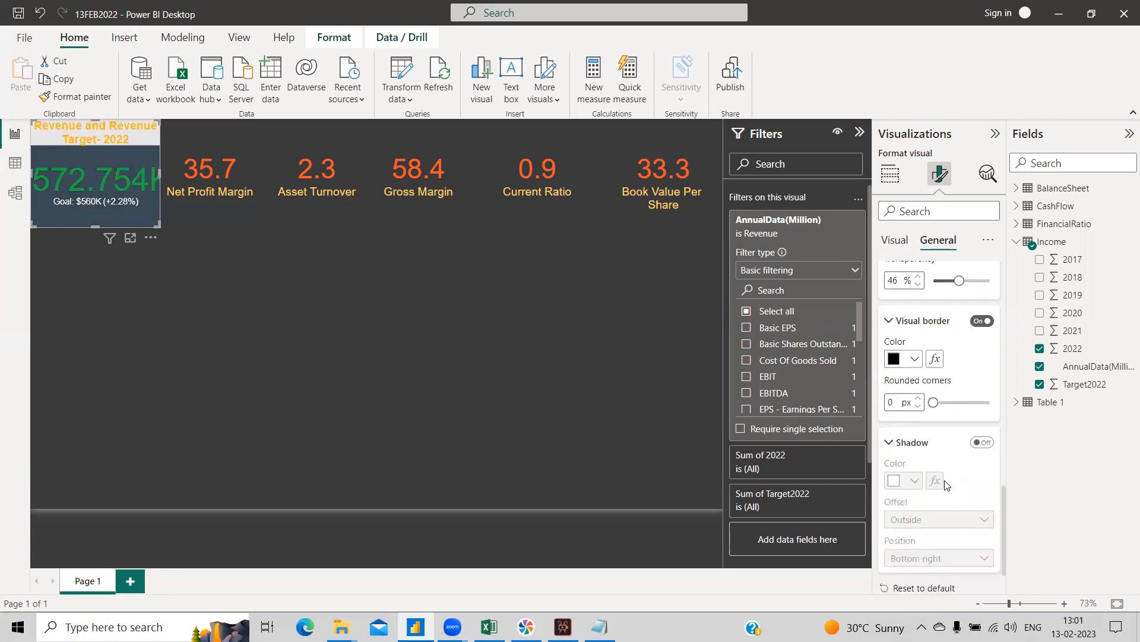
pyautogui.scroll(-2, 945, 478)
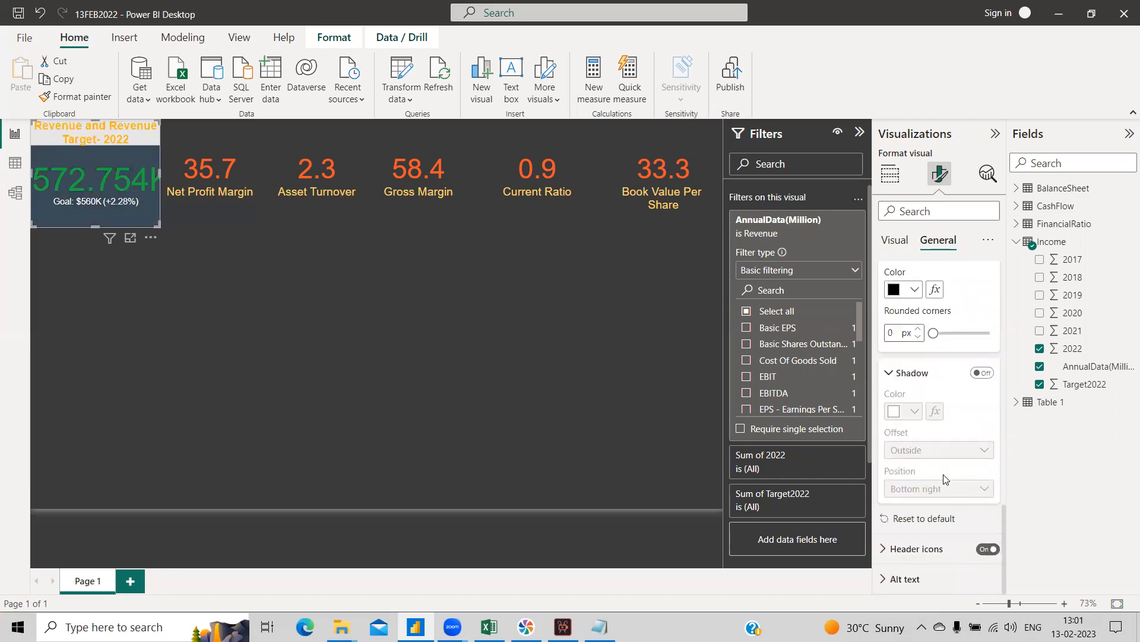
# Set the background color of the KPI's header icons to dark blue.
pyautogui.click(920, 548)
pyautogui.scroll(-3, 954, 527)
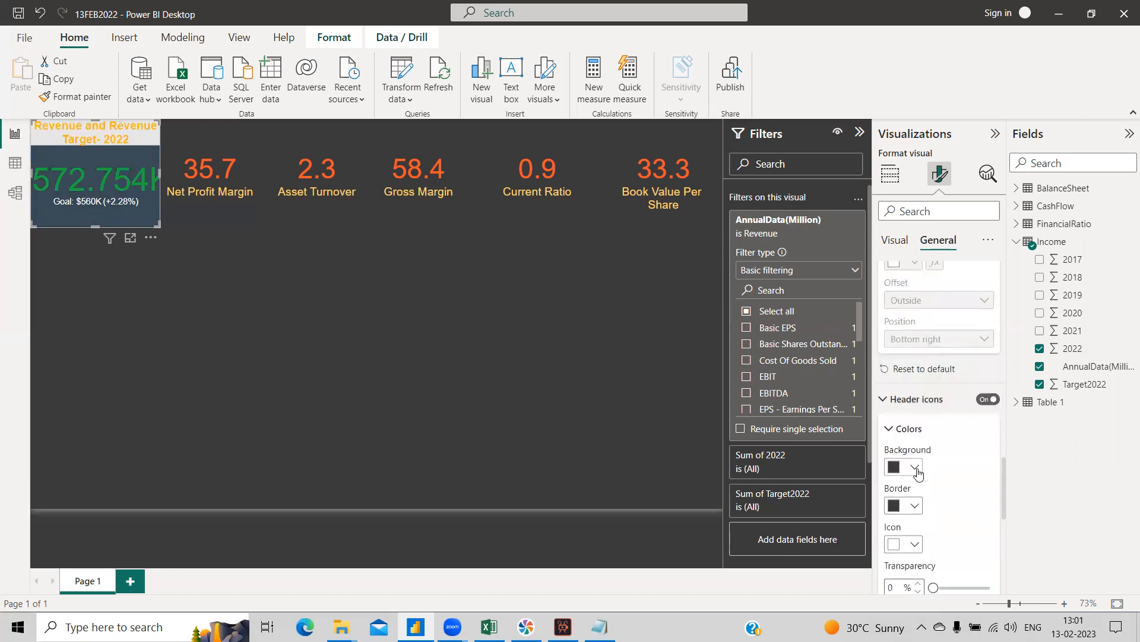
pyautogui.click(916, 468)
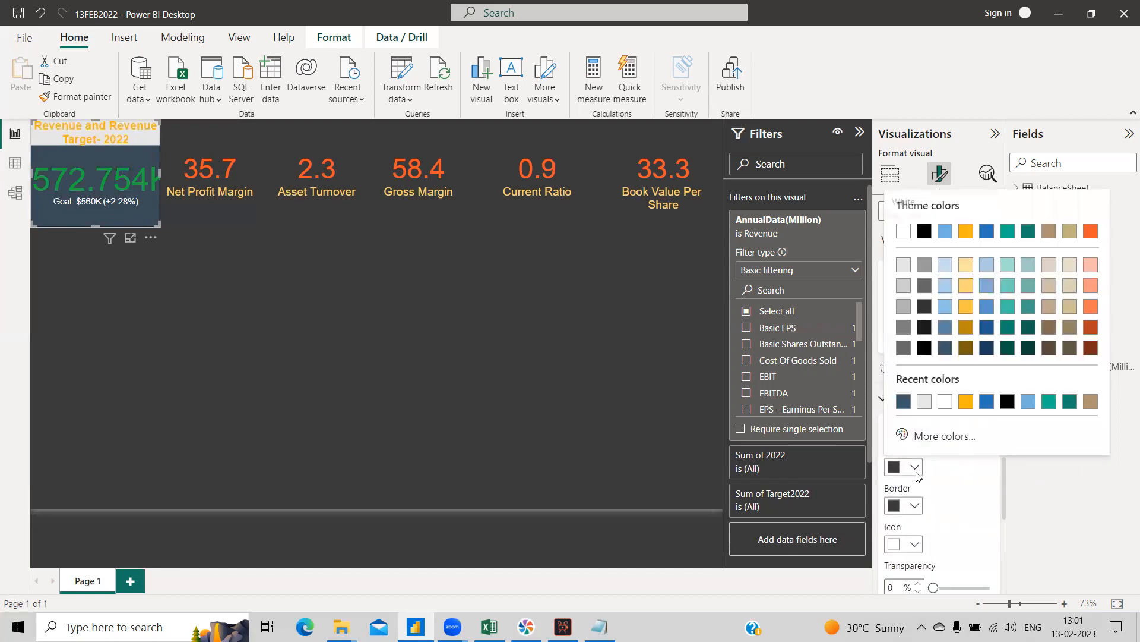
pyautogui.click(945, 352)
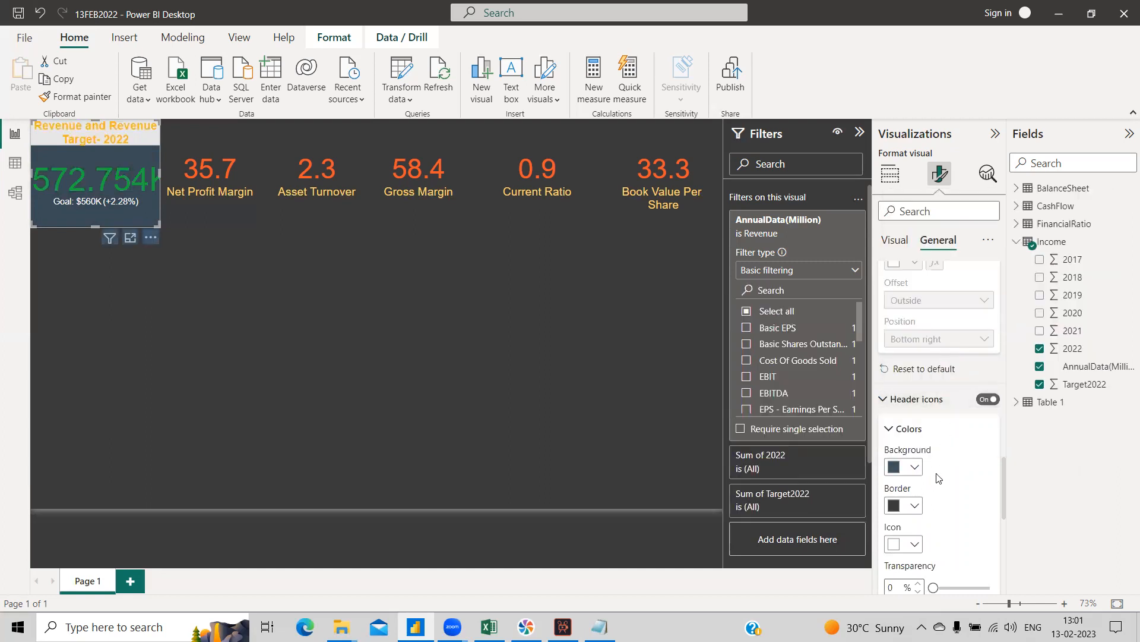
pyautogui.scroll(-4, 936, 484)
pyautogui.scroll(-1, 936, 485)
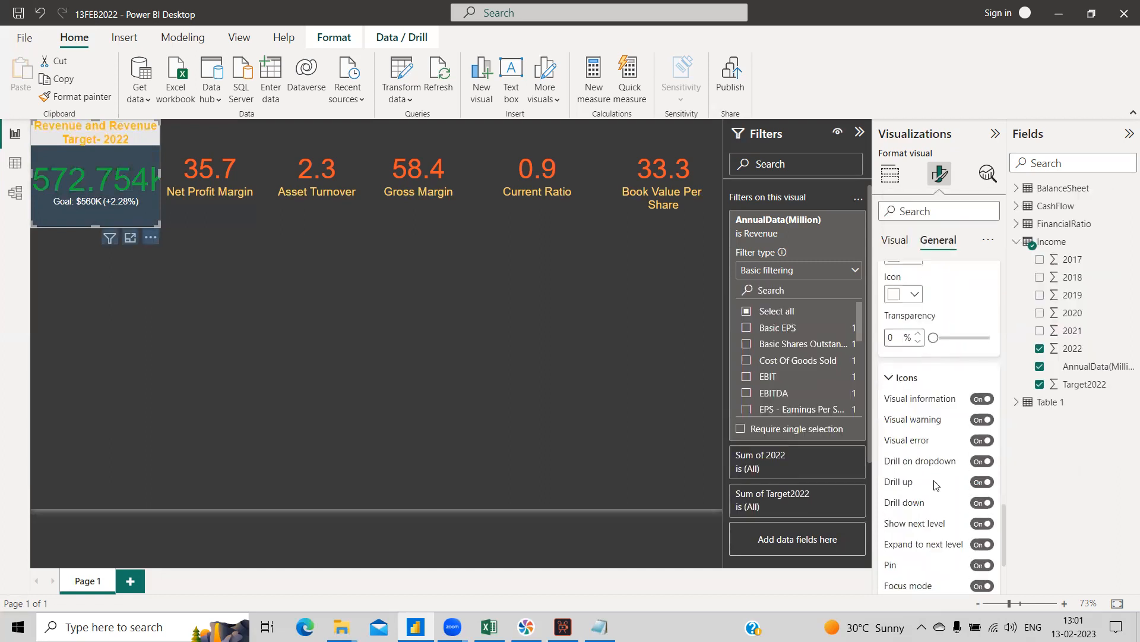
# Collapse the expanded Icons, Properties, Title, Effects and Header icons groups in the KPI's general formatting options.
pyautogui.click(890, 378)
pyautogui.scroll(10, 931, 480)
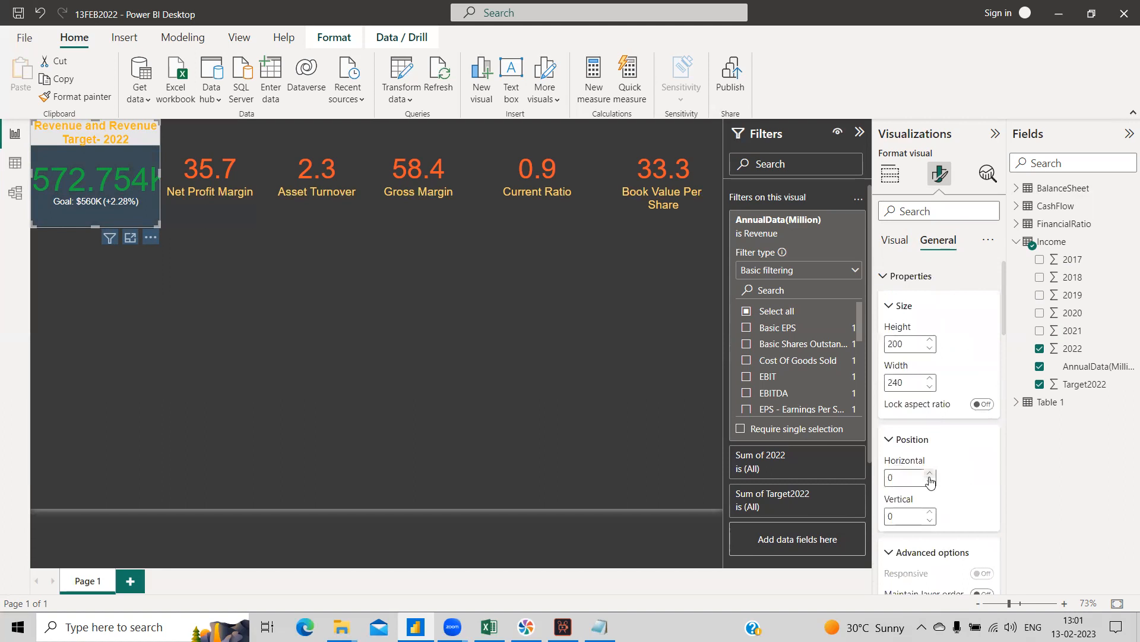
pyautogui.click(889, 278)
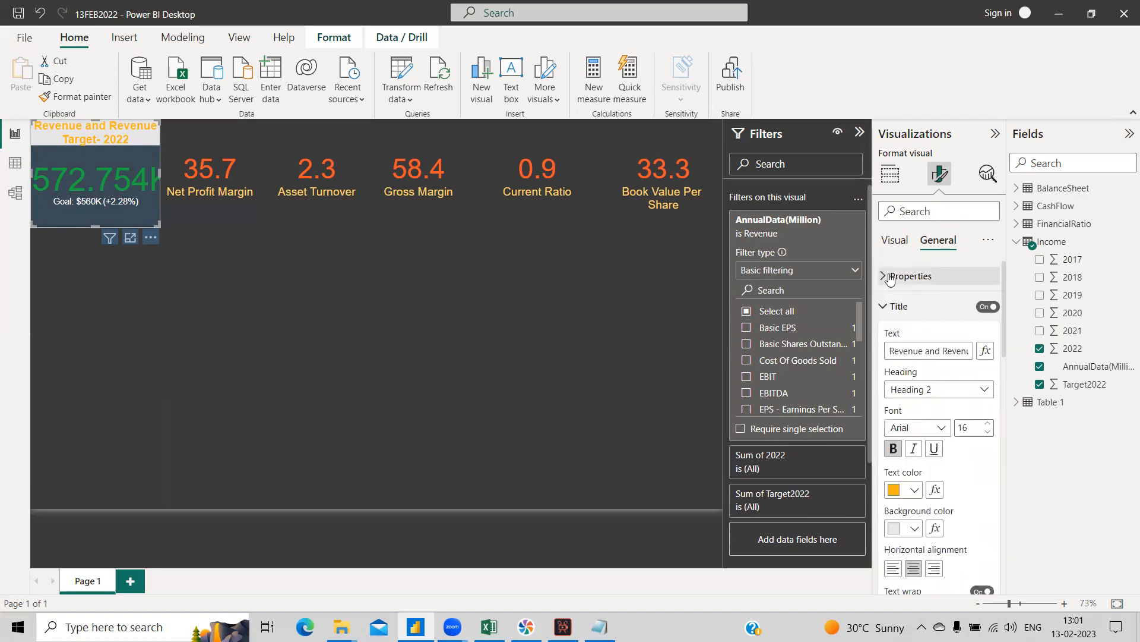
pyautogui.click(890, 307)
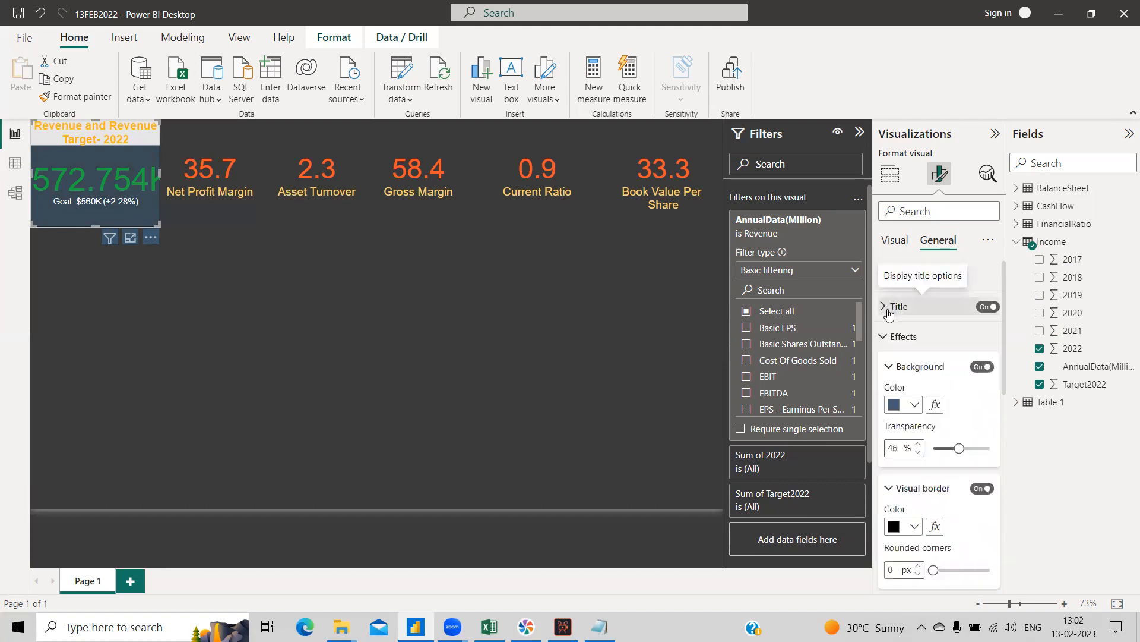
pyautogui.click(889, 336)
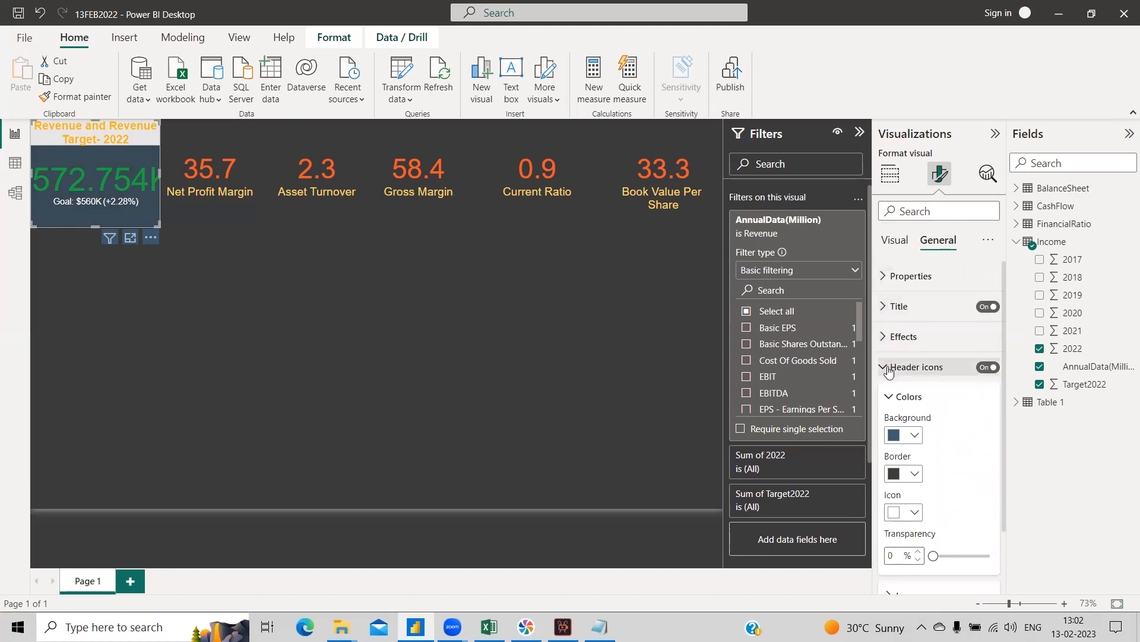
pyautogui.click(889, 367)
# Reduce the font size of the KPI's callout value to 35.
pyautogui.click(895, 242)
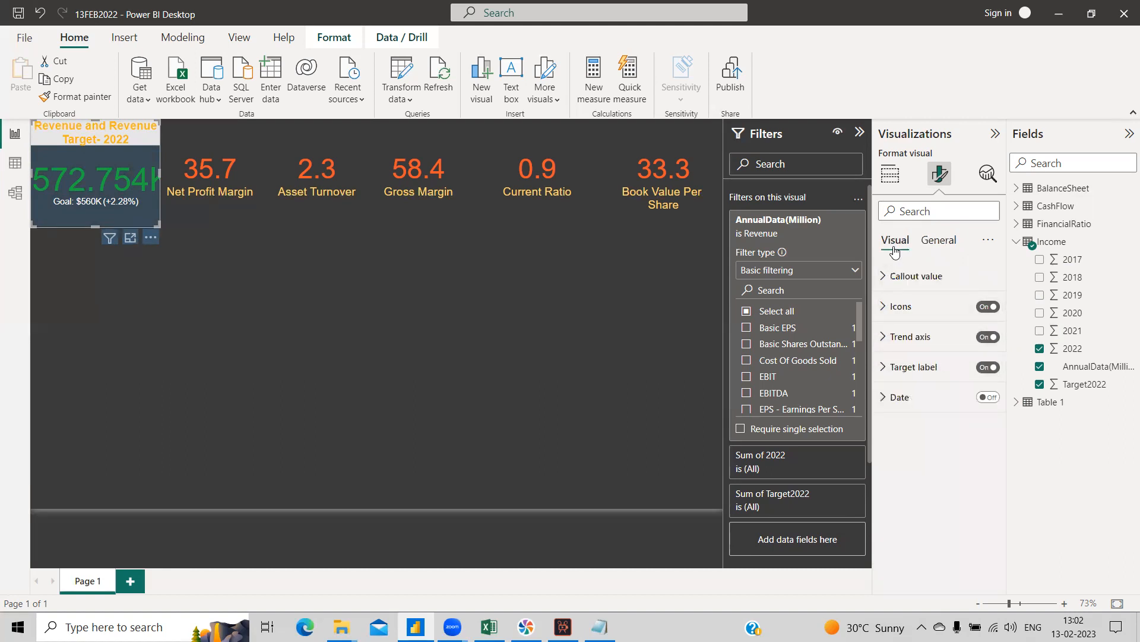
pyautogui.click(884, 277)
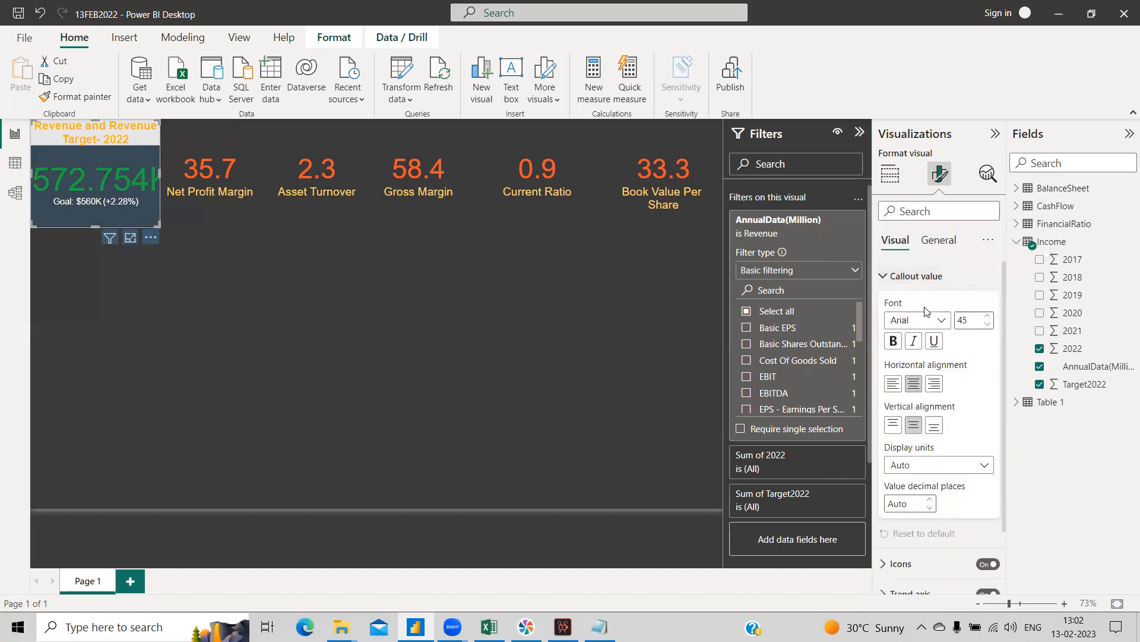
pyautogui.click(989, 325)
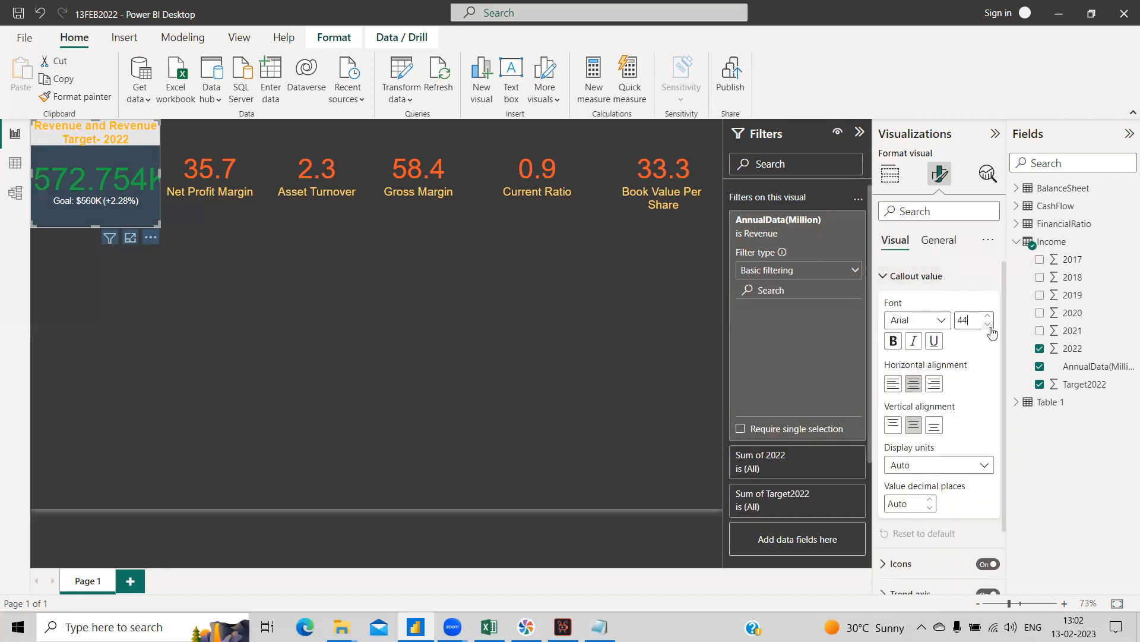
pyautogui.click(989, 326)
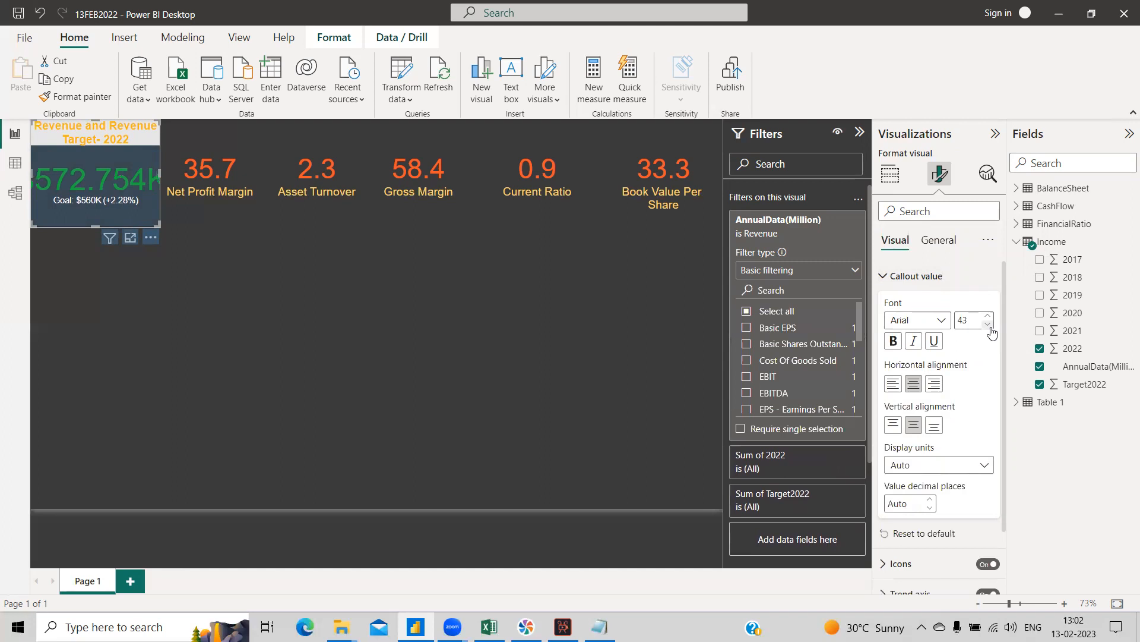
pyautogui.click(989, 325)
pyautogui.click(989, 326)
pyautogui.click(989, 325)
pyautogui.click(989, 326)
pyautogui.click(989, 325)
pyautogui.click(989, 325)
pyautogui.click(989, 326)
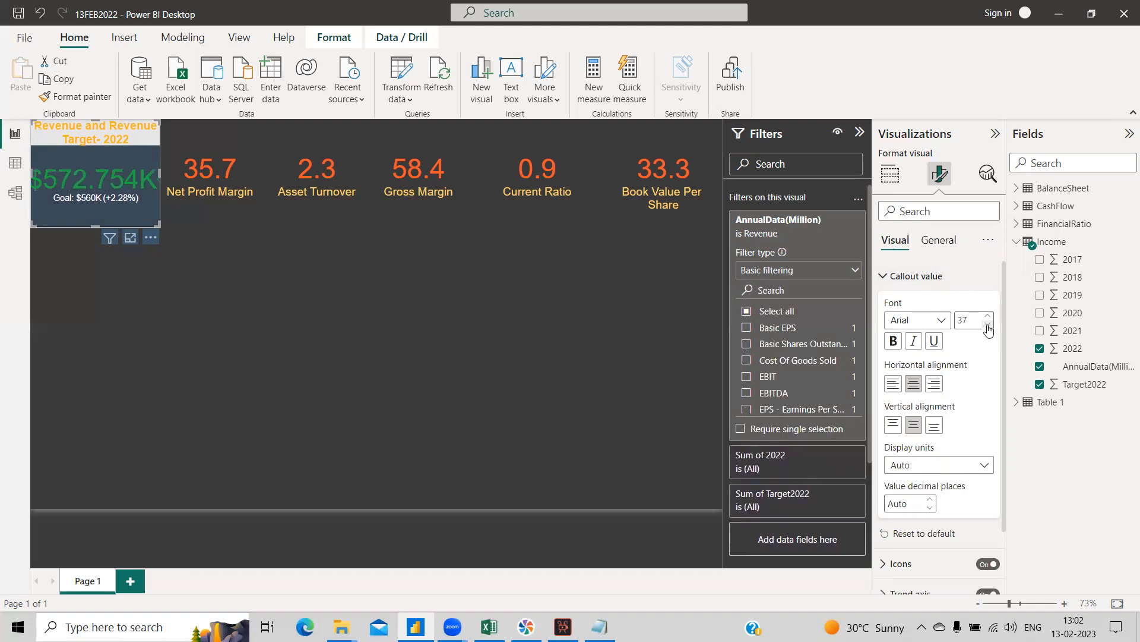
pyautogui.click(989, 326)
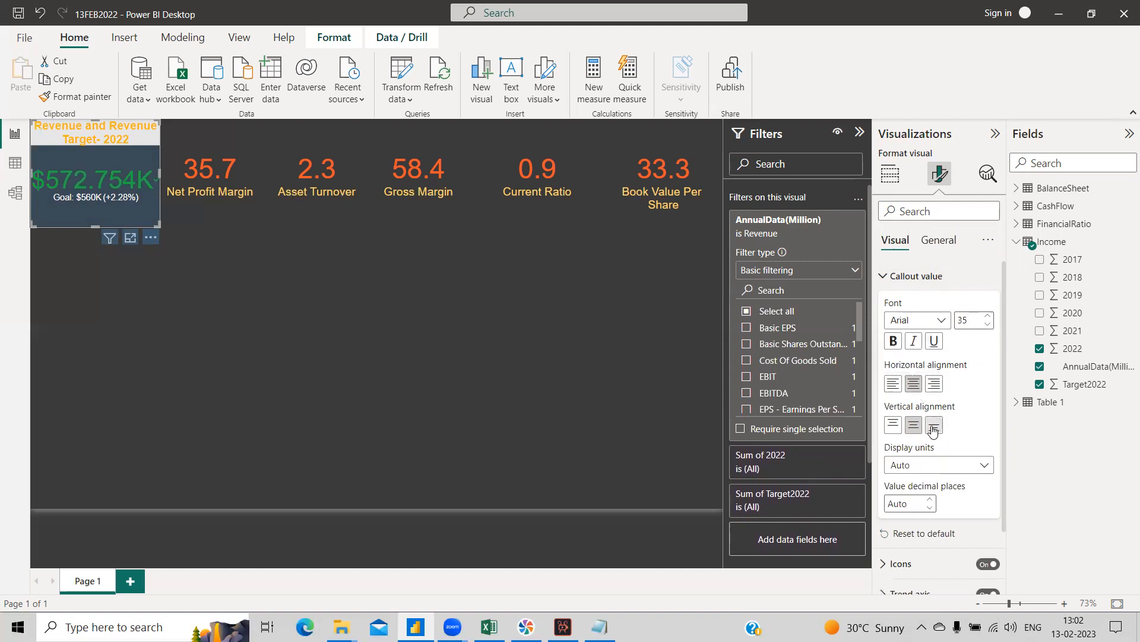
# Try Millions as the callout value's display units, and settle on Thousands instead.
pyautogui.click(986, 470)
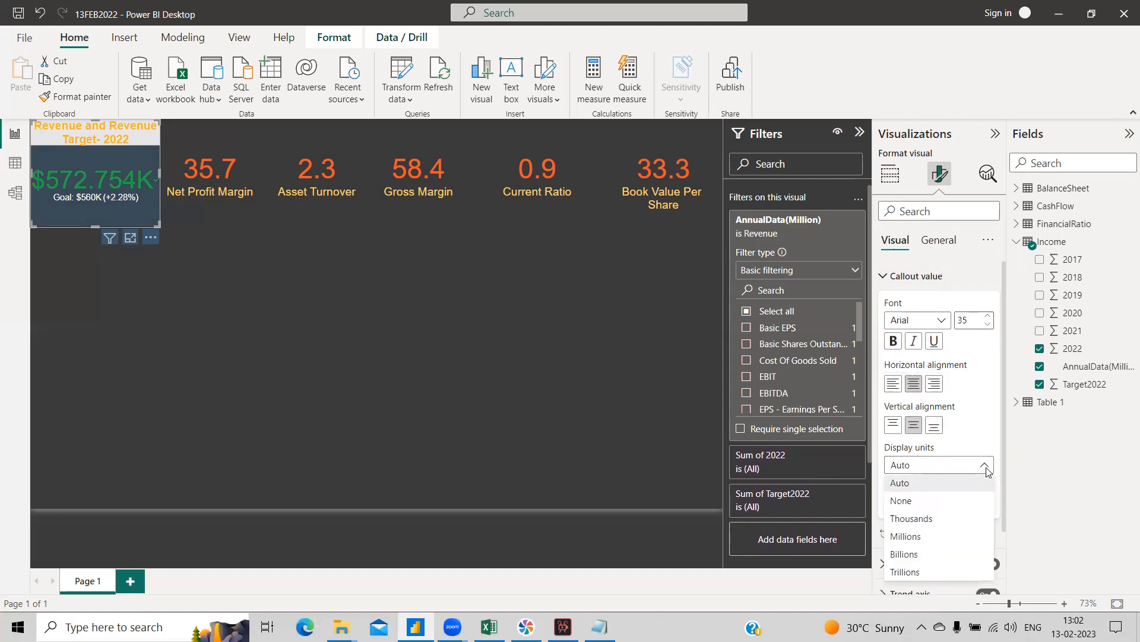
pyautogui.click(931, 537)
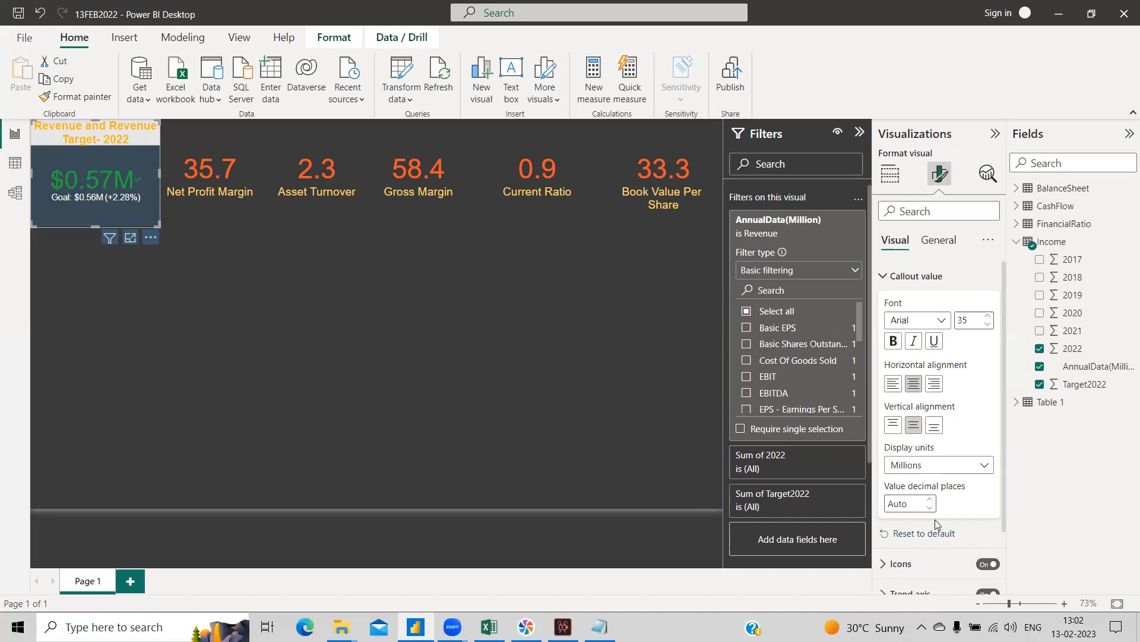
pyautogui.click(984, 469)
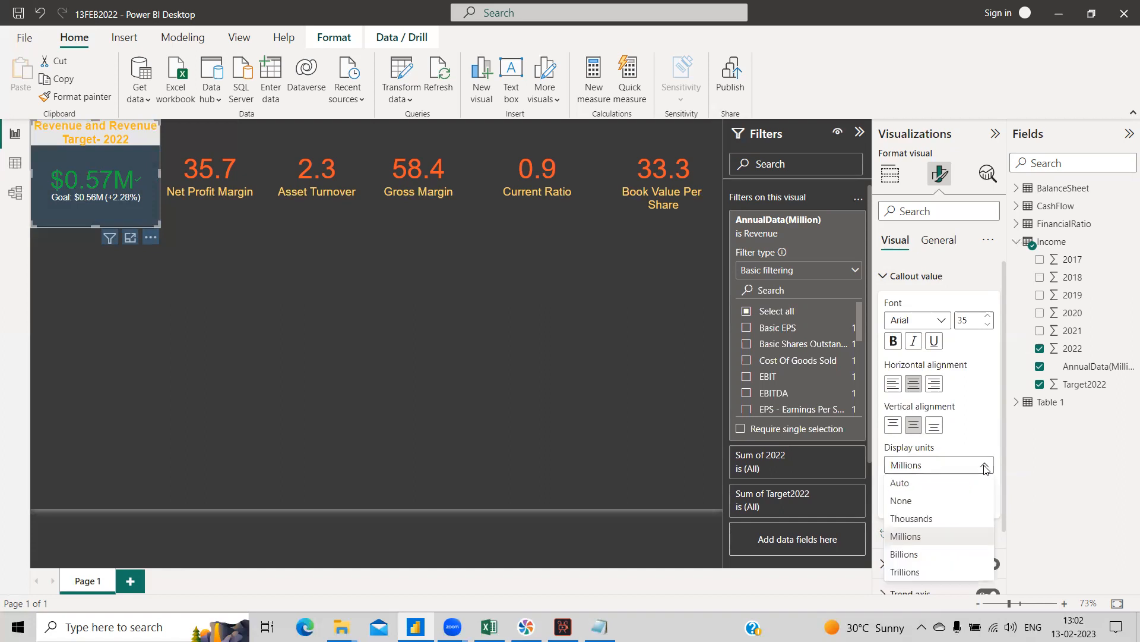
pyautogui.click(935, 517)
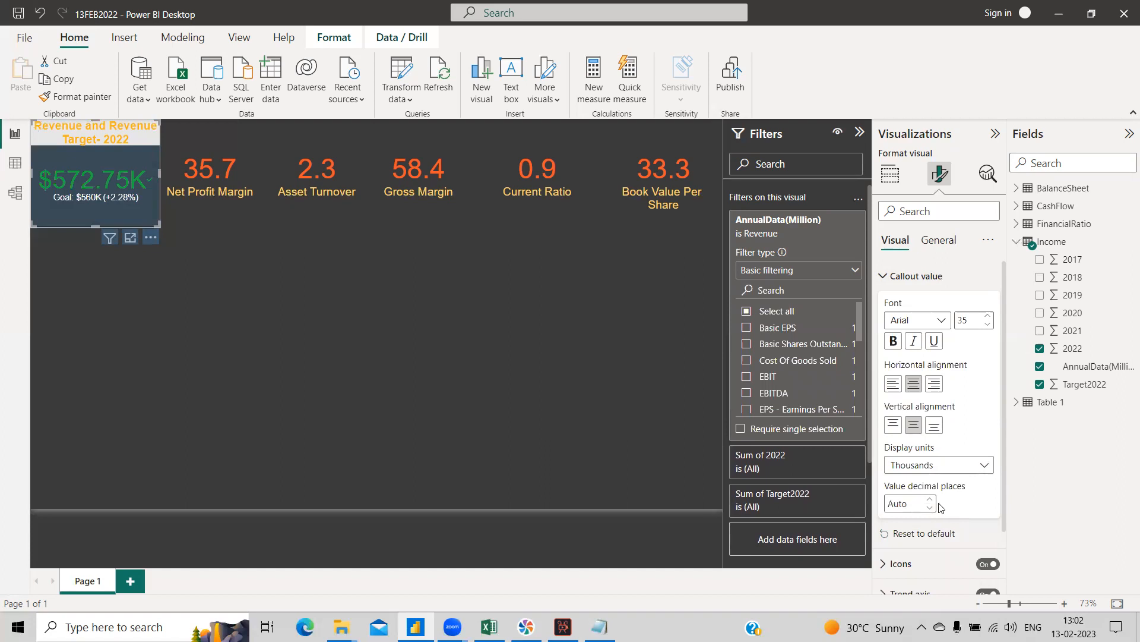
# Set the KPI callout value to show 1 decimal place.
pyautogui.click(906, 503)
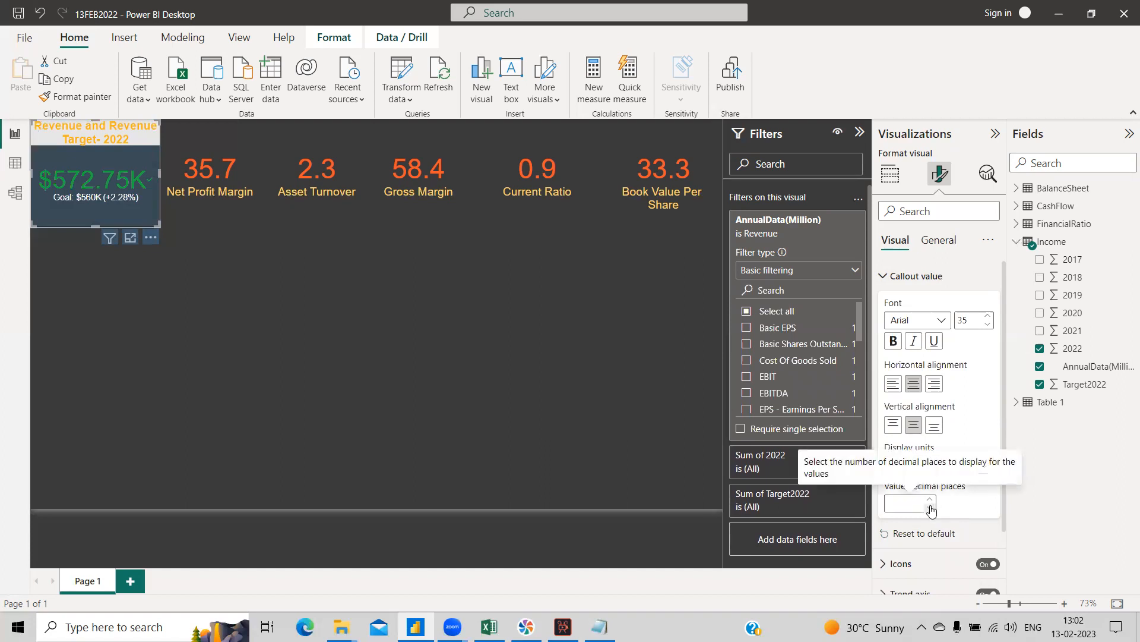
pyautogui.write('1')
pyautogui.press('Tab')
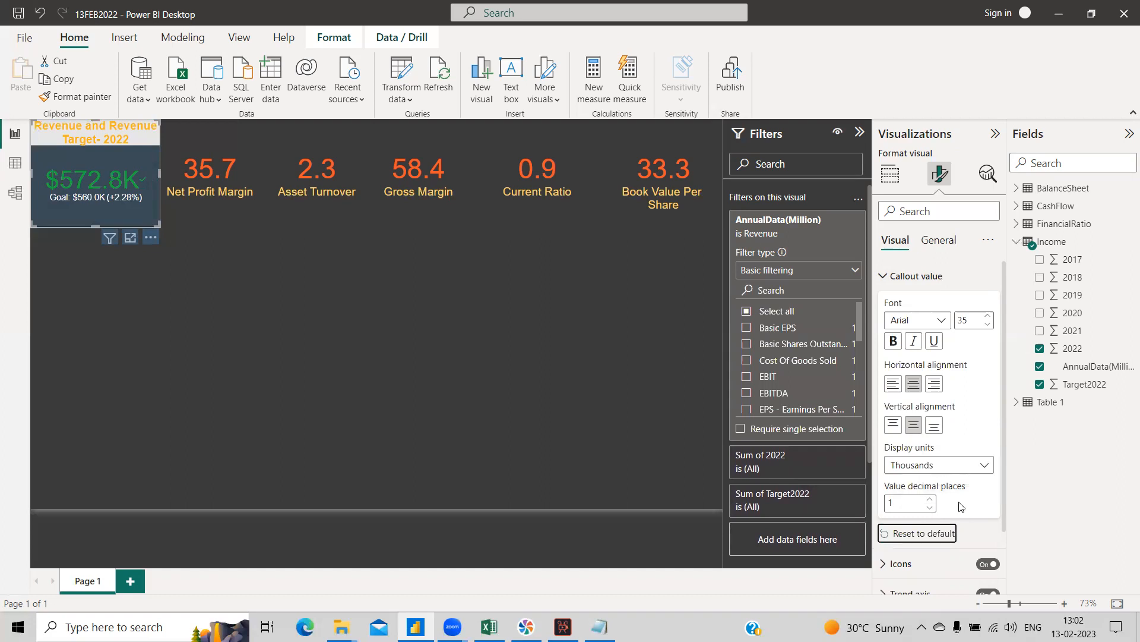
# Increase the KPI's icon size to 12 pt.
pyautogui.click(955, 561)
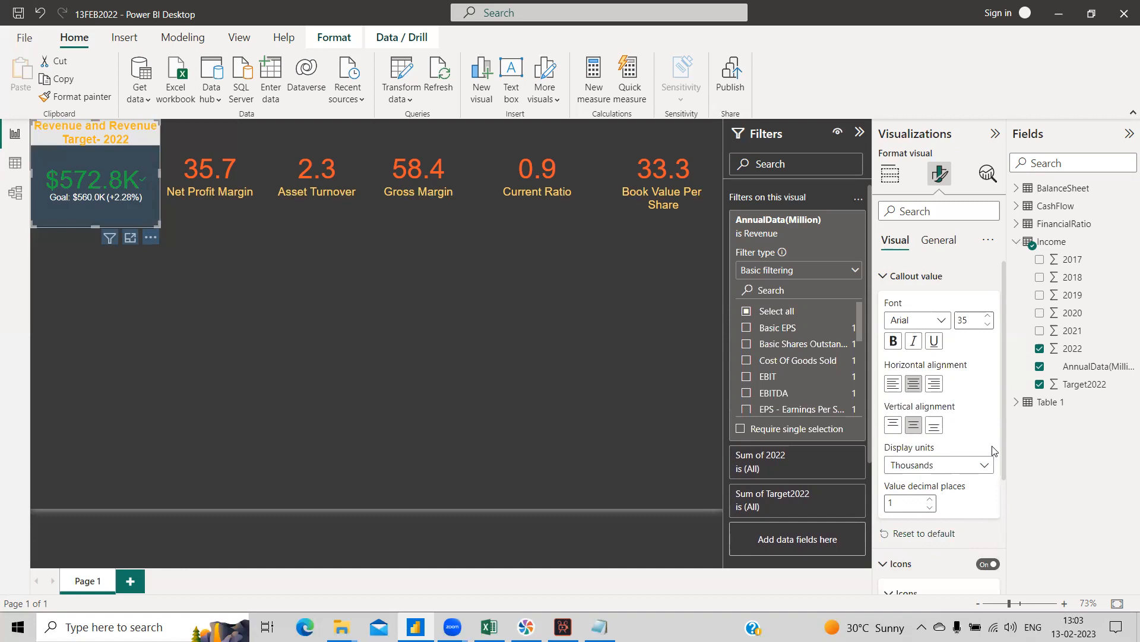
pyautogui.moveTo(1003, 460); pyautogui.dragTo(1000, 472)
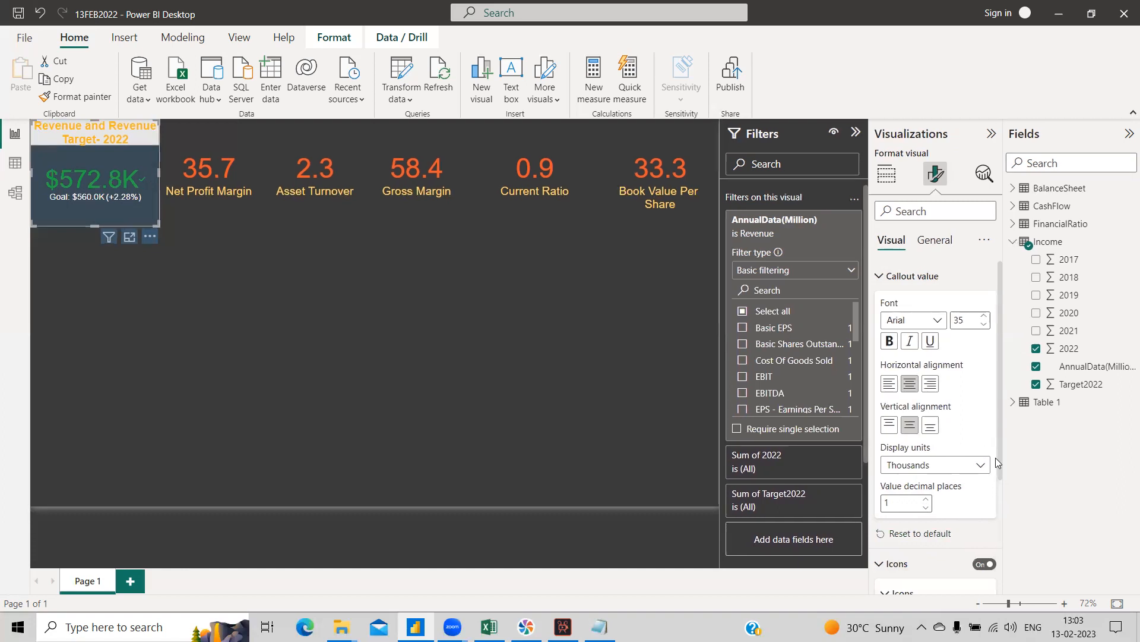
pyautogui.scroll(-3, 998, 464)
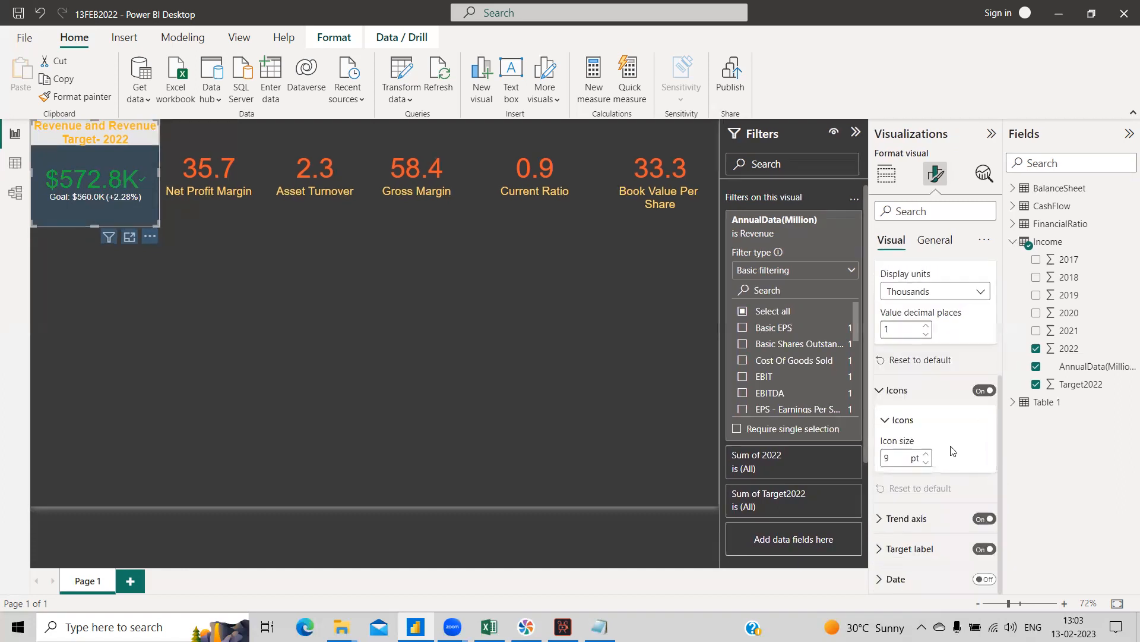
pyautogui.click(926, 453)
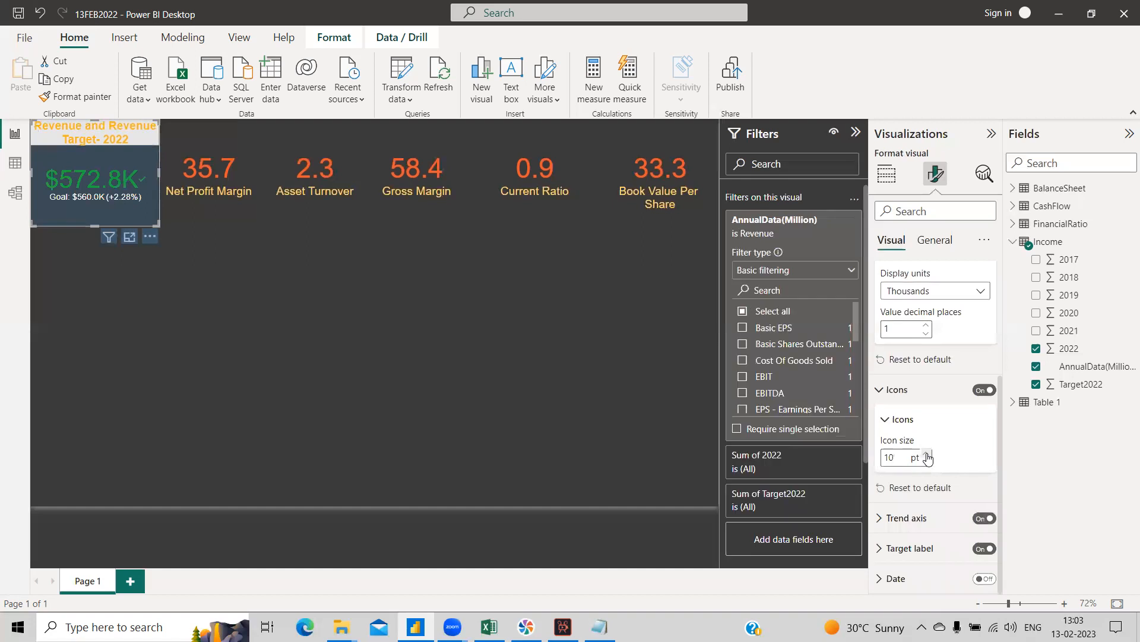
pyautogui.click(927, 454)
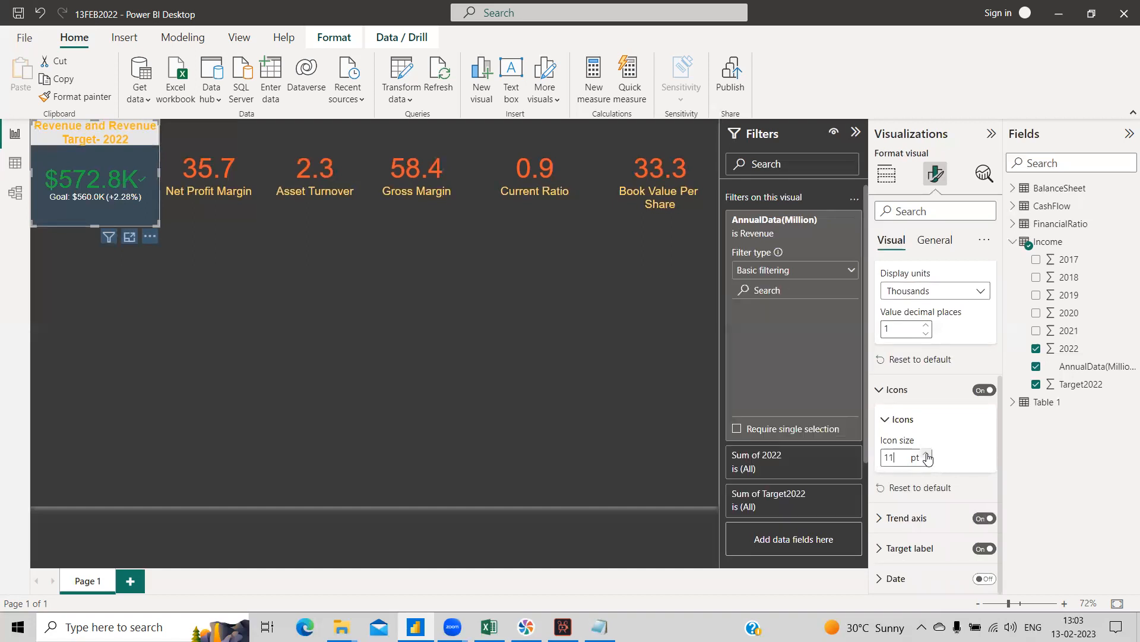
pyautogui.click(928, 454)
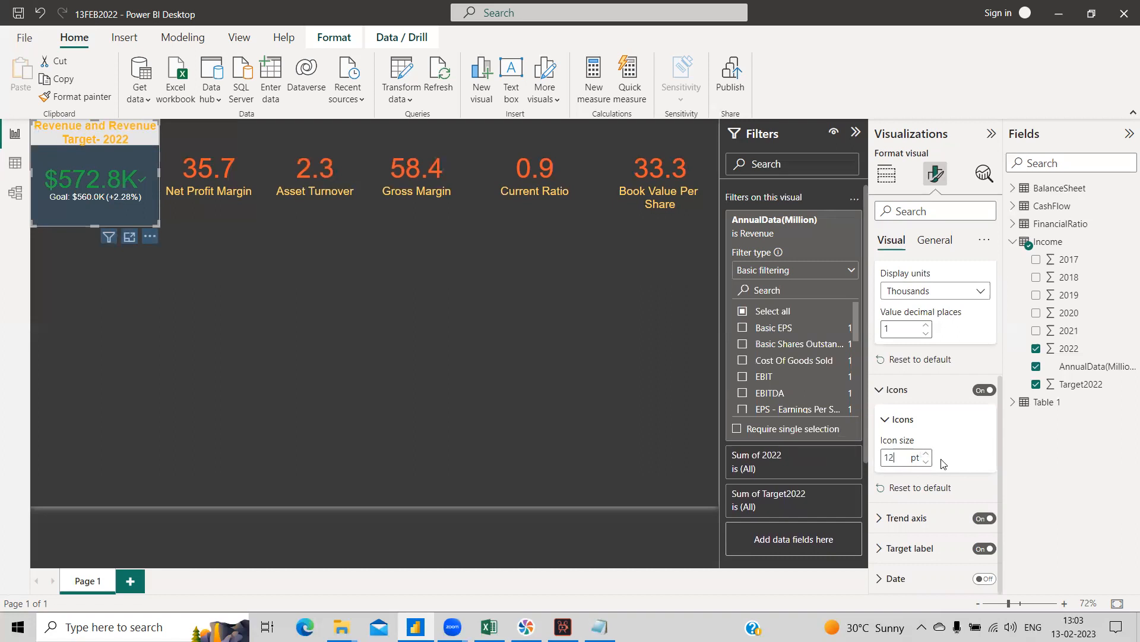
# Look over the KPI's trend axis options and raise the target label's font size to 15.
pyautogui.click(913, 526)
pyautogui.scroll(-2, 915, 522)
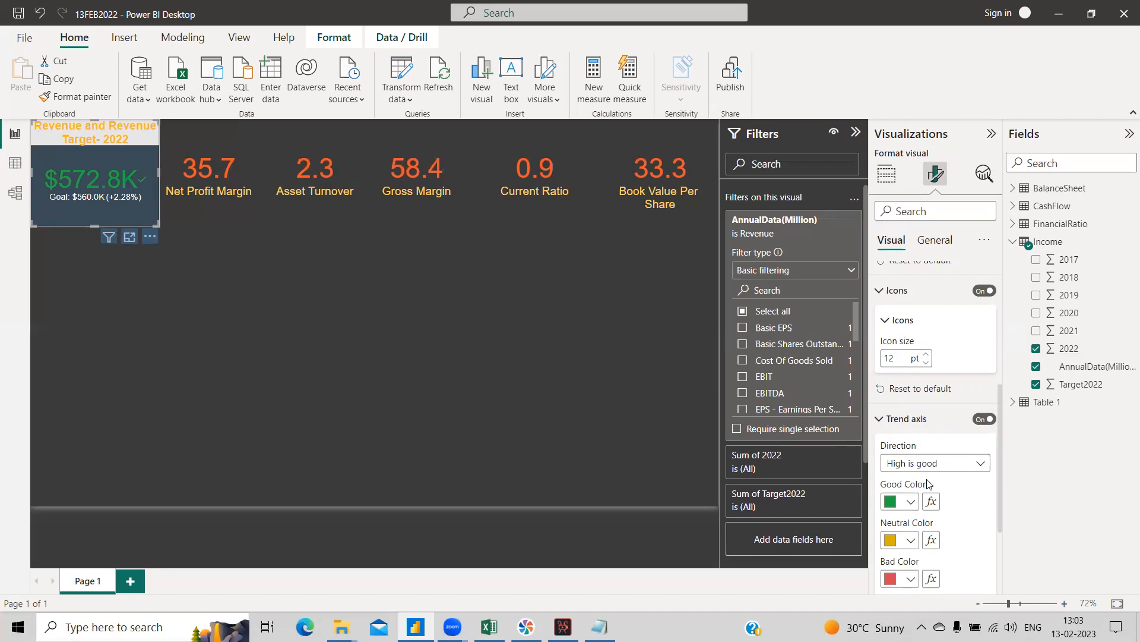
pyautogui.scroll(-2, 931, 493)
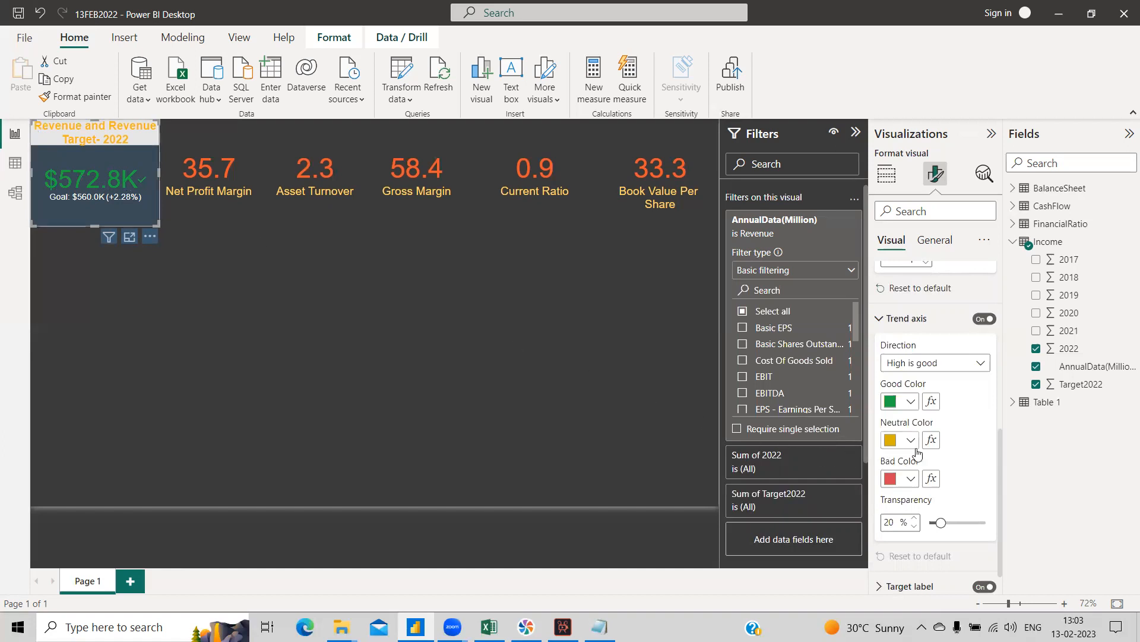
pyautogui.scroll(-1, 946, 475)
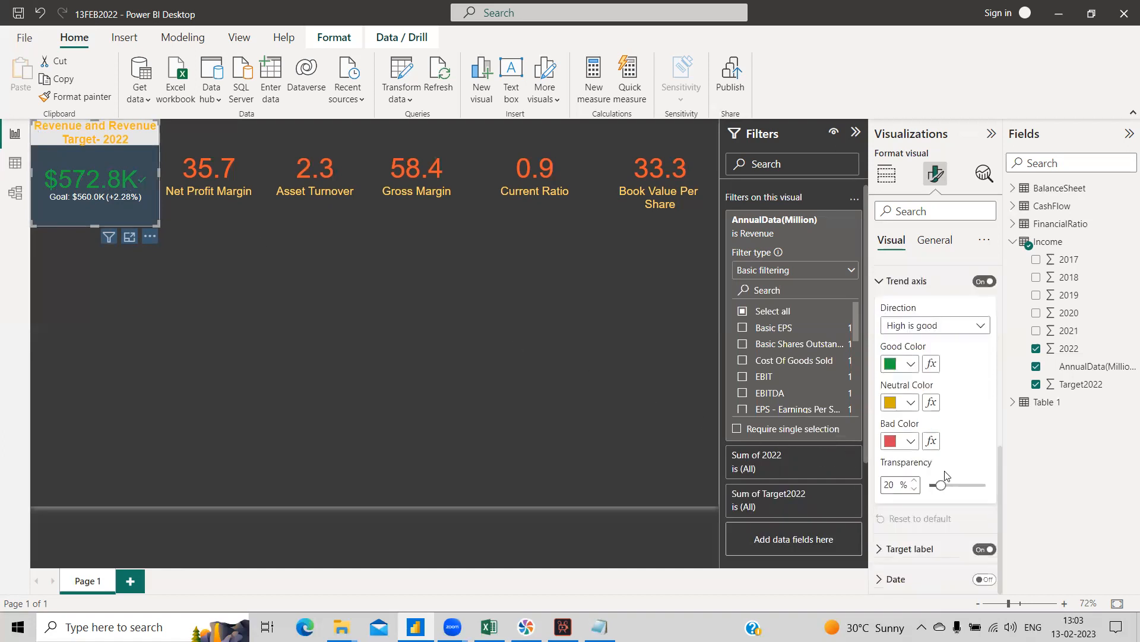
pyautogui.click(890, 545)
pyautogui.scroll(-3, 921, 512)
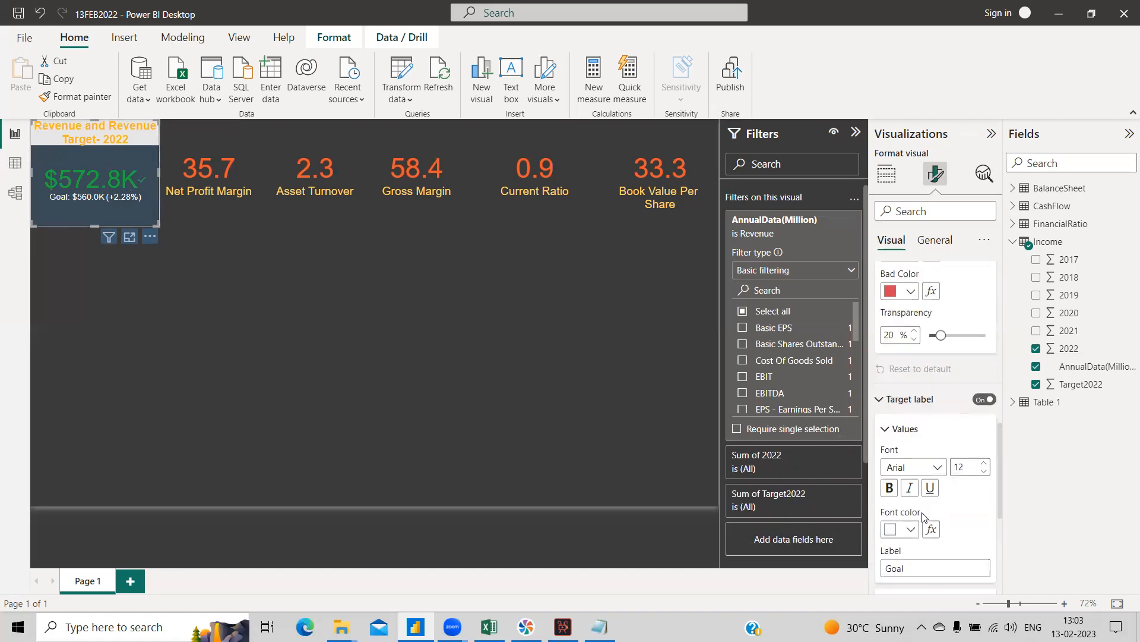
pyautogui.click(983, 464)
pyautogui.click(983, 464)
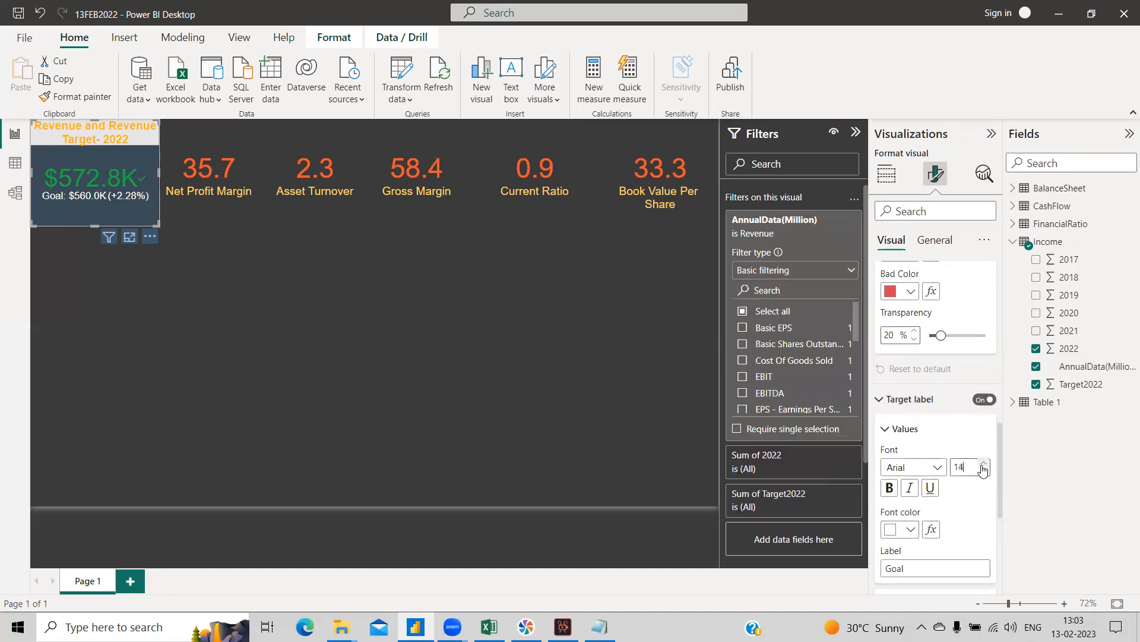
pyautogui.click(984, 465)
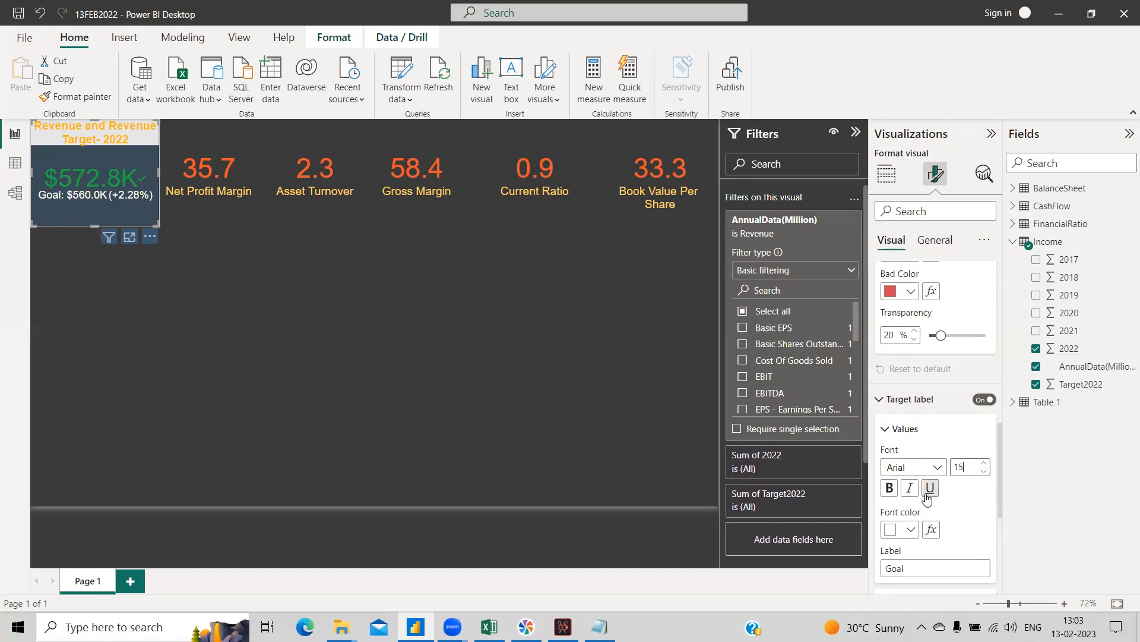
# Change the font color of the KPI's target label values to a light orange-yellow shade.
pyautogui.scroll(-1, 927, 496)
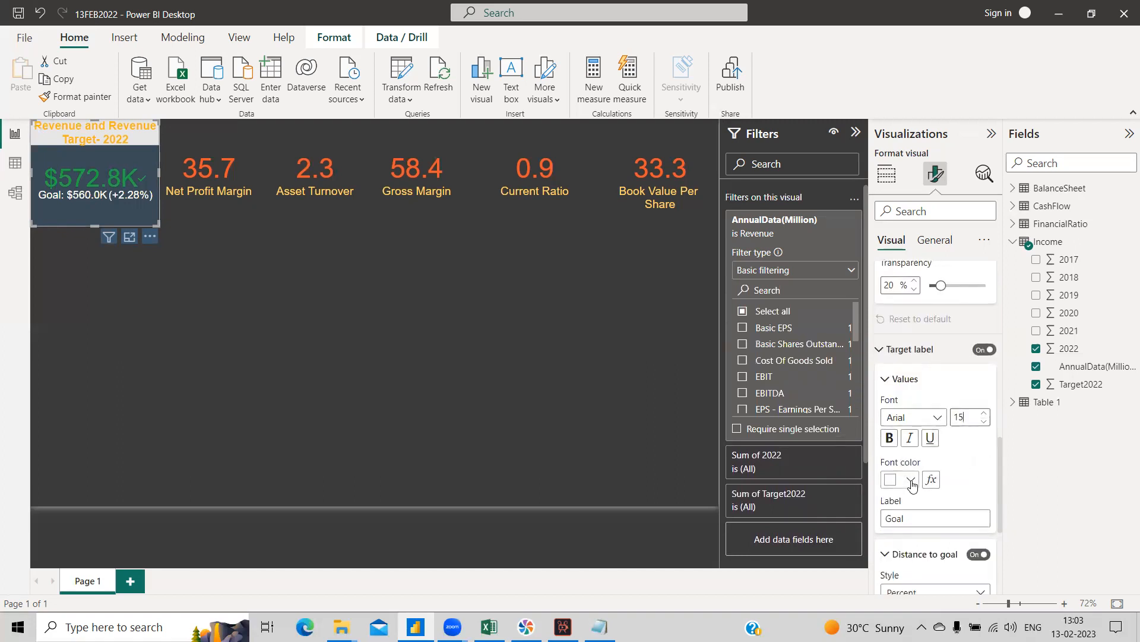
pyautogui.click(918, 479)
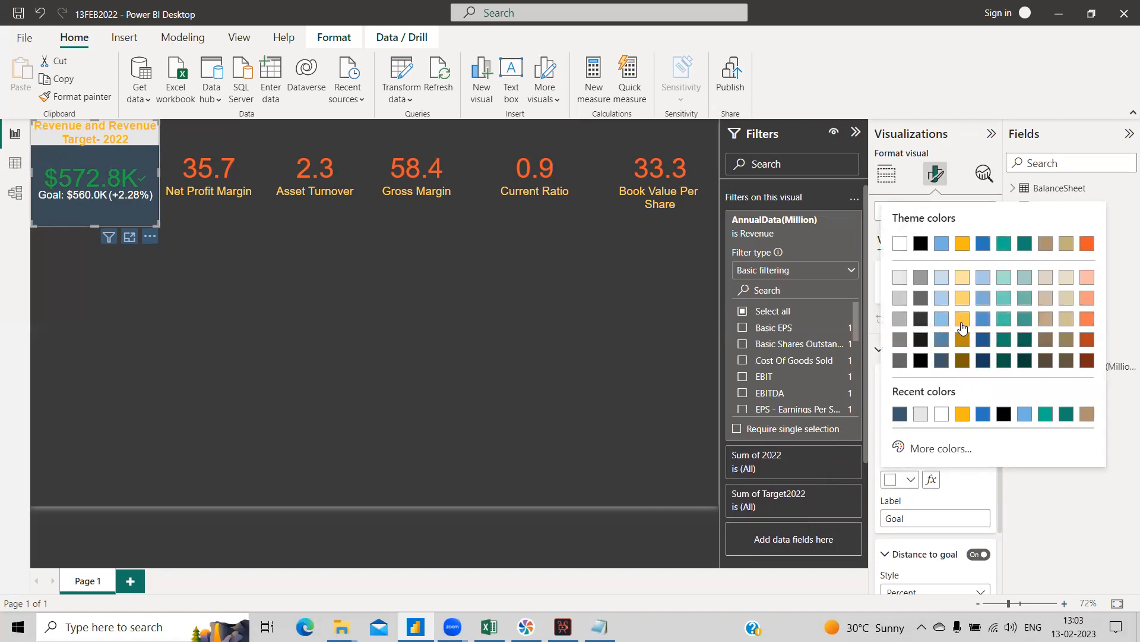
pyautogui.click(962, 321)
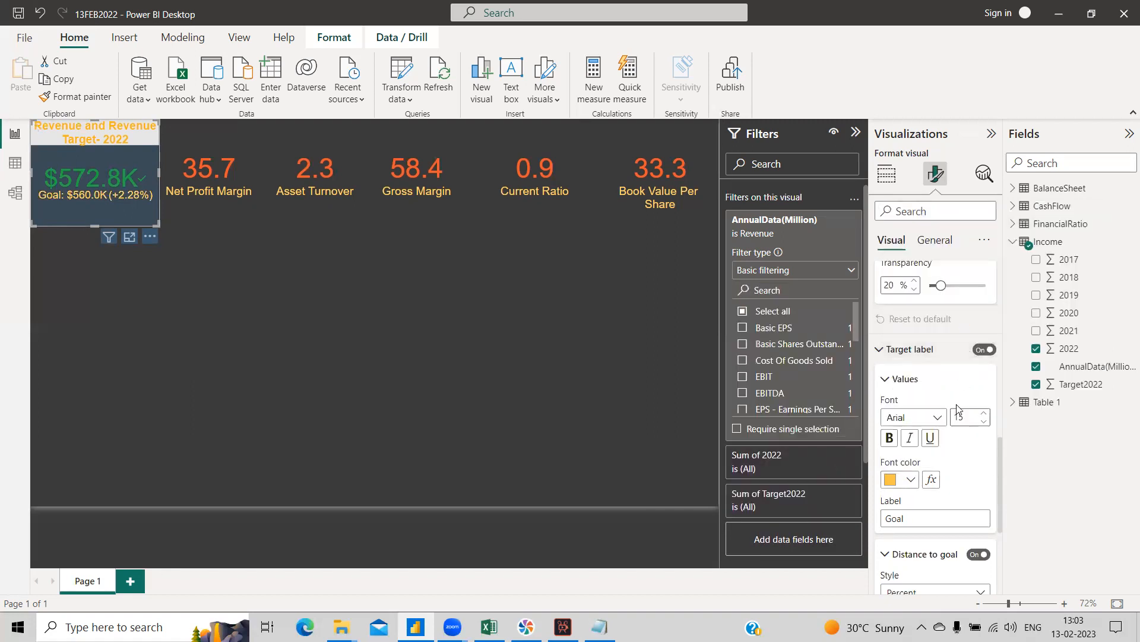
# Try the Date option on the KPI and switch it off again.
pyautogui.scroll(-2, 949, 469)
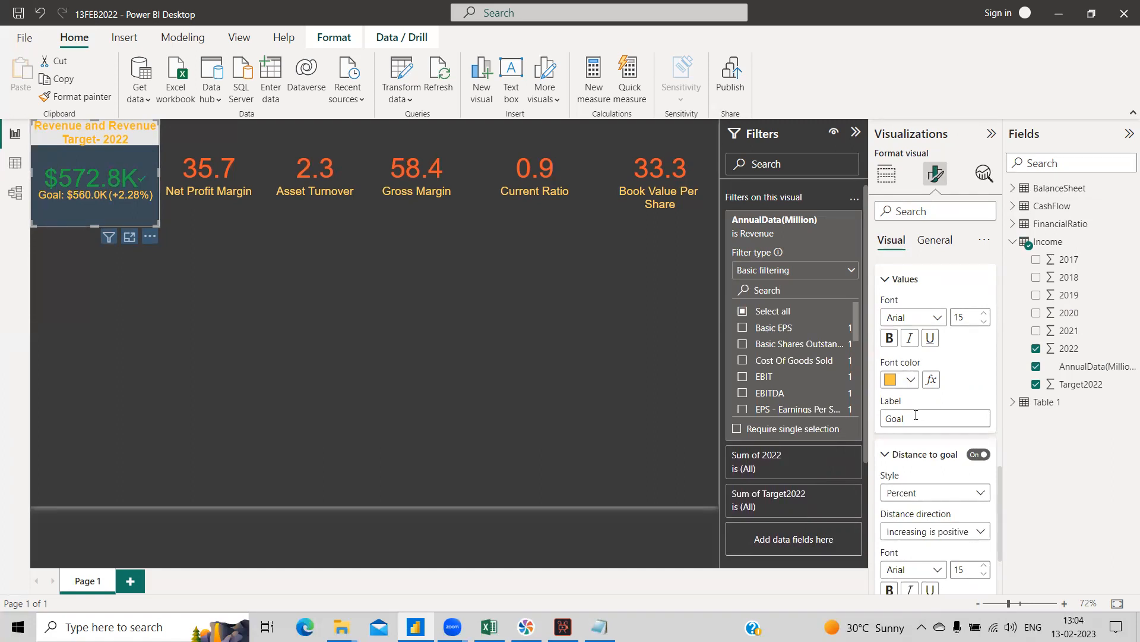
pyautogui.scroll(-3, 927, 417)
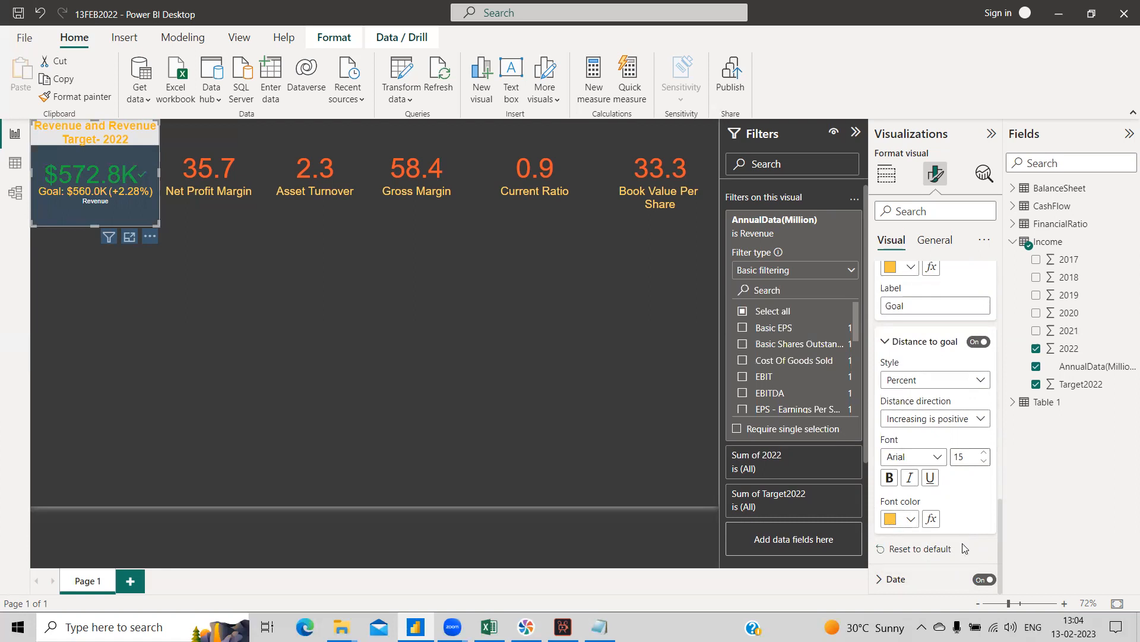
pyautogui.click(983, 578)
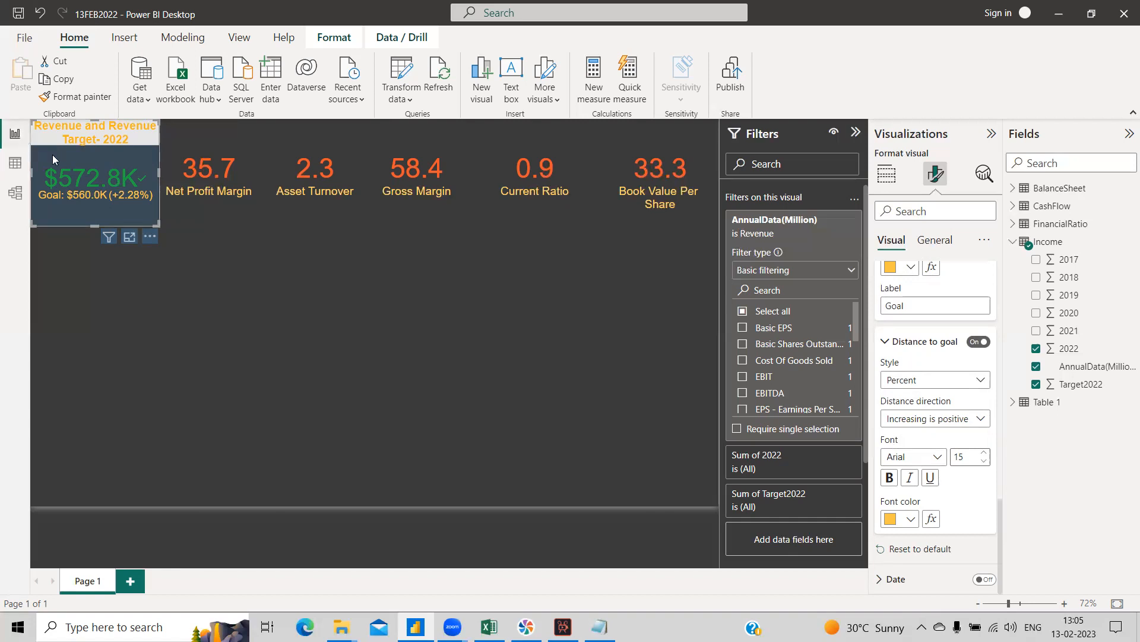
pyautogui.click(24, 38)
pyautogui.click(23, 112)
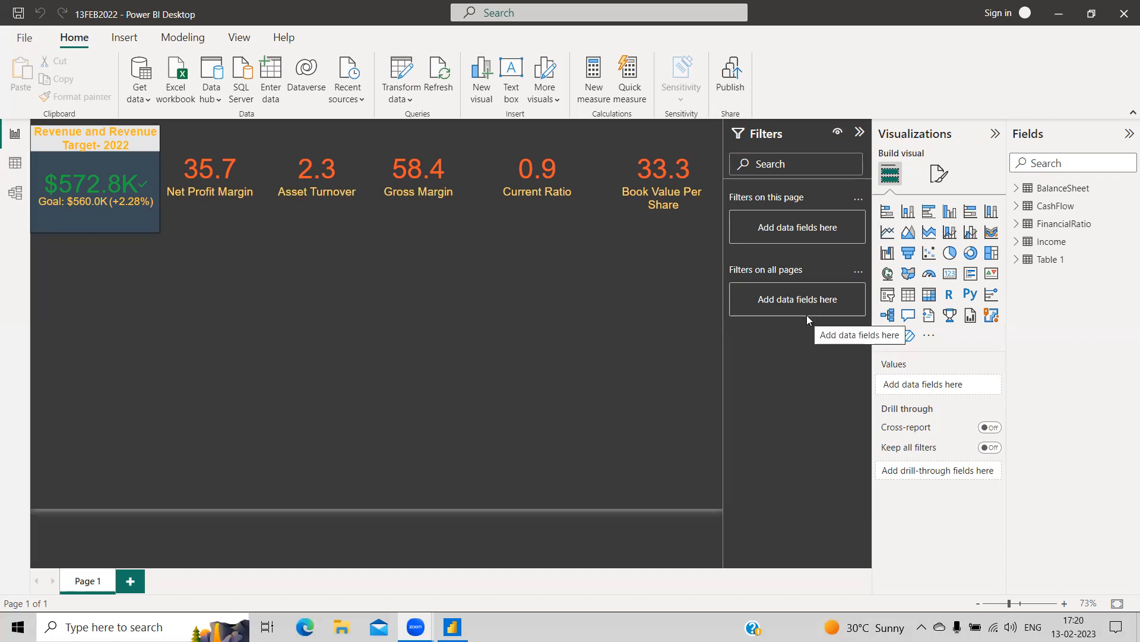
# Add an empty slicer and place it in the lower-left area of the report page, leaving space below the KPI.
pyautogui.click(888, 295)
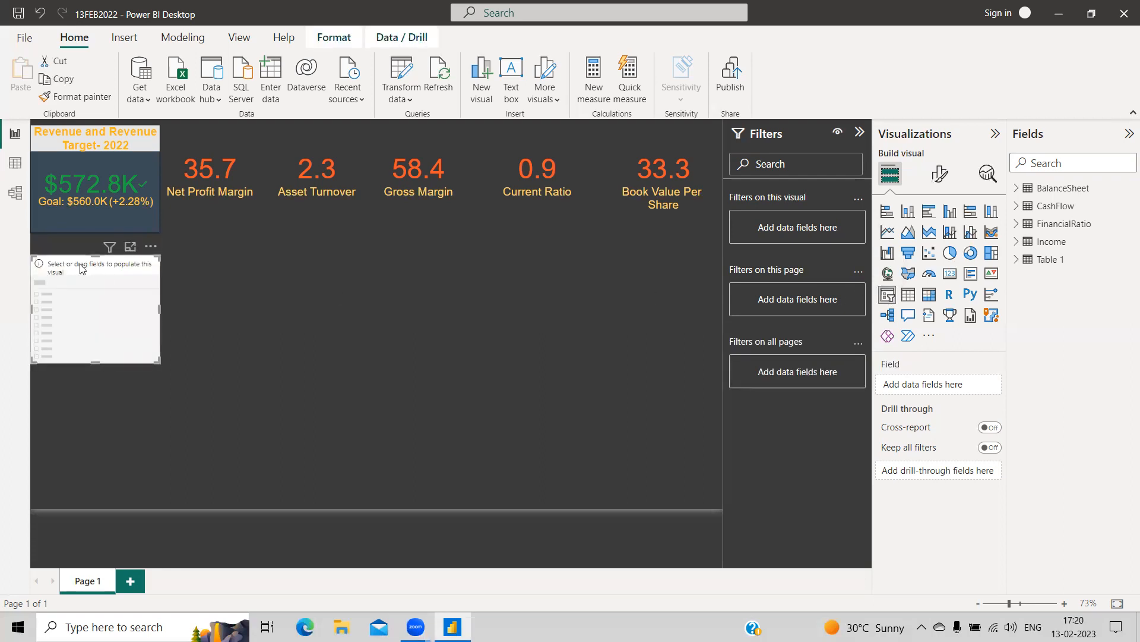
pyautogui.moveTo(74, 298); pyautogui.dragTo(73, 399)
pyautogui.click(117, 255)
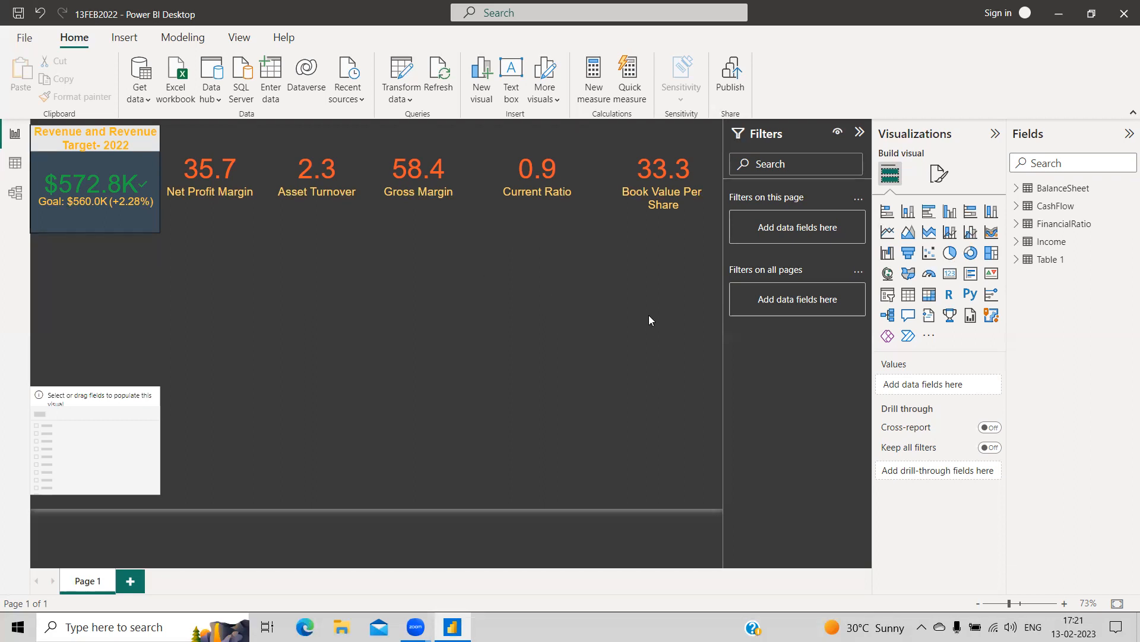
# Add a clustered column chart below the KPI with the Income table's 2022 field on its Y-axis.
pyautogui.click(949, 213)
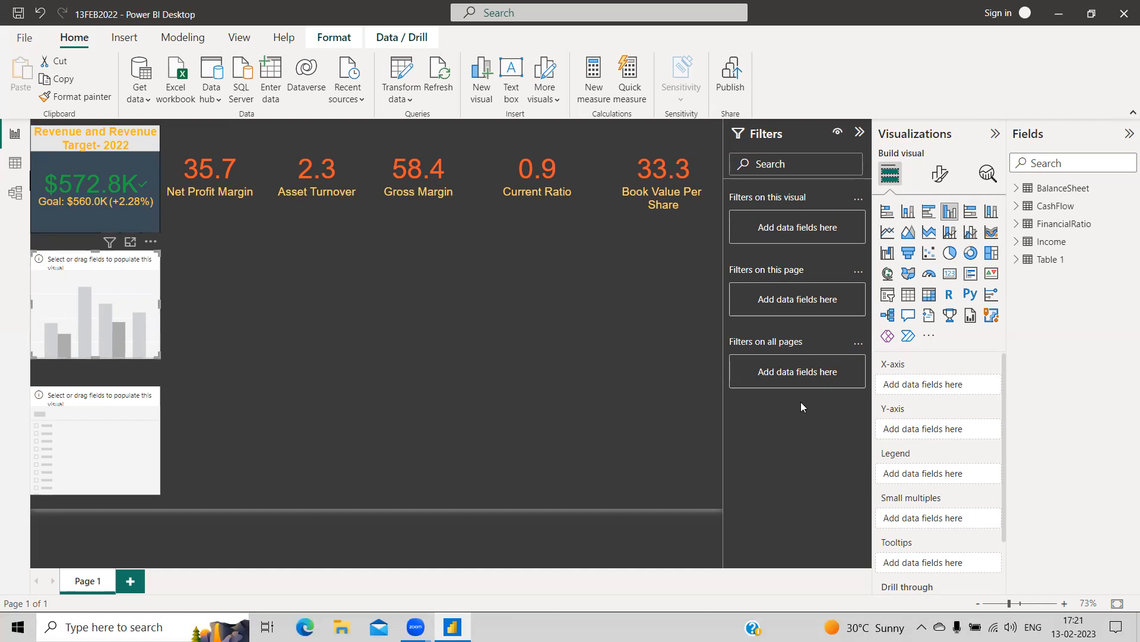
pyautogui.click(1018, 243)
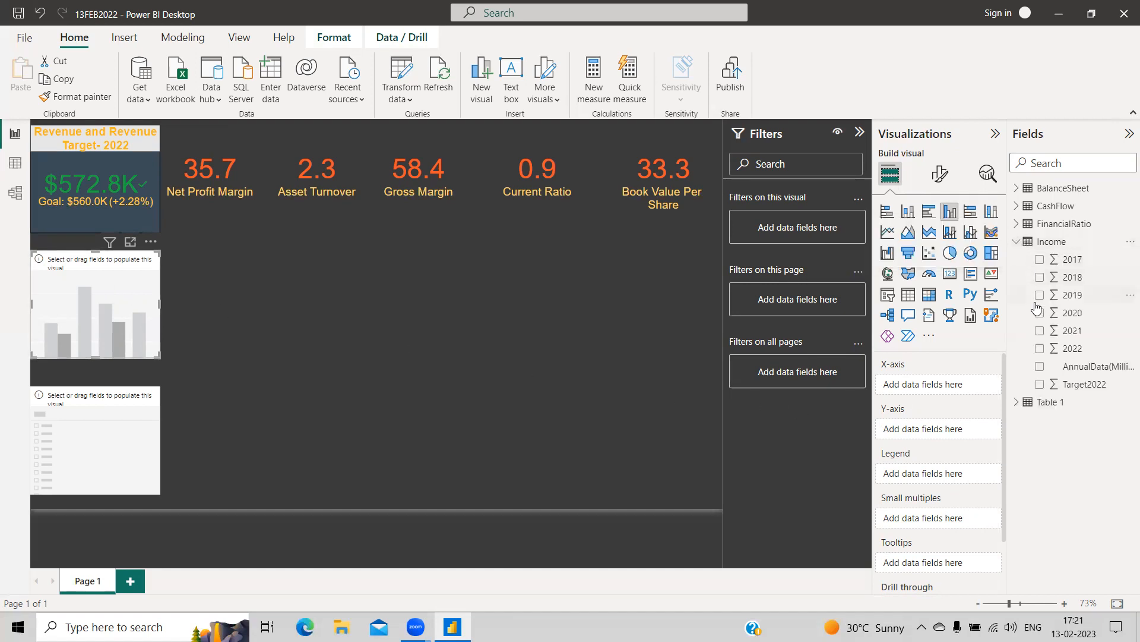
pyautogui.click(1041, 351)
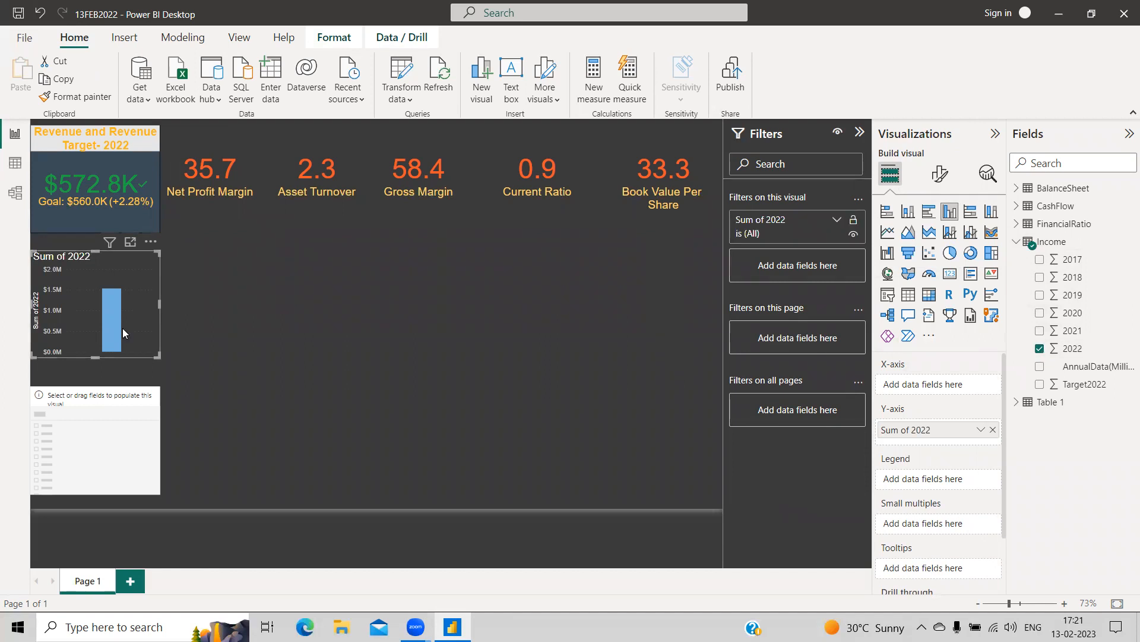
pyautogui.moveTo(114, 304)
# Use the Income table's AnnualData(Million) as the slicer's field, then test the slicer by selecting EBIT and clearing it.
pyautogui.click(103, 405)
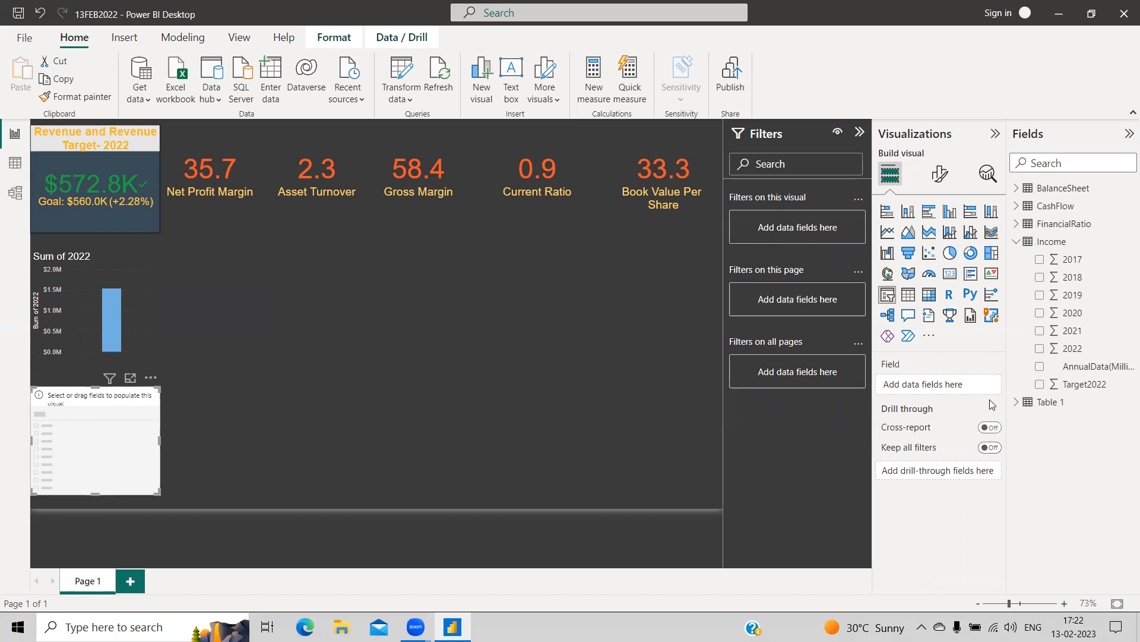
pyautogui.click(1090, 373)
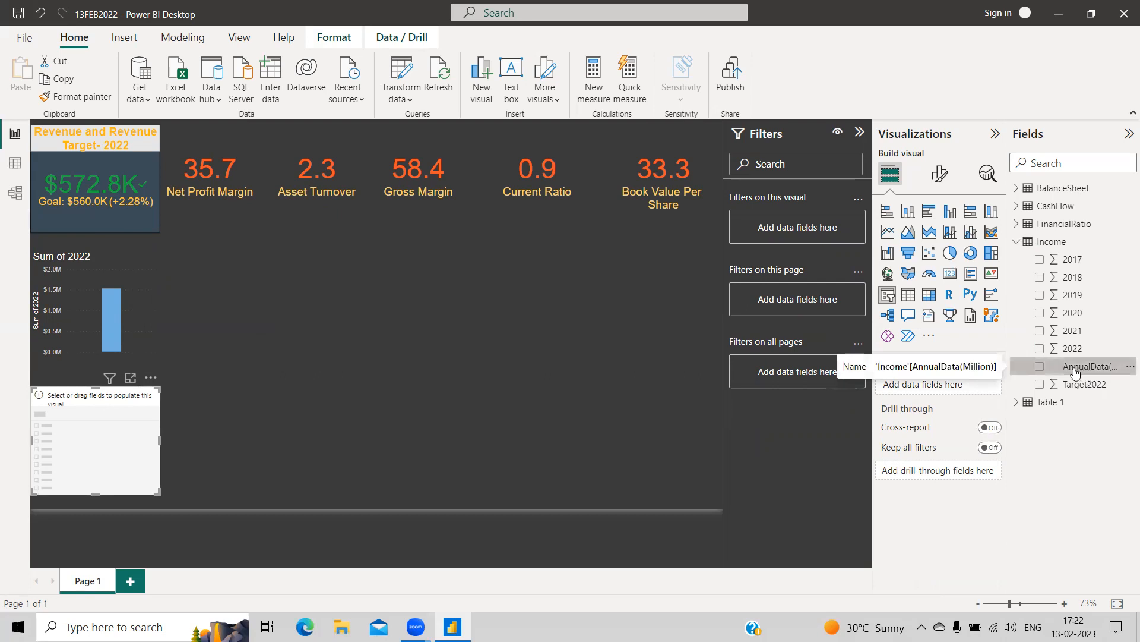
pyautogui.click(1038, 369)
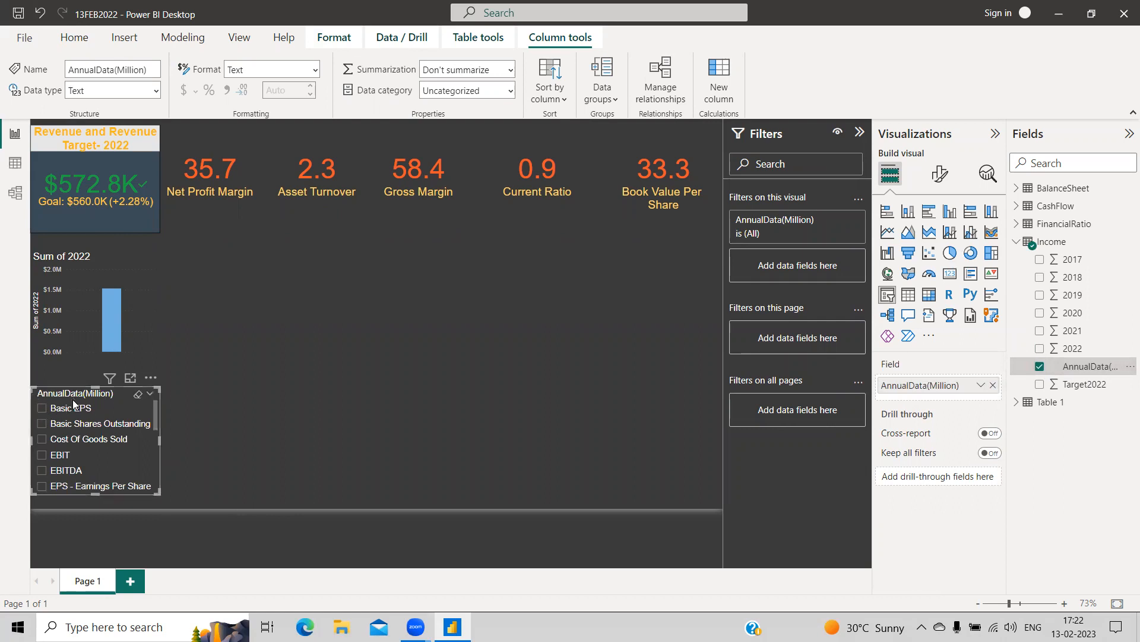
pyautogui.click(42, 455)
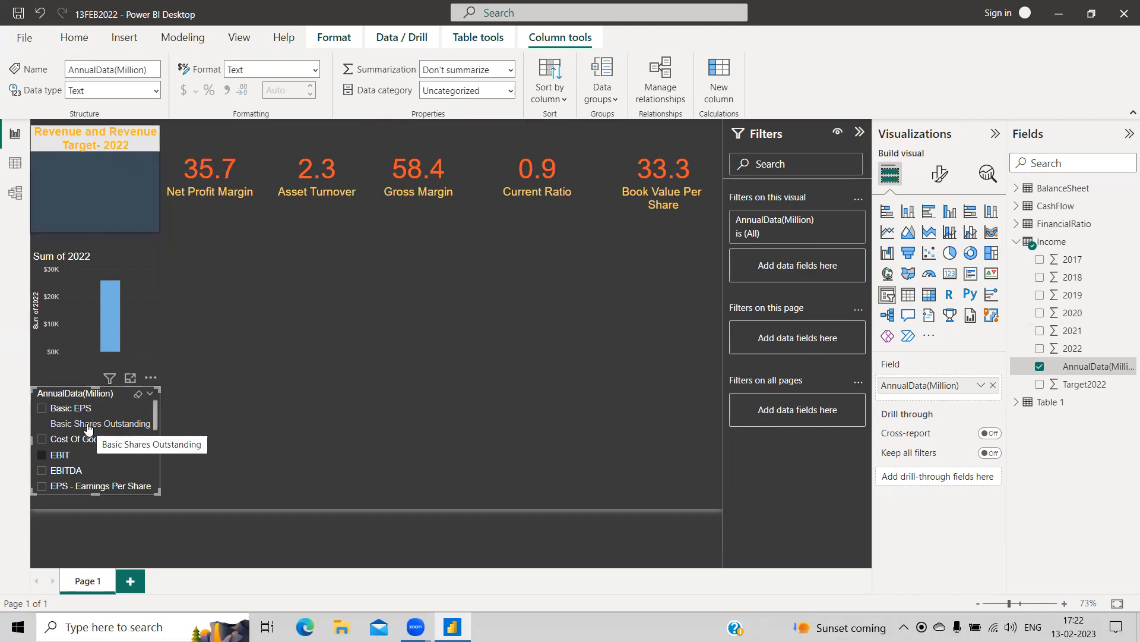
pyautogui.click(58, 455)
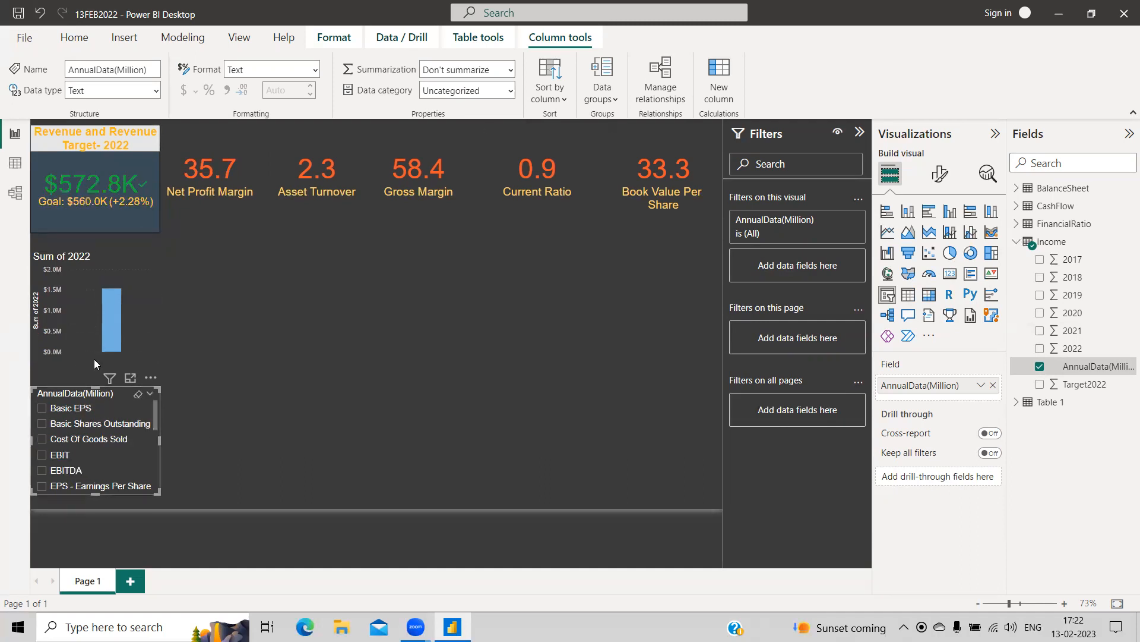
# Move the revenue KPI into the empty middle of the page and edit interactions so the slicer has no effect on it.
pyautogui.click(118, 149)
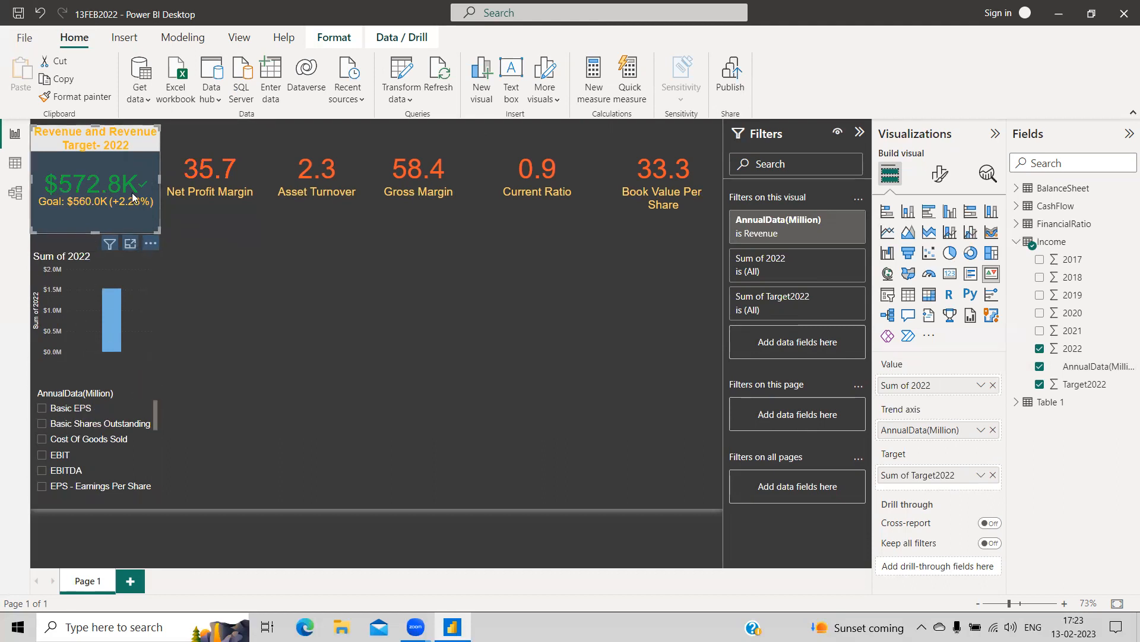
pyautogui.moveTo(132, 171); pyautogui.dragTo(300, 288)
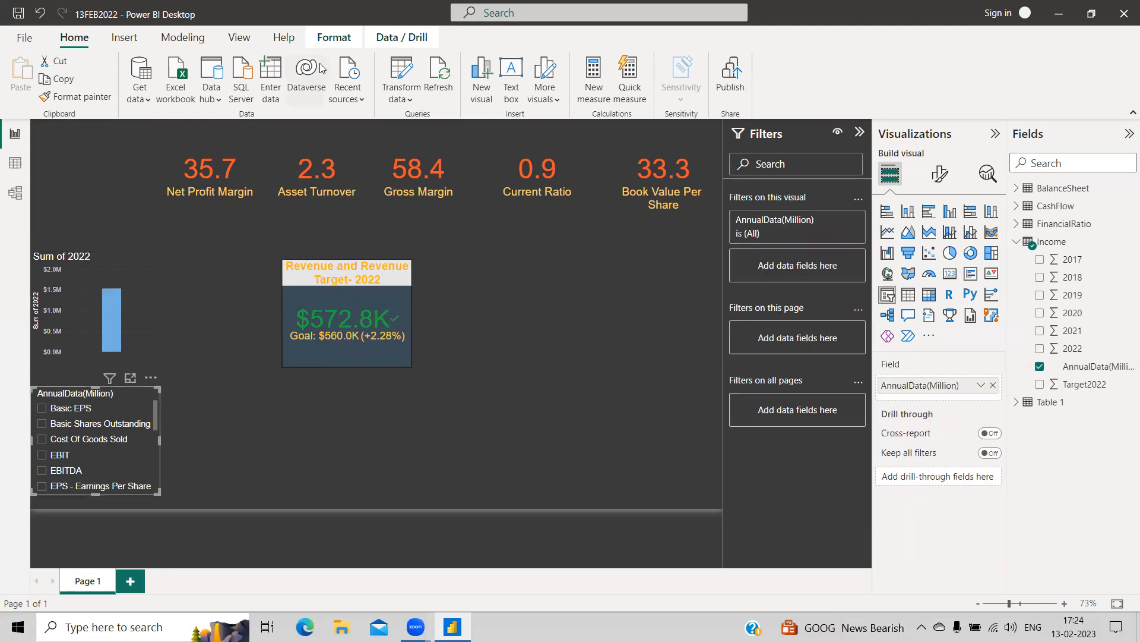
pyautogui.click(333, 39)
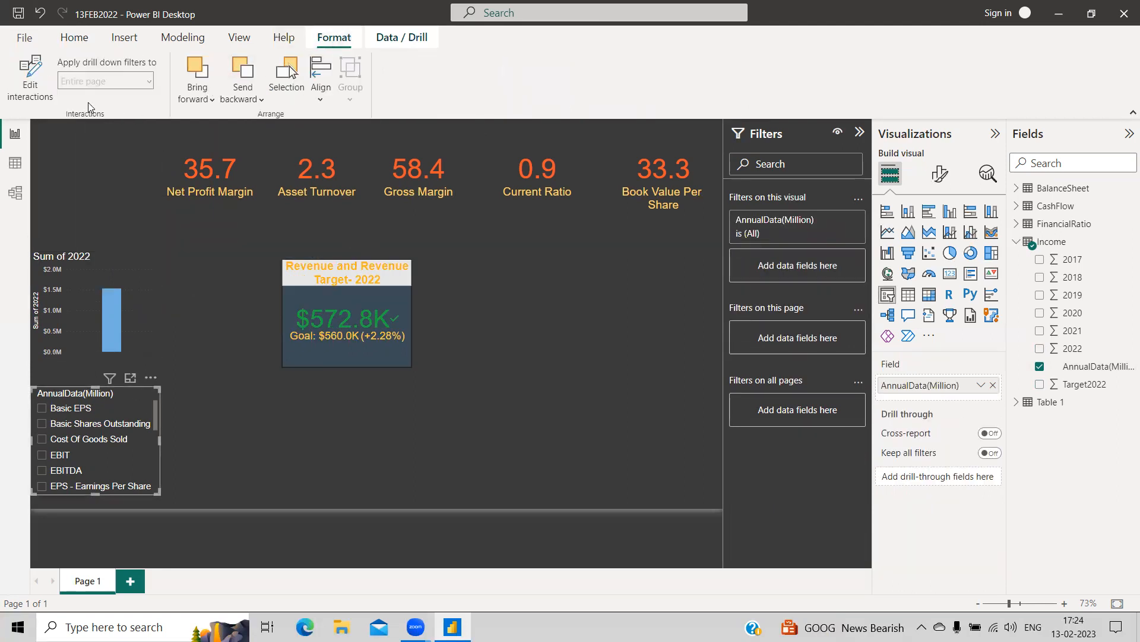
pyautogui.click(32, 87)
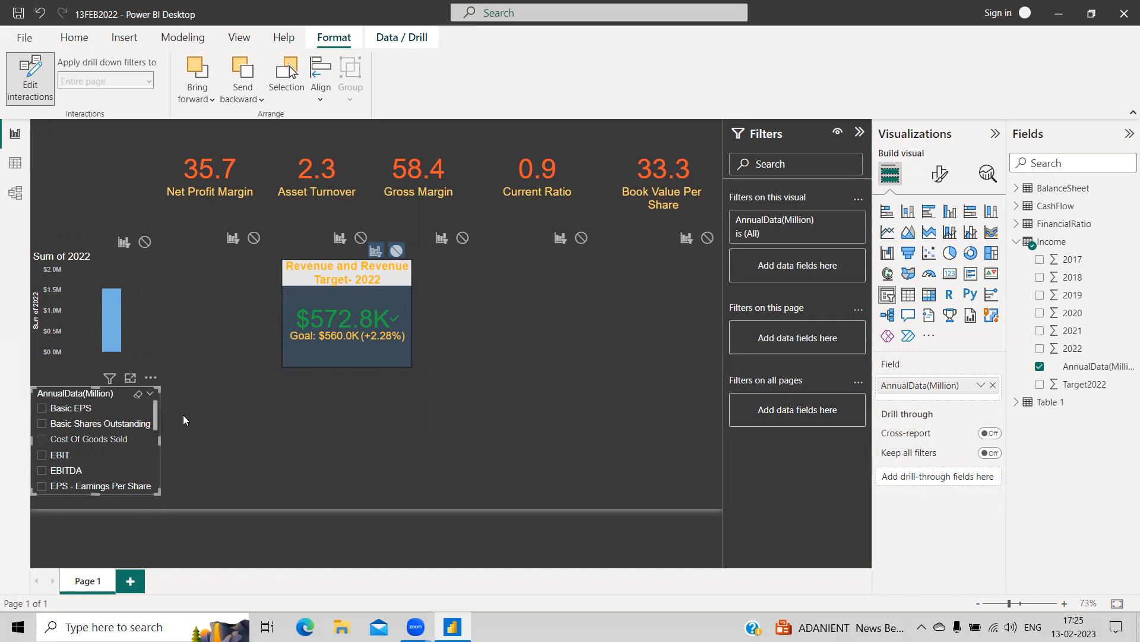
# Return the revenue KPI to the page's upper-left corner and stop editing visual interactions.
pyautogui.moveTo(368, 271); pyautogui.dragTo(103, 126)
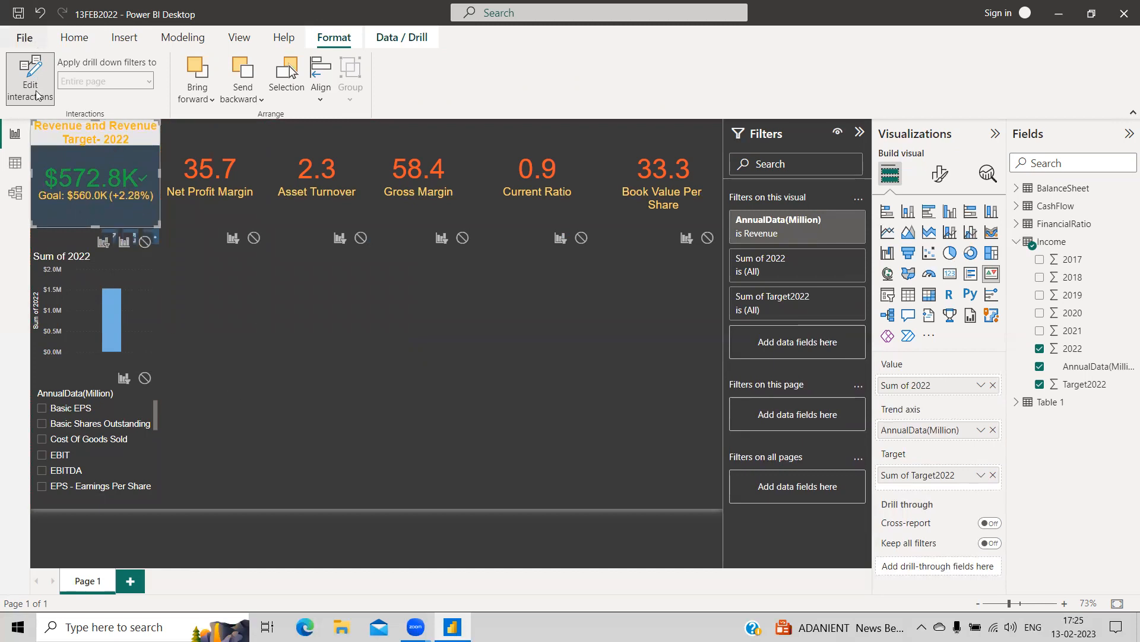
pyautogui.click(240, 335)
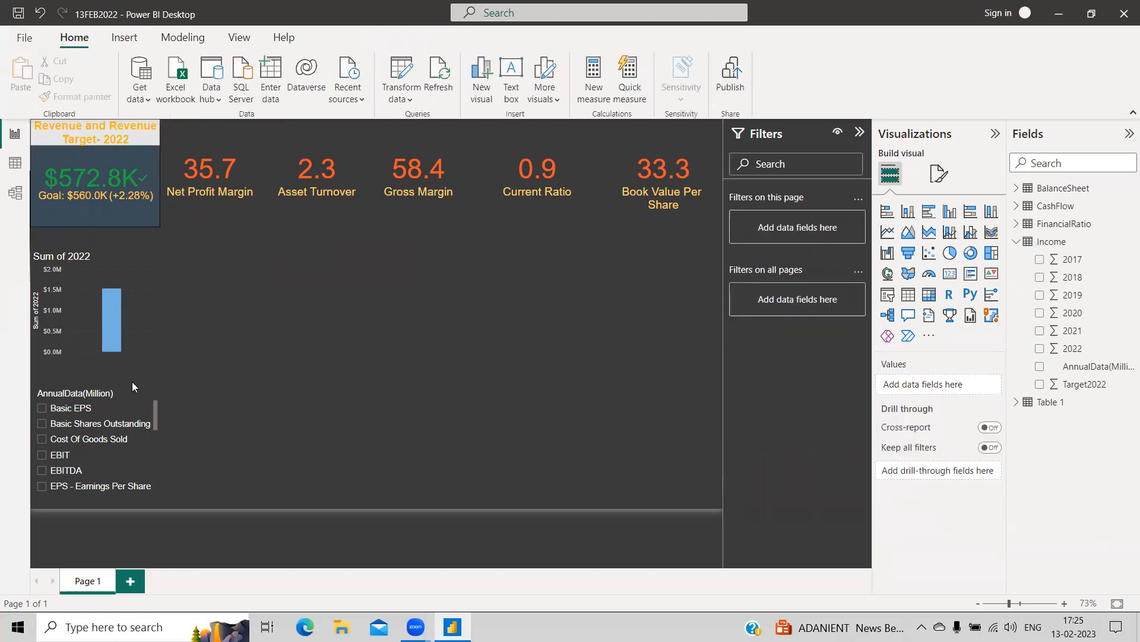
# Test the AnnualData(Million) slicer by selecting several items in turn, including Basic Shares Outstanding, EBIT, EPS - Earnings Per Share and Cost Of Goods Sold.
pyautogui.click(65, 455)
pyautogui.click(72, 424)
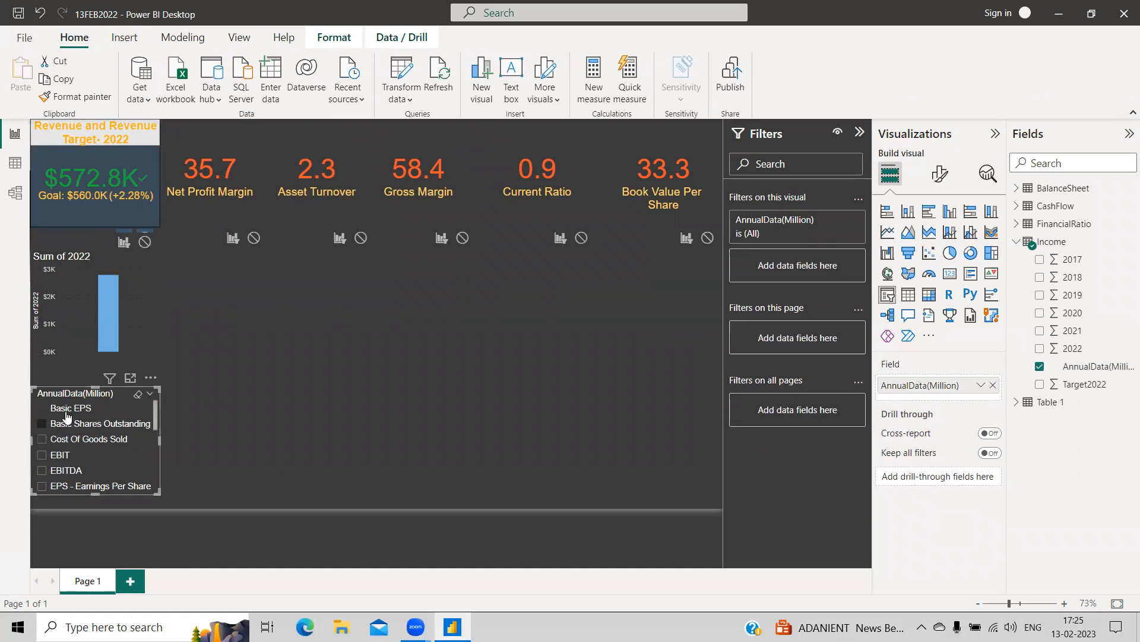
pyautogui.click(62, 469)
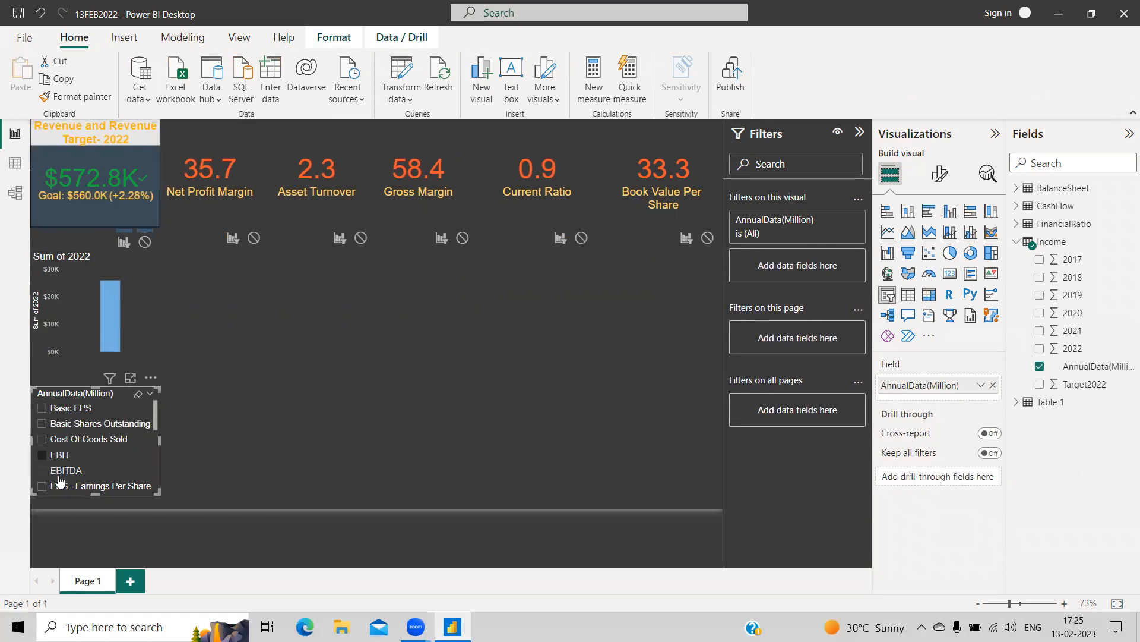
pyautogui.click(63, 488)
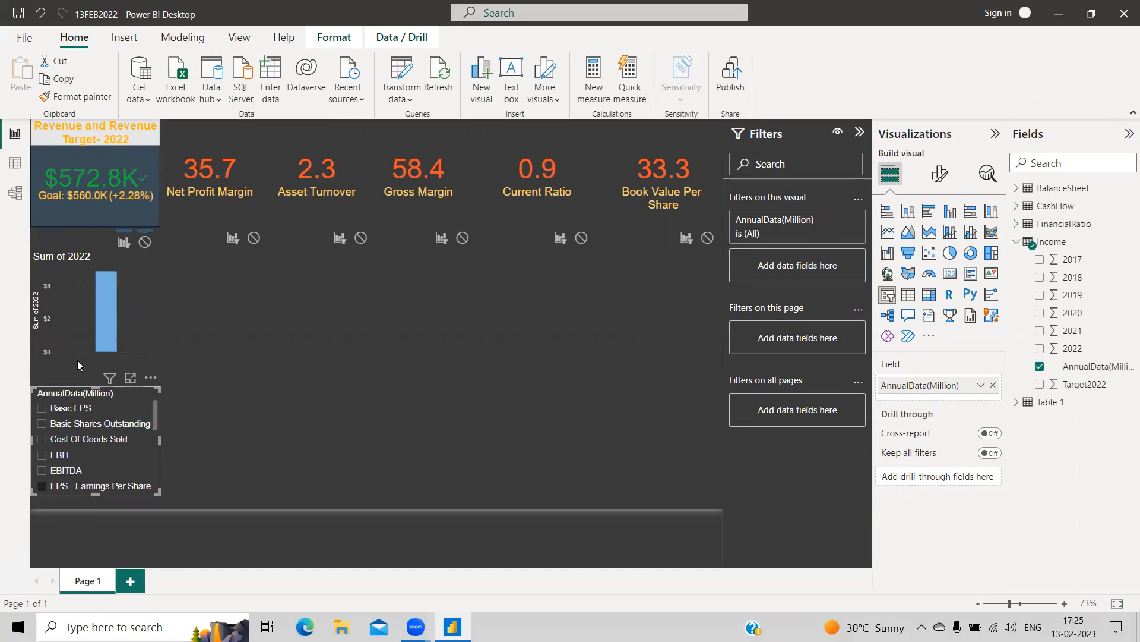
pyautogui.click(73, 423)
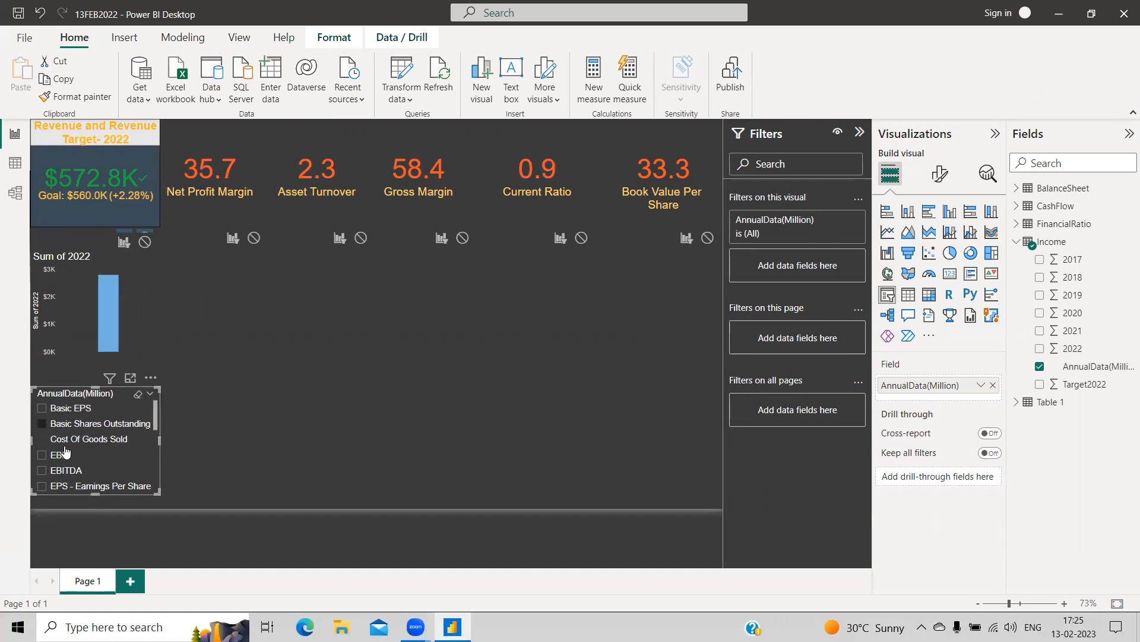
pyautogui.click(89, 439)
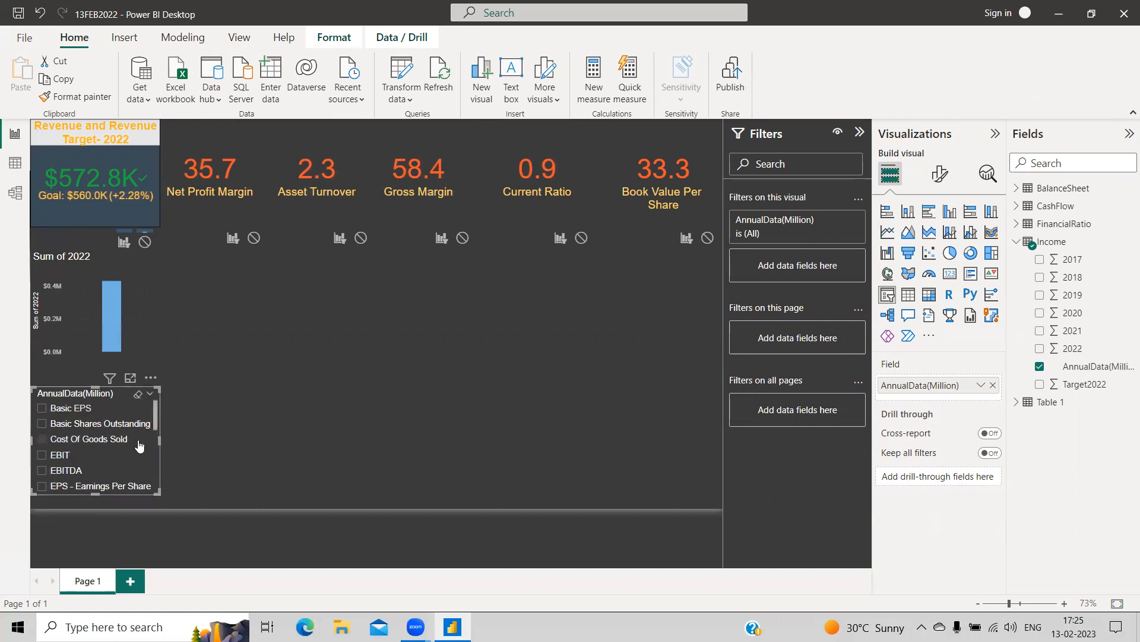
# Widen the slicer slightly and filter its AnnualData(Million) values to Gross Profit using basic filtering.
pyautogui.moveTo(158, 438); pyautogui.dragTo(502, 439)
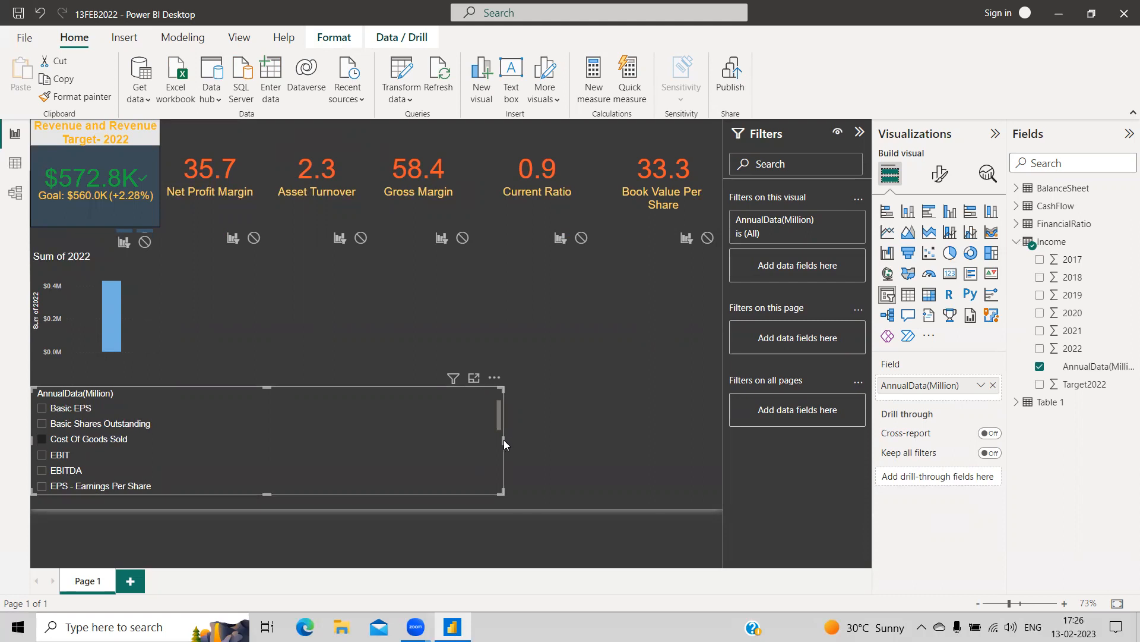
pyautogui.moveTo(504, 440); pyautogui.dragTo(187, 437)
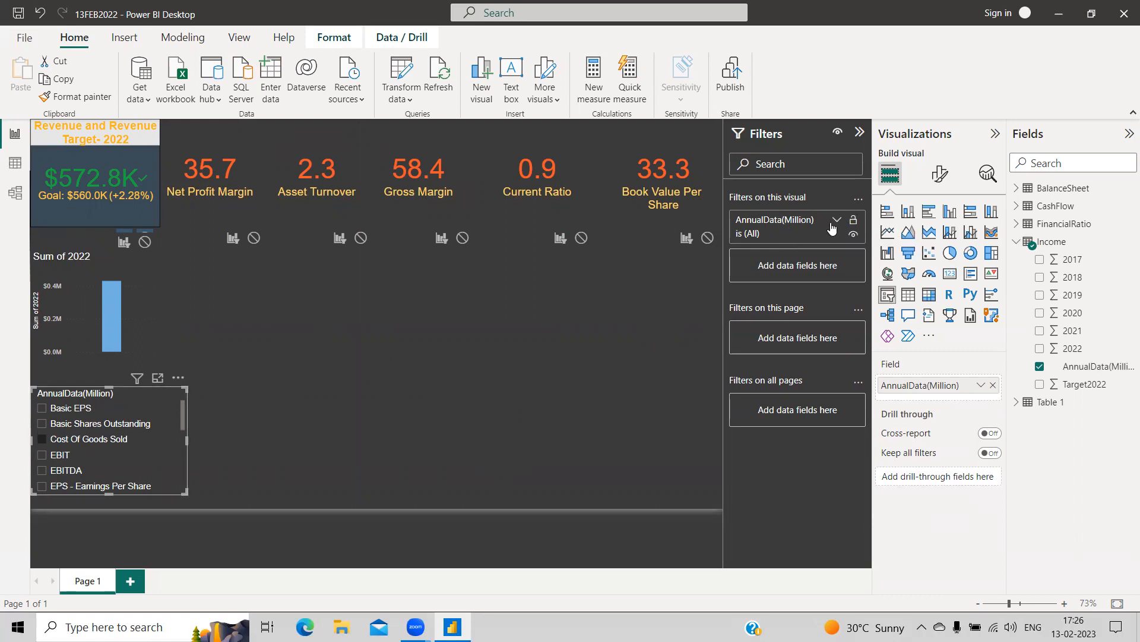
pyautogui.click(835, 221)
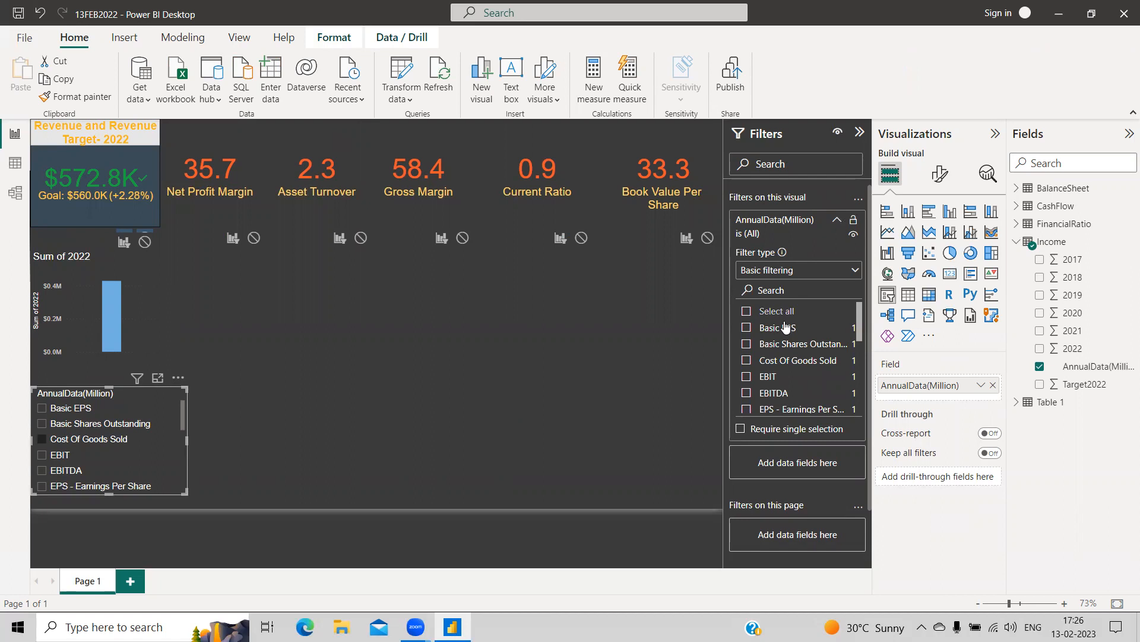
pyautogui.scroll(-1, 793, 340)
pyautogui.scroll(-2, 793, 342)
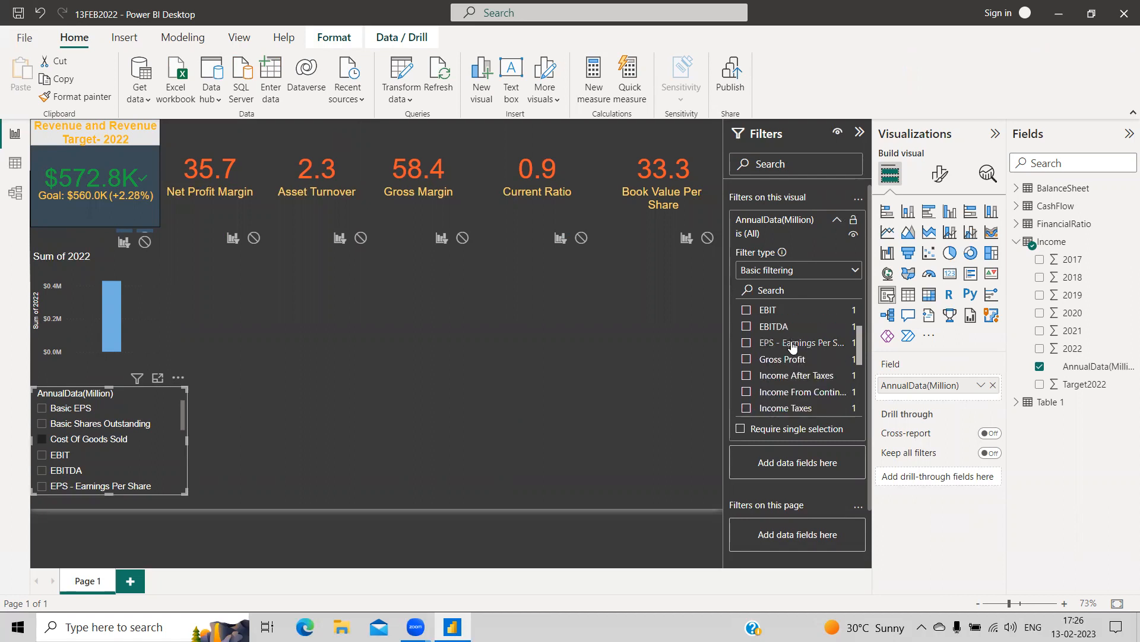
pyautogui.click(749, 360)
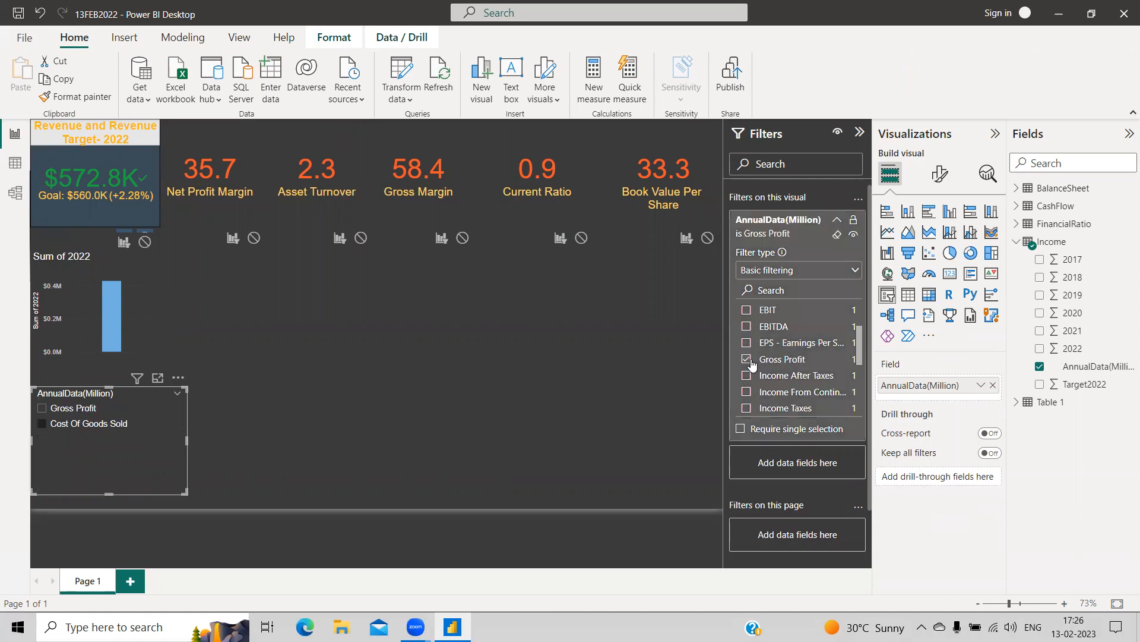
# Add Operating Income and Revenue to the slicer's AnnualData(Million) filter and deselect the visual.
pyautogui.scroll(1, 765, 346)
pyautogui.scroll(-1, 775, 344)
pyautogui.scroll(-1, 777, 345)
pyautogui.scroll(-2, 787, 368)
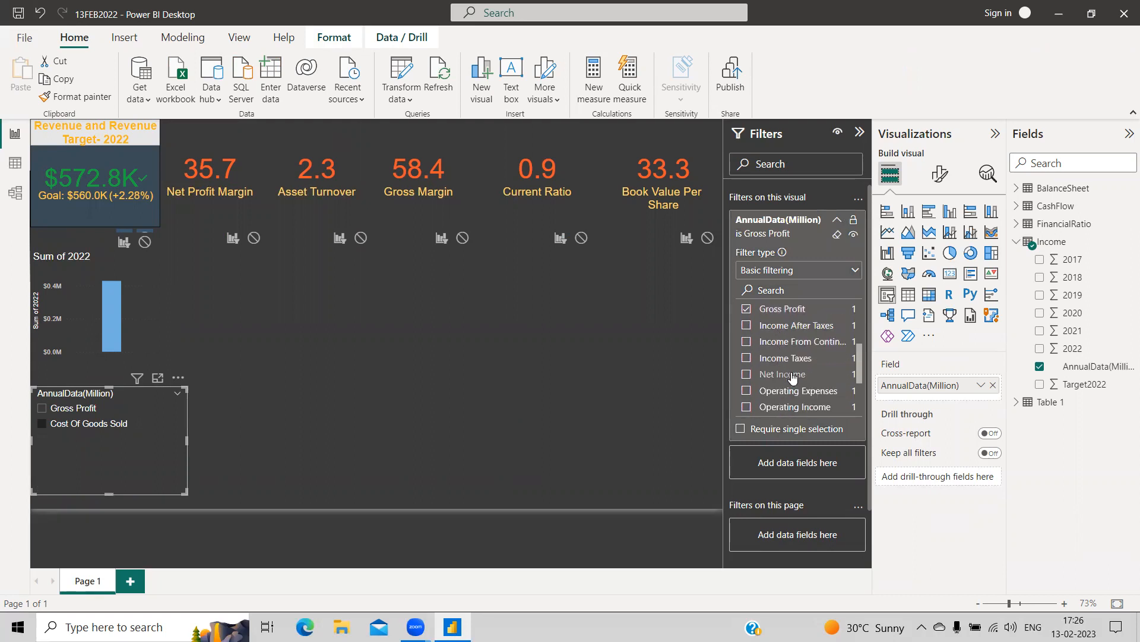
pyautogui.click(747, 406)
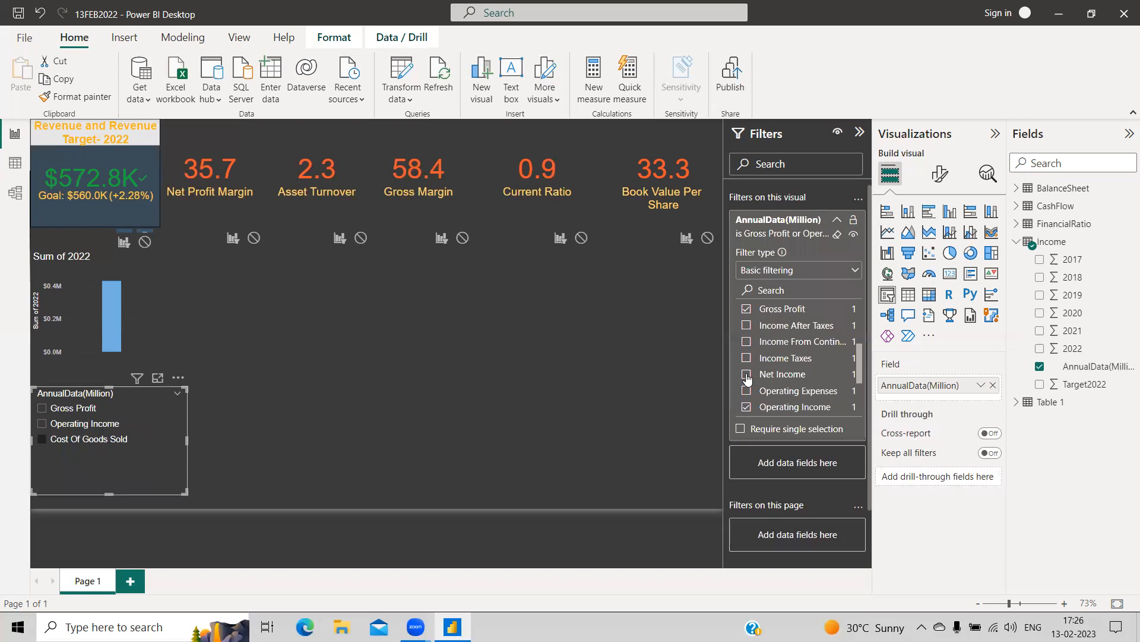
pyautogui.scroll(-2, 749, 374)
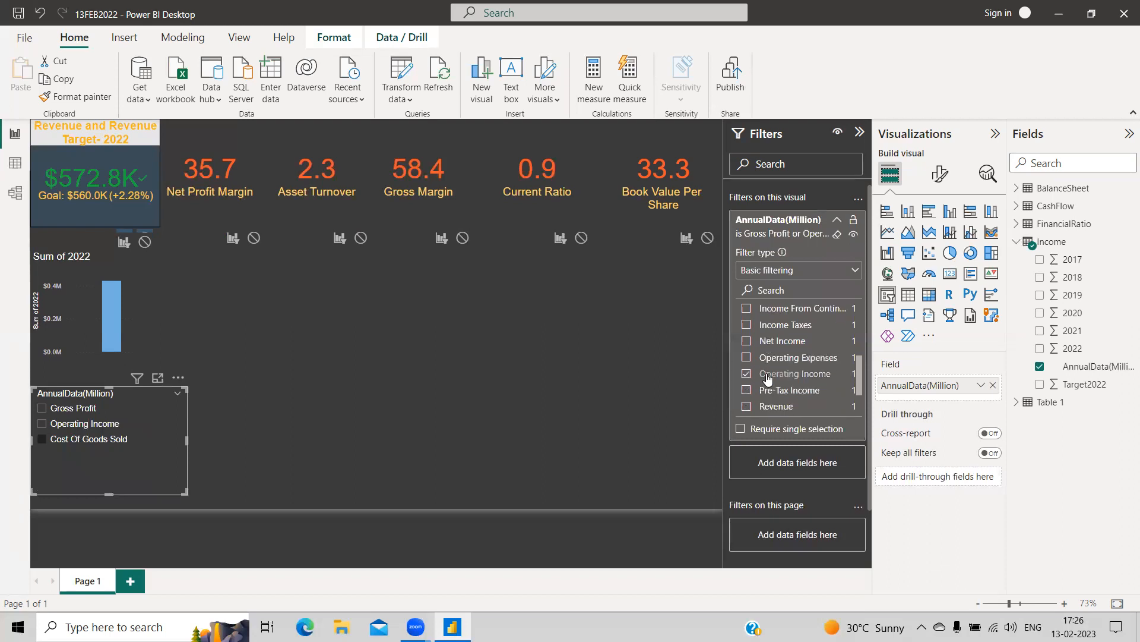
pyautogui.click(746, 408)
pyautogui.click(641, 379)
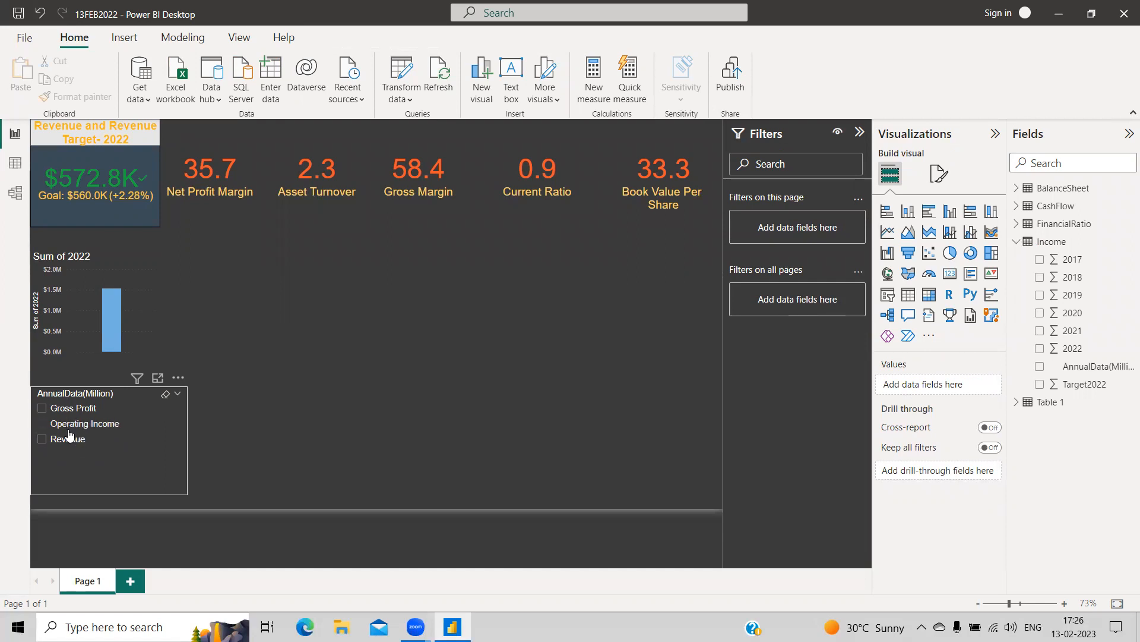
# Move the slicer slightly up towards the column chart and narrow it a little.
pyautogui.moveTo(71, 440)
pyautogui.mouseDown()
pyautogui.moveTo(93, 433)
pyautogui.moveTo(68, 434)
pyautogui.mouseUp()
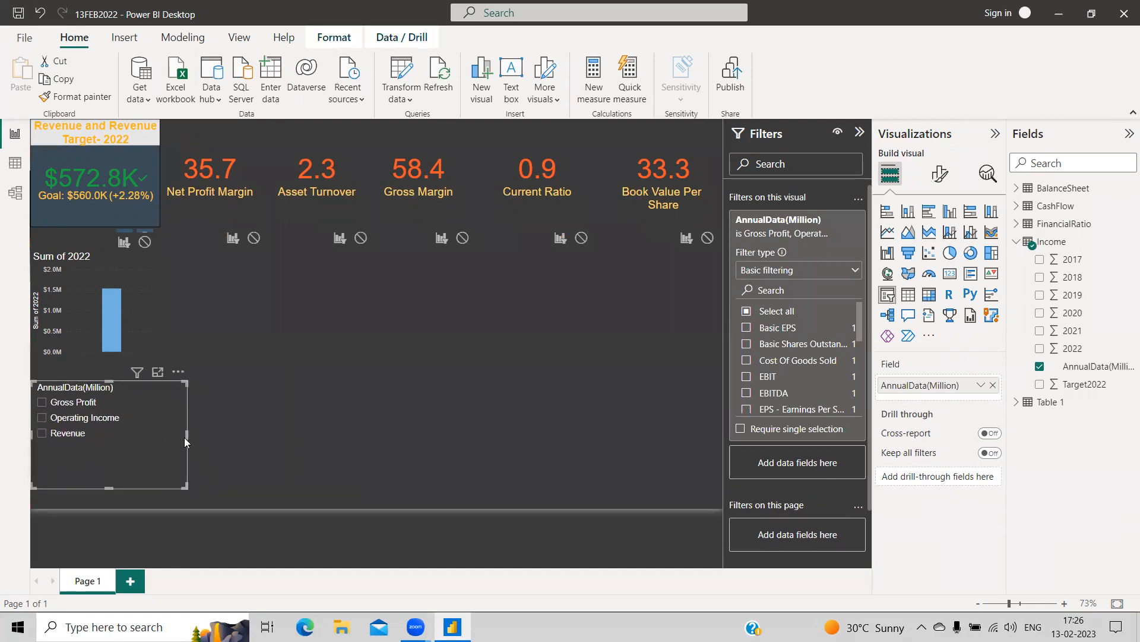
pyautogui.moveTo(187, 435); pyautogui.dragTo(172, 435)
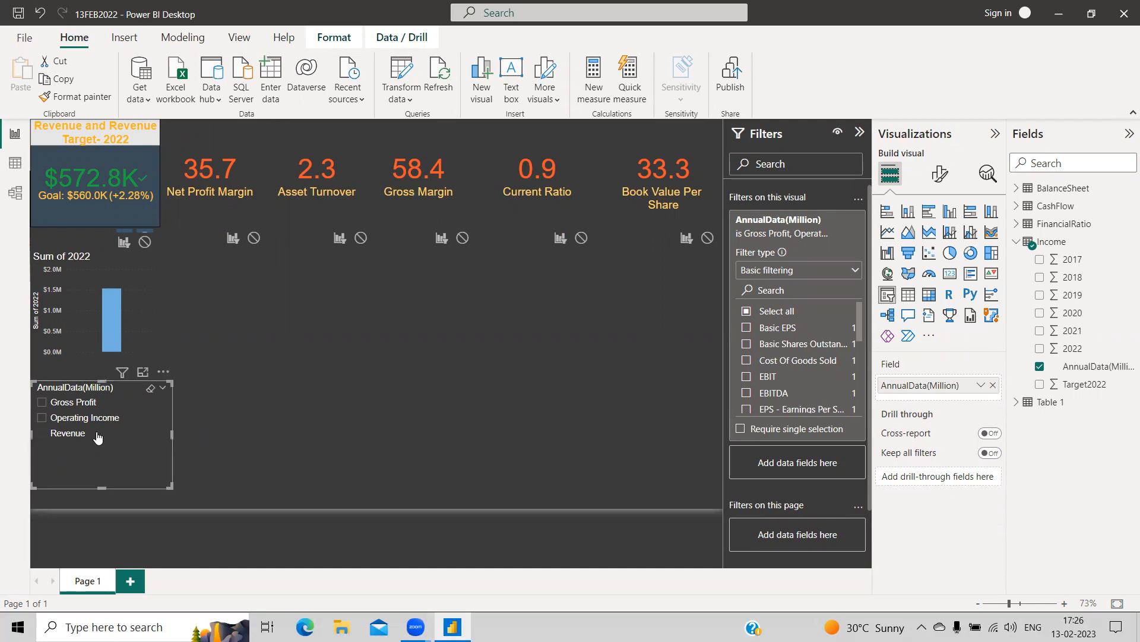
# Filter the column chart with the AnnualData(Million) slicer by Gross Profit, Operating Income and Revenue in turn.
pyautogui.click(41, 404)
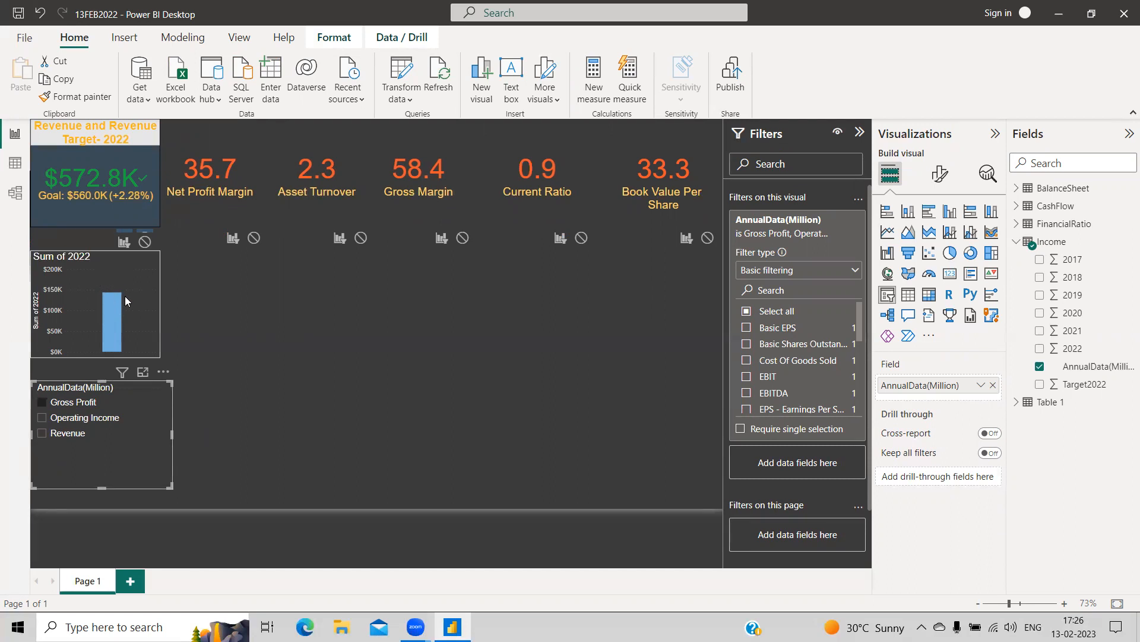
pyautogui.click(77, 418)
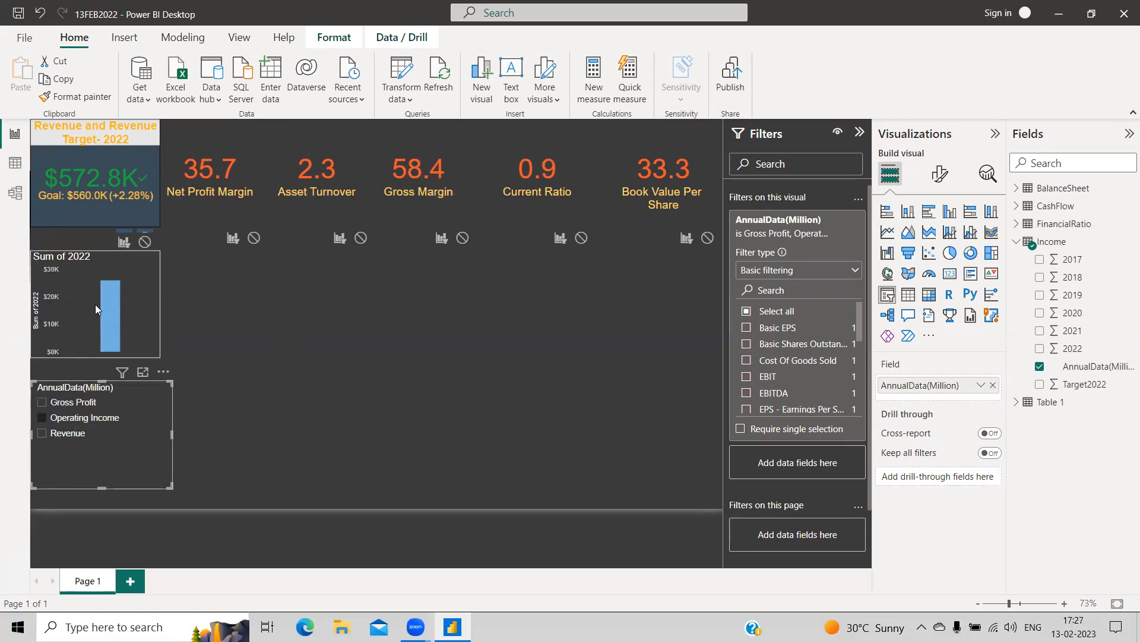
pyautogui.click(69, 433)
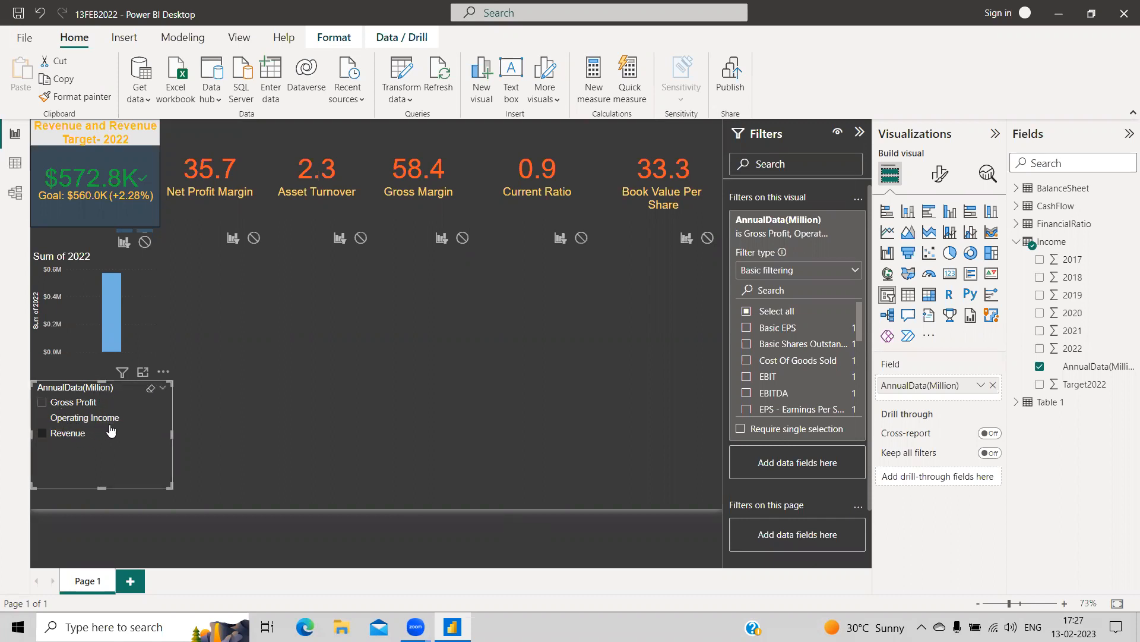
# Change the AnnualData(Million) slicer's style to Tile, and finally to Dropdown.
pyautogui.click(937, 176)
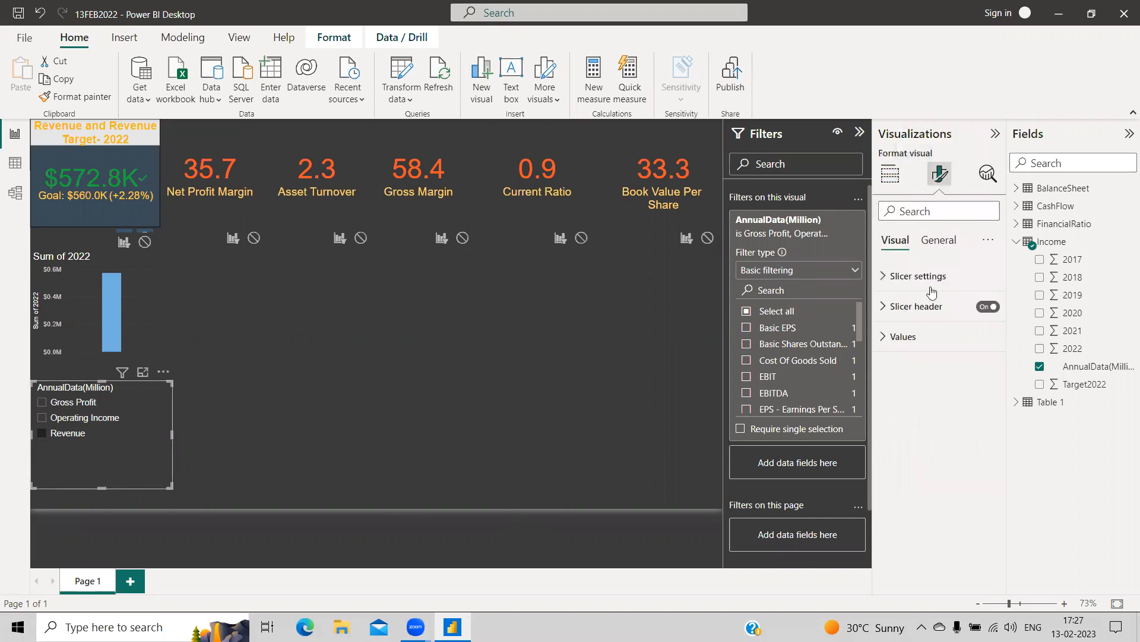
pyautogui.click(887, 278)
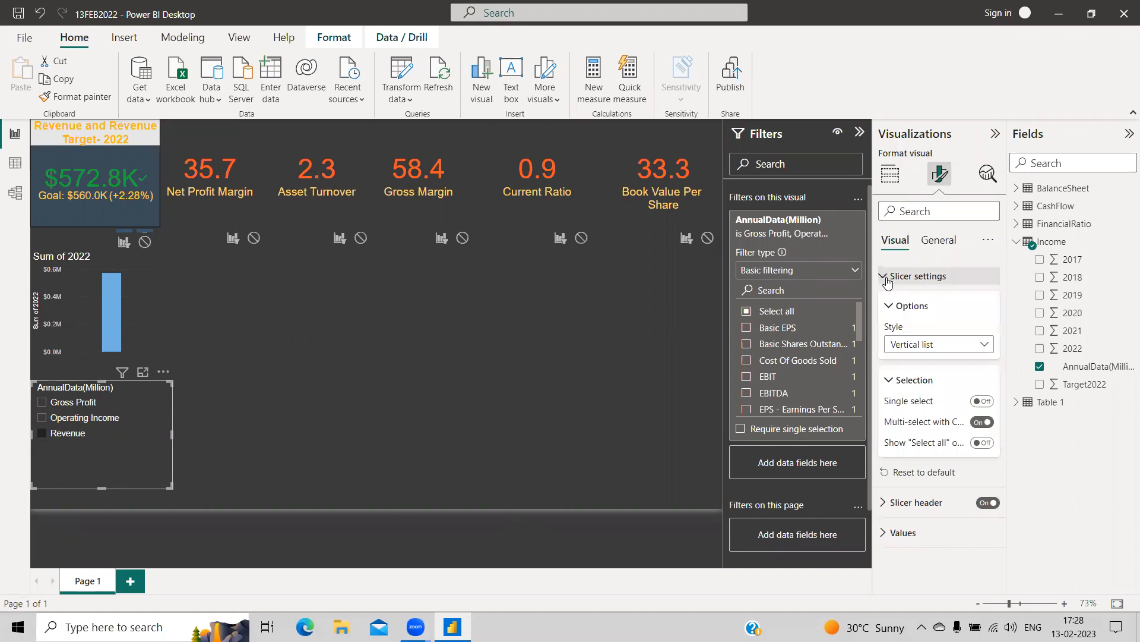
pyautogui.click(939, 346)
pyautogui.click(913, 388)
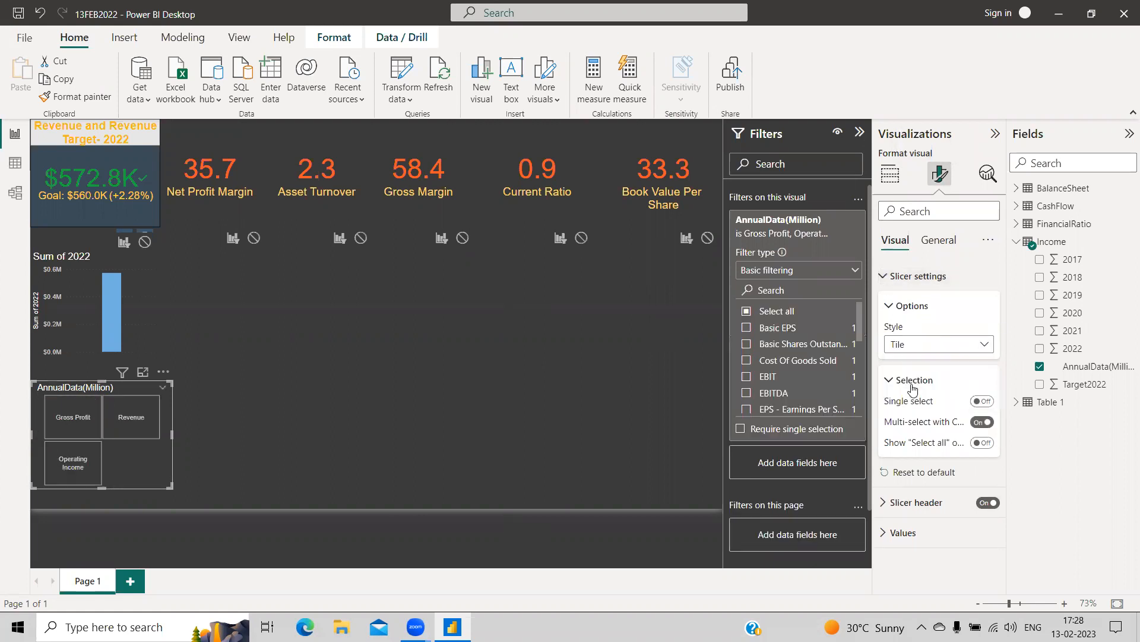
pyautogui.click(916, 349)
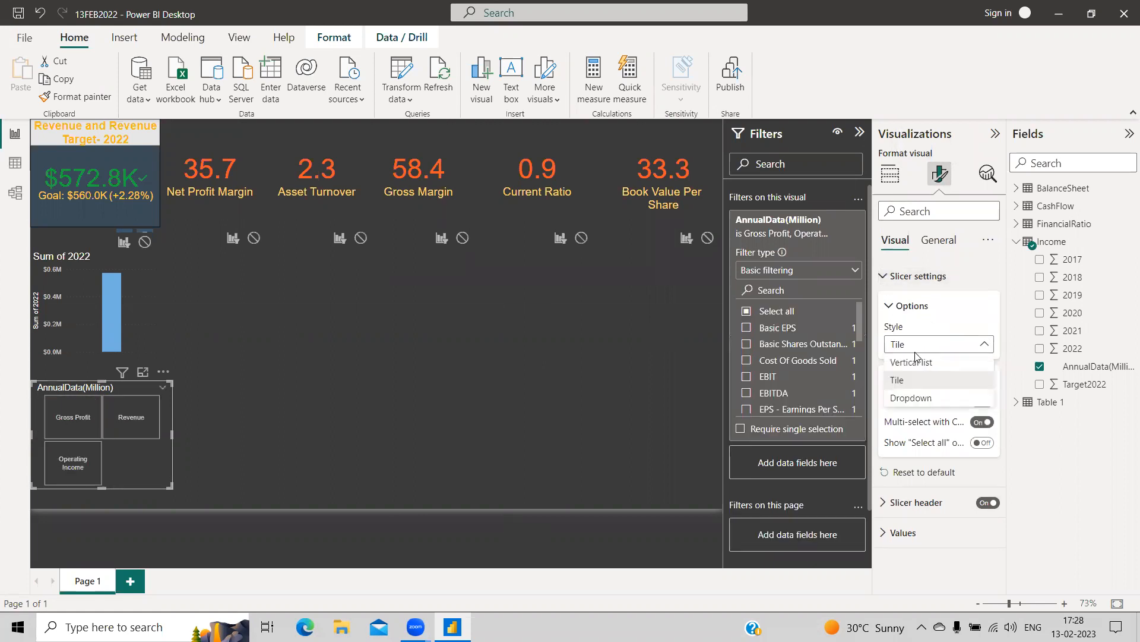
pyautogui.click(912, 398)
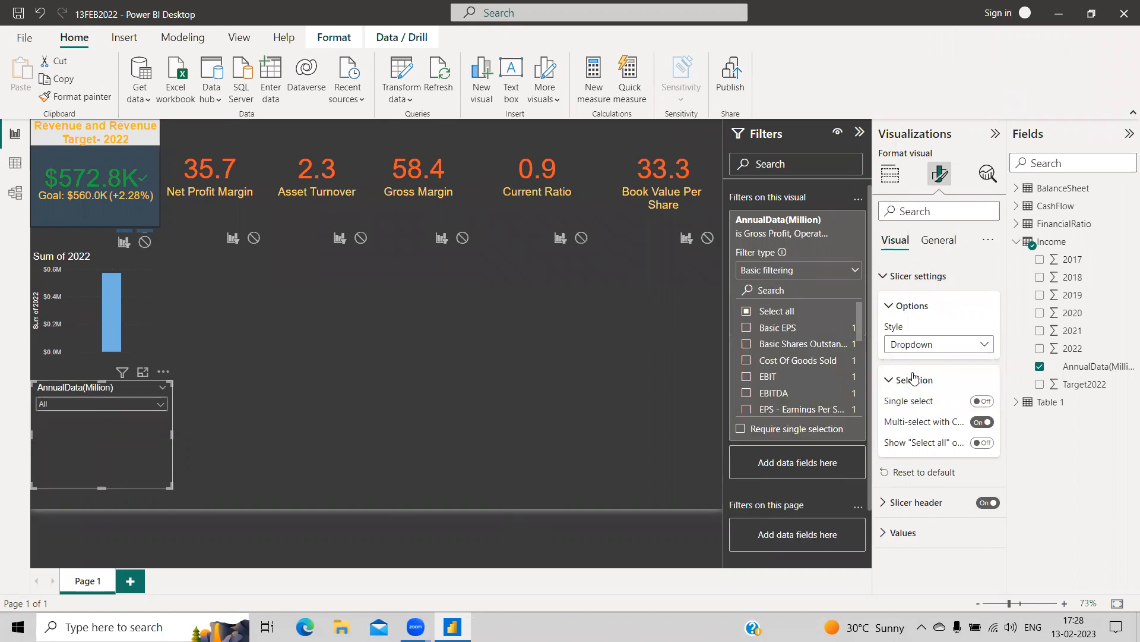
# Choose Revenue in the dropdown slicer, and switch the selection to Operating Income.
pyautogui.click(161, 406)
pyautogui.click(84, 323)
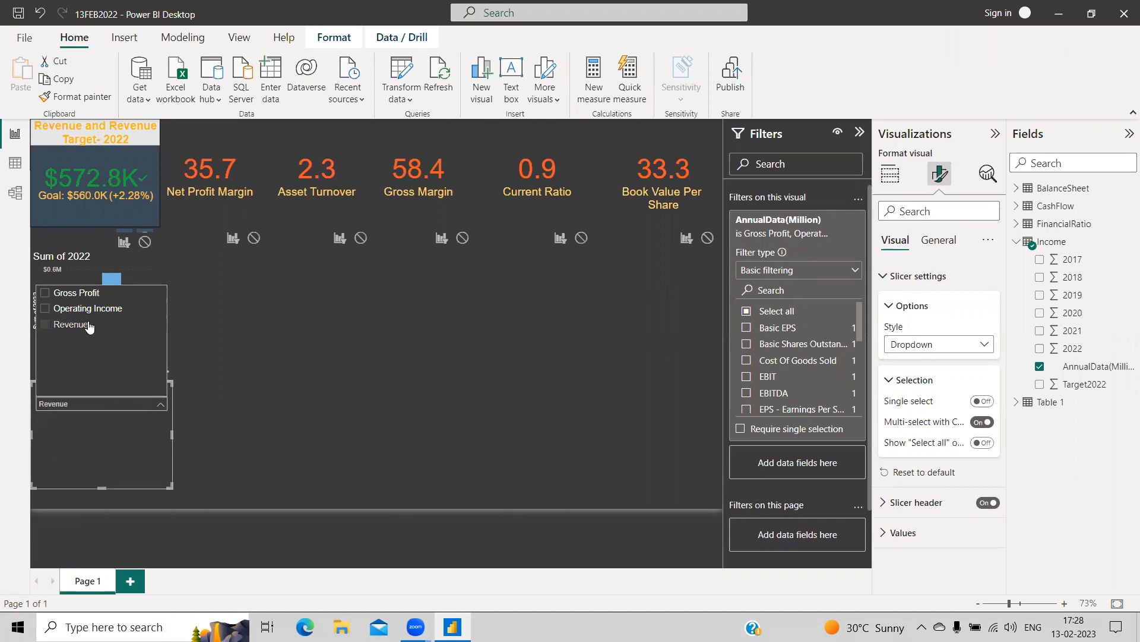
pyautogui.click(83, 308)
pyautogui.click(212, 413)
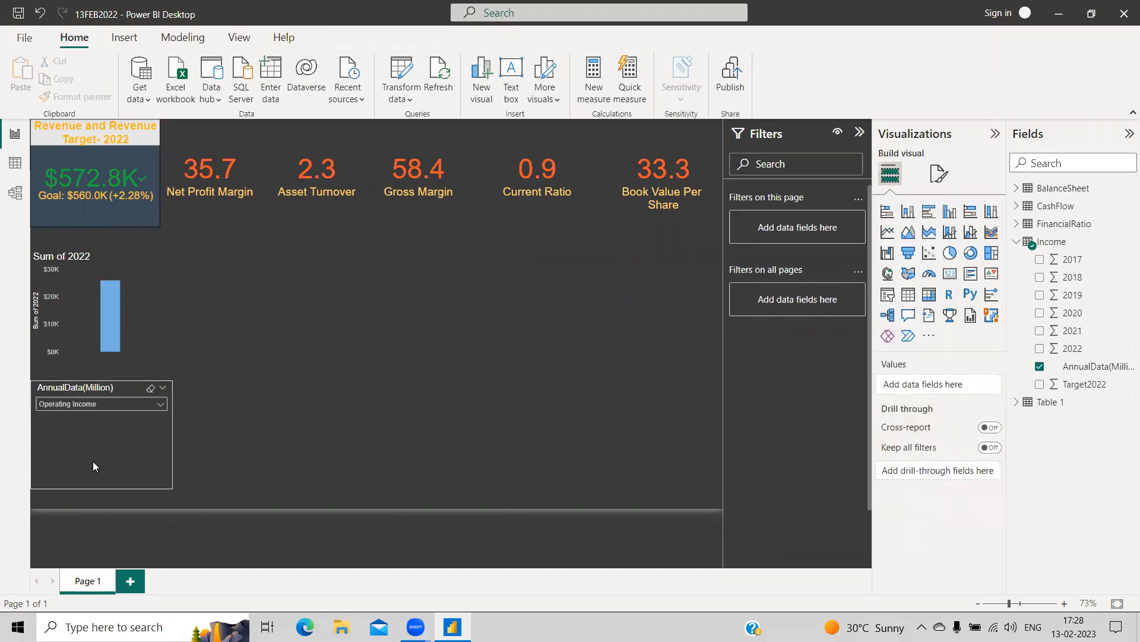
# Shorten the AnnualData(Million) slicer to about half its height and move it down below the column chart.
pyautogui.click(98, 486)
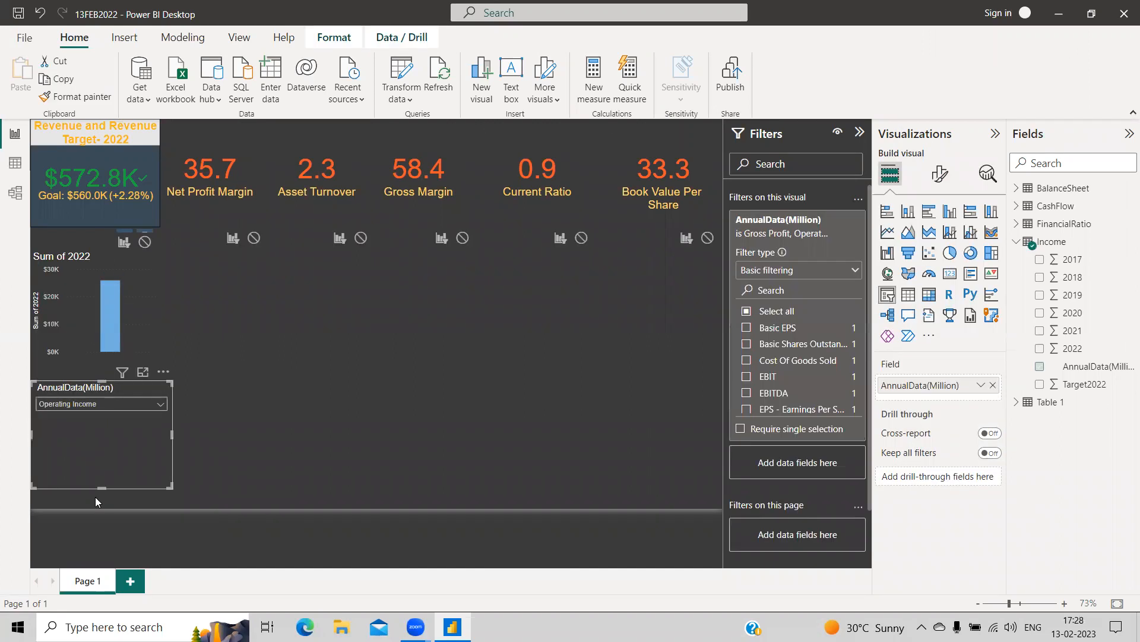
pyautogui.moveTo(100, 487); pyautogui.dragTo(104, 434)
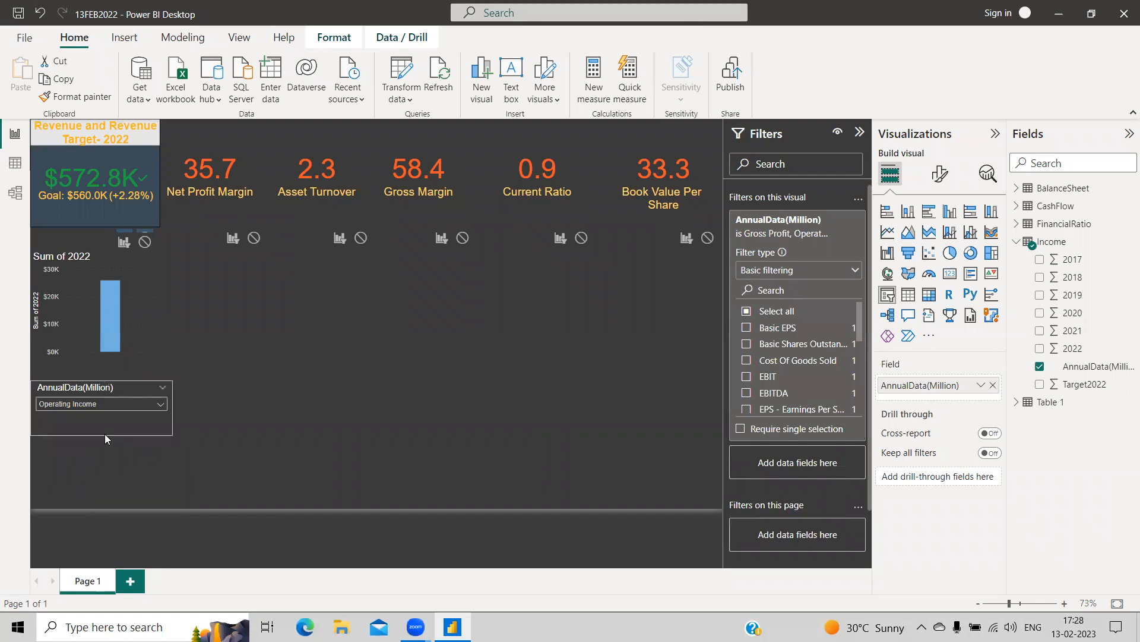
pyautogui.moveTo(113, 387); pyautogui.dragTo(116, 436)
# Stretch the Sum of 2022 column chart downward to fill the gap above the slicer.
pyautogui.click(97, 300)
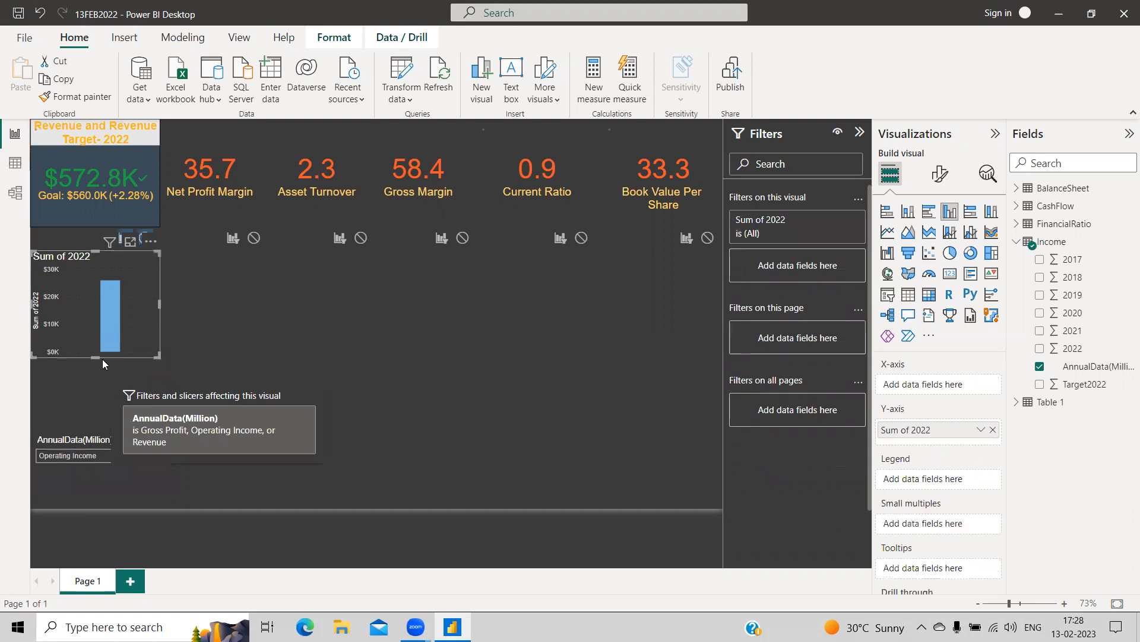
pyautogui.moveTo(94, 359); pyautogui.dragTo(87, 401)
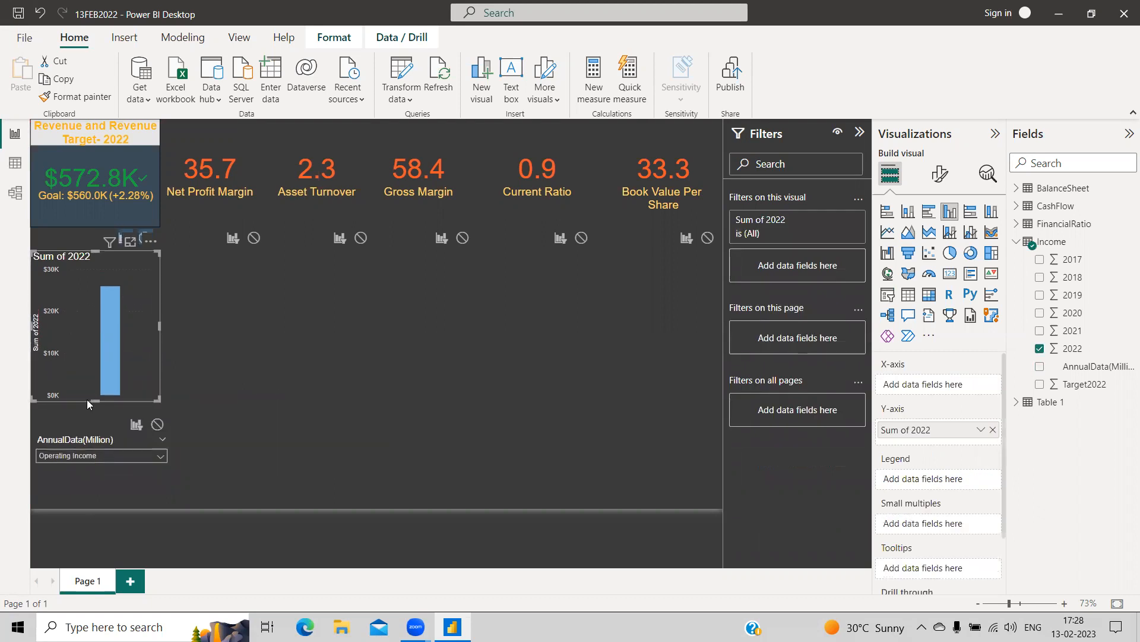
pyautogui.click(203, 399)
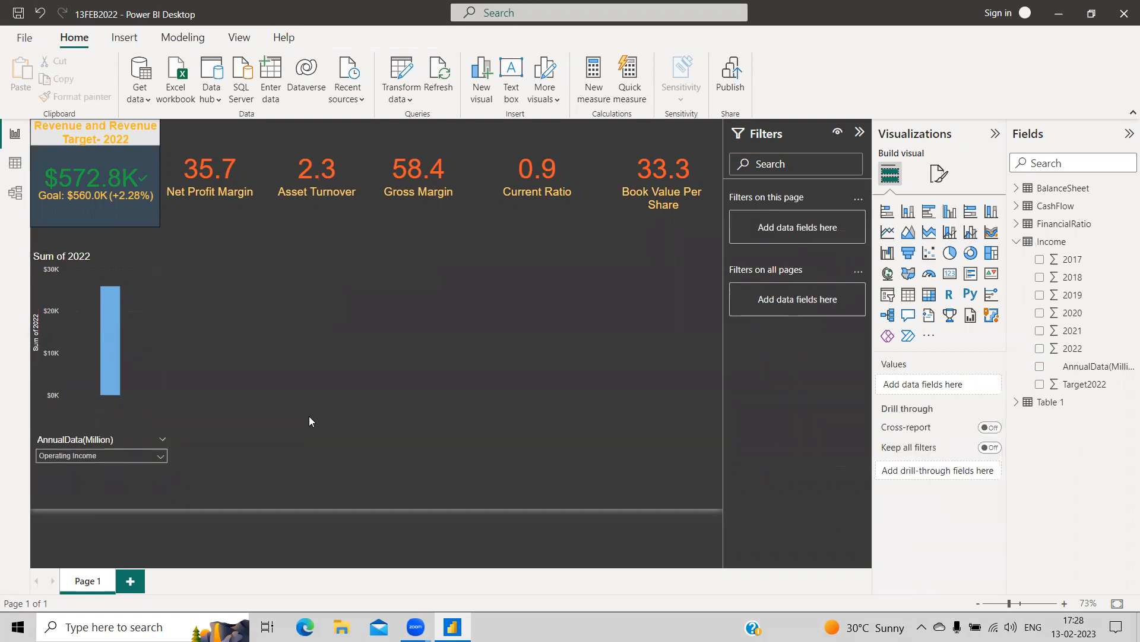
# Clear the Operating Income selection so that the slicer applies to all items.
pyautogui.click(94, 456)
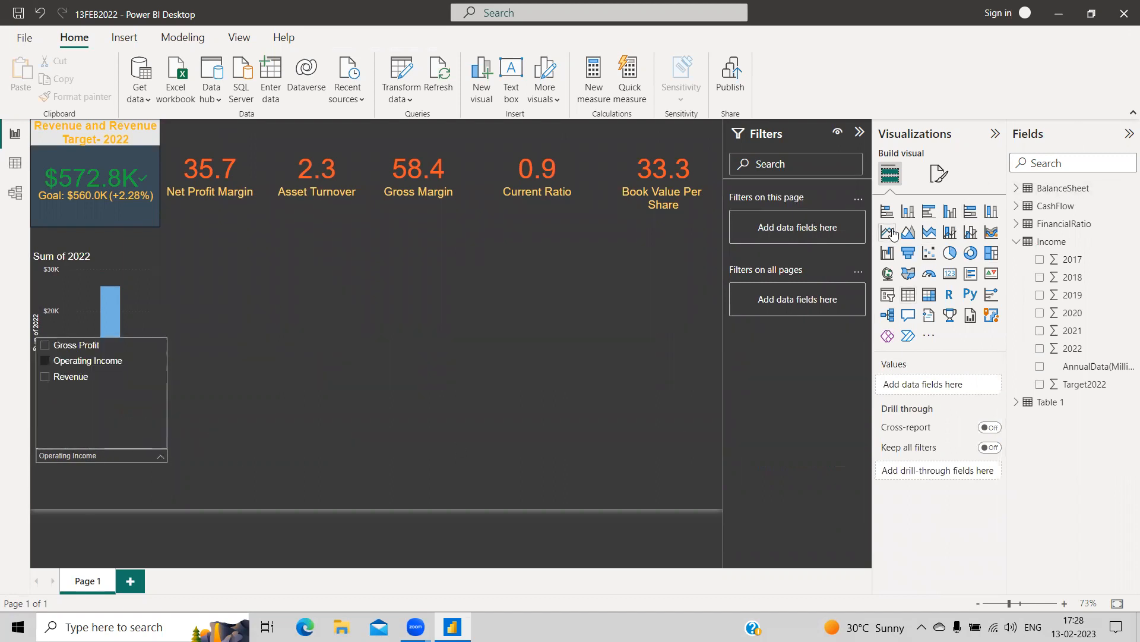
pyautogui.click(113, 361)
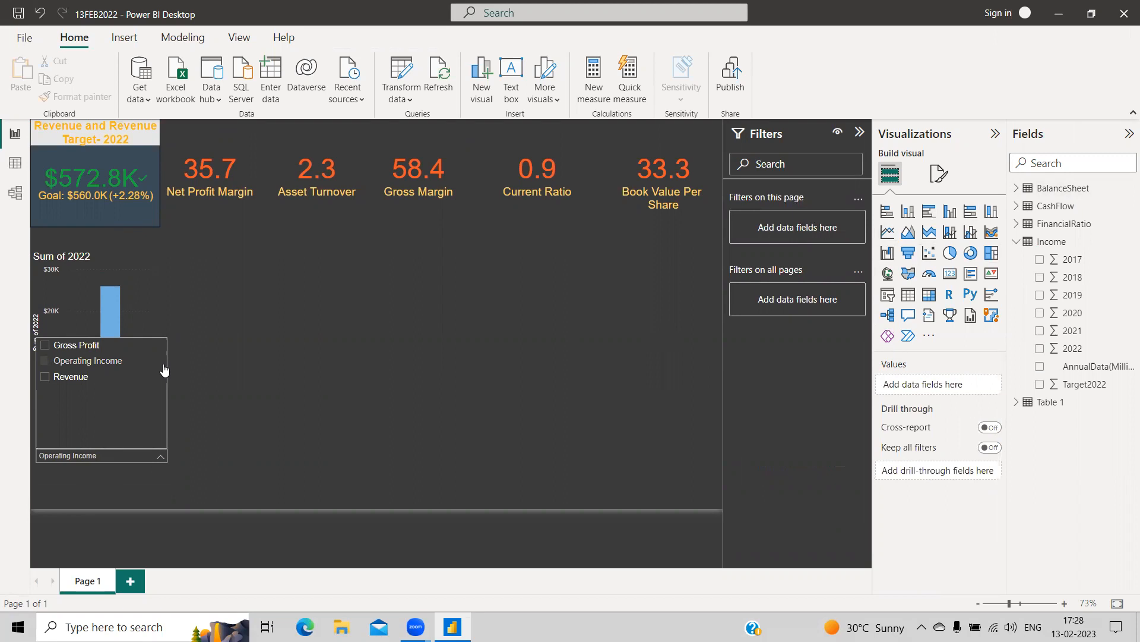
pyautogui.click(939, 173)
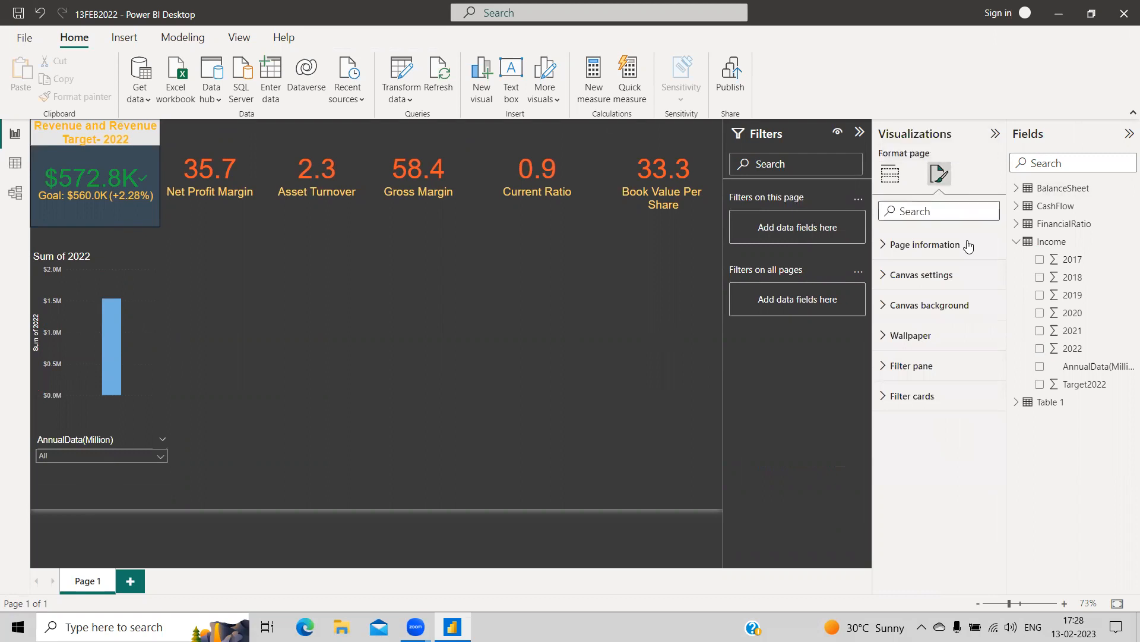
pyautogui.click(94, 455)
pyautogui.click(162, 458)
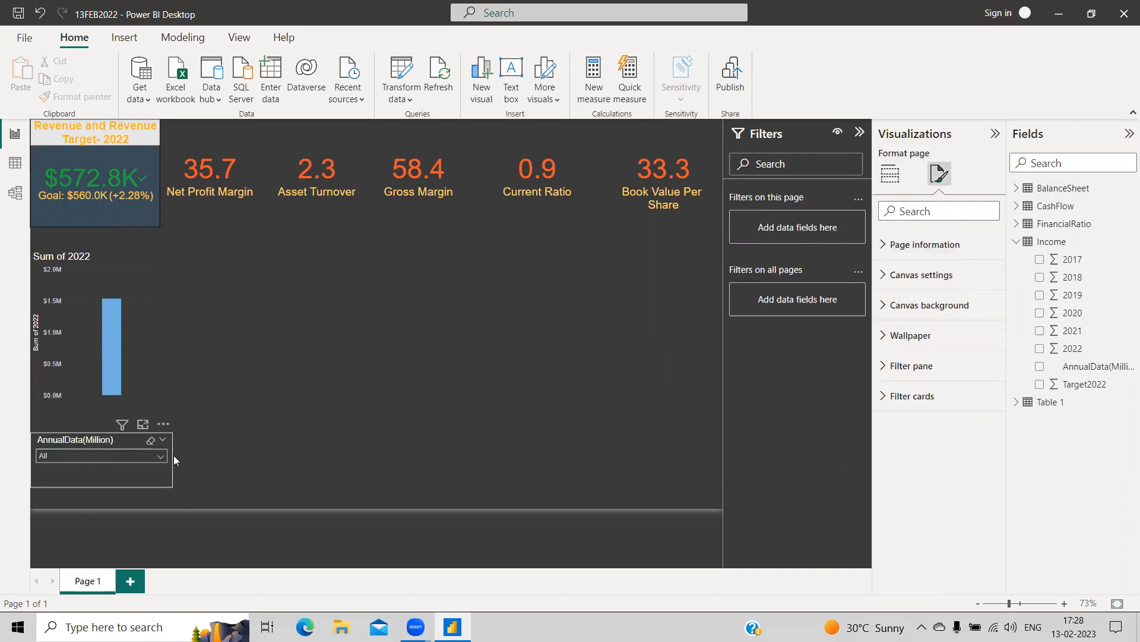
# Increase the font size of the AnnualData(Million) slicer's values to 15.
pyautogui.click(169, 446)
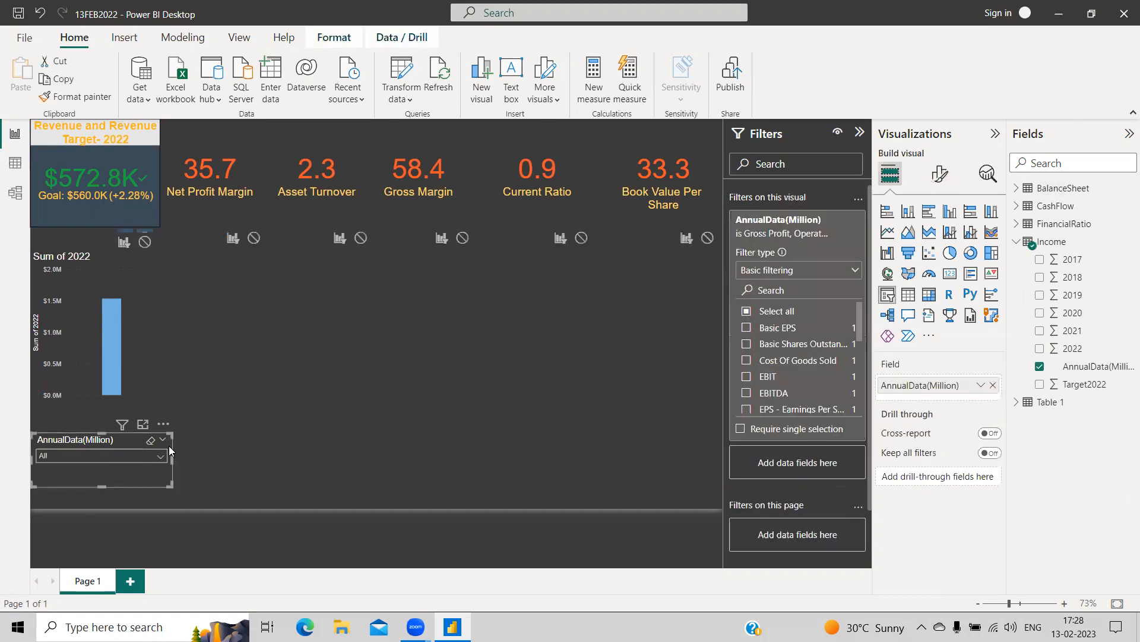
pyautogui.click(942, 175)
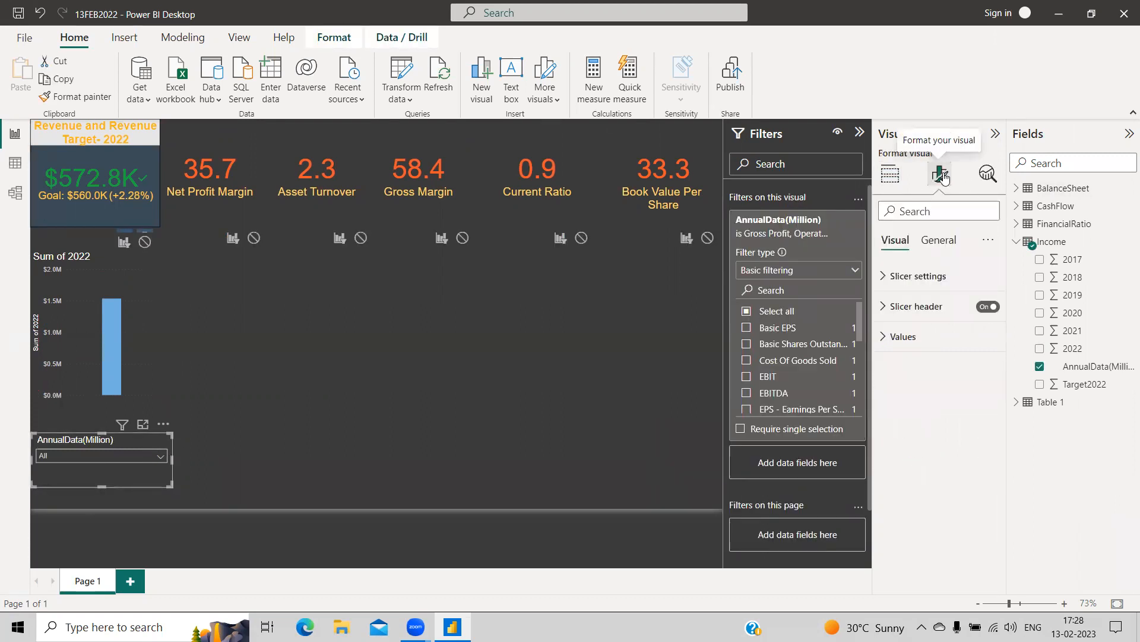
pyautogui.click(896, 334)
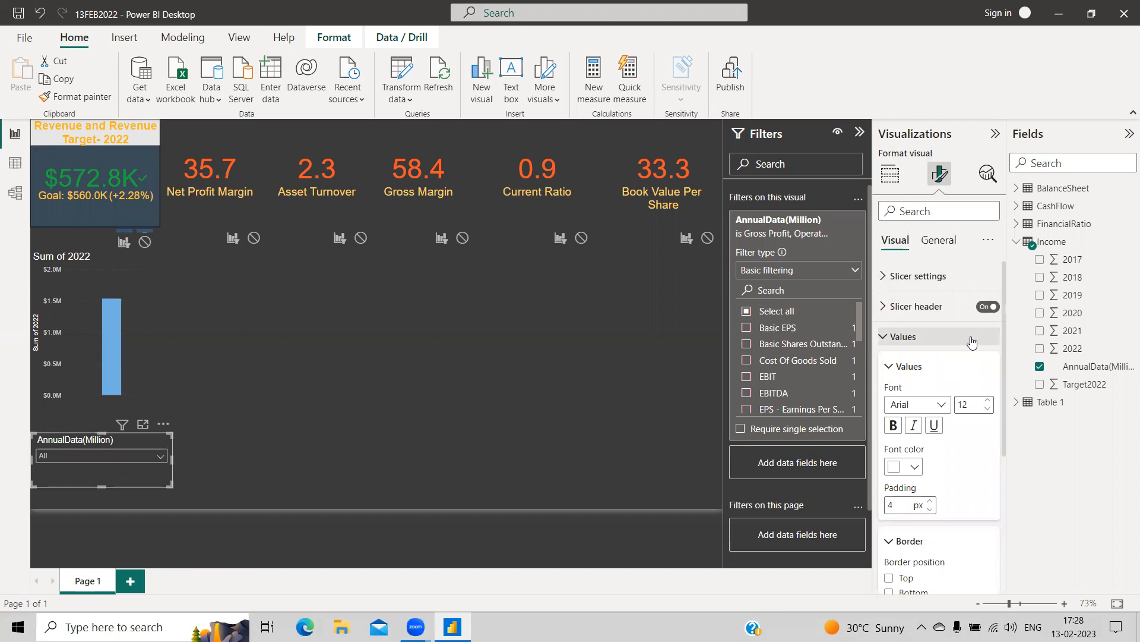
pyautogui.click(988, 402)
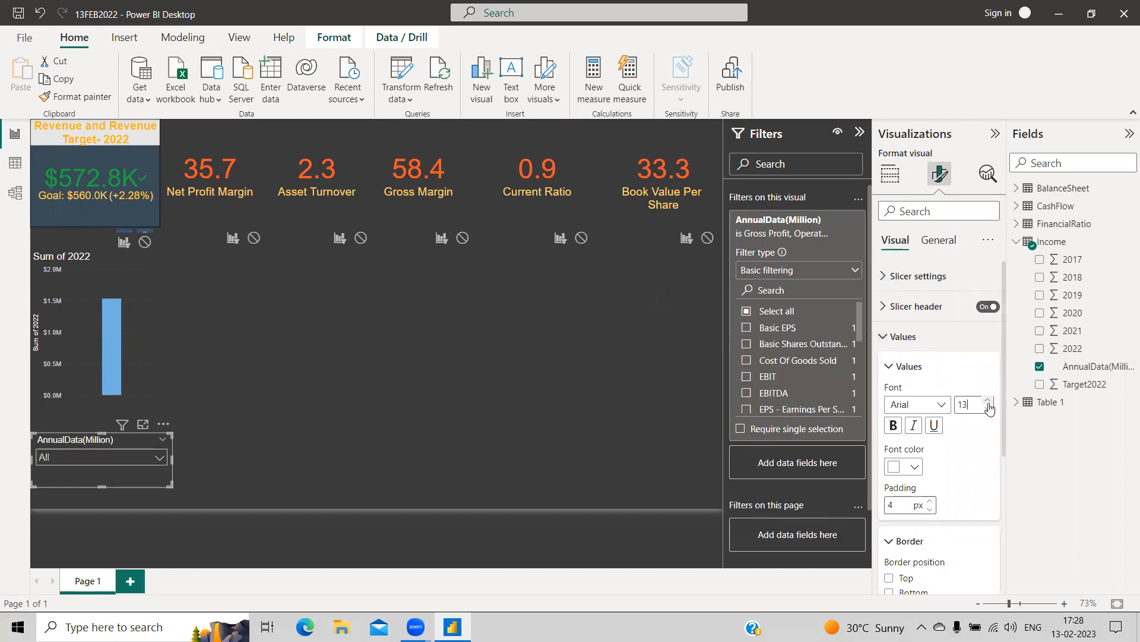
pyautogui.click(988, 402)
pyautogui.click(988, 402)
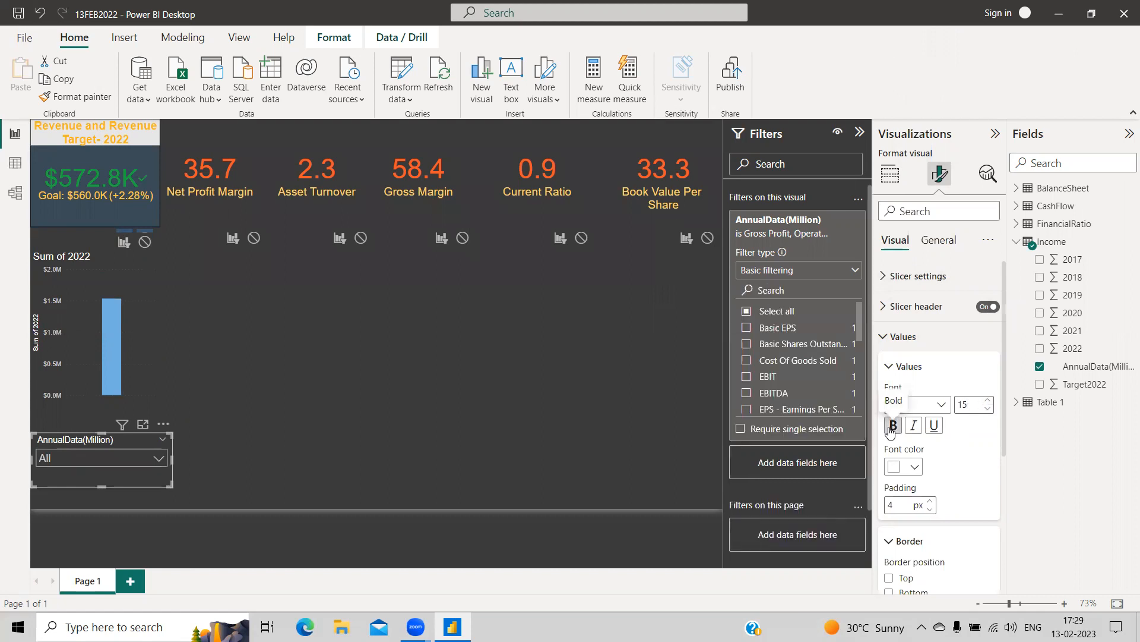
# Set the slicer's background to medium blue, and replace it with the palest blue theme tint.
pyautogui.click(938, 244)
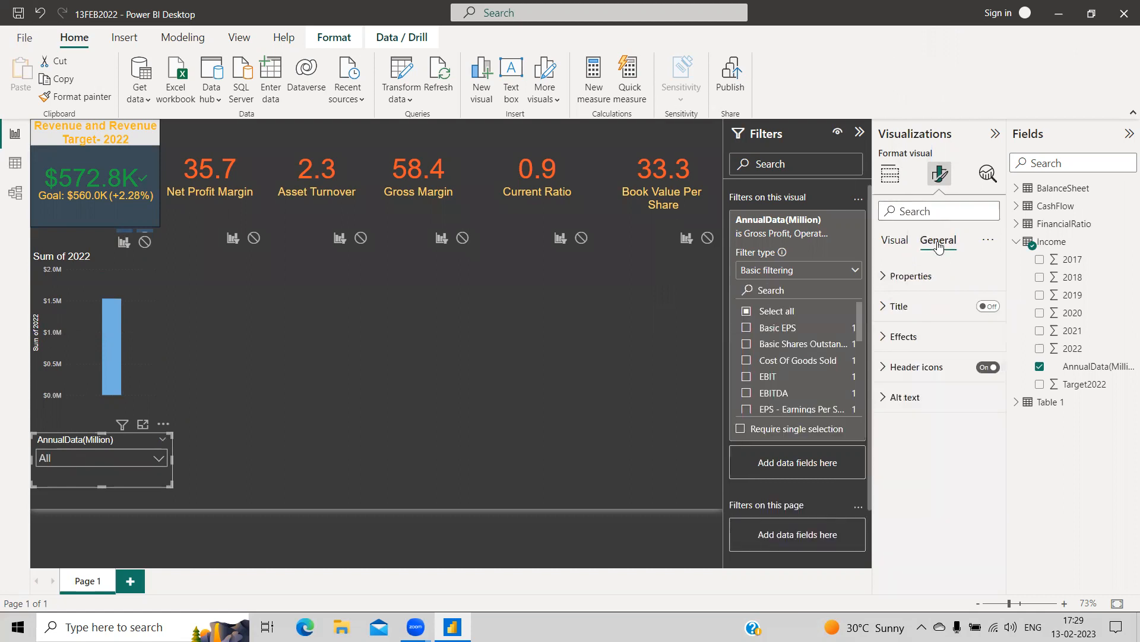
pyautogui.click(924, 278)
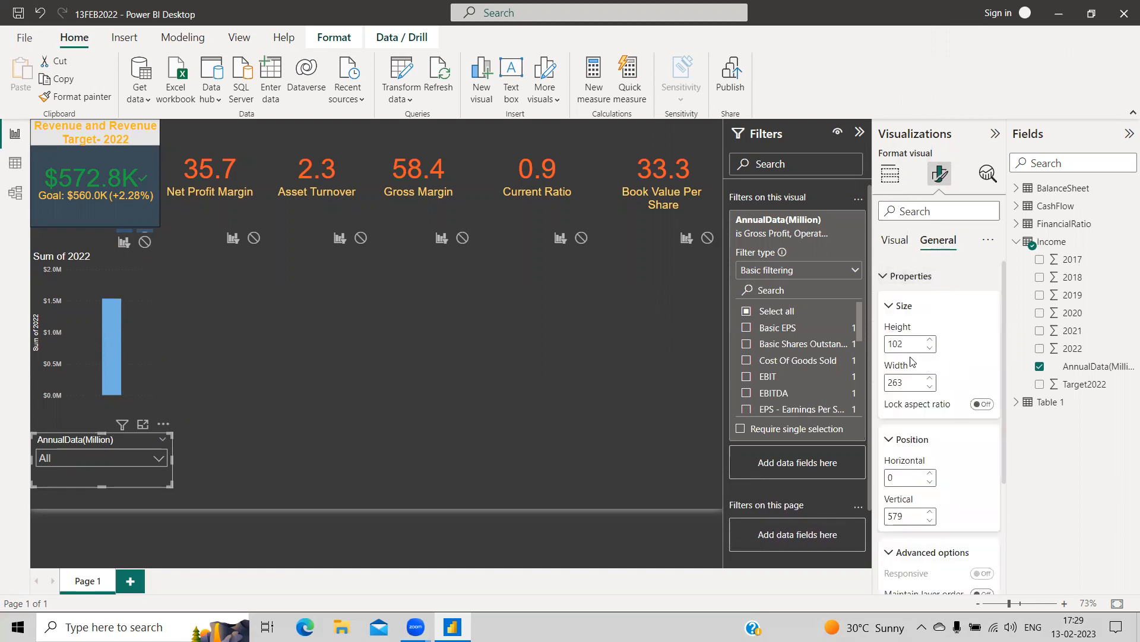
pyautogui.scroll(-3, 915, 380)
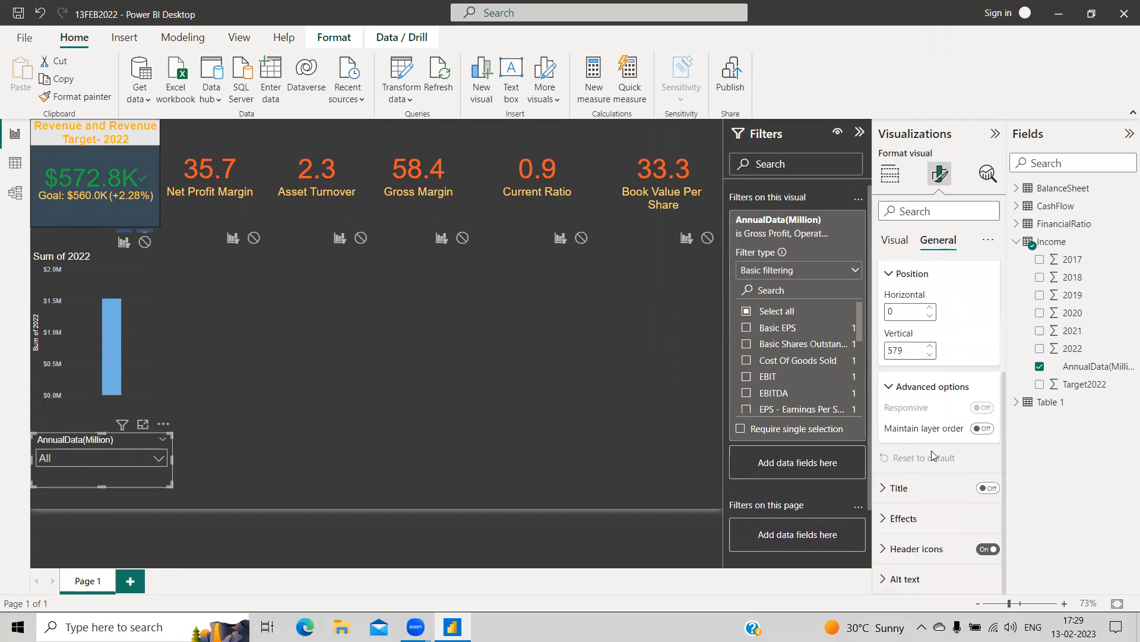
pyautogui.click(888, 518)
pyautogui.scroll(-3, 950, 500)
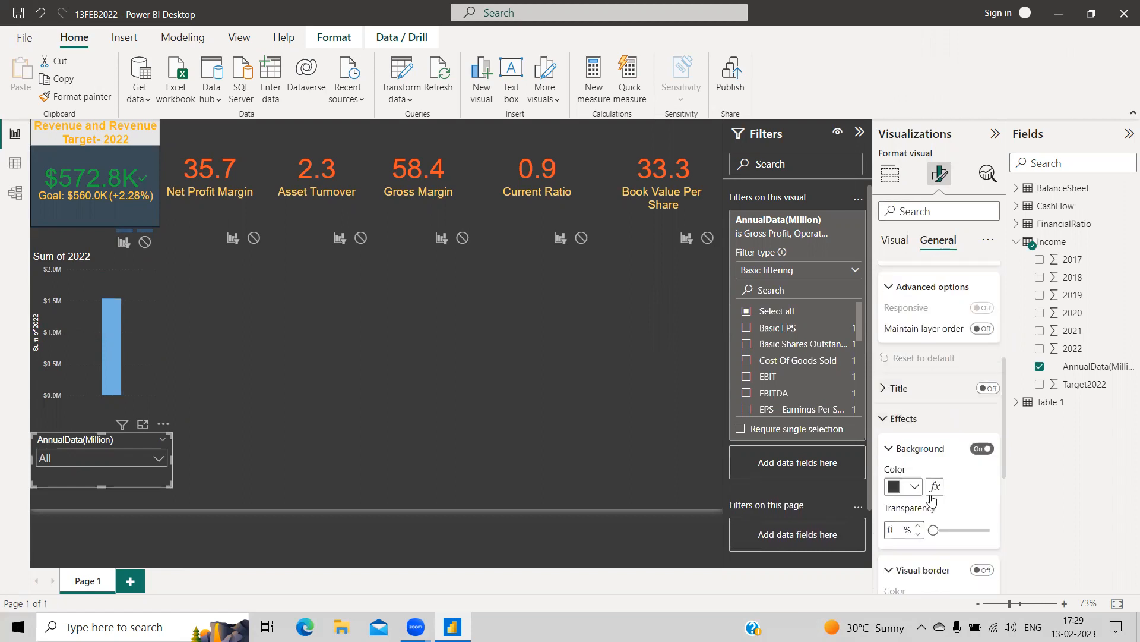
pyautogui.click(916, 494)
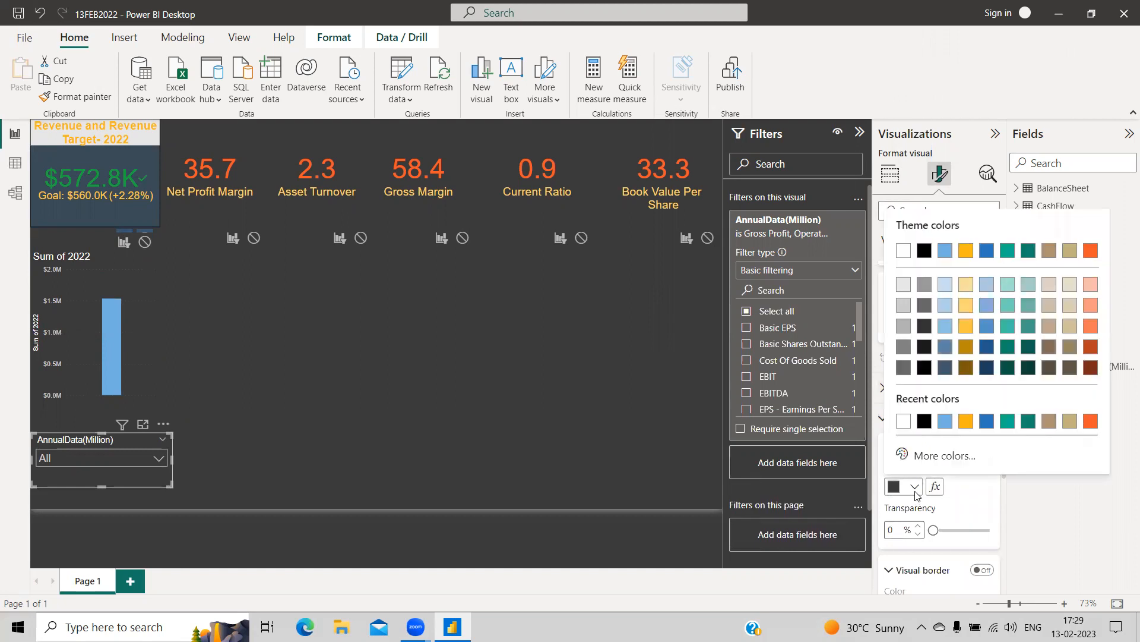
pyautogui.click(946, 422)
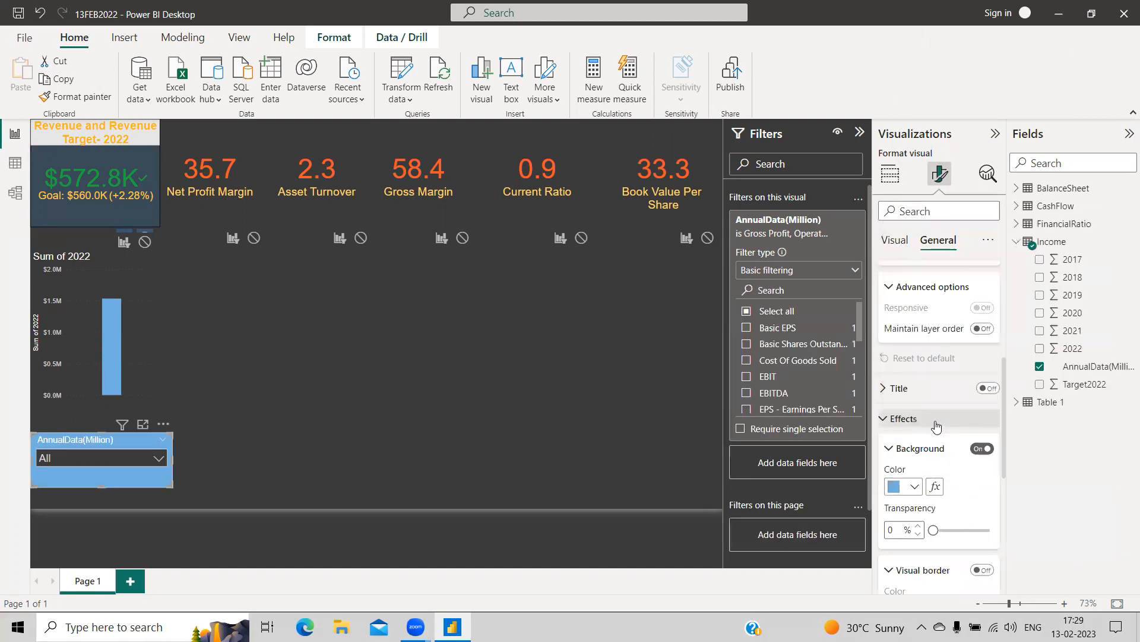
pyautogui.click(915, 487)
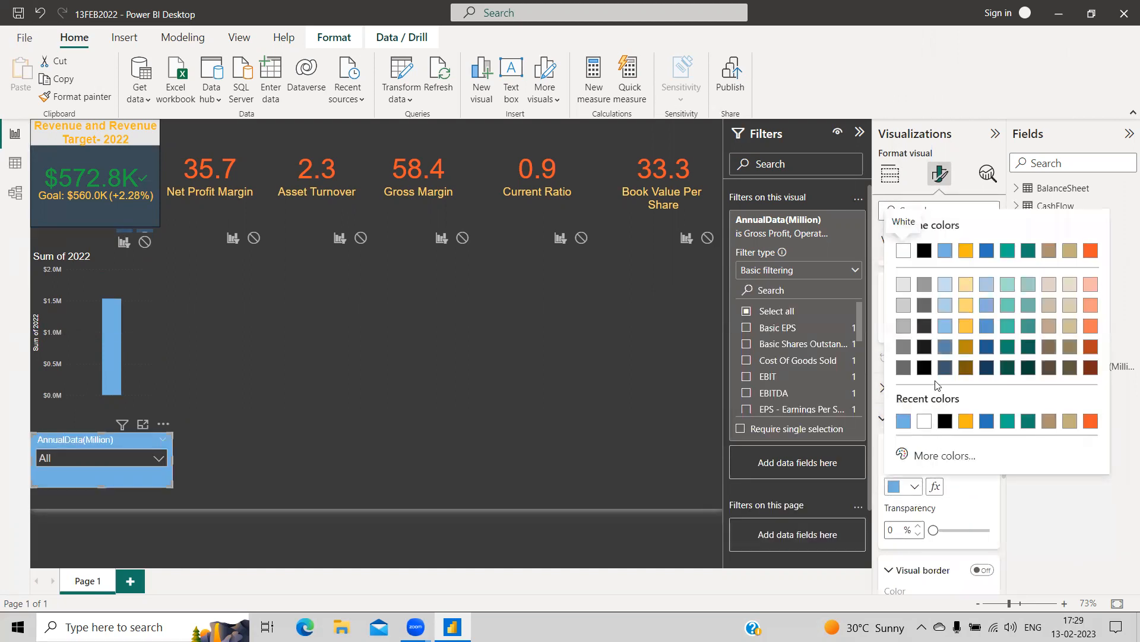
pyautogui.click(940, 290)
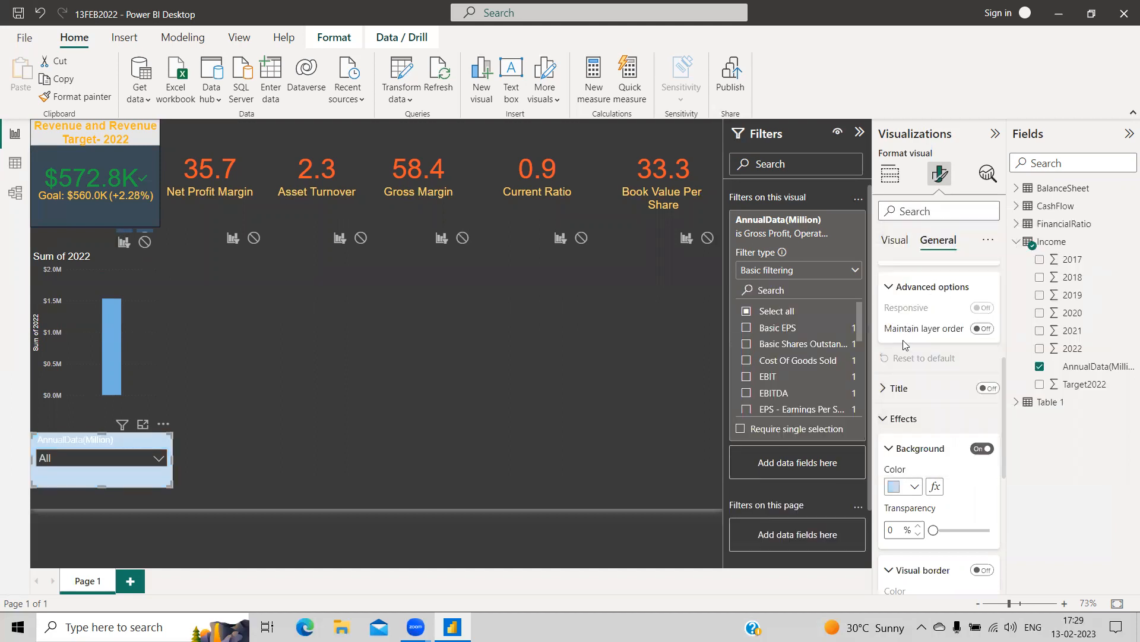
pyautogui.click(885, 419)
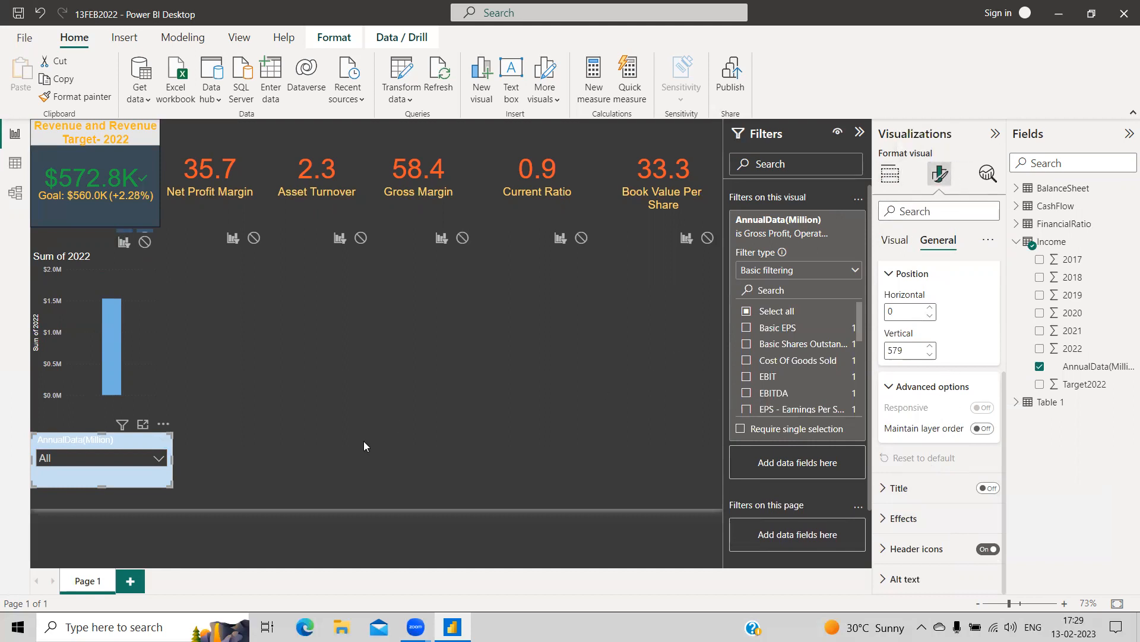
pyautogui.click(384, 454)
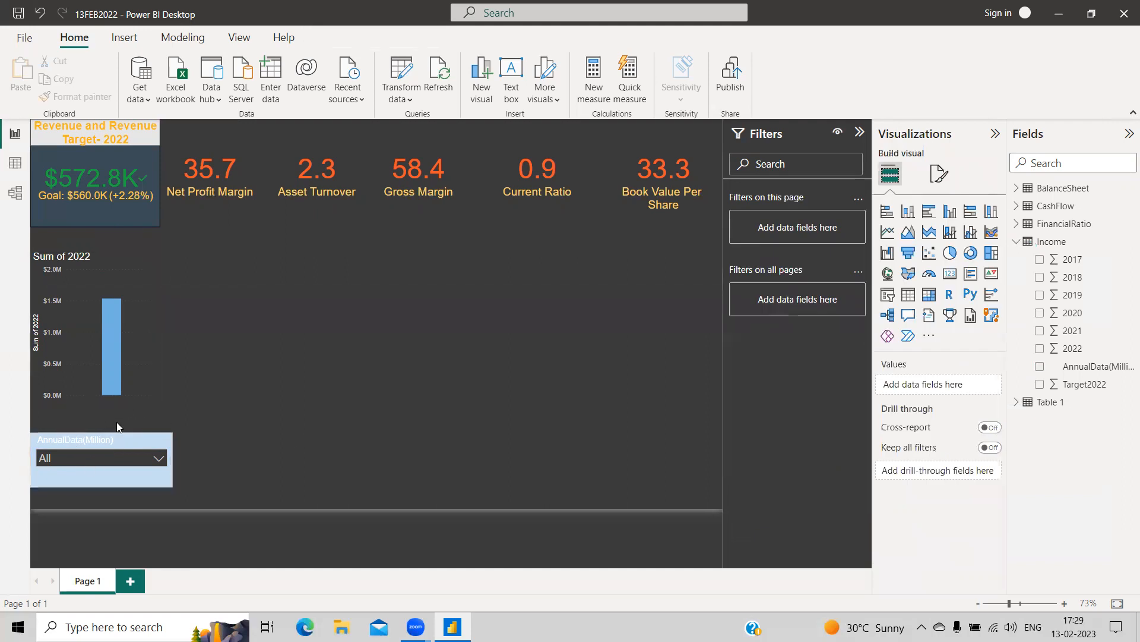
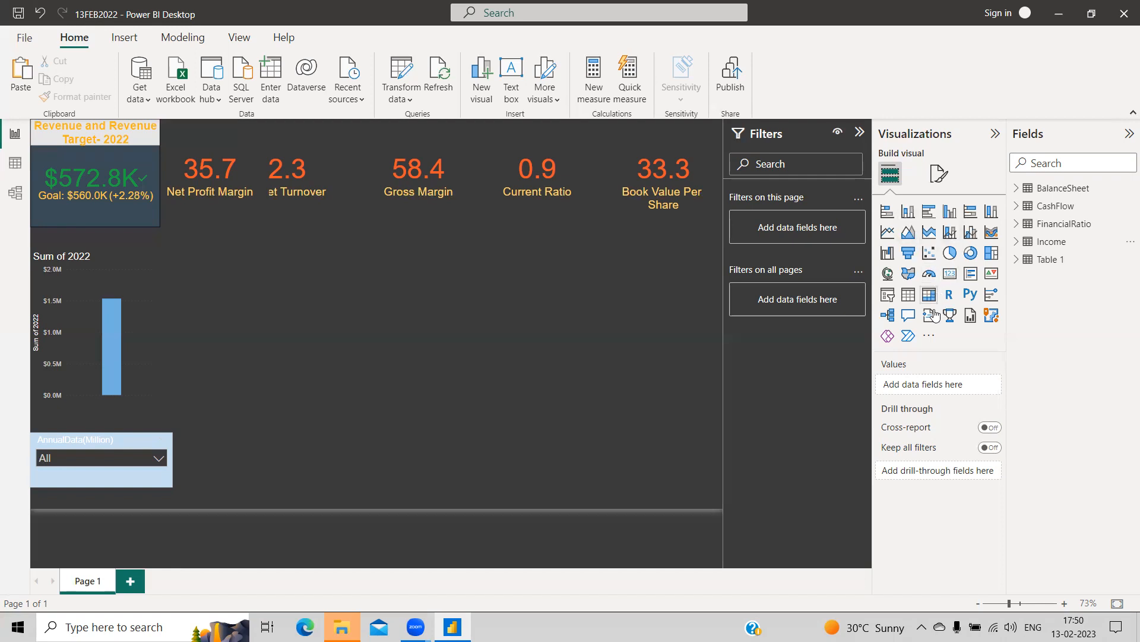
# Add a gauge visual, shrink it, and place it beside the Sum of 2022 column chart, below the ratio cards.
pyautogui.click(930, 277)
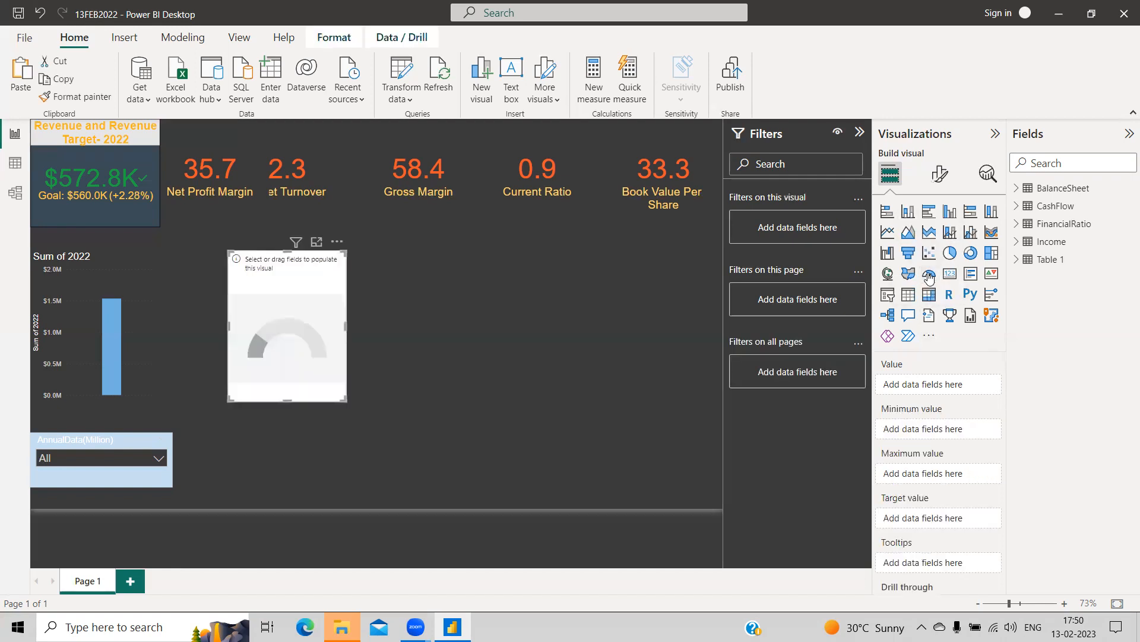
pyautogui.moveTo(345, 326); pyautogui.dragTo(415, 324)
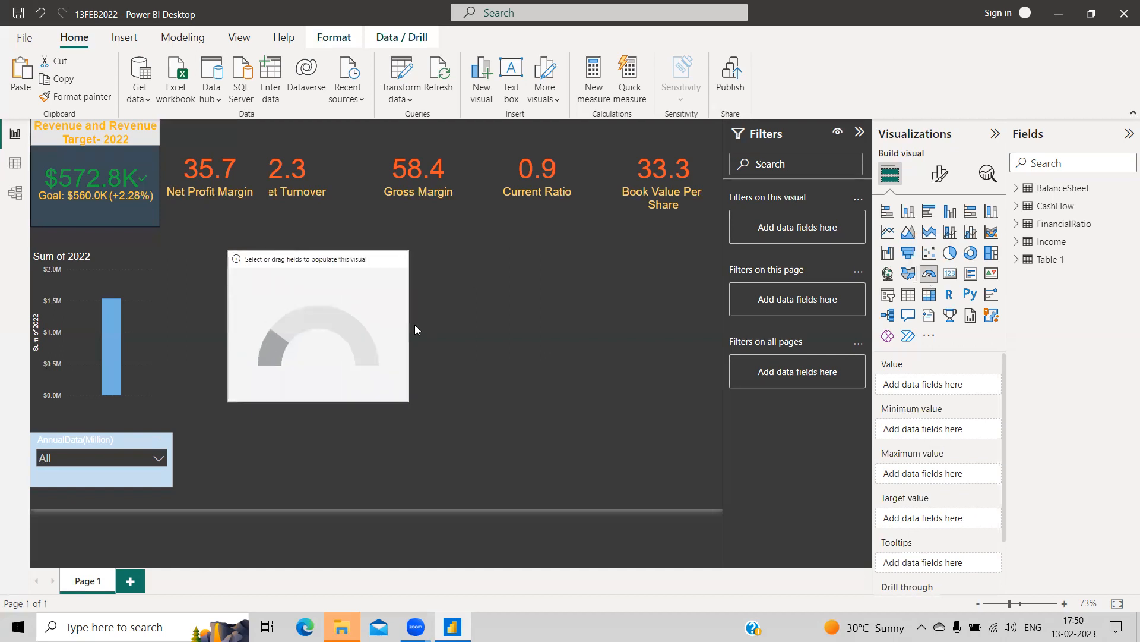
pyautogui.moveTo(334, 307); pyautogui.dragTo(287, 285)
pyautogui.moveTo(366, 373); pyautogui.dragTo(316, 320)
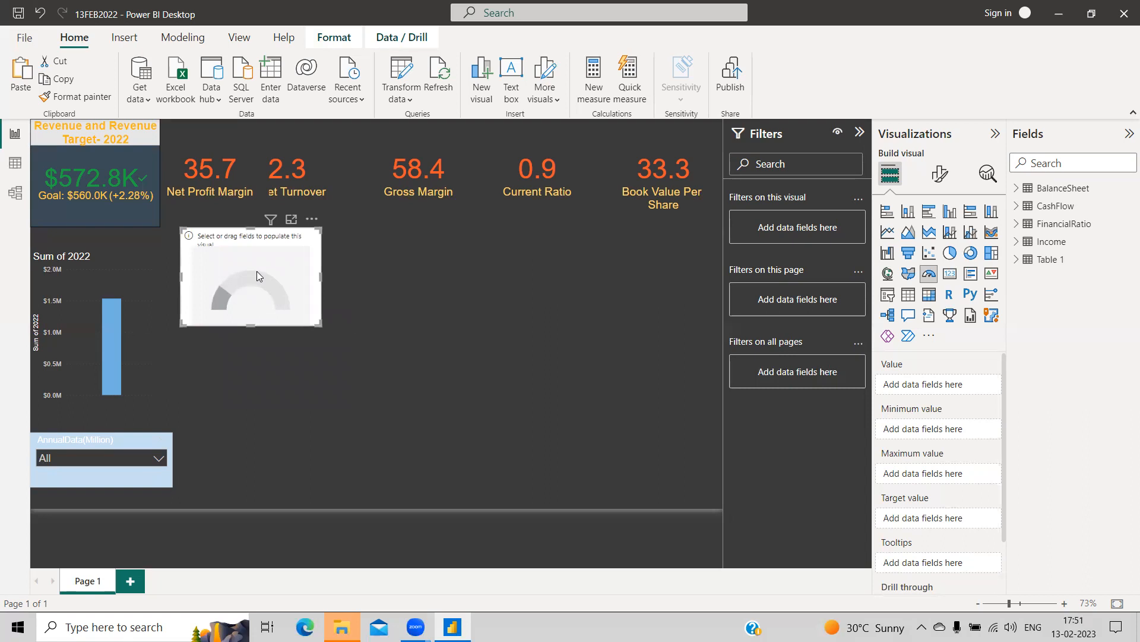
# Assign the 2022 field of the Income table as the gauge's value.
pyautogui.click(1018, 243)
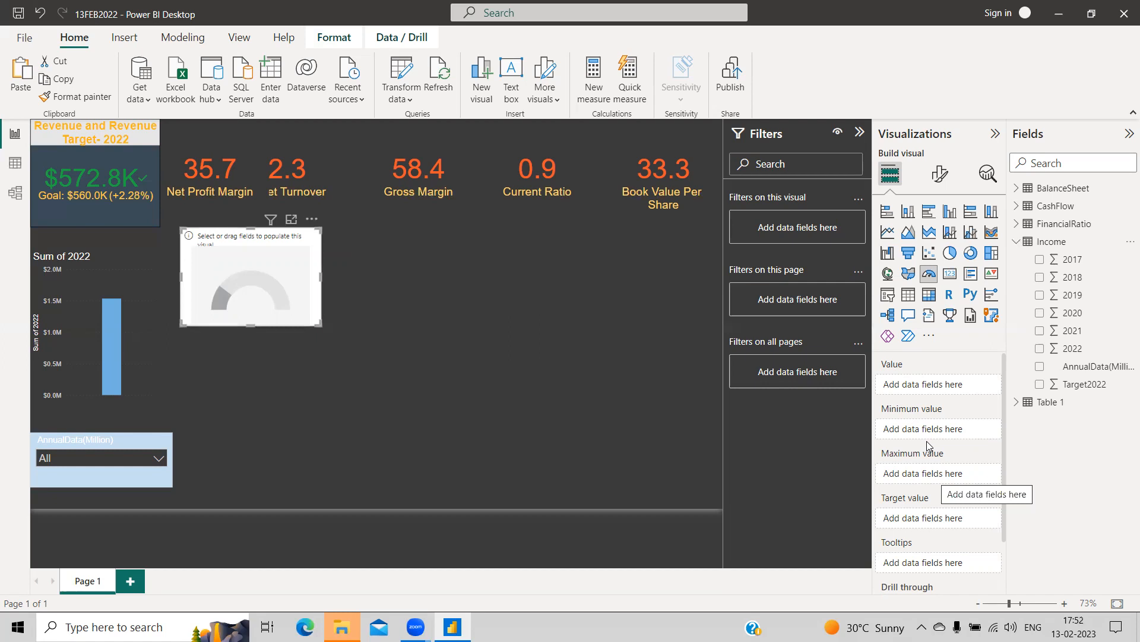
pyautogui.click(158, 458)
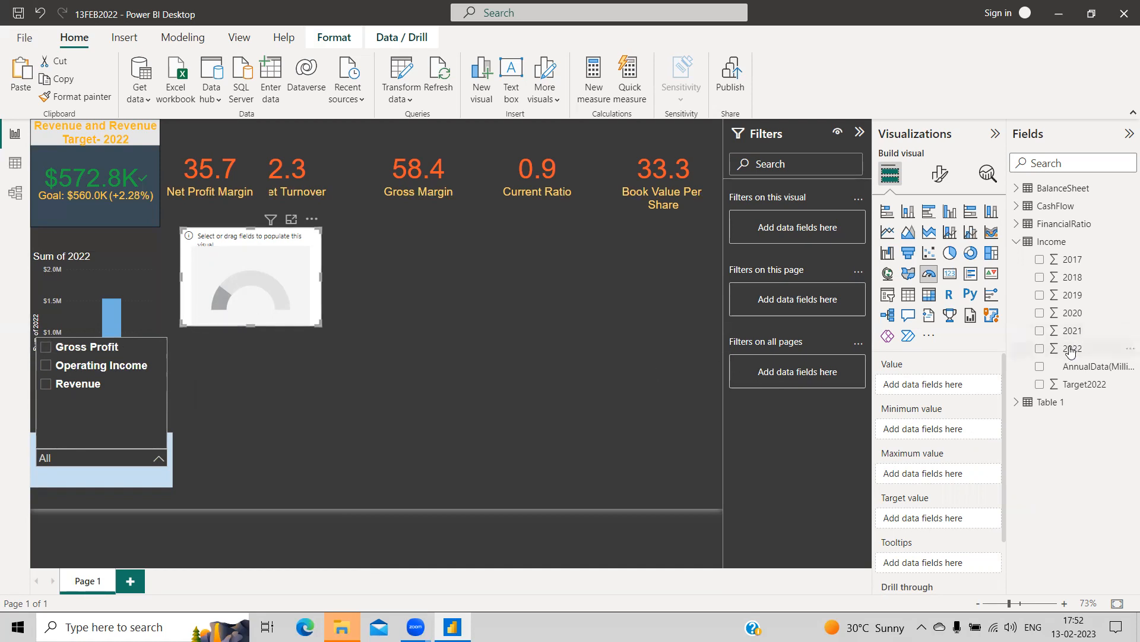
pyautogui.moveTo(1071, 351); pyautogui.dragTo(937, 386)
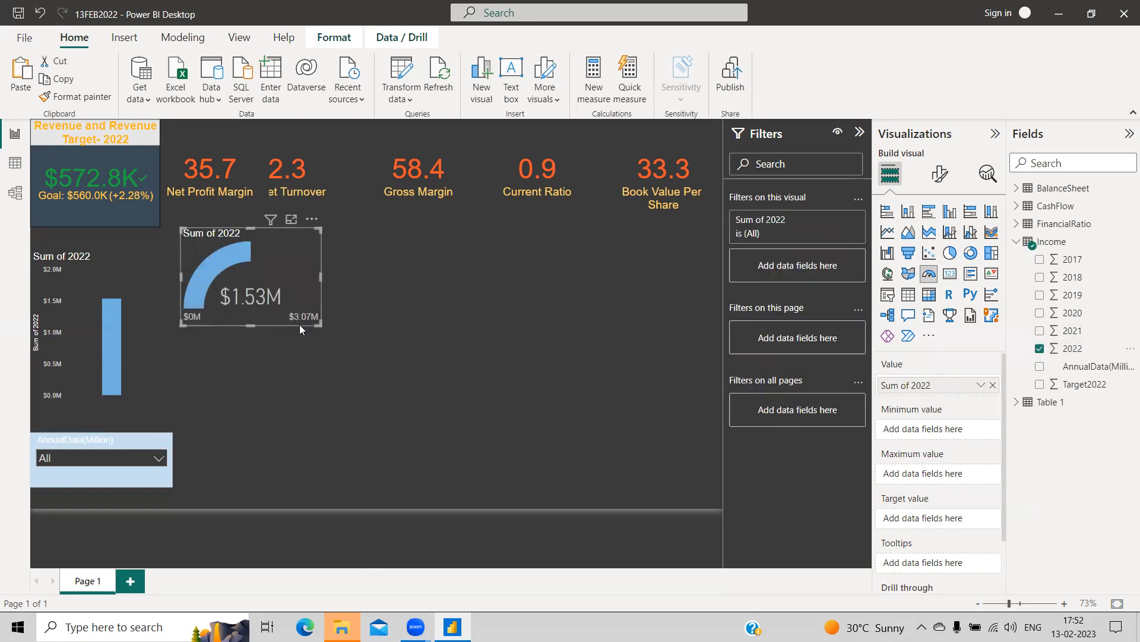
pyautogui.moveTo(313, 319)
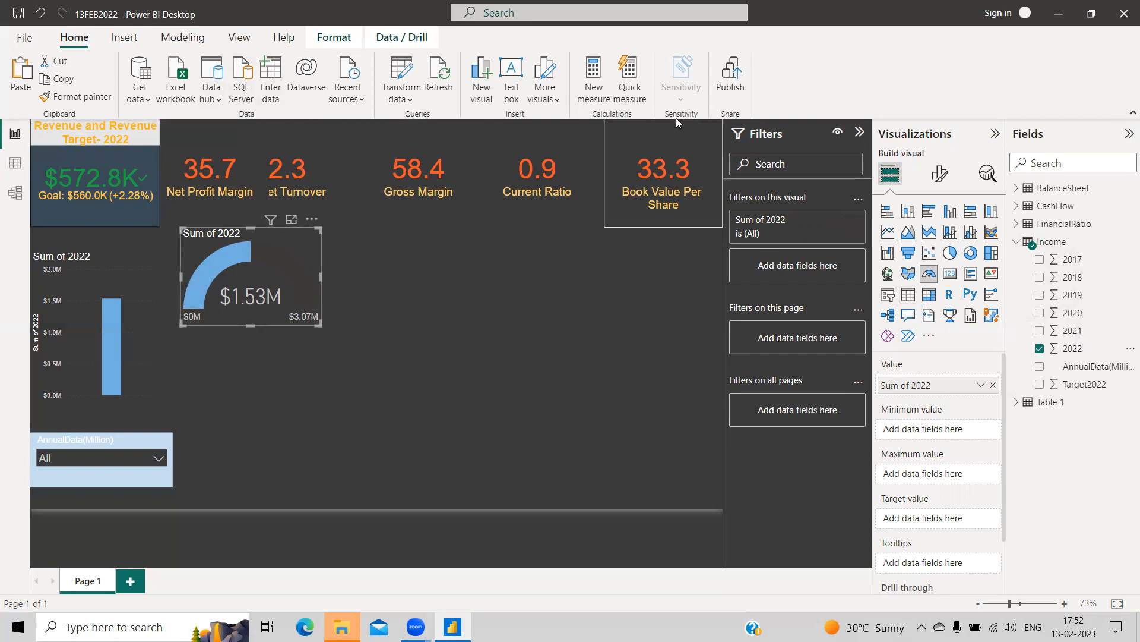
# Create a new measure named Last 3Year Data and begin its formula with SUMX over the Income table.
pyautogui.click(592, 86)
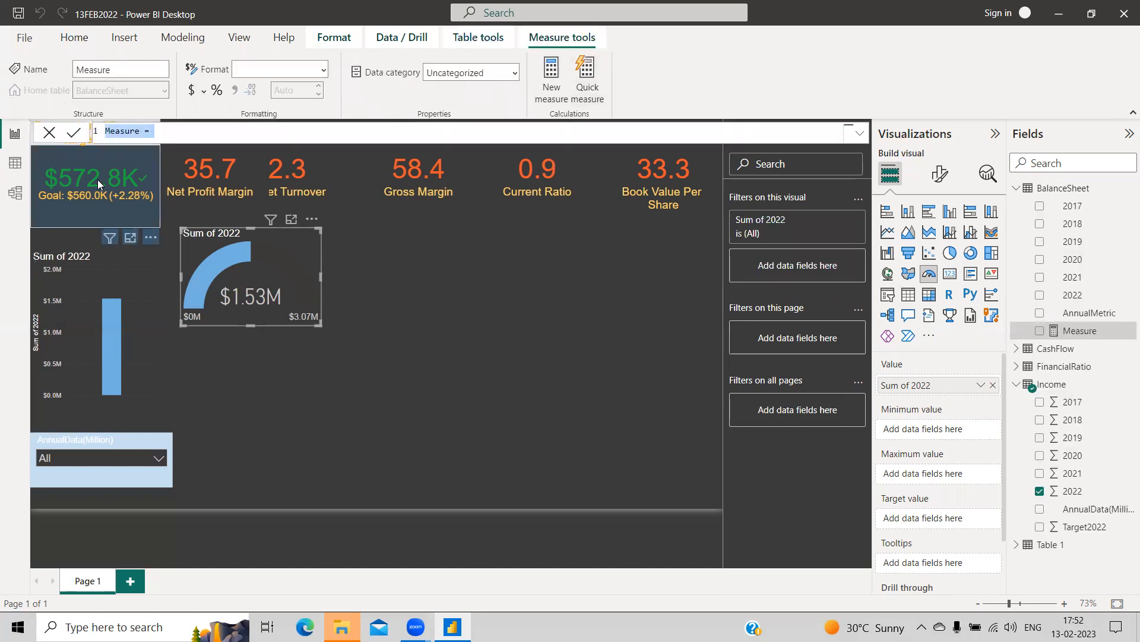
pyautogui.doubleClick(114, 131)
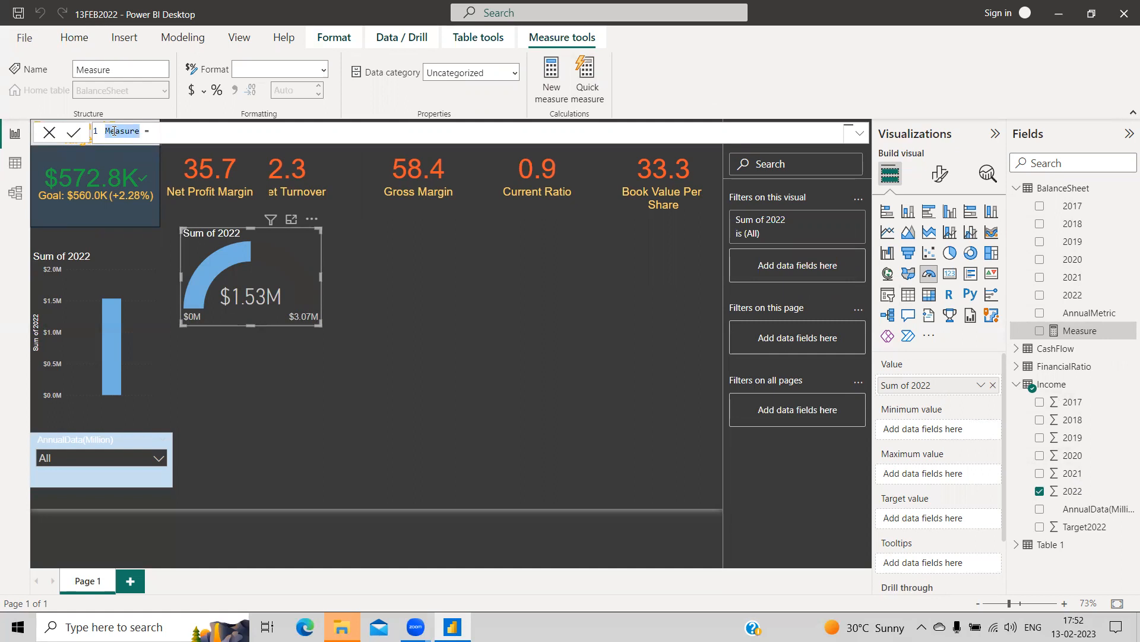
pyautogui.write('Last 3Year Data =')
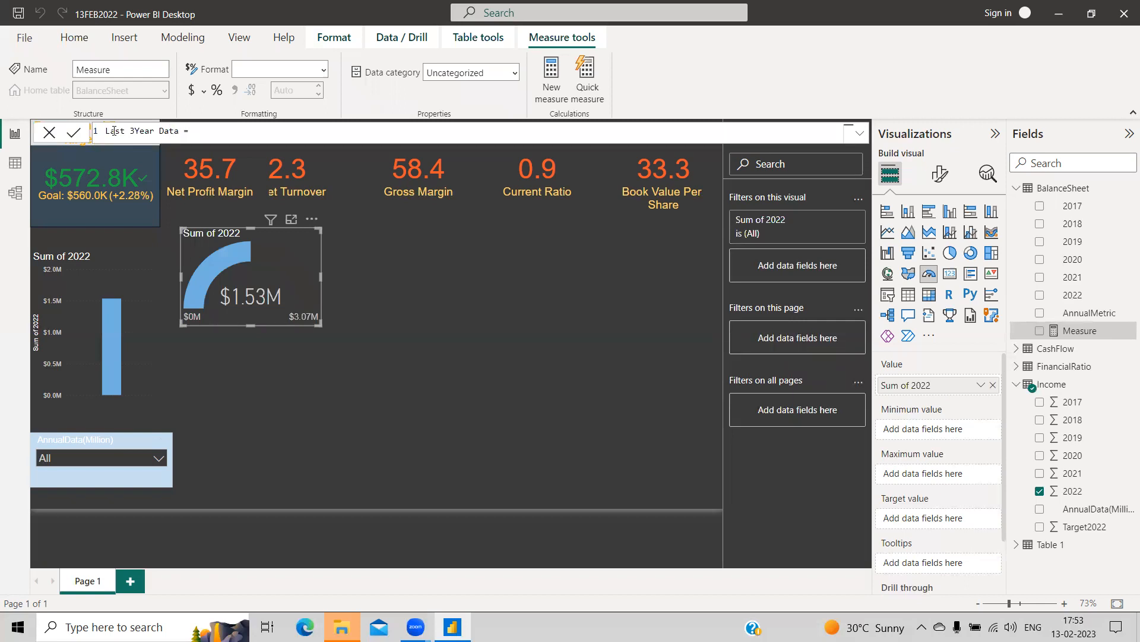
pyautogui.write('sum')
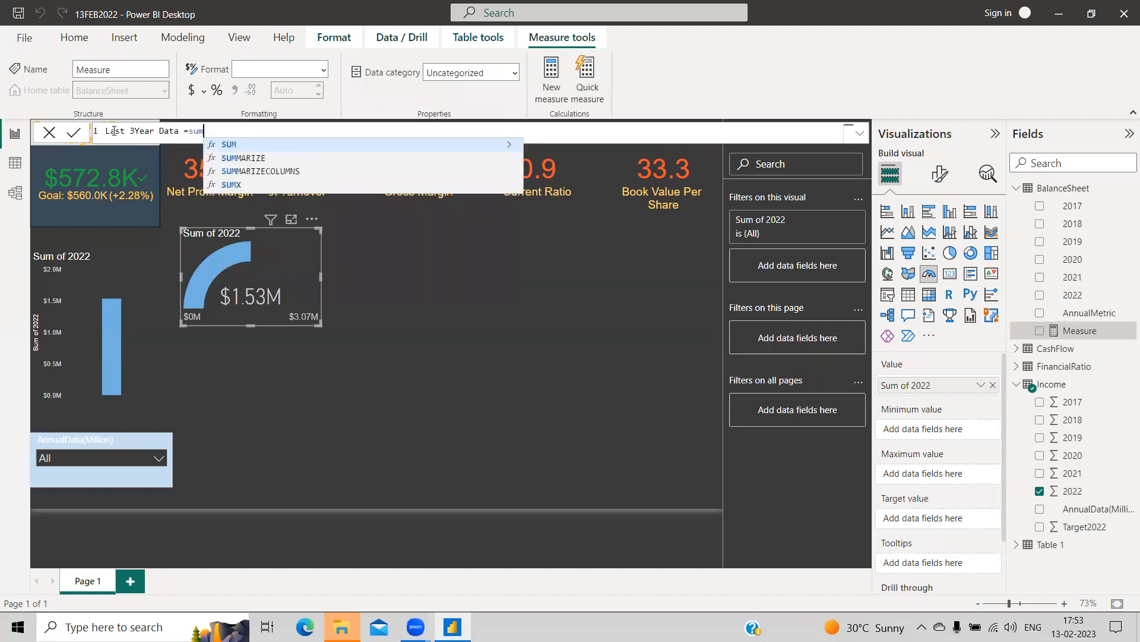
pyautogui.write('x(')
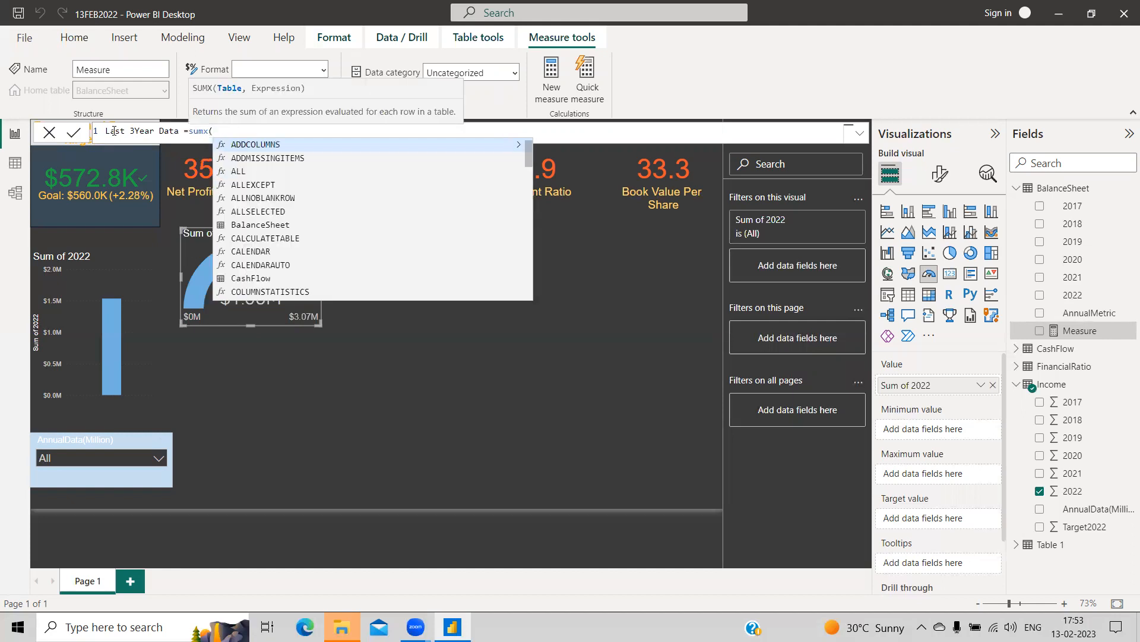
pyautogui.write('Incom')
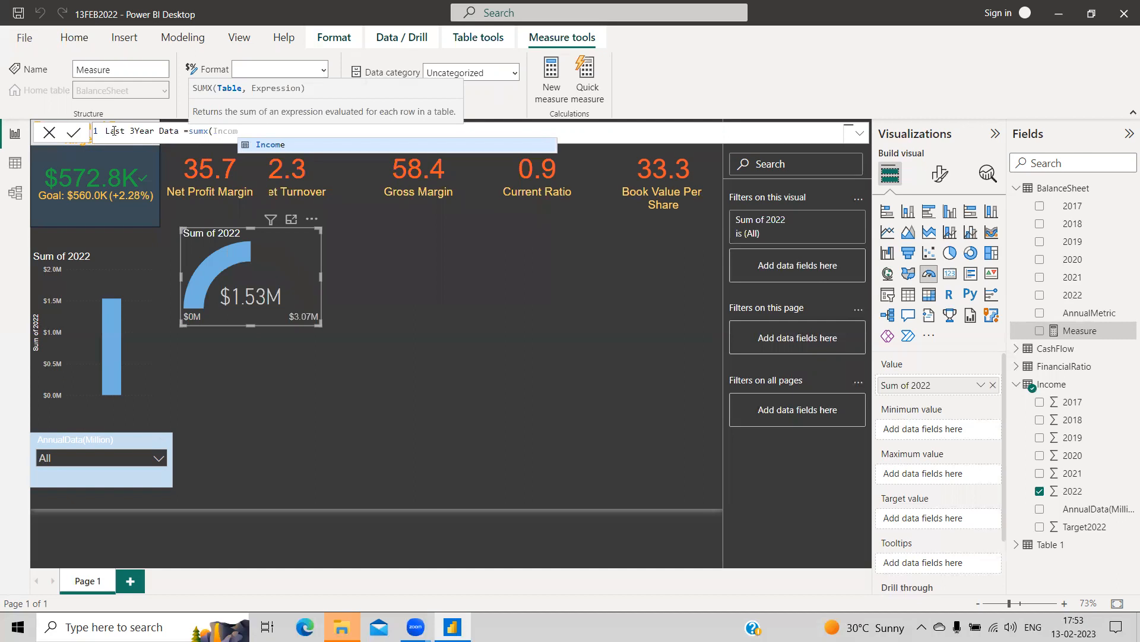
pyautogui.write('e,')
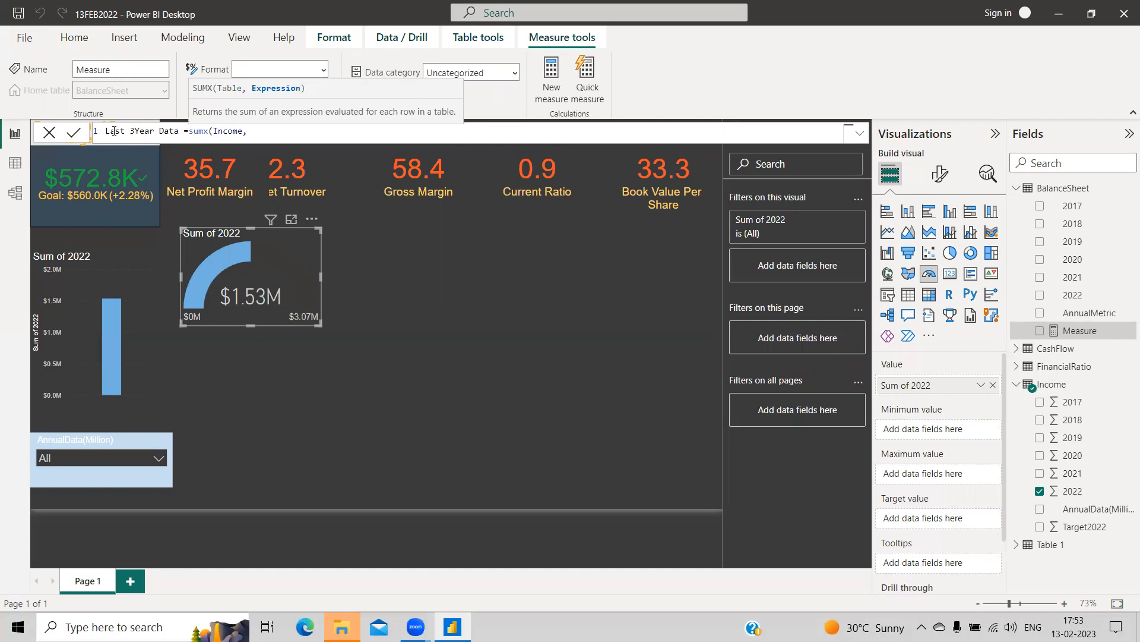
# Enter Income[2022]+Income[2021]+ as the start of the measure's SUMX expression.
pyautogui.write('Incom')
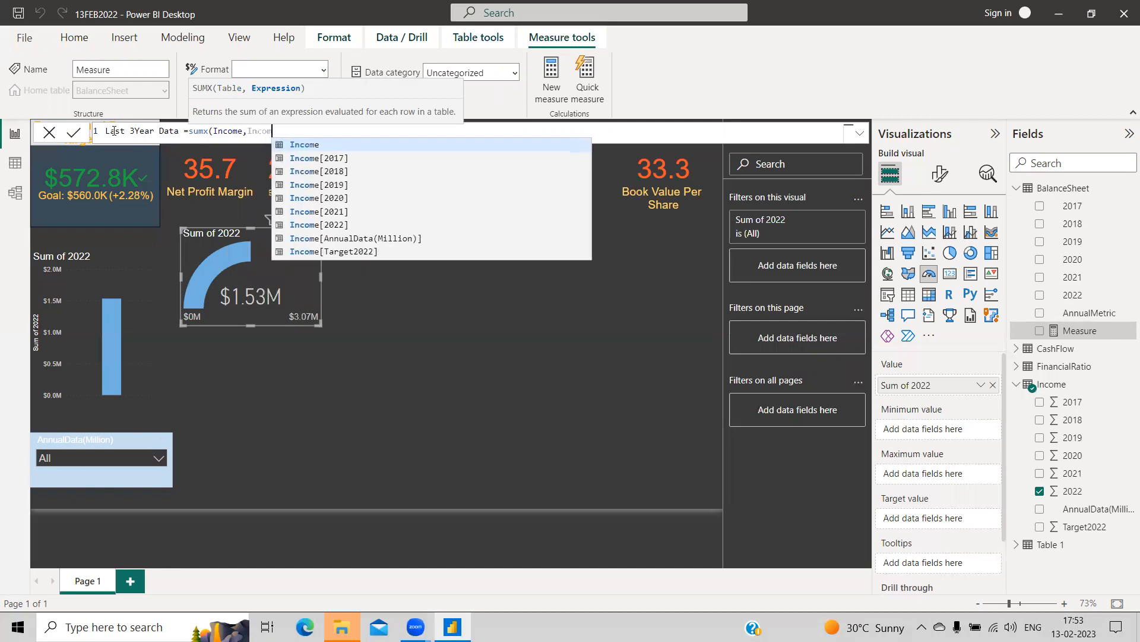
pyautogui.press('Up')
pyautogui.press('Up')
pyautogui.press('Up')
pyautogui.press('Up')
pyautogui.press('Down')
pyautogui.press('Tab')
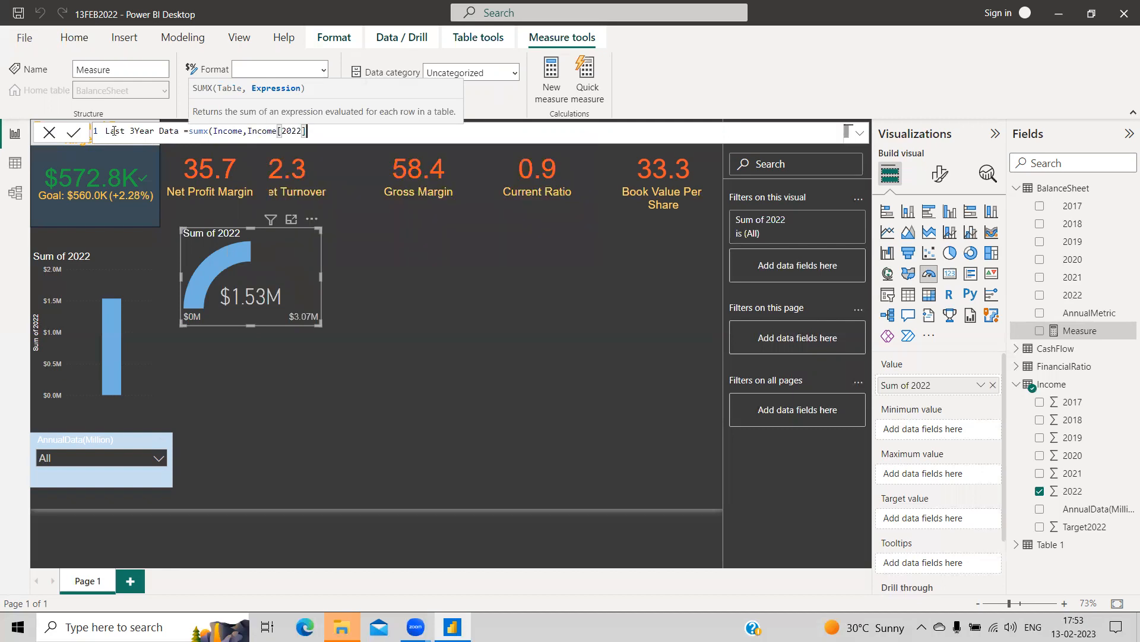
pyautogui.write('+Income')
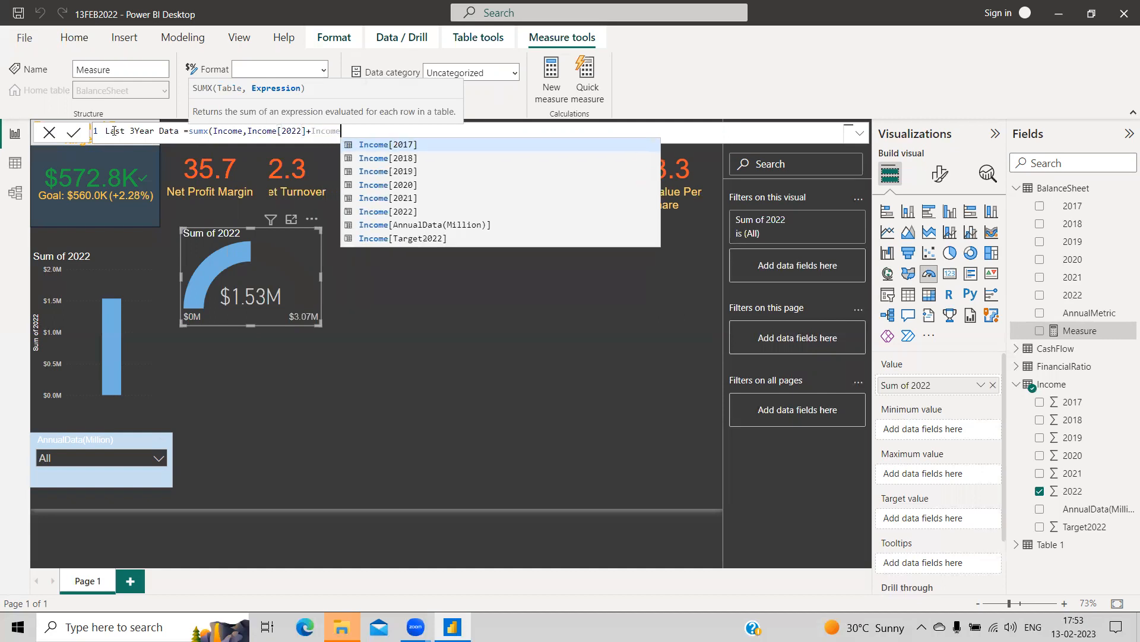
pyautogui.press('Up')
pyautogui.press('Up')
pyautogui.press('Up')
pyautogui.press('Up')
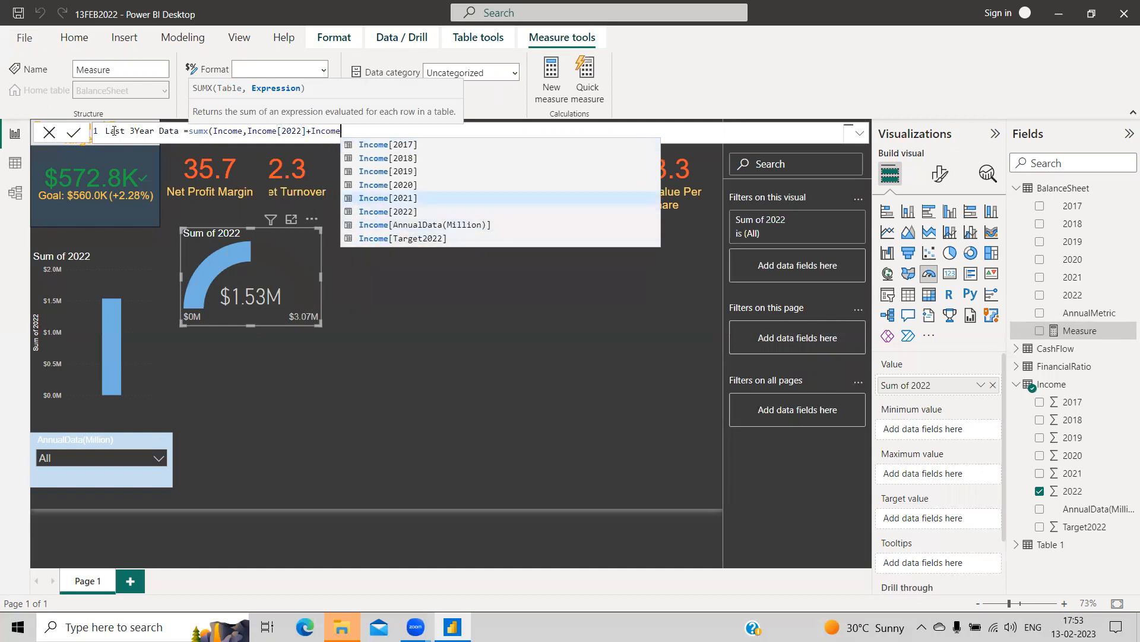
pyautogui.press('Tab')
pyautogui.write('+')
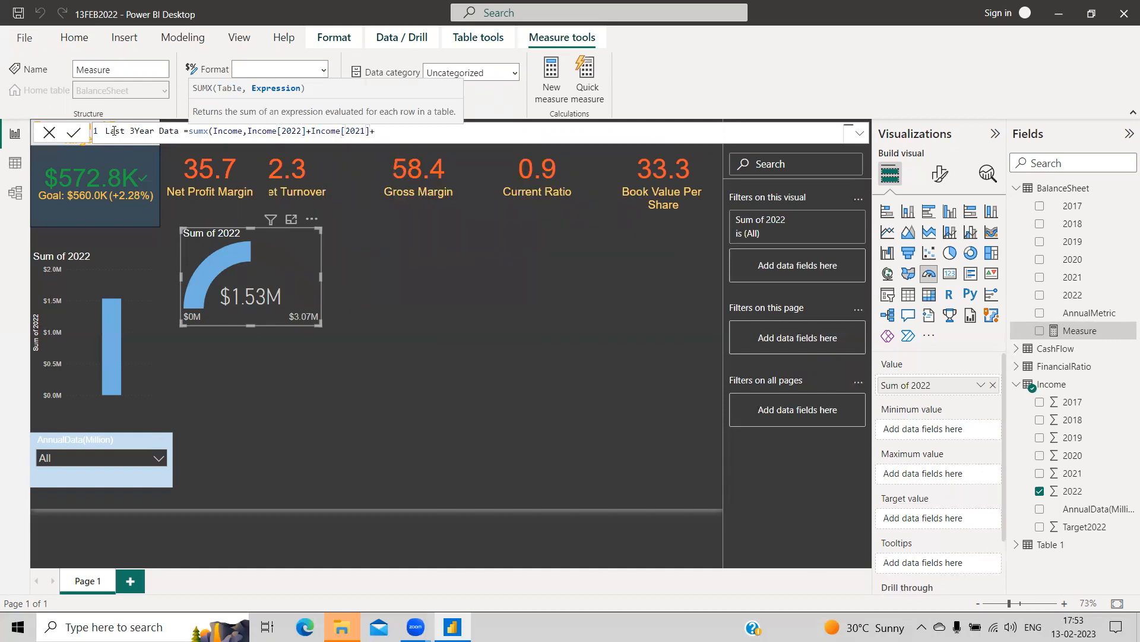
# Complete the SUMX expression with Income[2020] and commit the Last 3Year Data measure.
pyautogui.write('Income')
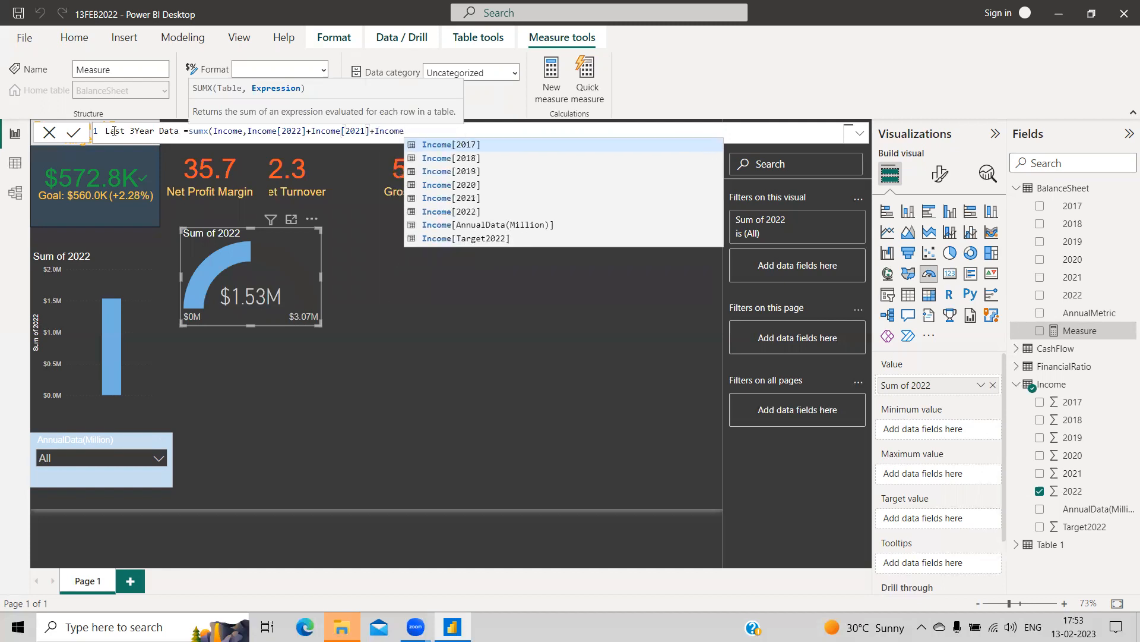
pyautogui.press('Up')
pyautogui.press('Up')
pyautogui.press('Up')
pyautogui.press('Up')
pyautogui.press('Up')
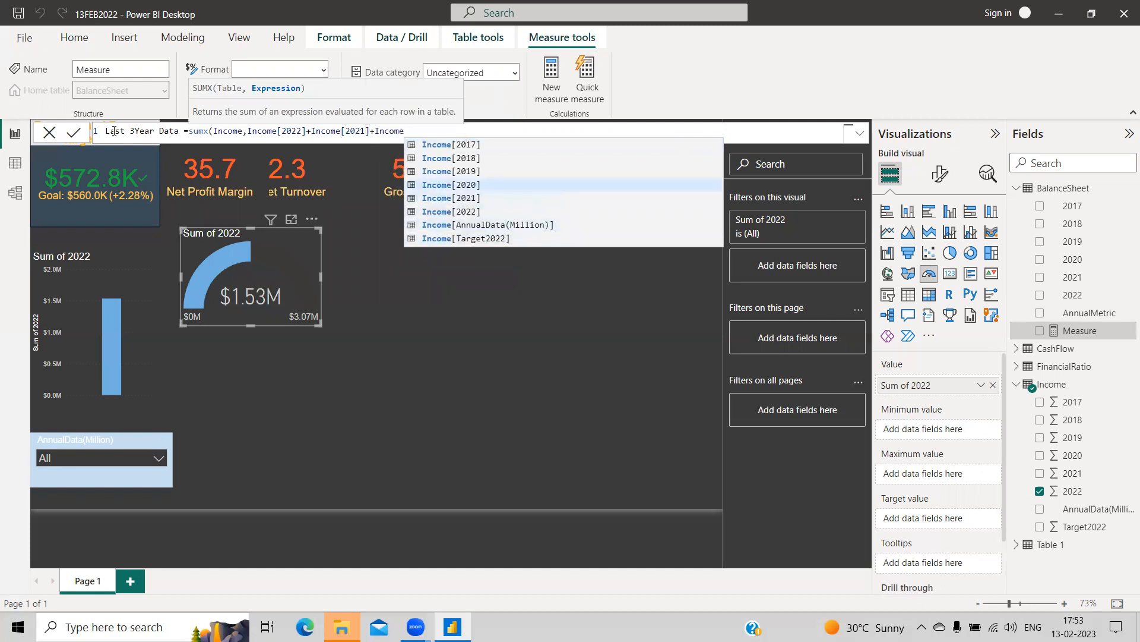
pyautogui.press('Tab')
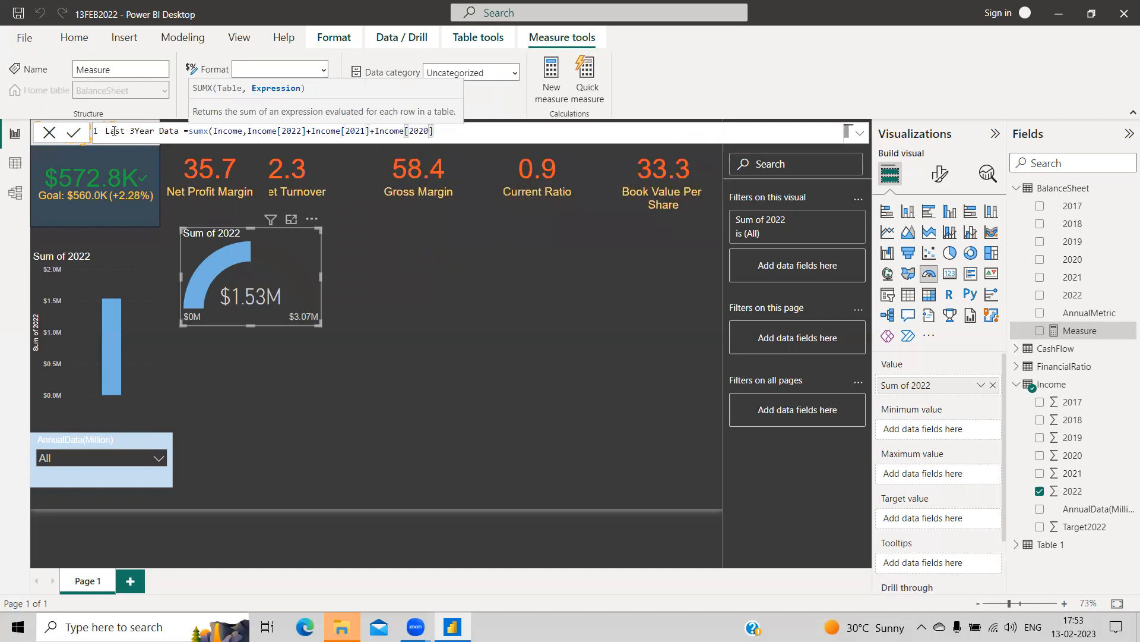
pyautogui.write(')')
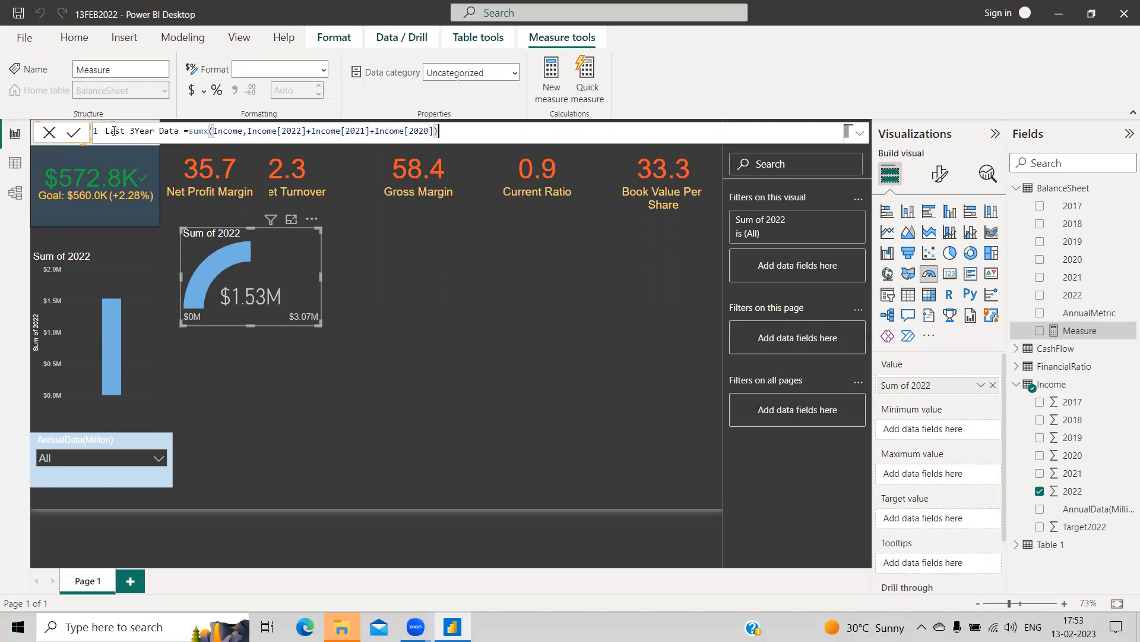
pyautogui.press('Return')
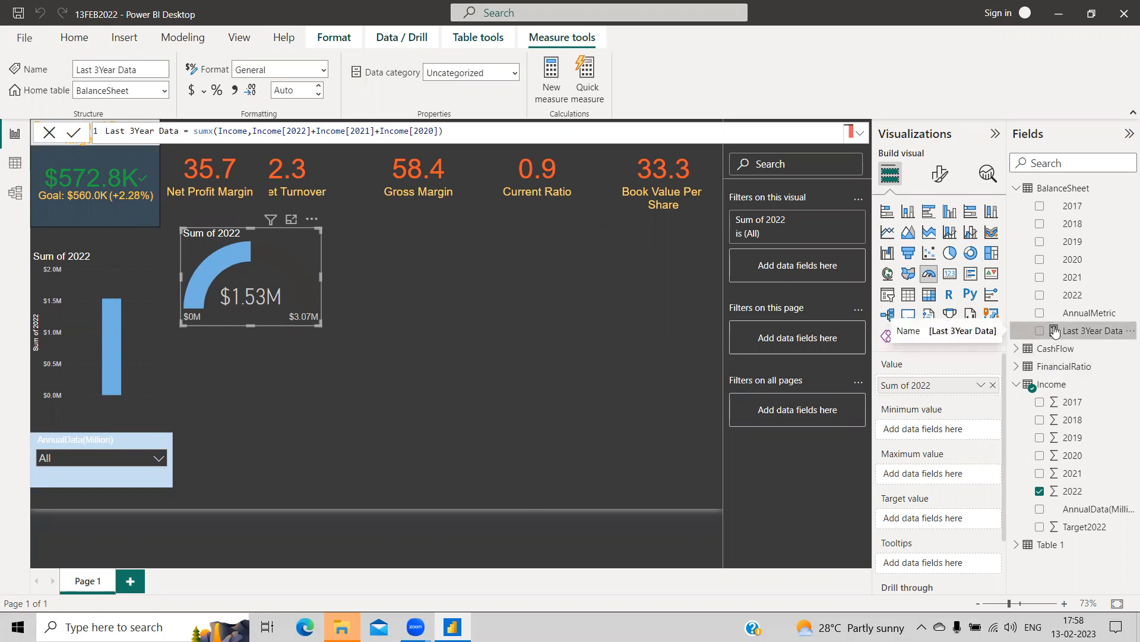
# Assign Last 3Year Data as the gauge's maximum value, and filter the page to Revenue with the AnnualData(Million) slicer.
pyautogui.moveTo(1055, 332); pyautogui.dragTo(936, 483)
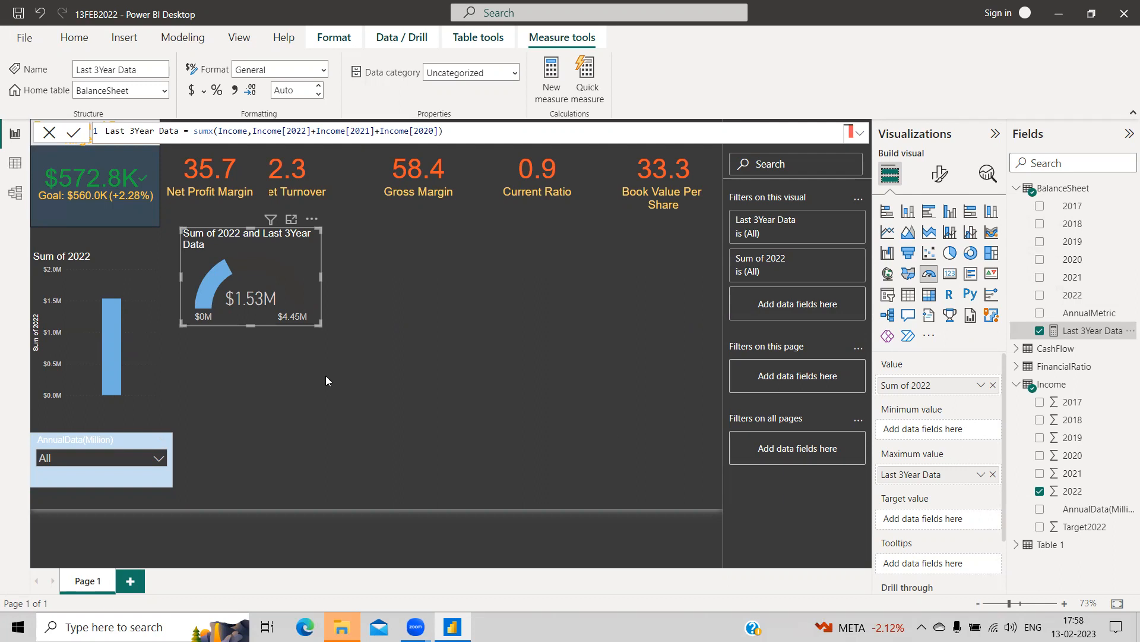
pyautogui.click(159, 458)
pyautogui.click(89, 384)
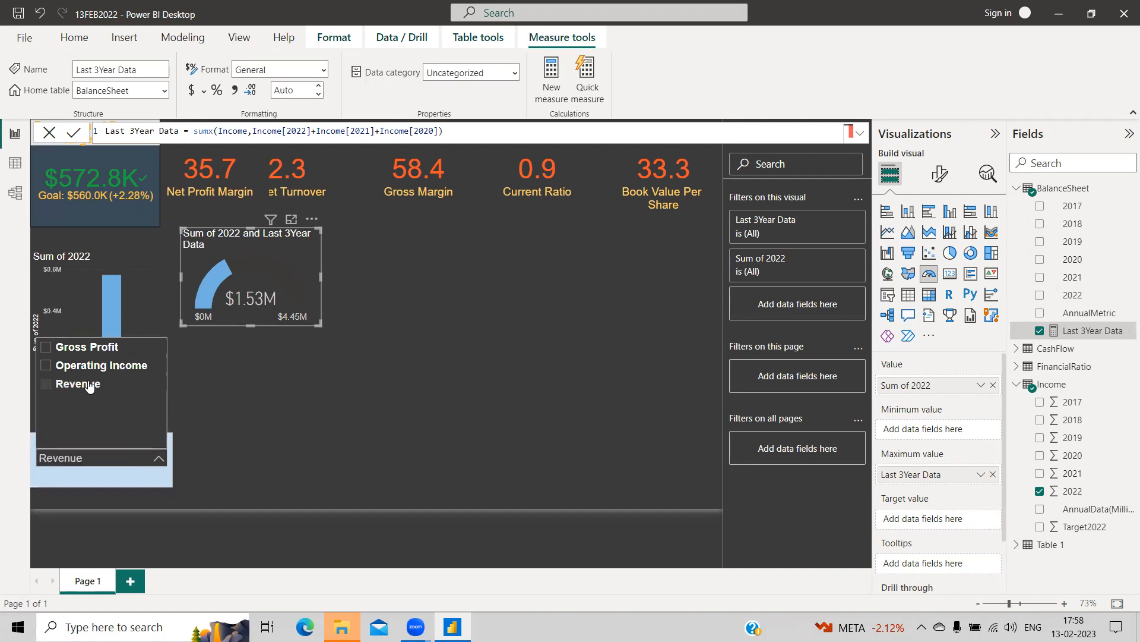
pyautogui.click(241, 354)
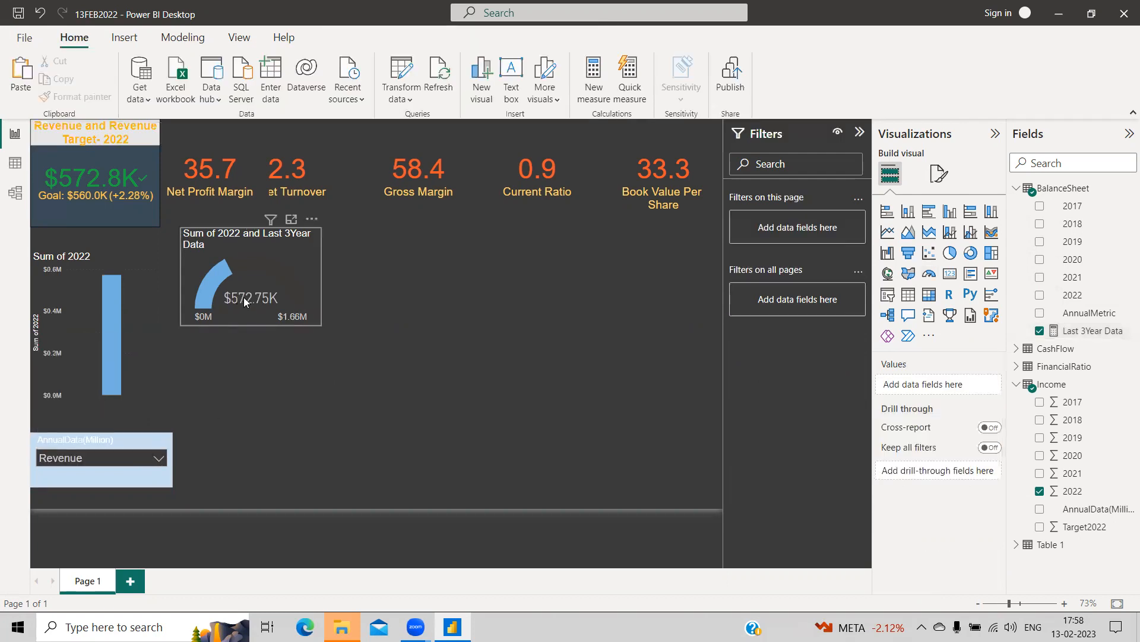
pyautogui.moveTo(243, 300)
# Assign Target2022 from the Income table as the gauge's target value, and make the gauge slightly taller and wider.
pyautogui.click(250, 283)
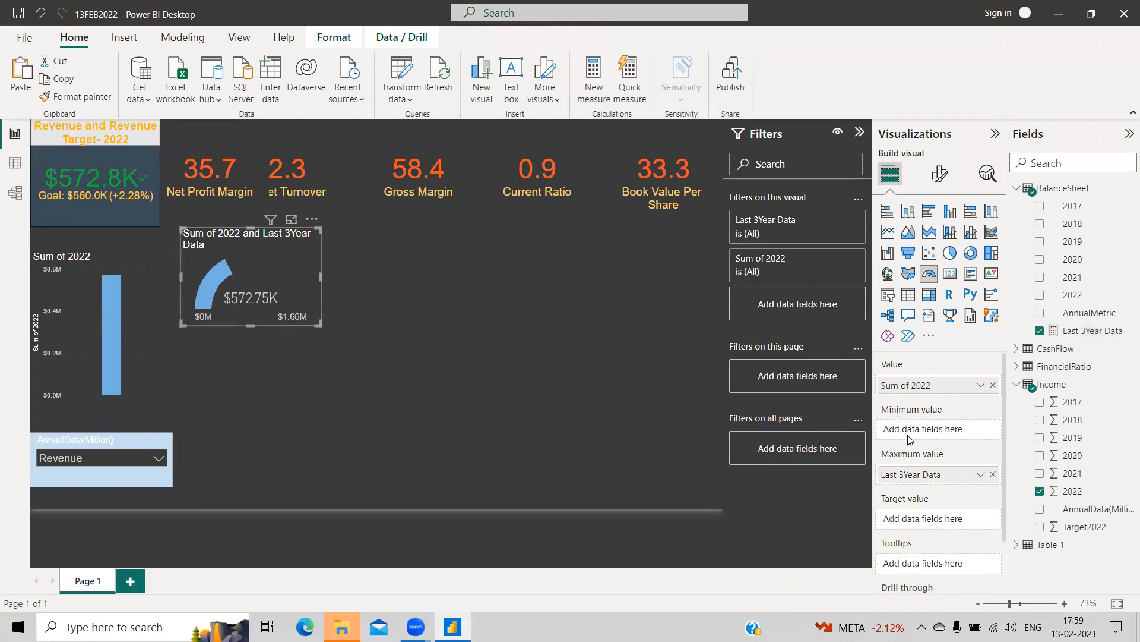
pyautogui.scroll(-1, 907, 440)
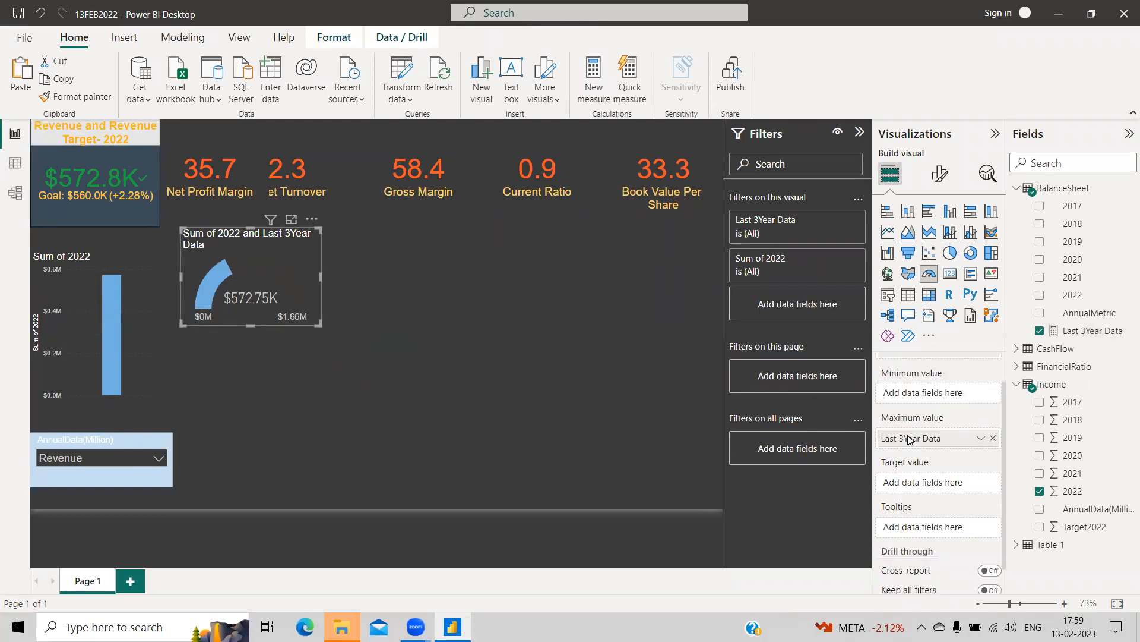
pyautogui.moveTo(1043, 528); pyautogui.dragTo(936, 492)
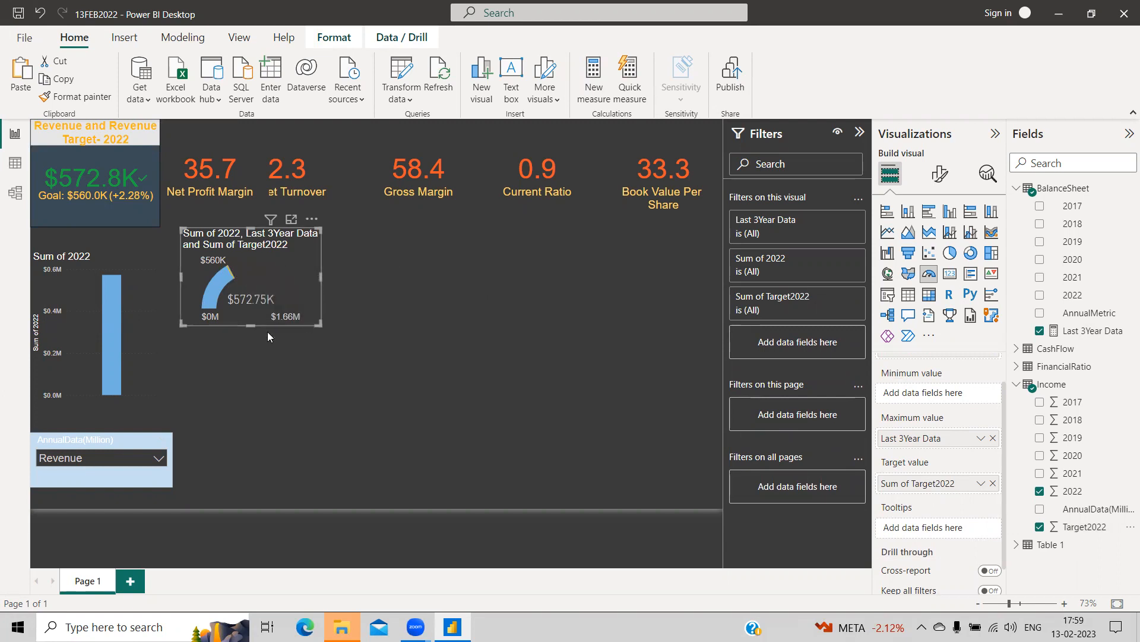
pyautogui.moveTo(252, 333); pyautogui.dragTo(252, 338)
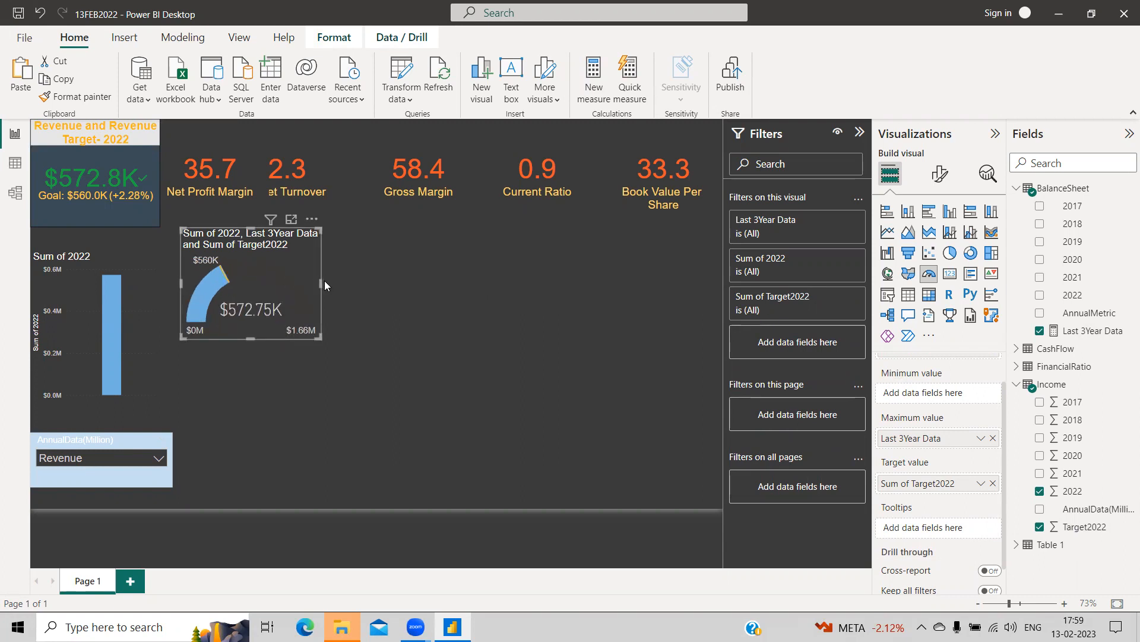
pyautogui.moveTo(322, 281); pyautogui.dragTo(325, 283)
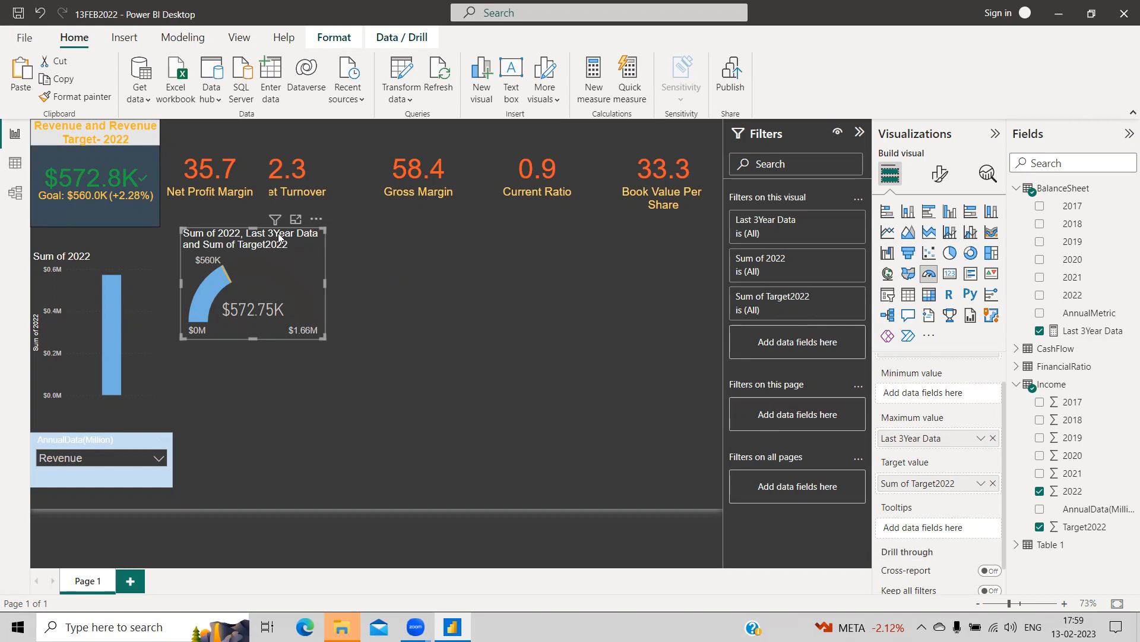
# Duplicate the gauge twice and space the three gauges evenly in a row below the ratio cards.
pyautogui.moveTo(279, 238); pyautogui.dragTo(453, 239)
pyautogui.hotkey('ctrl', 'v')
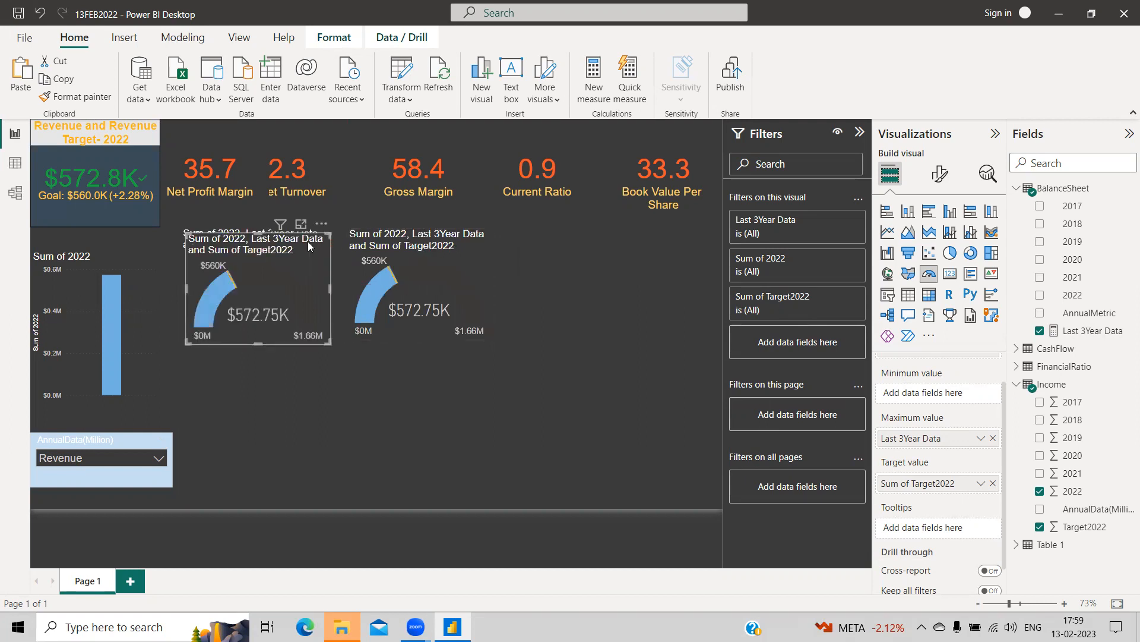
pyautogui.moveTo(259, 242); pyautogui.dragTo(616, 245)
pyautogui.click(444, 245)
pyautogui.moveTo(445, 245); pyautogui.dragTo(458, 245)
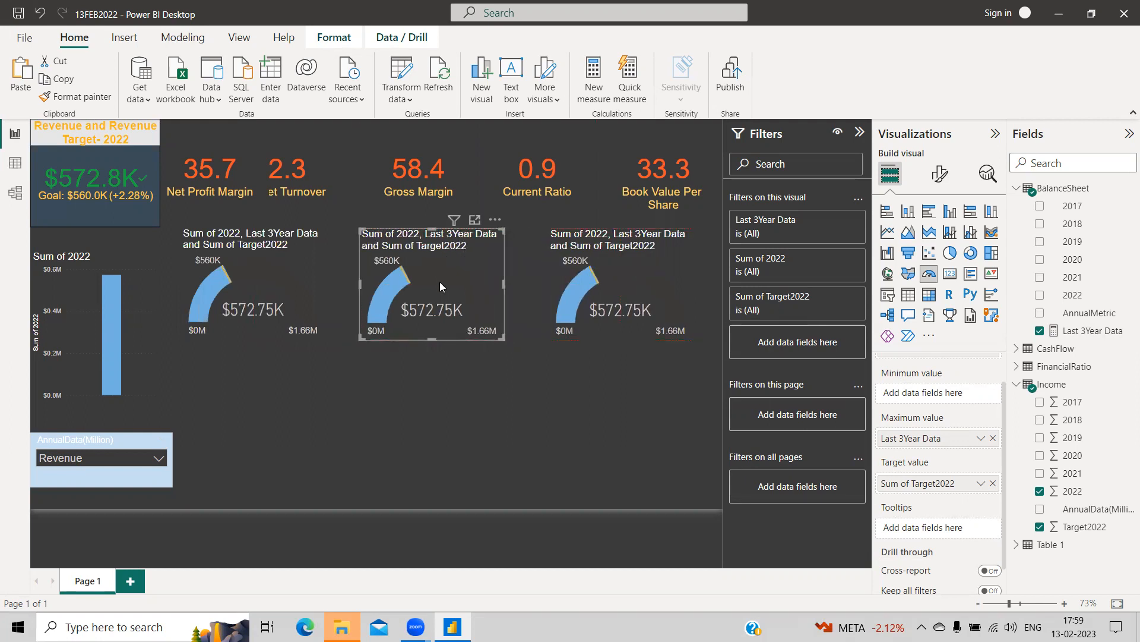
pyautogui.scroll(1, 945, 414)
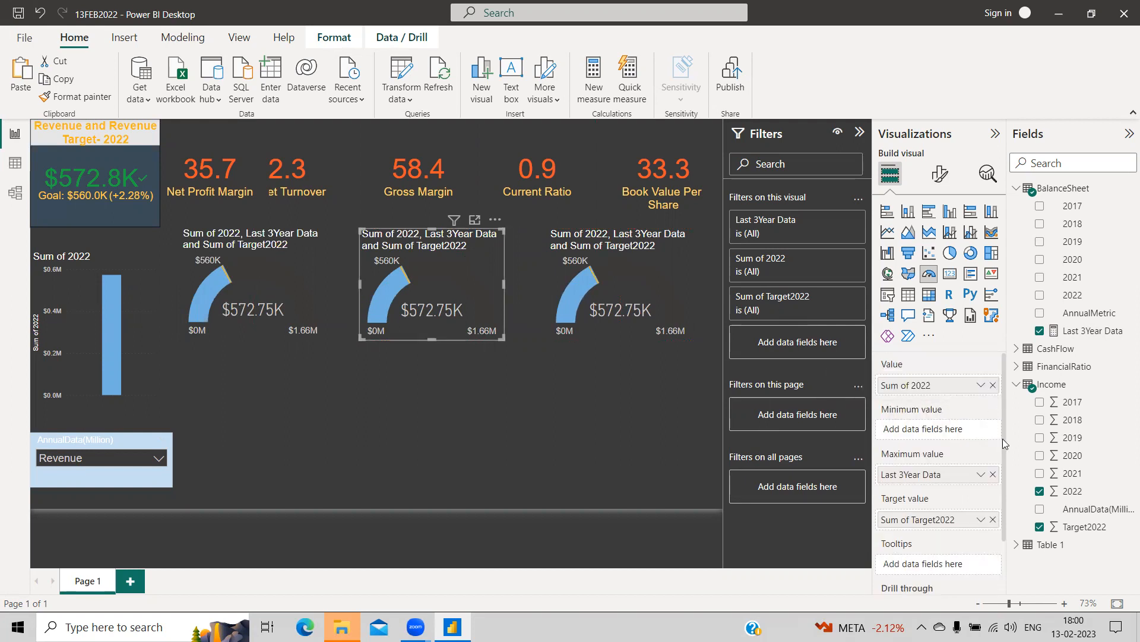
# Replace the gauge value with Income 2021 in the middle gauge and with Income 2020 in the last gauge.
pyautogui.click(1040, 490)
pyautogui.click(1040, 473)
pyautogui.click(615, 285)
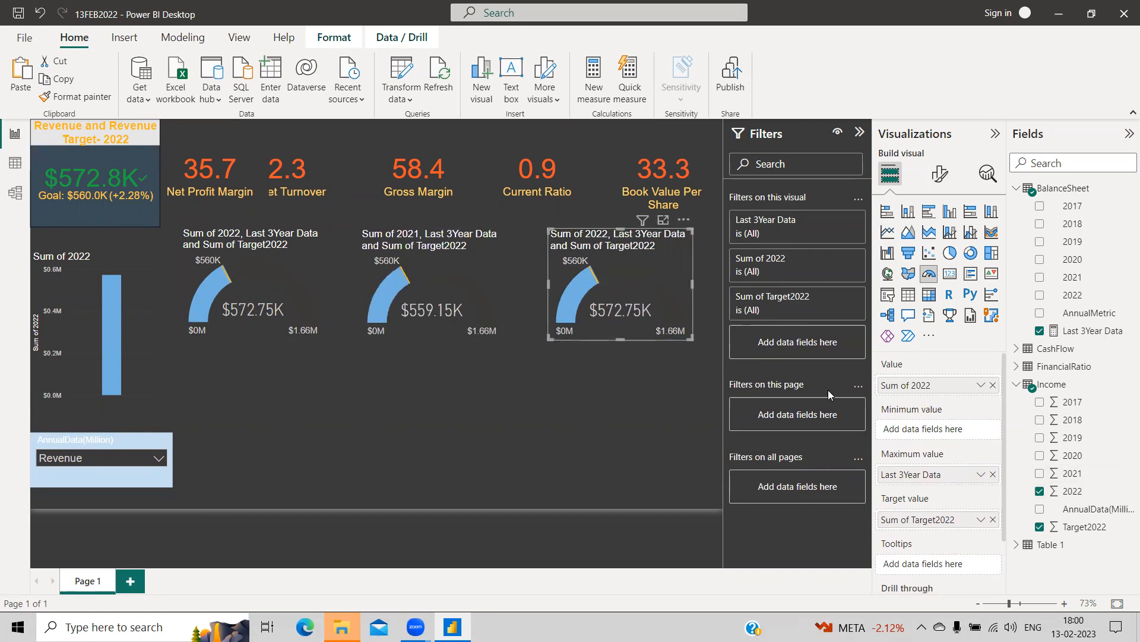
pyautogui.click(1039, 491)
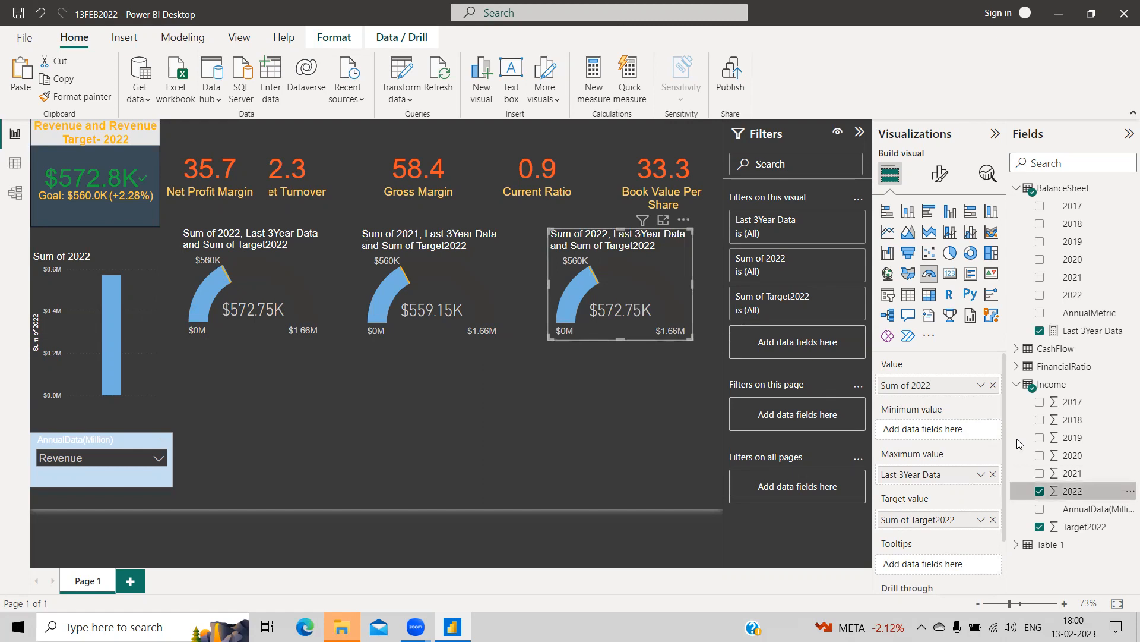
pyautogui.click(1039, 455)
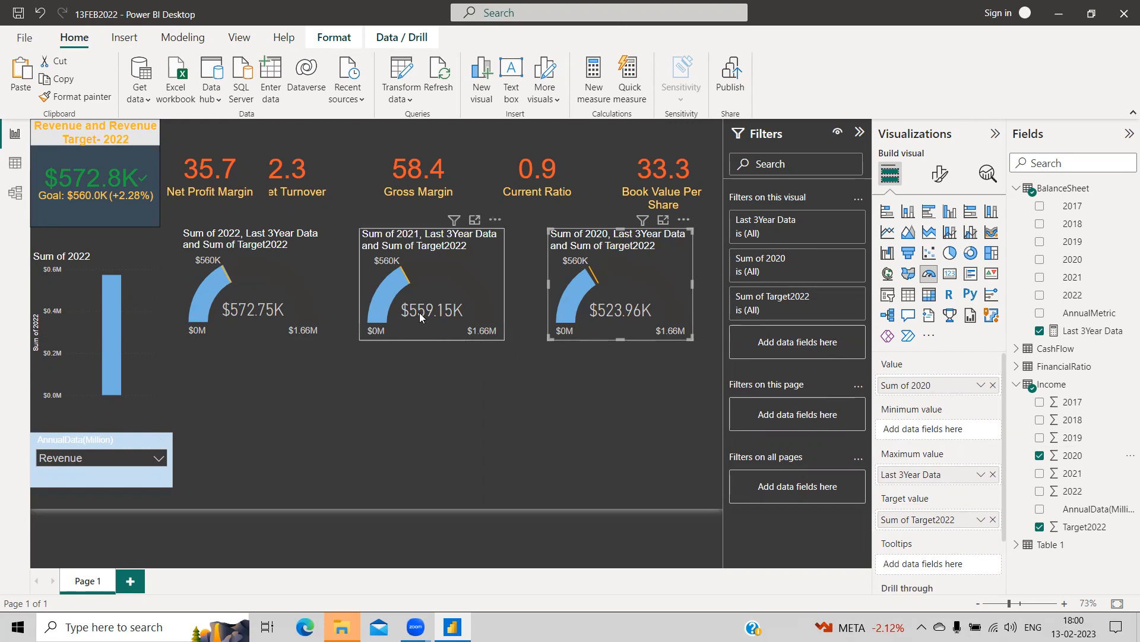
# Filter the page to Operating Income with the AnnualData(Million) slicer.
pyautogui.moveTo(420, 312)
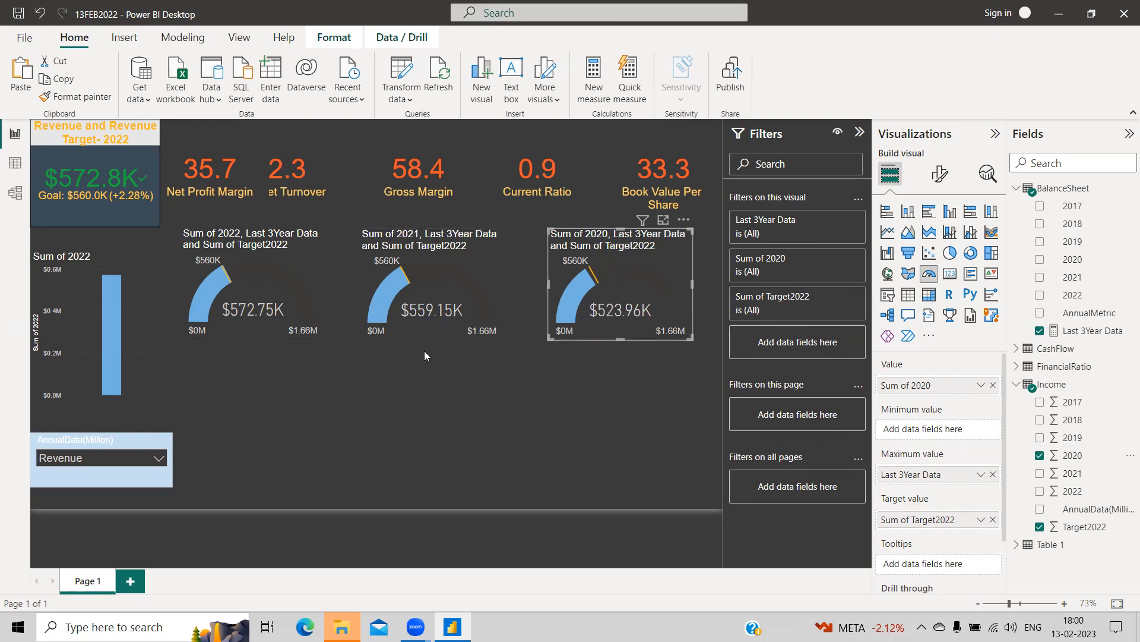
pyautogui.click(158, 457)
pyautogui.click(113, 369)
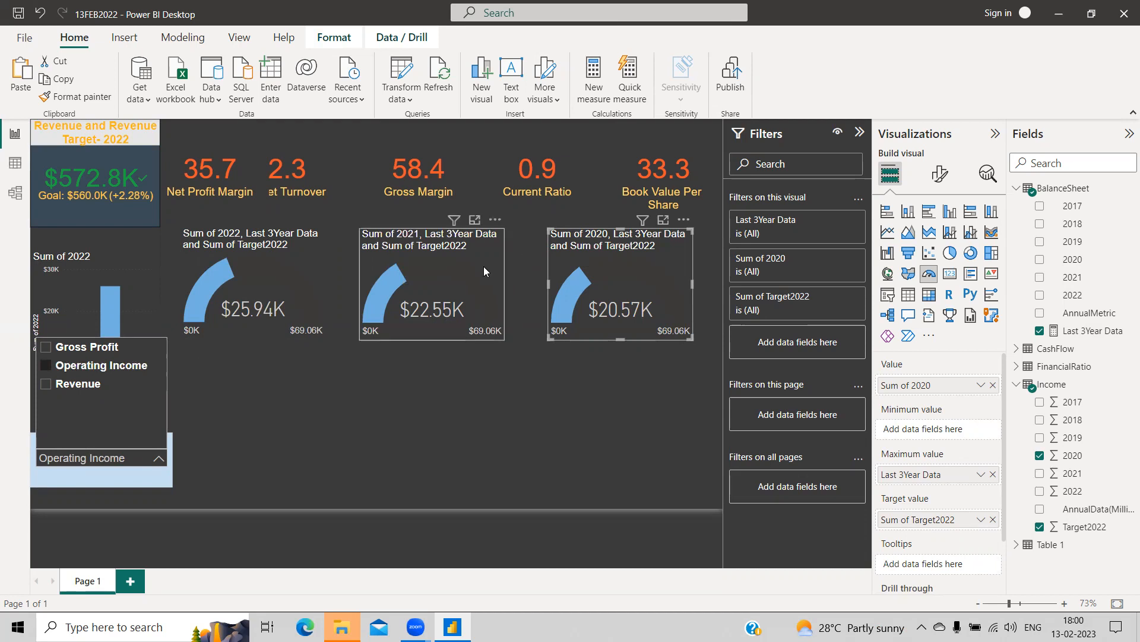
# Set the 2022 gauge's background to the darkest grey shade of the white theme color.
pyautogui.click(277, 248)
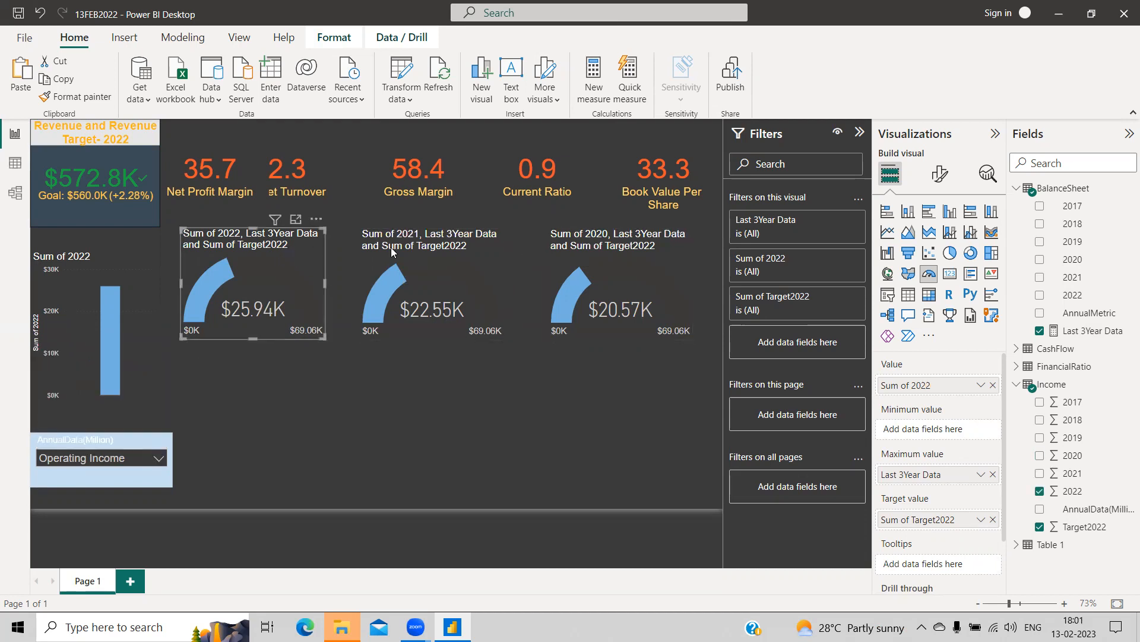
pyautogui.click(939, 175)
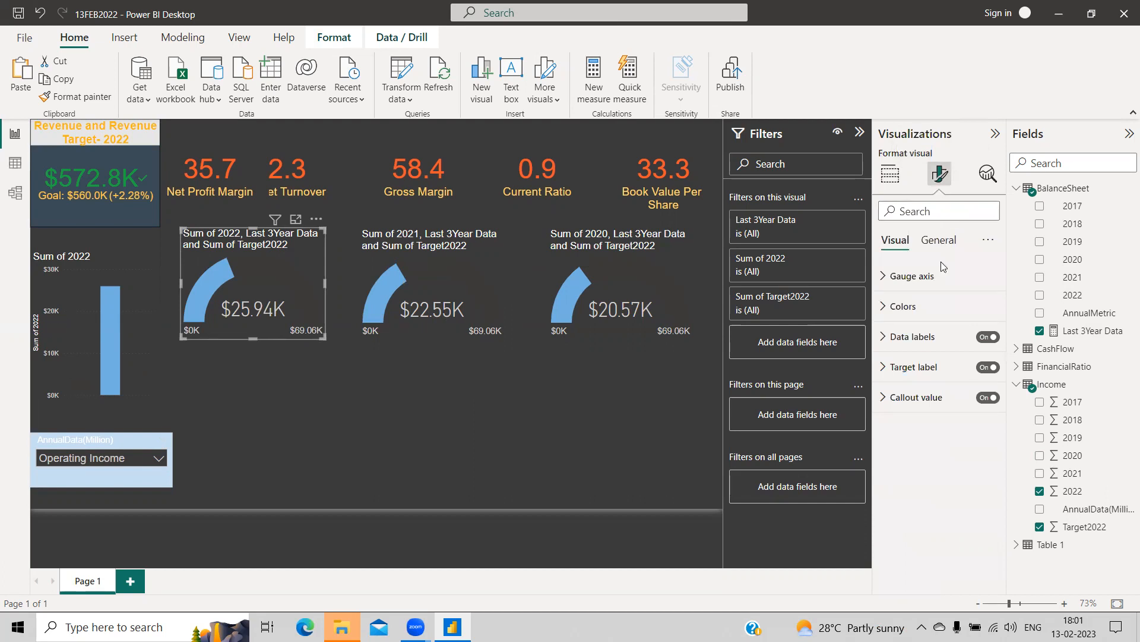
pyautogui.click(901, 309)
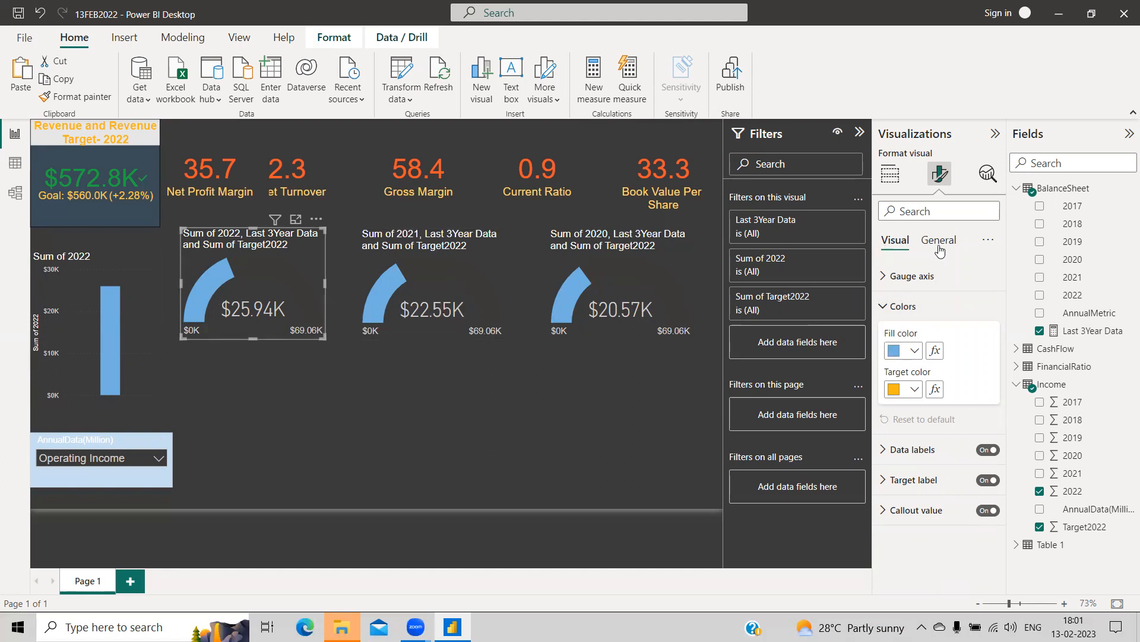
pyautogui.click(919, 277)
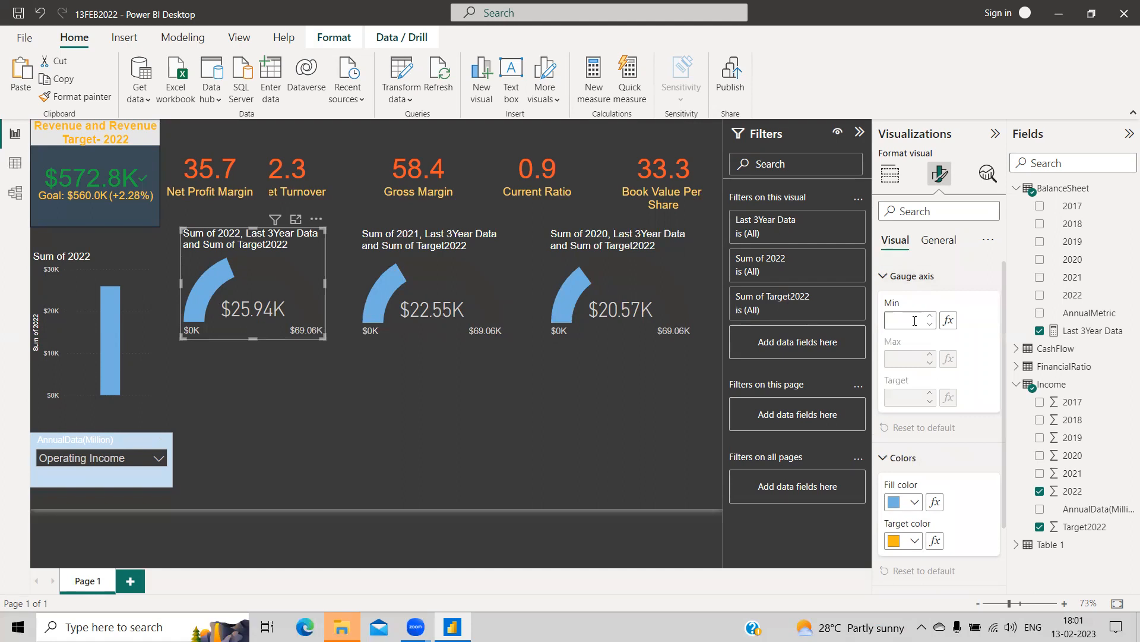
pyautogui.click(944, 241)
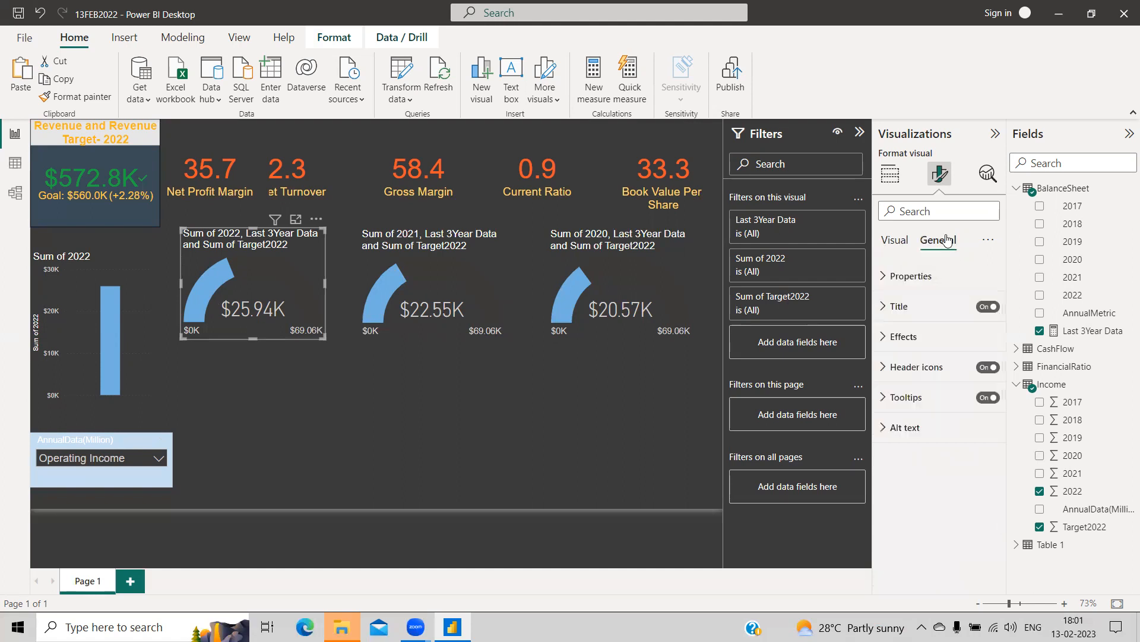
pyautogui.click(894, 278)
pyautogui.scroll(-2, 924, 343)
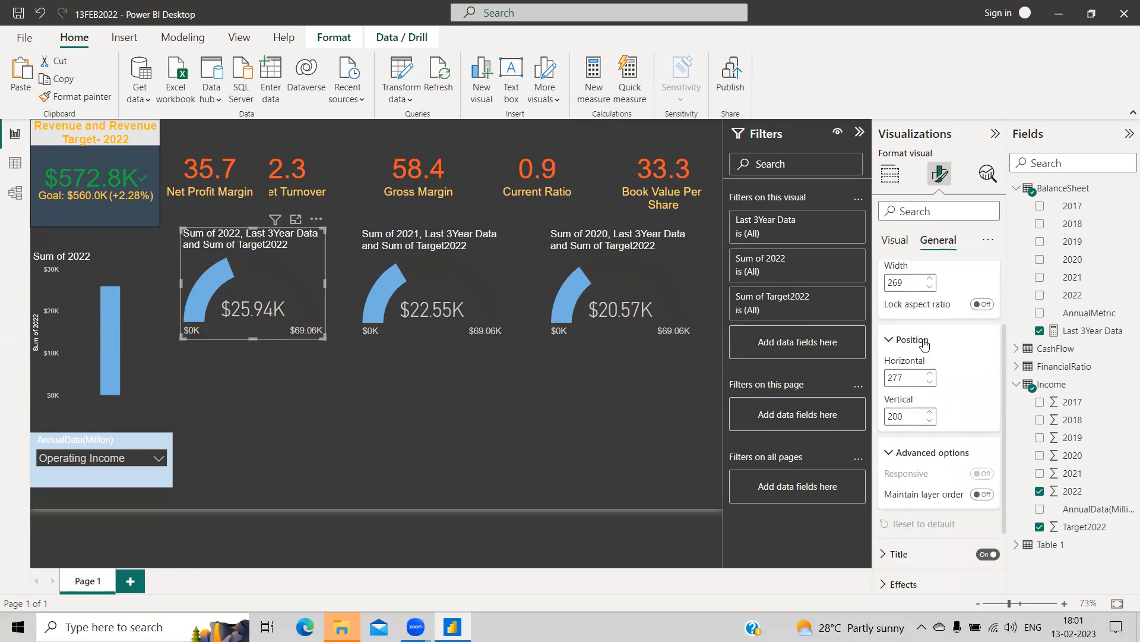
pyautogui.scroll(-2, 924, 345)
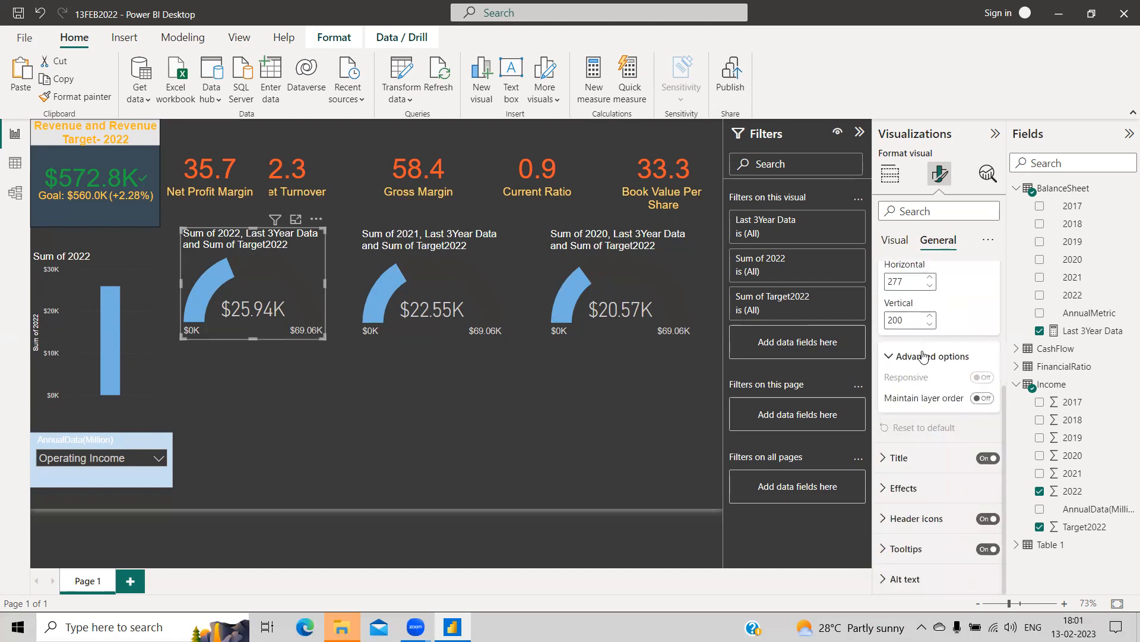
pyautogui.click(926, 487)
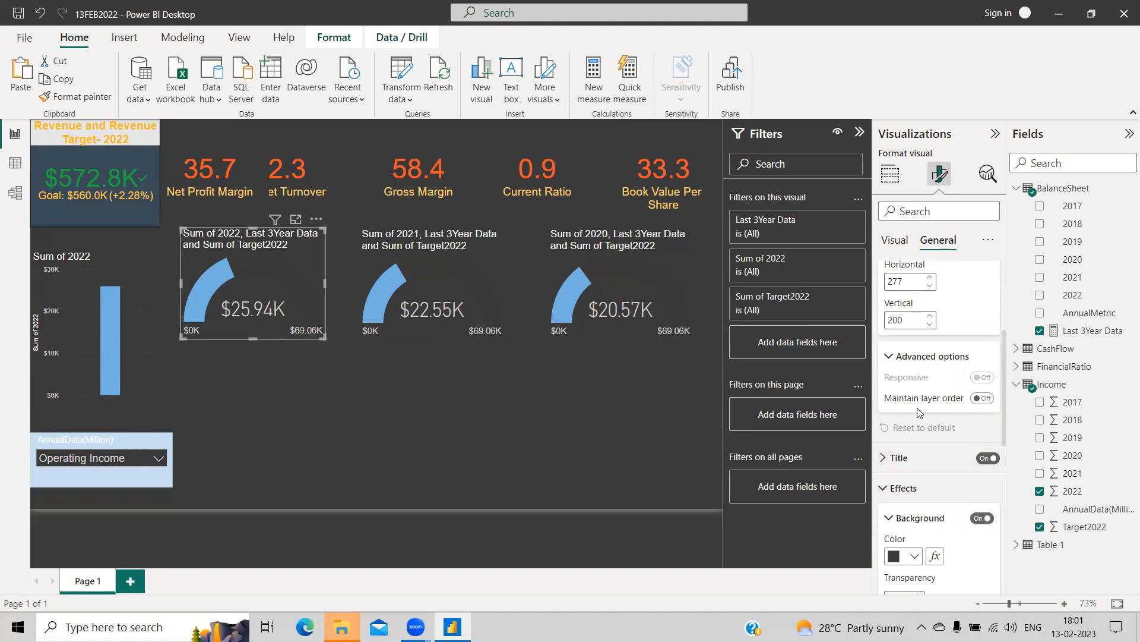
pyautogui.scroll(-3, 917, 416)
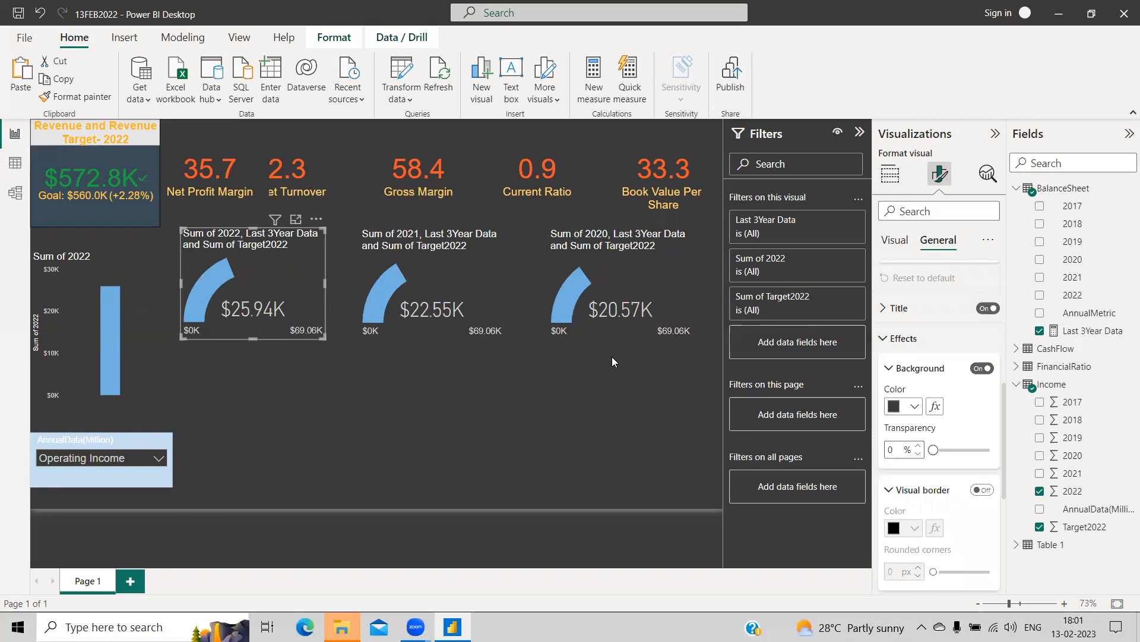
pyautogui.click(913, 408)
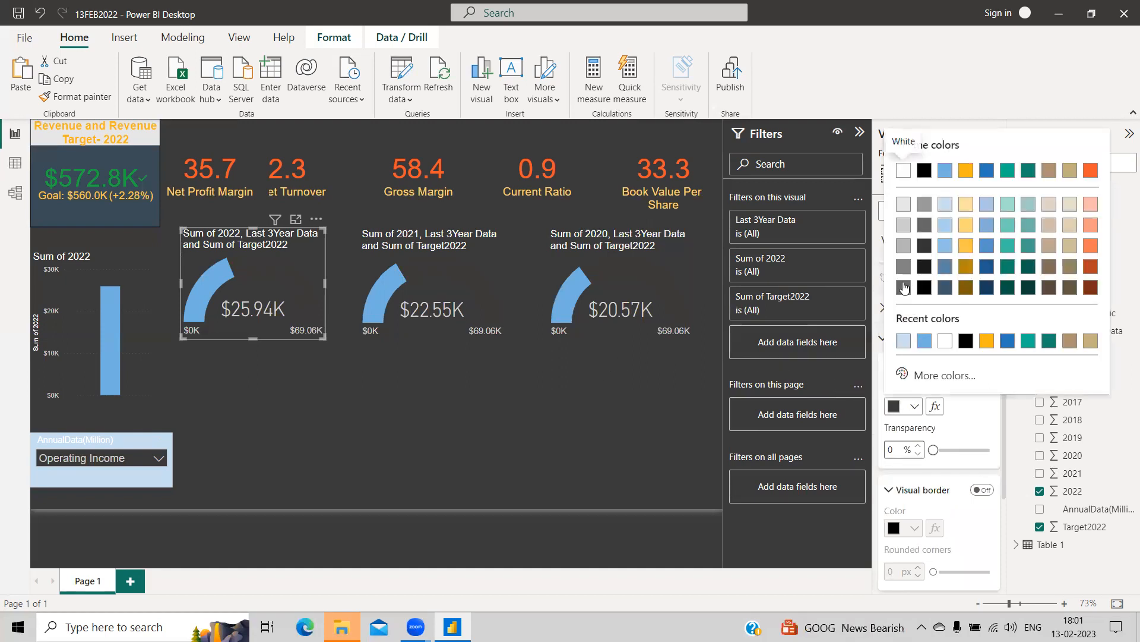
pyautogui.click(904, 288)
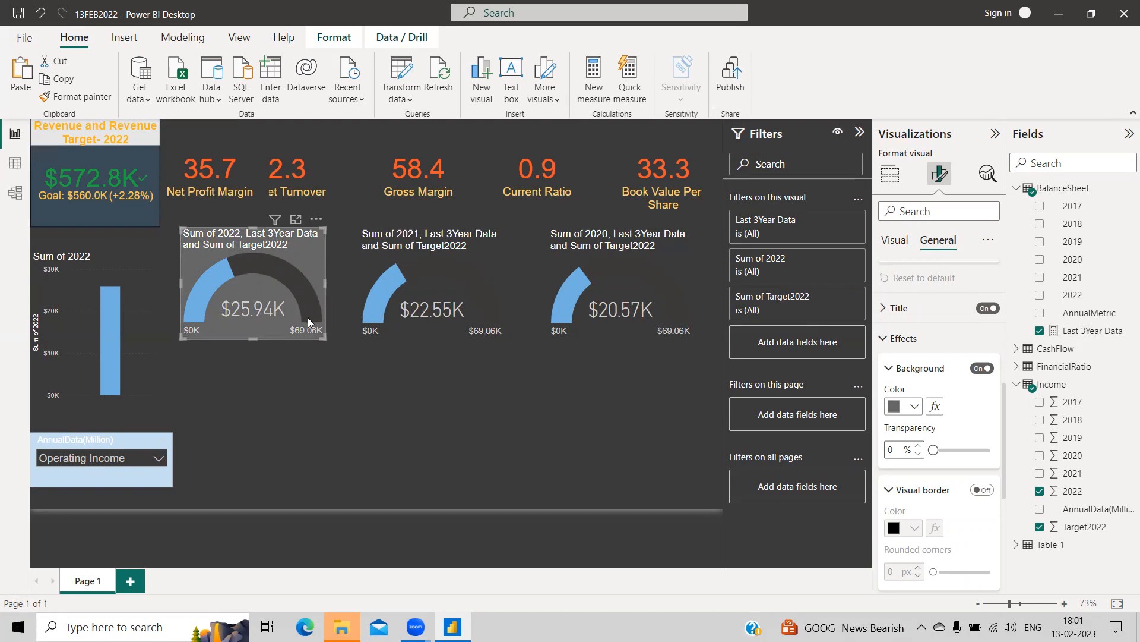
pyautogui.click(280, 368)
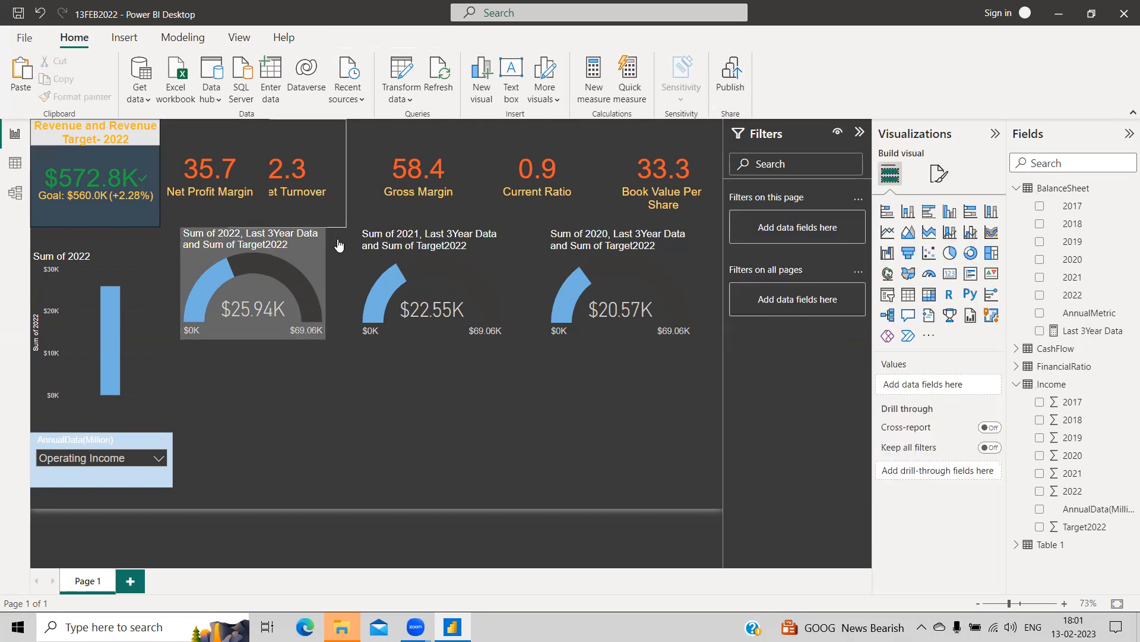
# Apply the same dark grey background color to the 2021 gauge.
pyautogui.click(467, 269)
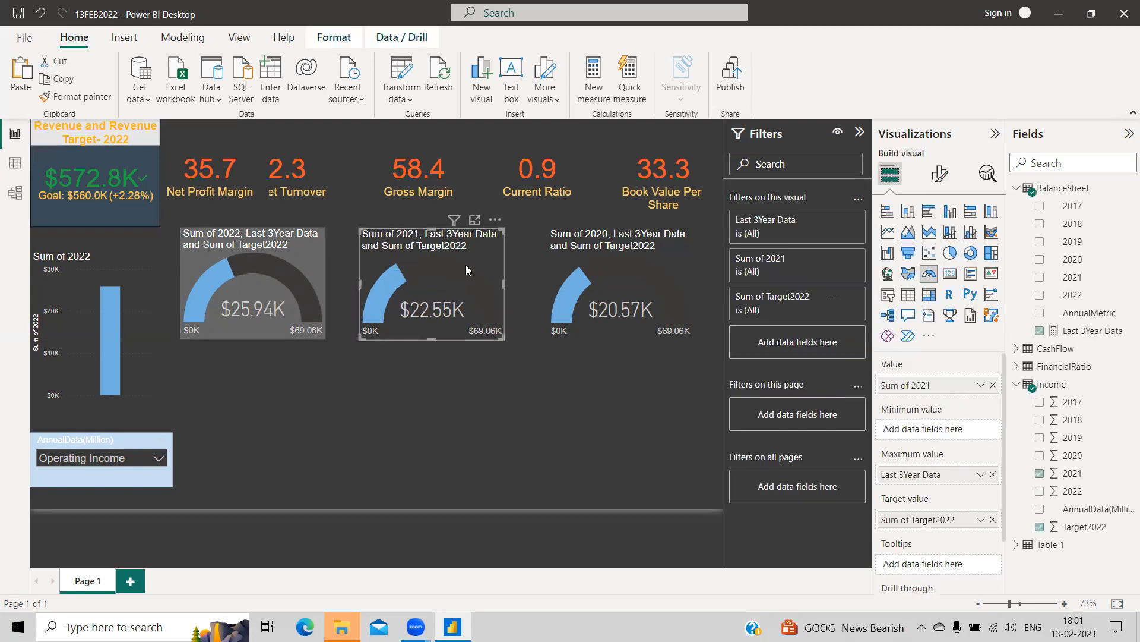
pyautogui.click(941, 174)
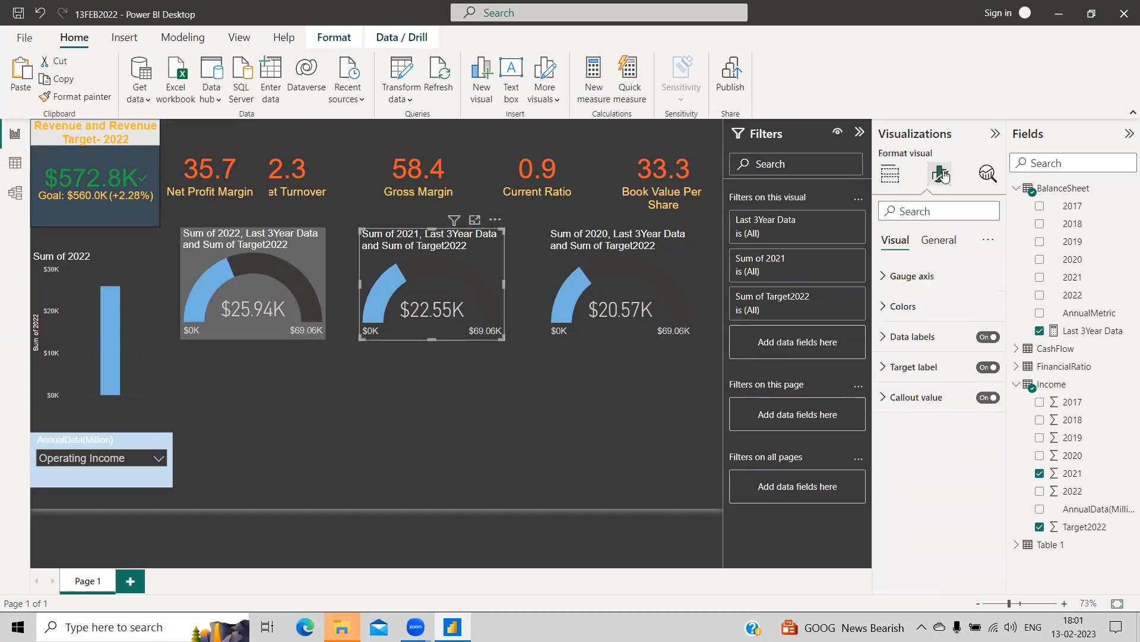
pyautogui.click(944, 247)
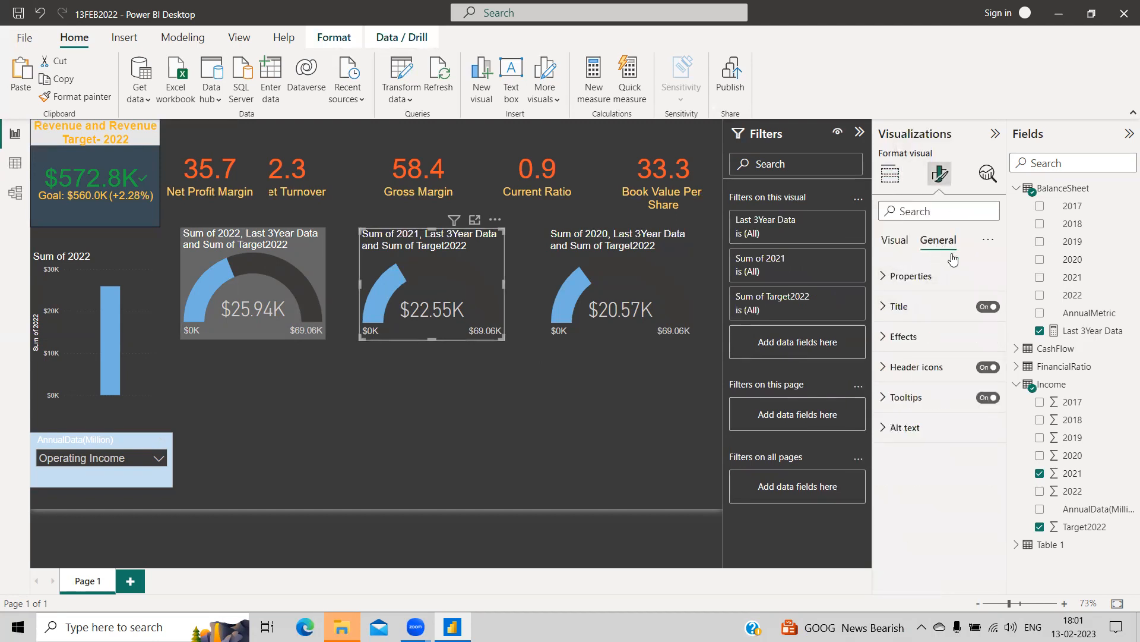
pyautogui.click(920, 343)
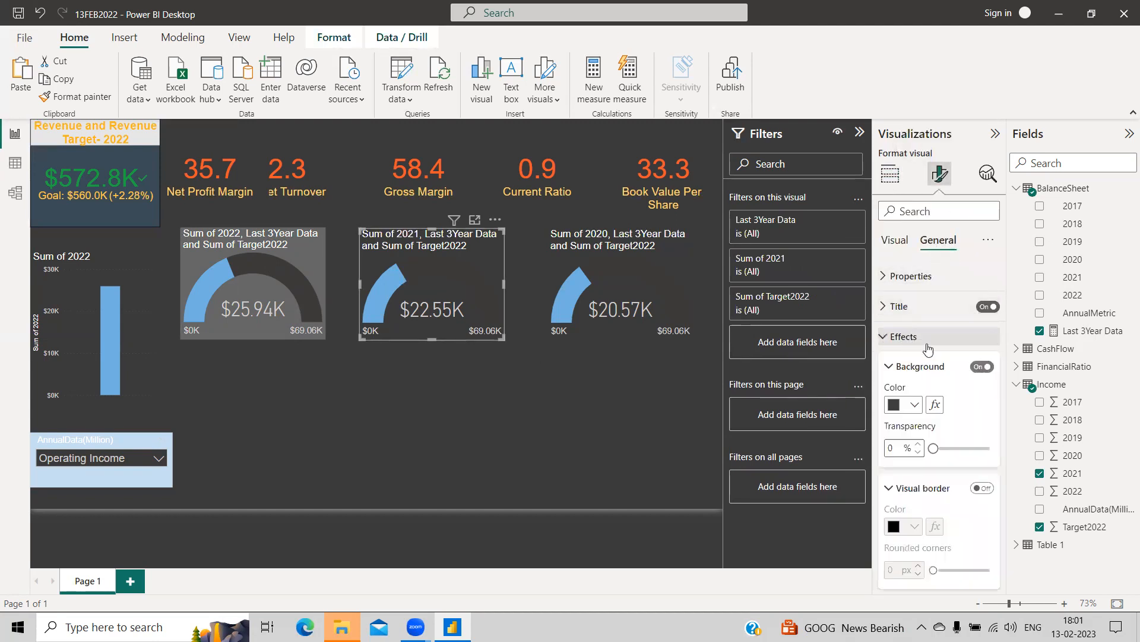
pyautogui.click(915, 404)
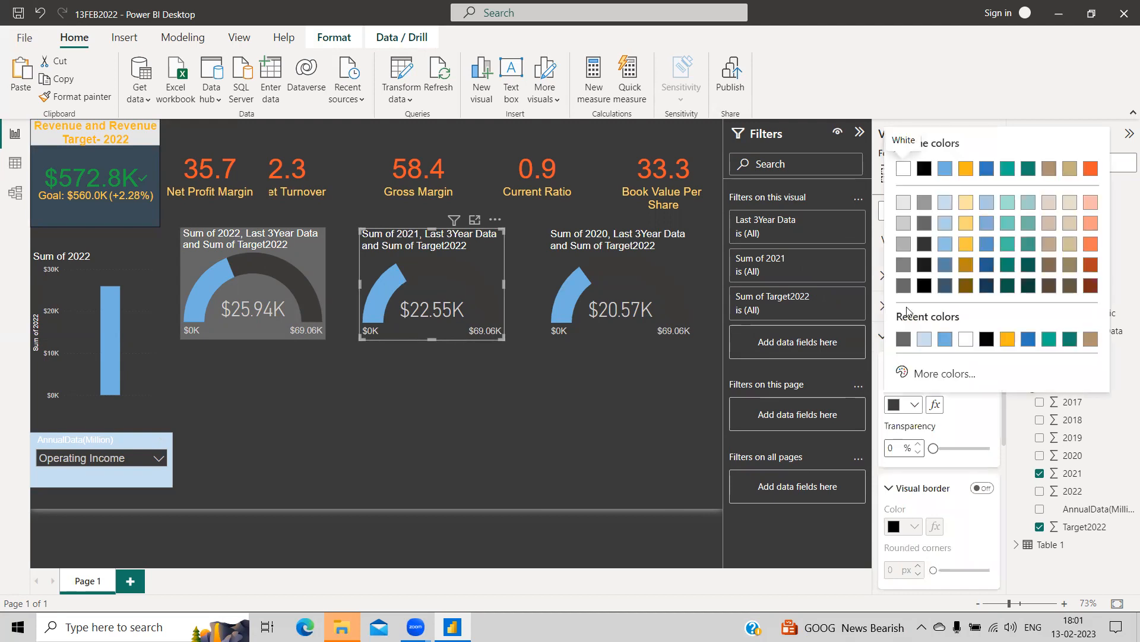
pyautogui.click(904, 284)
# Apply the matching dark grey background color to the 2020 gauge.
pyautogui.click(632, 290)
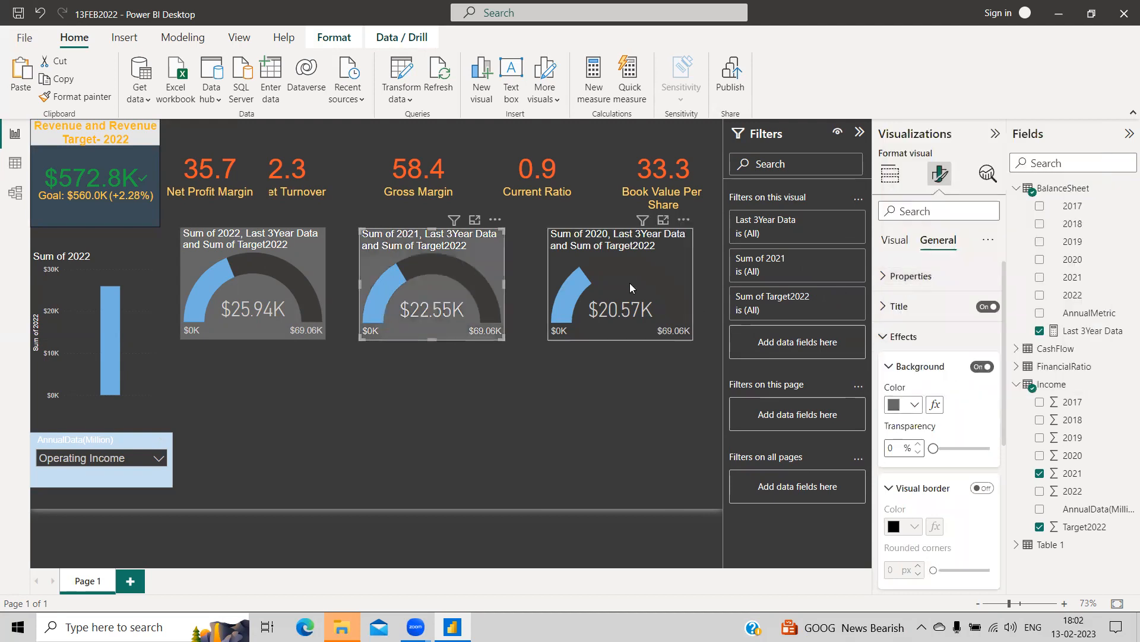
pyautogui.click(915, 405)
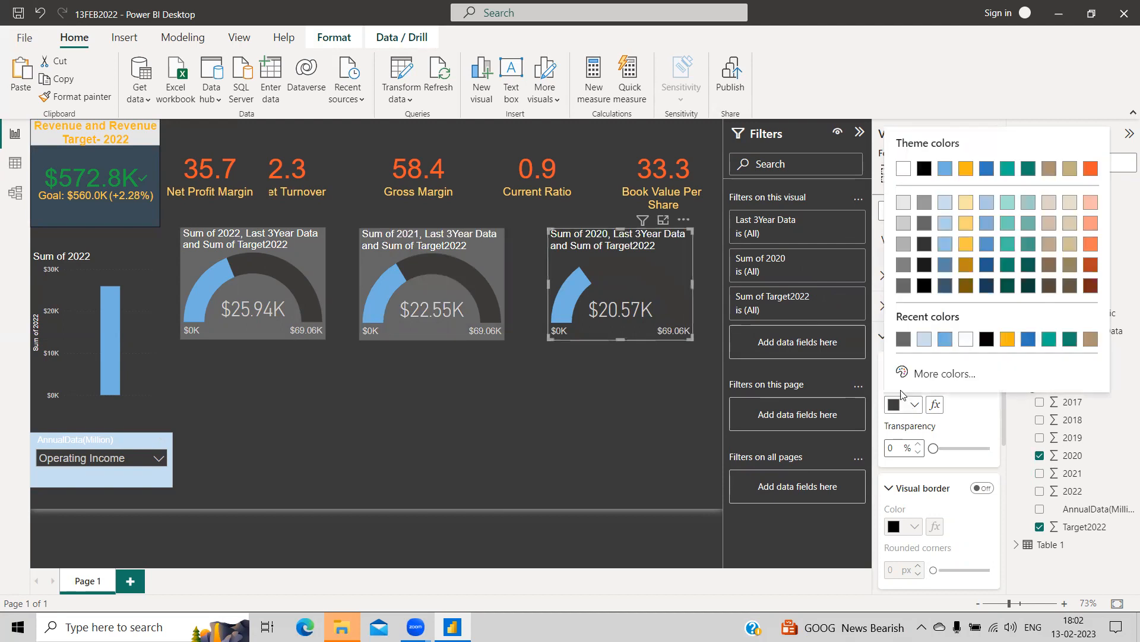
pyautogui.click(904, 286)
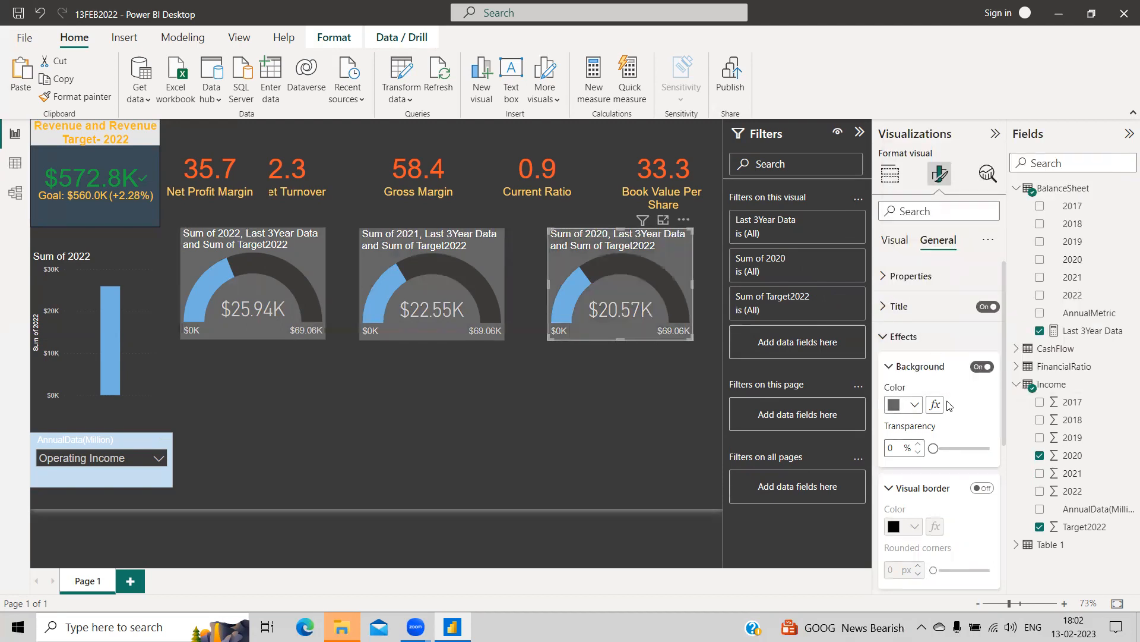
# Turn off the 2020 gauge's target label, and try its data labels and callout value off and on, leaving both on.
pyautogui.scroll(-3, 947, 400)
pyautogui.scroll(-1, 948, 399)
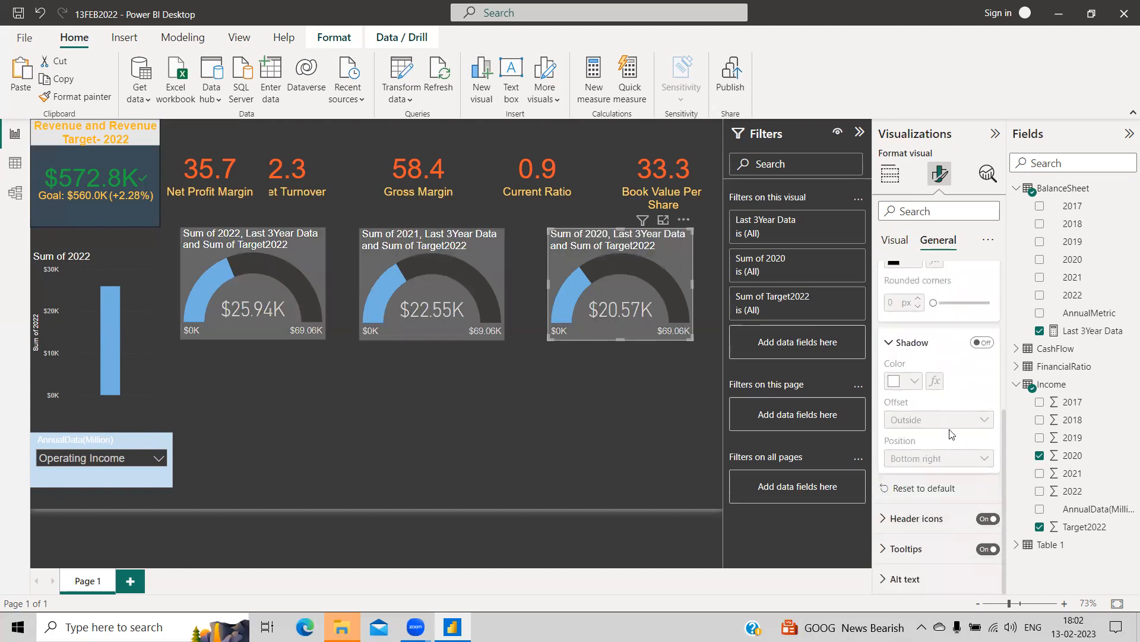
pyautogui.click(908, 247)
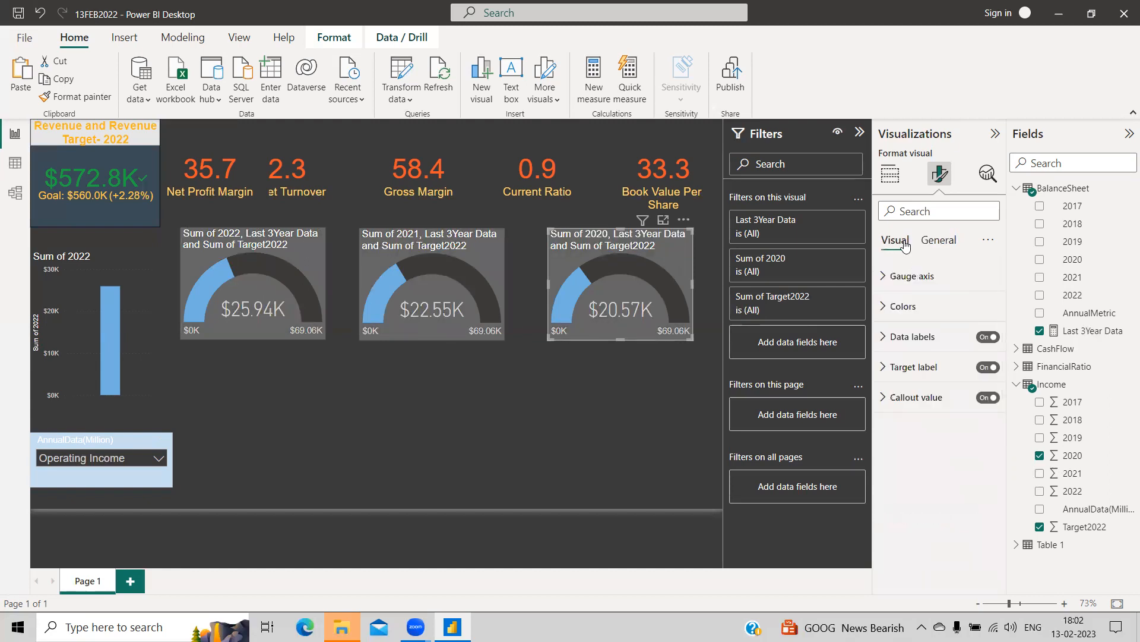
pyautogui.click(990, 339)
pyautogui.click(991, 338)
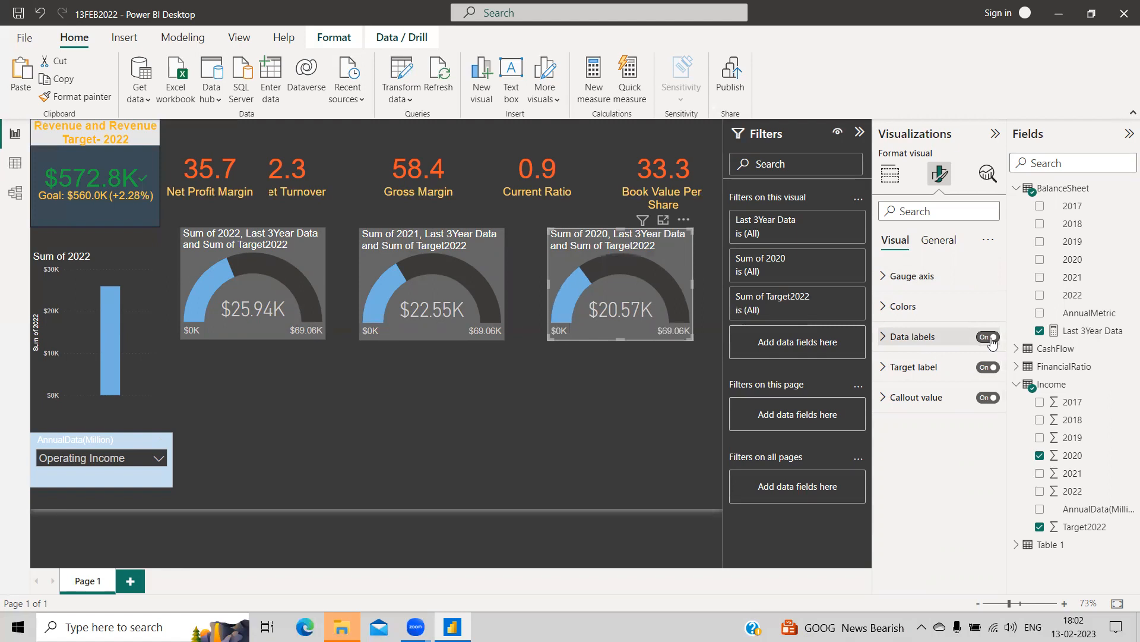
pyautogui.click(991, 369)
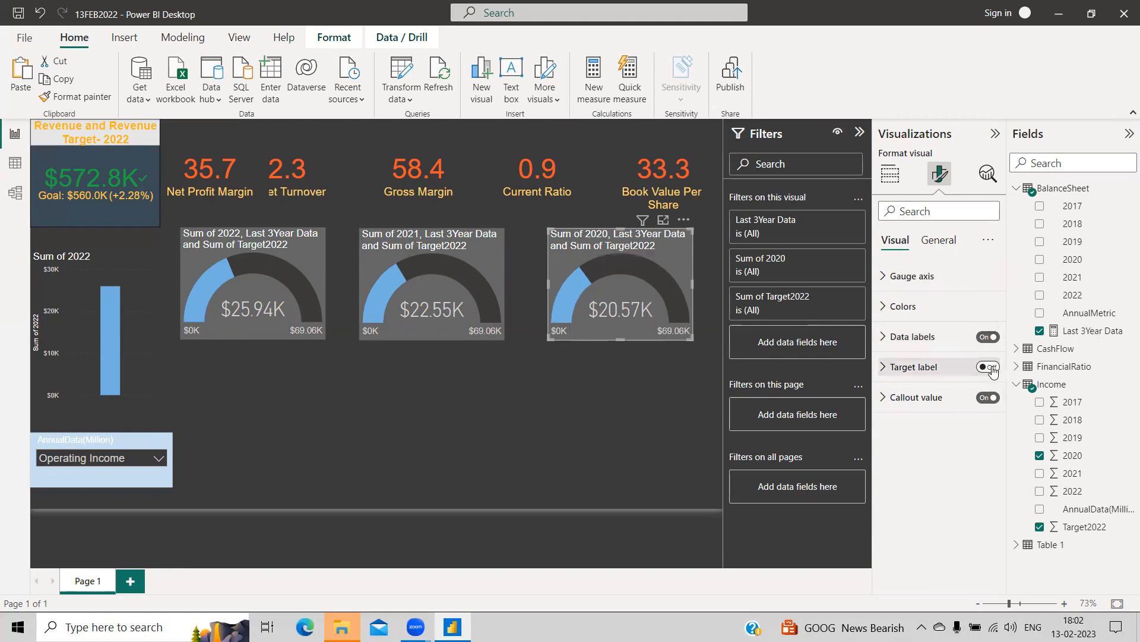
pyautogui.click(989, 371)
pyautogui.click(988, 367)
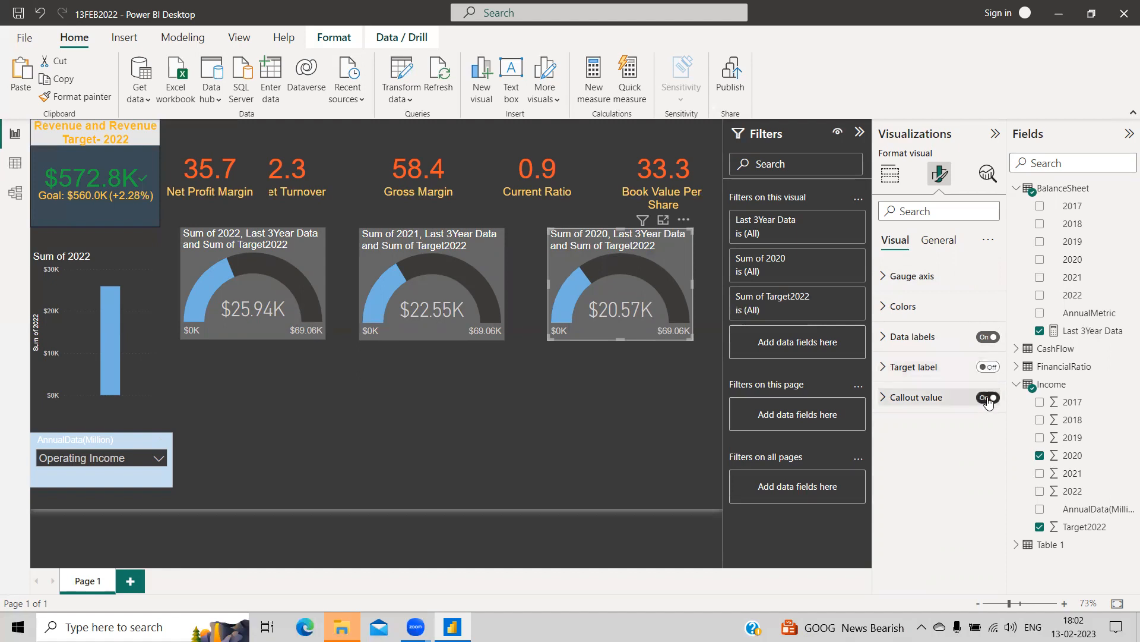
pyautogui.click(988, 398)
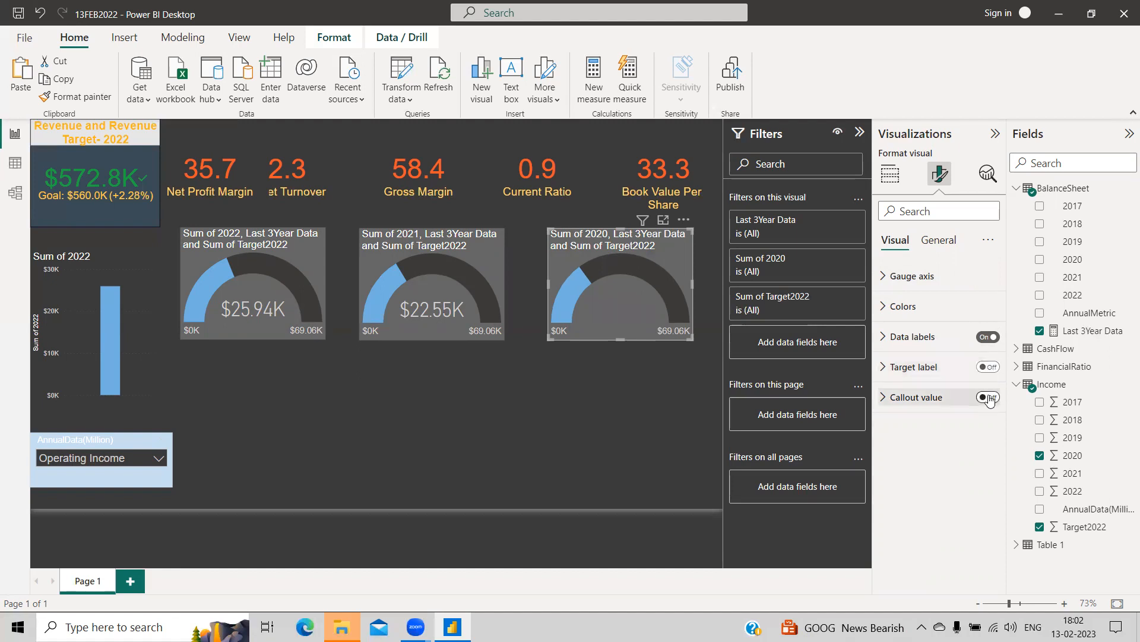
pyautogui.click(988, 398)
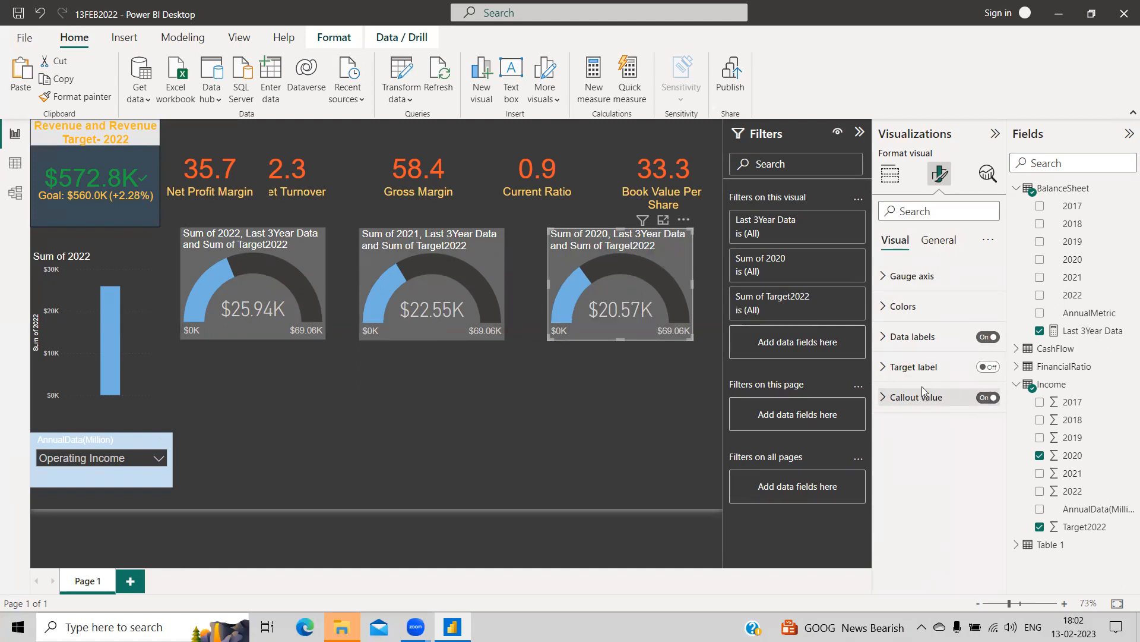
# Set the 2020 gauge's callout value to 0 decimal places.
pyautogui.click(885, 398)
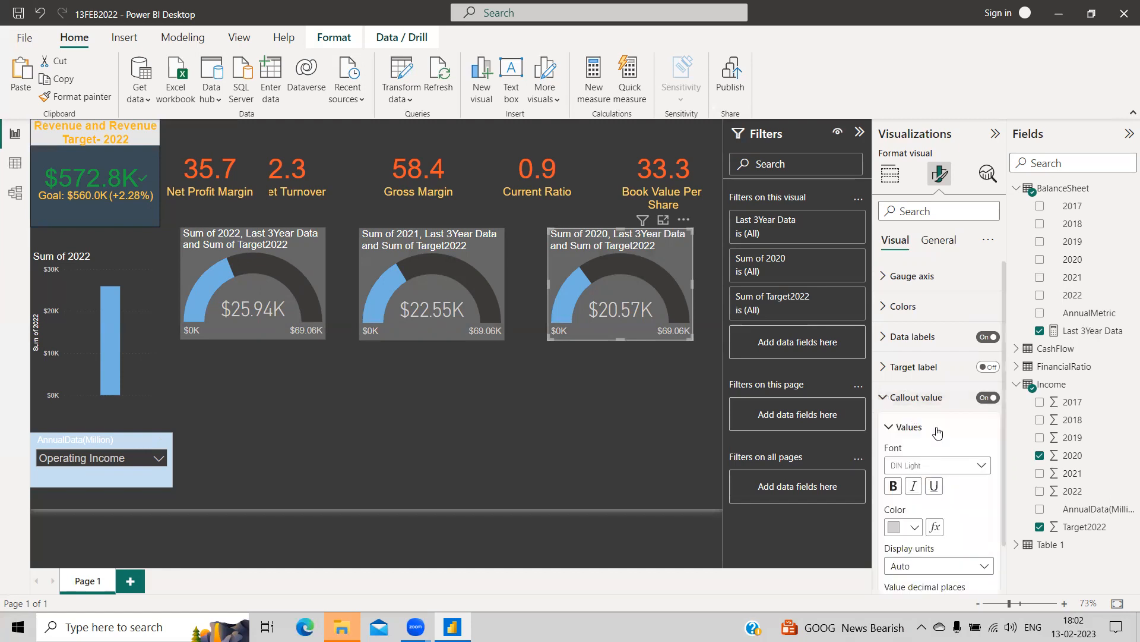
pyautogui.scroll(-1, 945, 437)
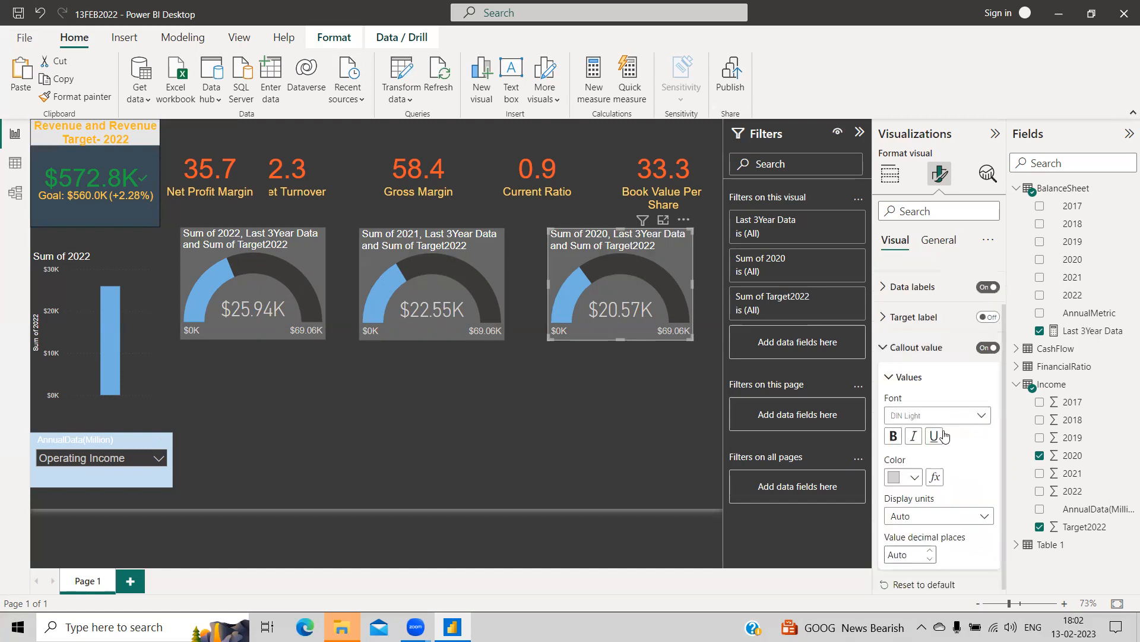
pyautogui.click(930, 560)
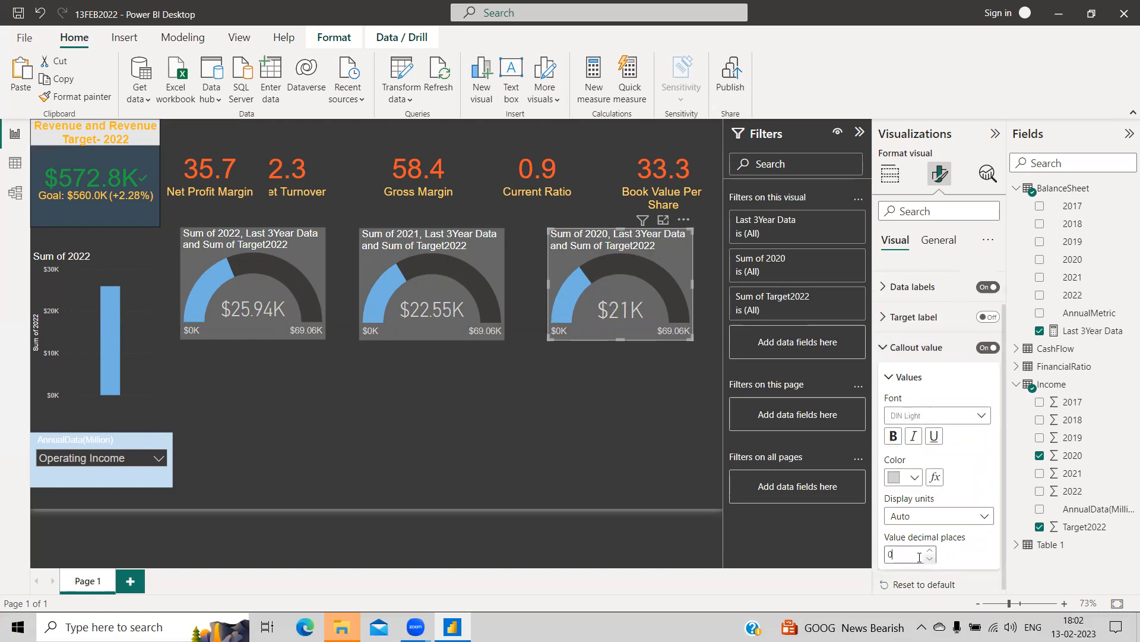
# Set the callout values of the 2020, 2021 and 2022 gauges to 1 decimal place.
pyautogui.click(443, 347)
pyautogui.click(931, 557)
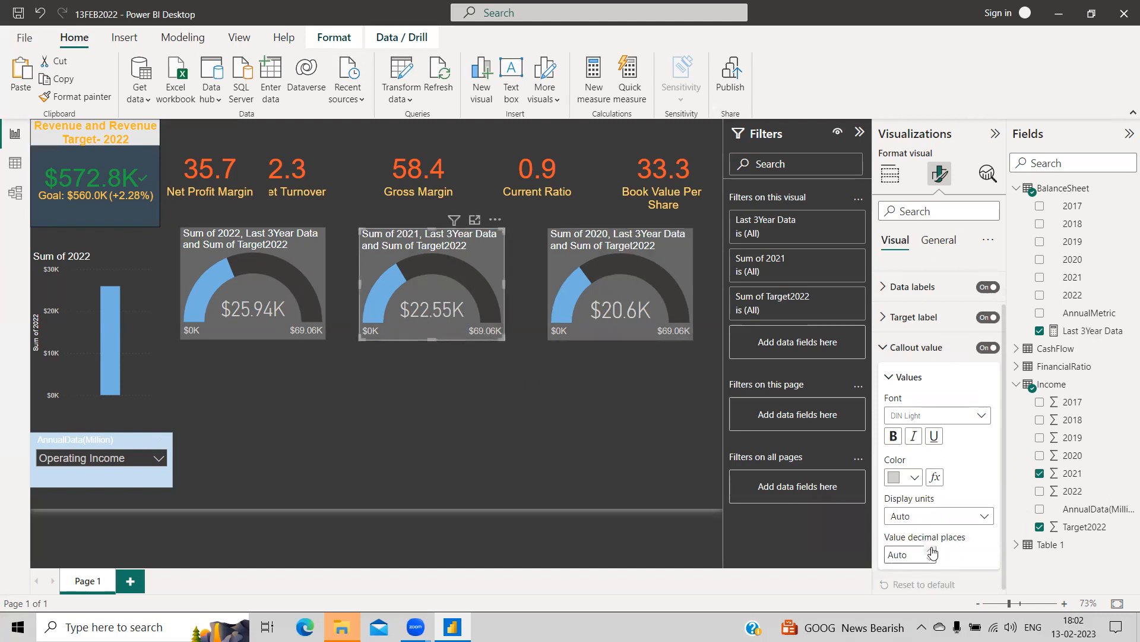
pyautogui.click(932, 551)
pyautogui.click(273, 321)
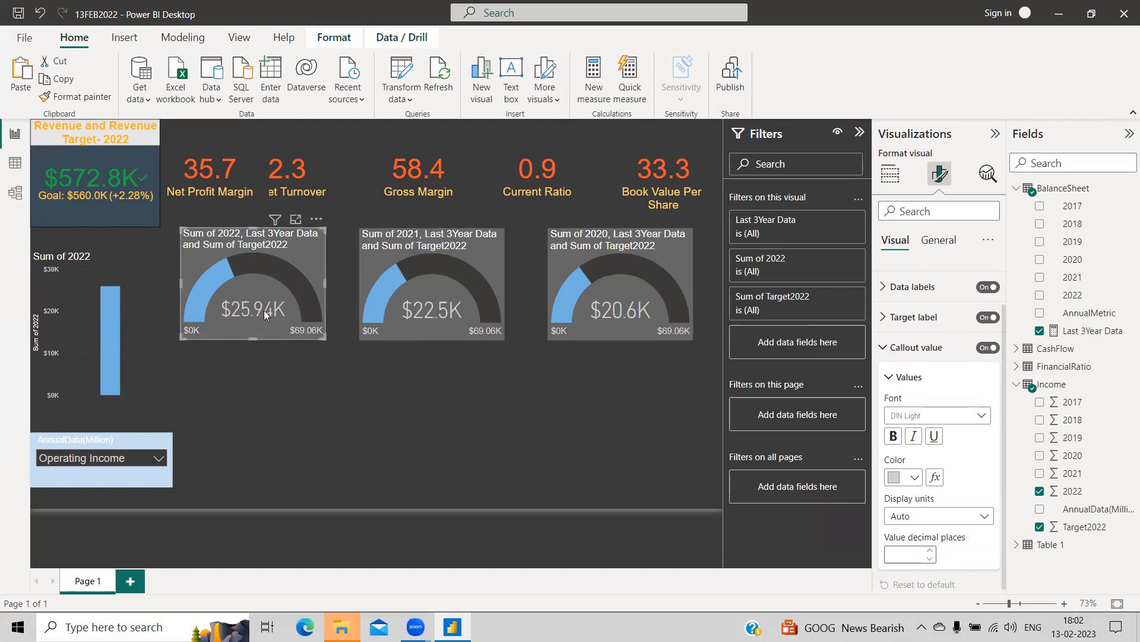
pyautogui.click(933, 553)
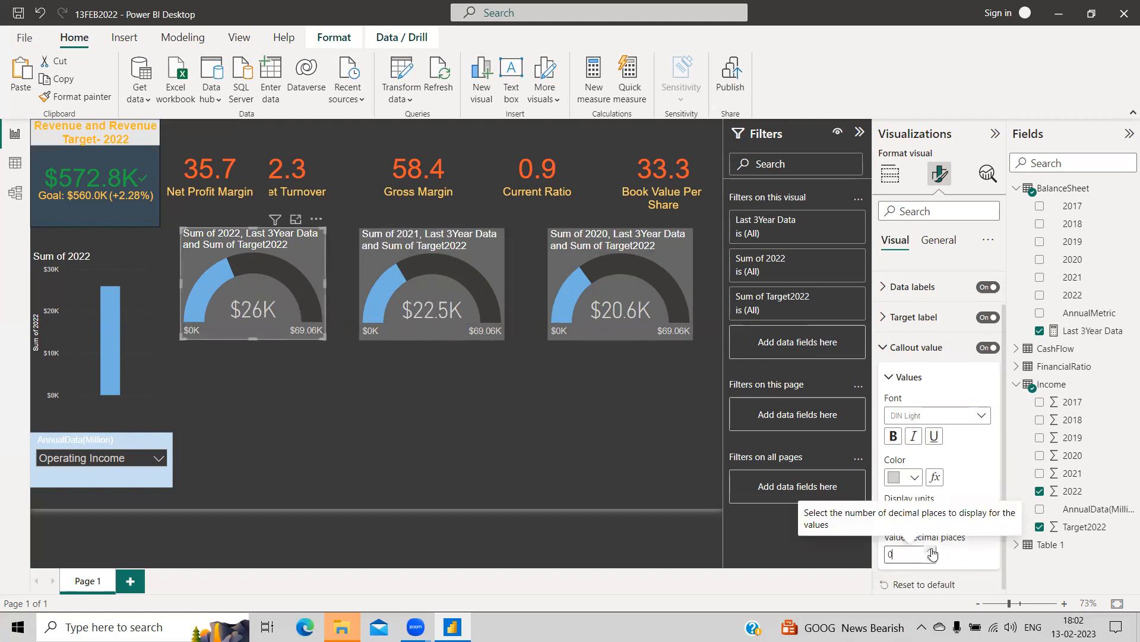
pyautogui.click(933, 552)
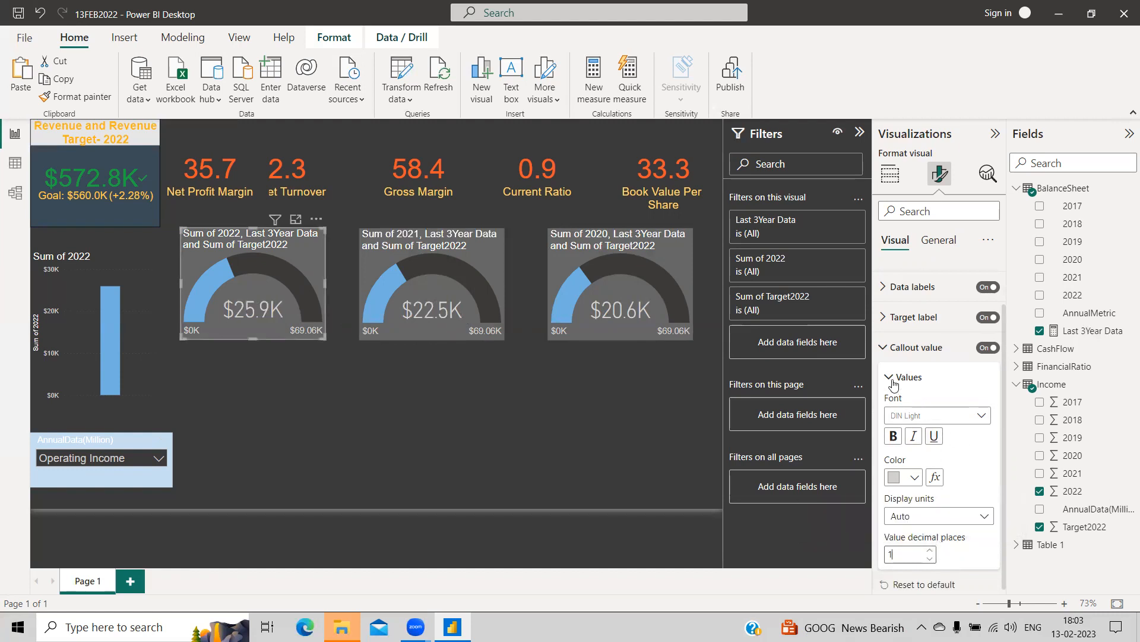
# Change the 2022 gauge's title text to "Year: 2022".
pyautogui.click(894, 380)
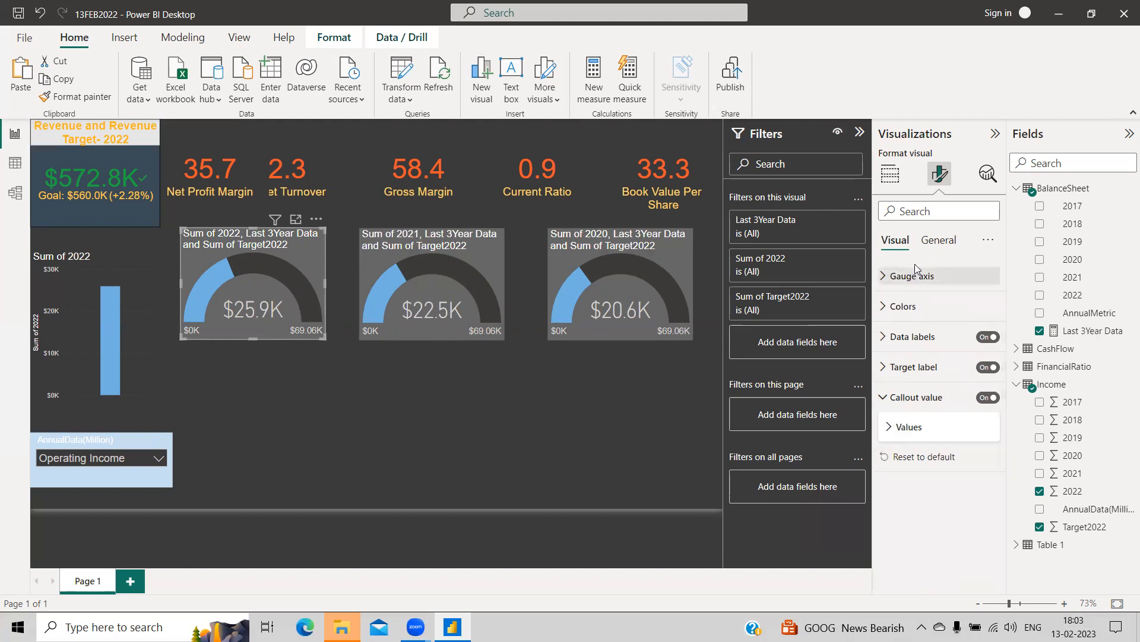
pyautogui.click(937, 240)
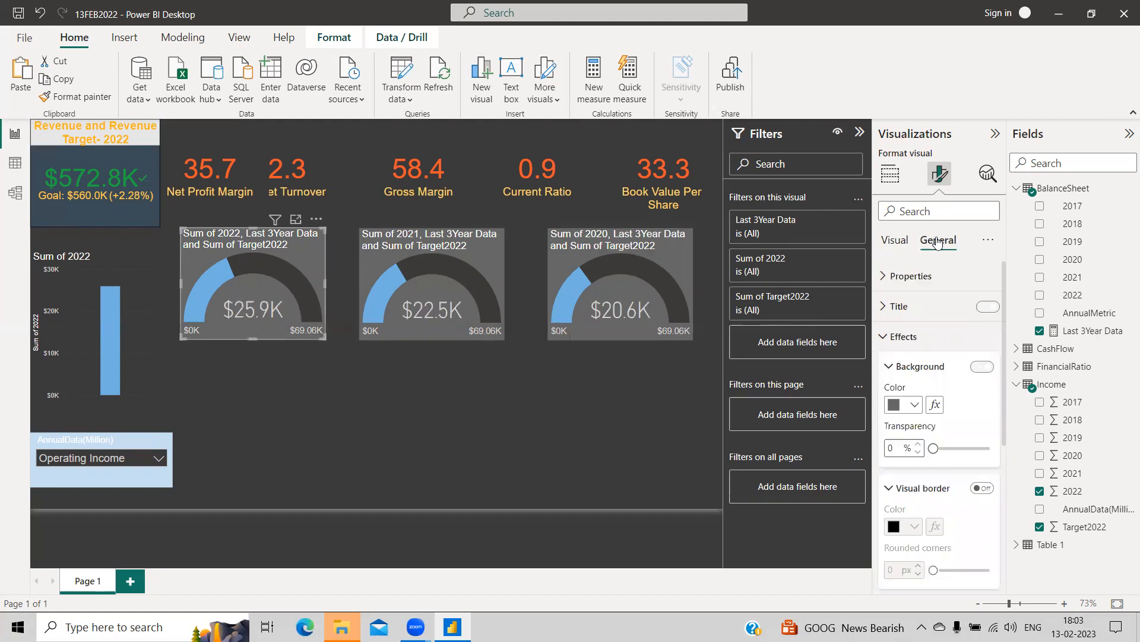
pyautogui.click(884, 337)
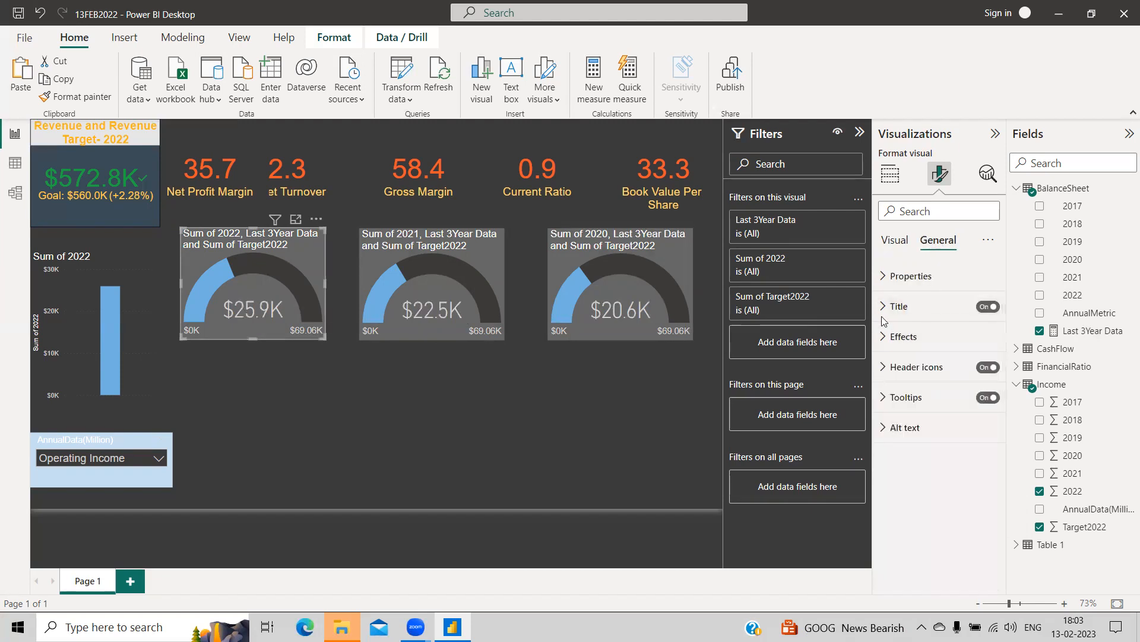
pyautogui.click(900, 306)
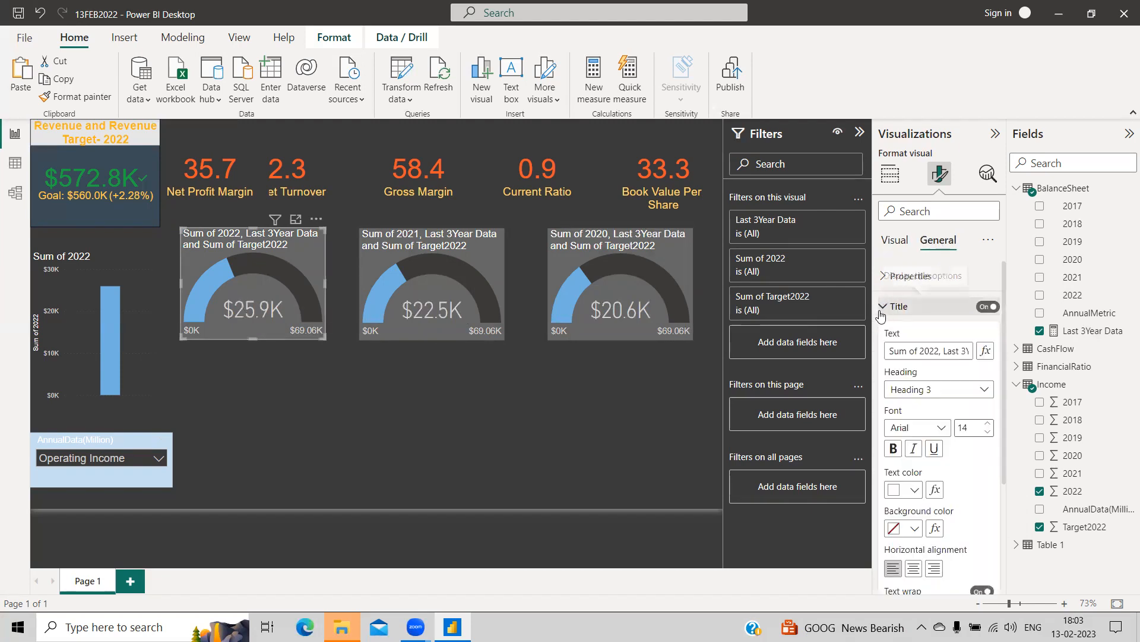
pyautogui.tripleClick(916, 349)
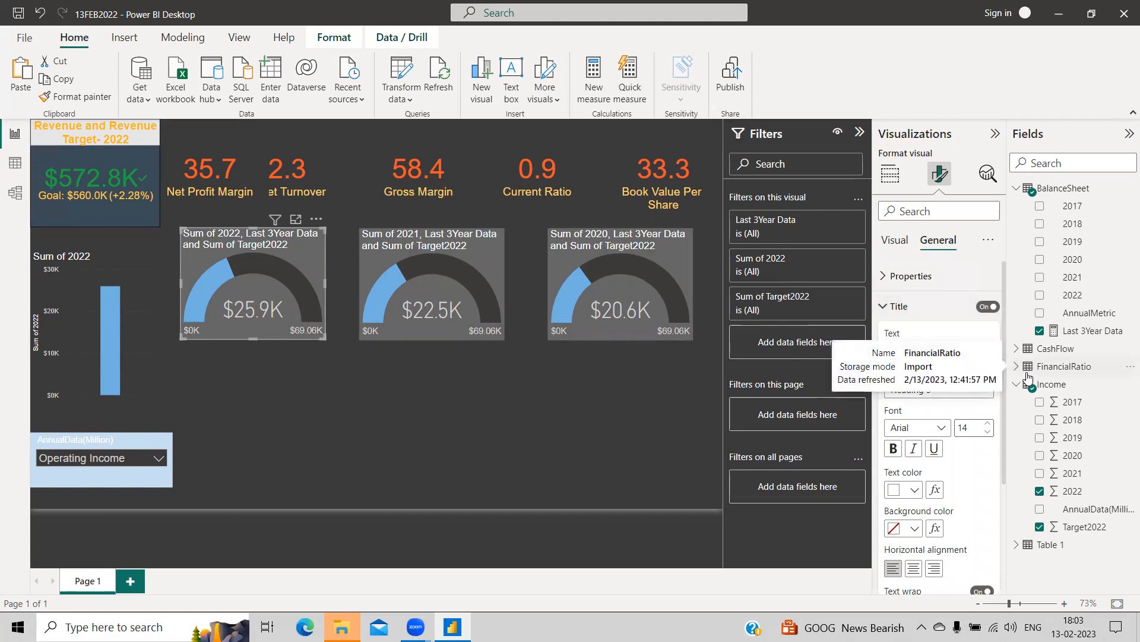
pyautogui.write('Year')
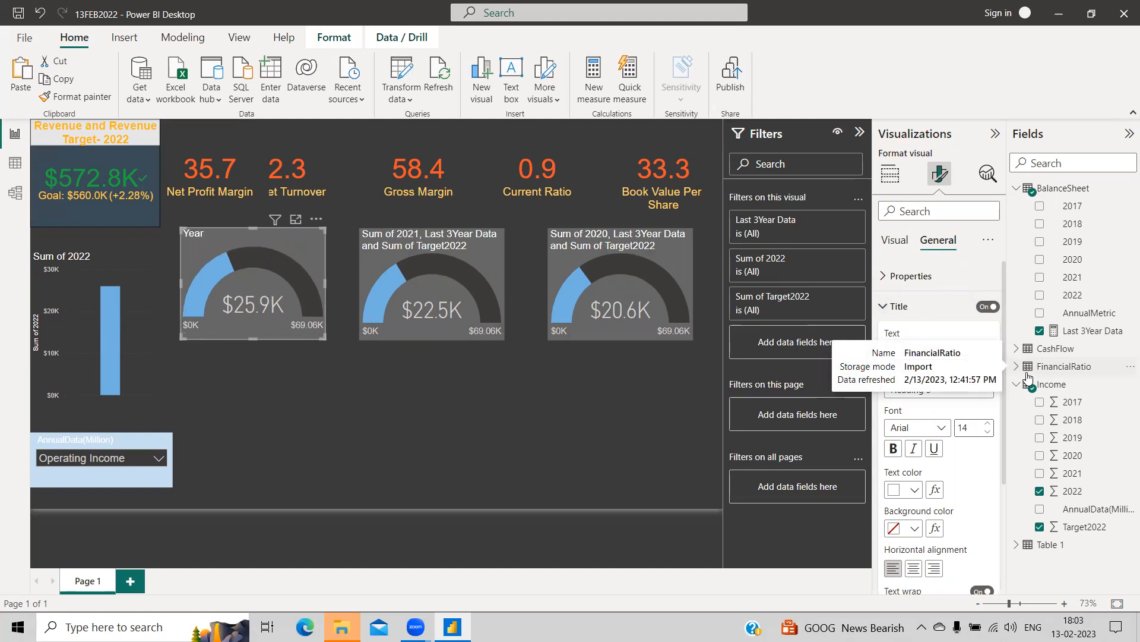
pyautogui.write(': 2022')
# Change the 2021 gauge's title text to "Year: 2021".
pyautogui.click(483, 261)
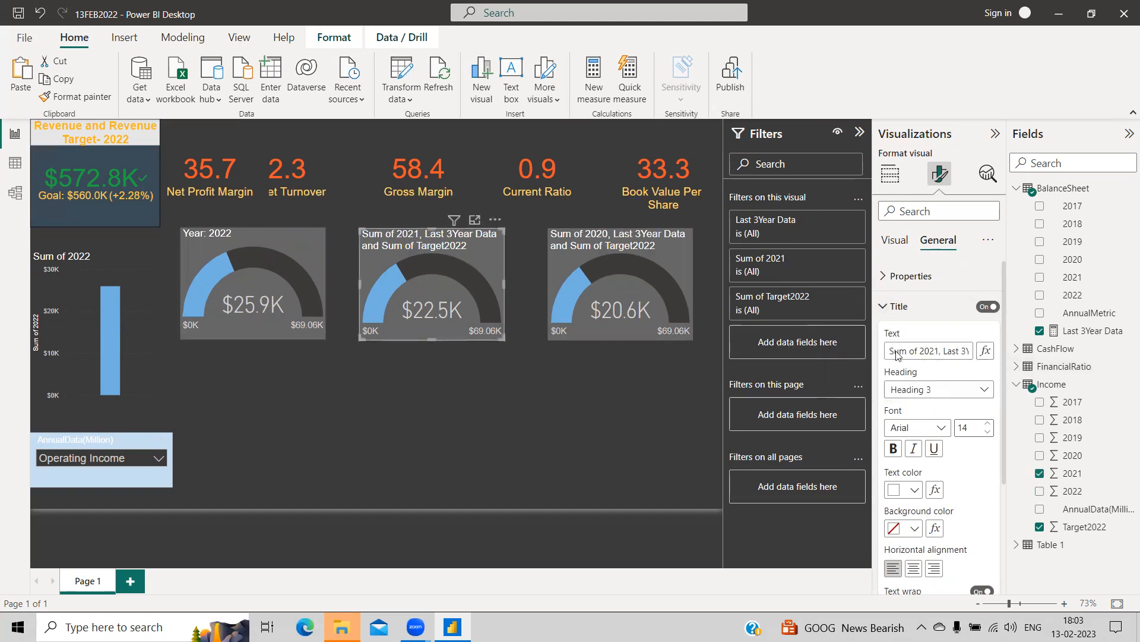
pyautogui.tripleClick(919, 351)
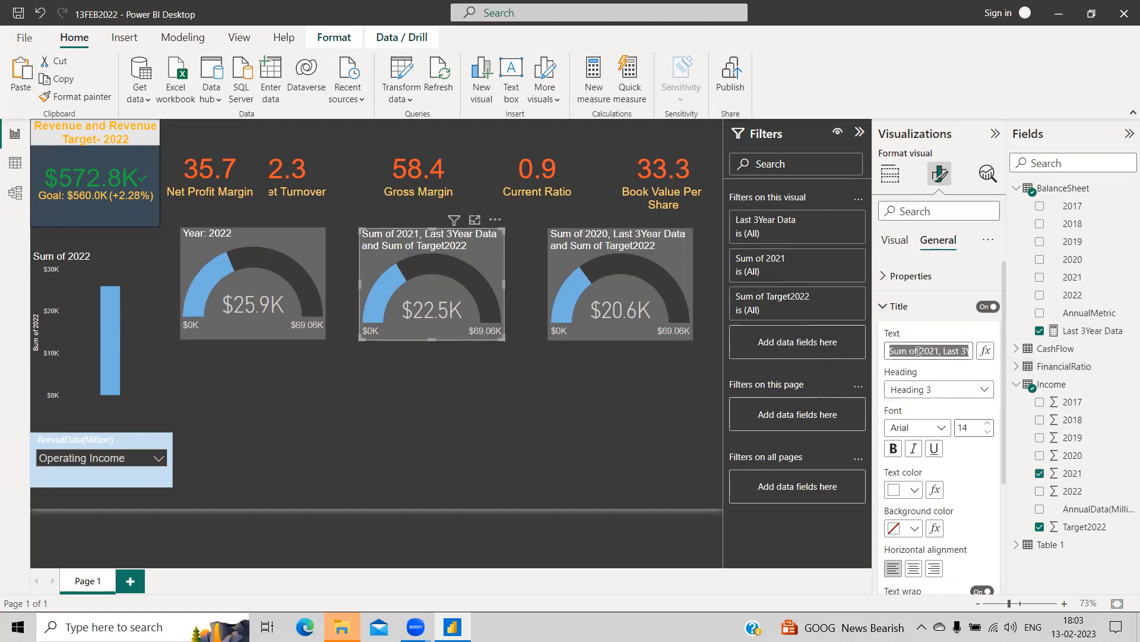
pyautogui.write('Year: 2021')
# Change the 2020 gauge's title text to "Year: 2020" and collapse the title settings.
pyautogui.click(628, 258)
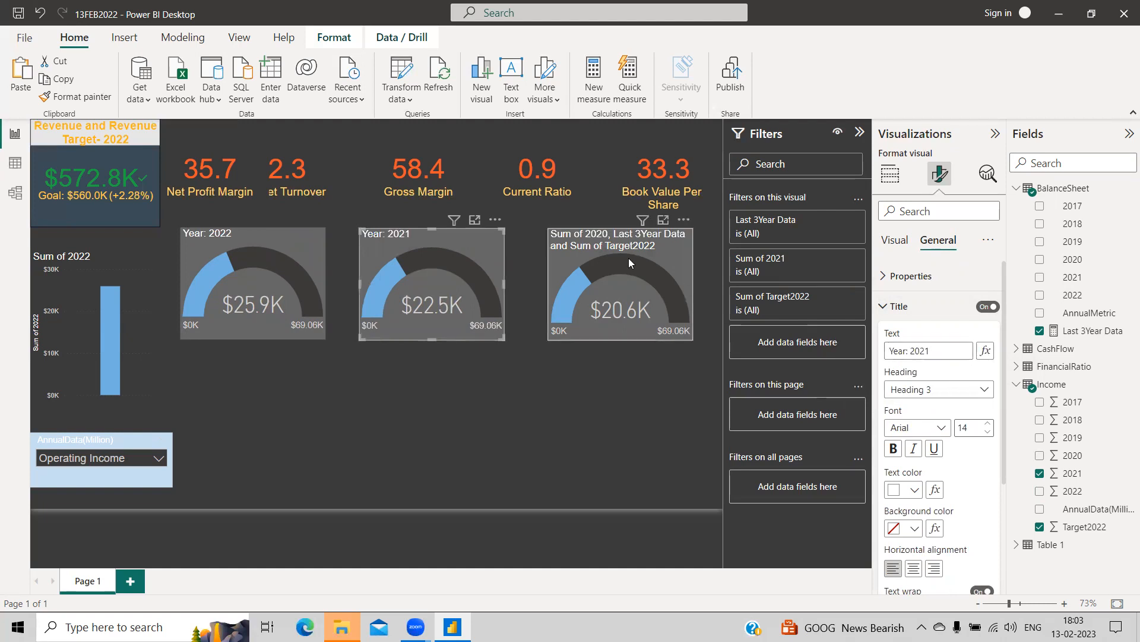
pyautogui.click(911, 348)
pyautogui.write('Year')
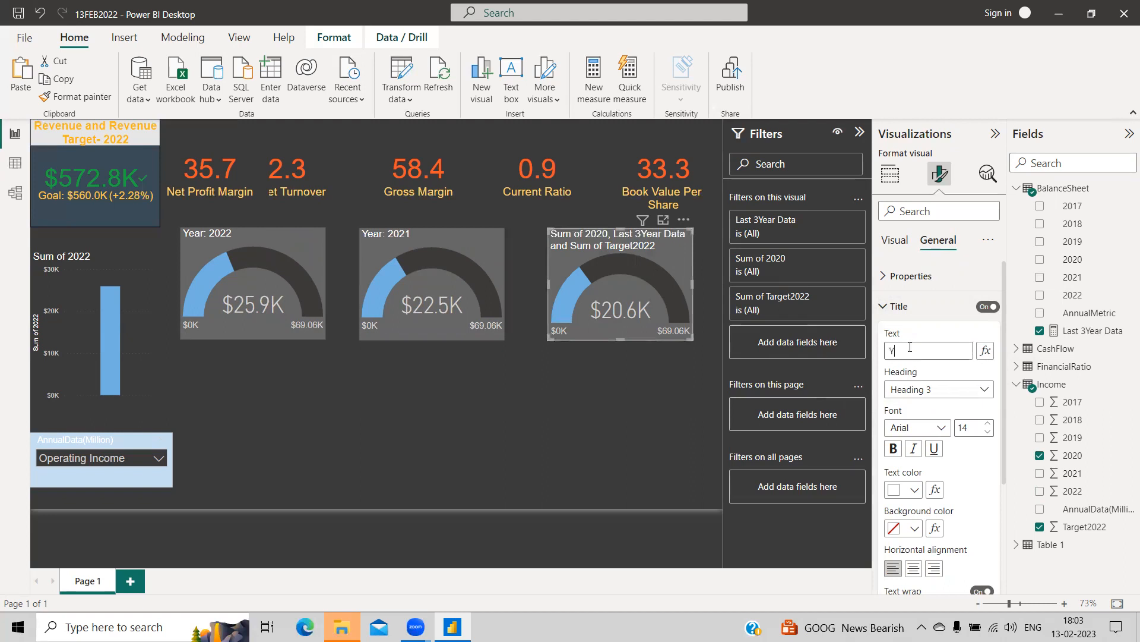
pyautogui.write(': 20')
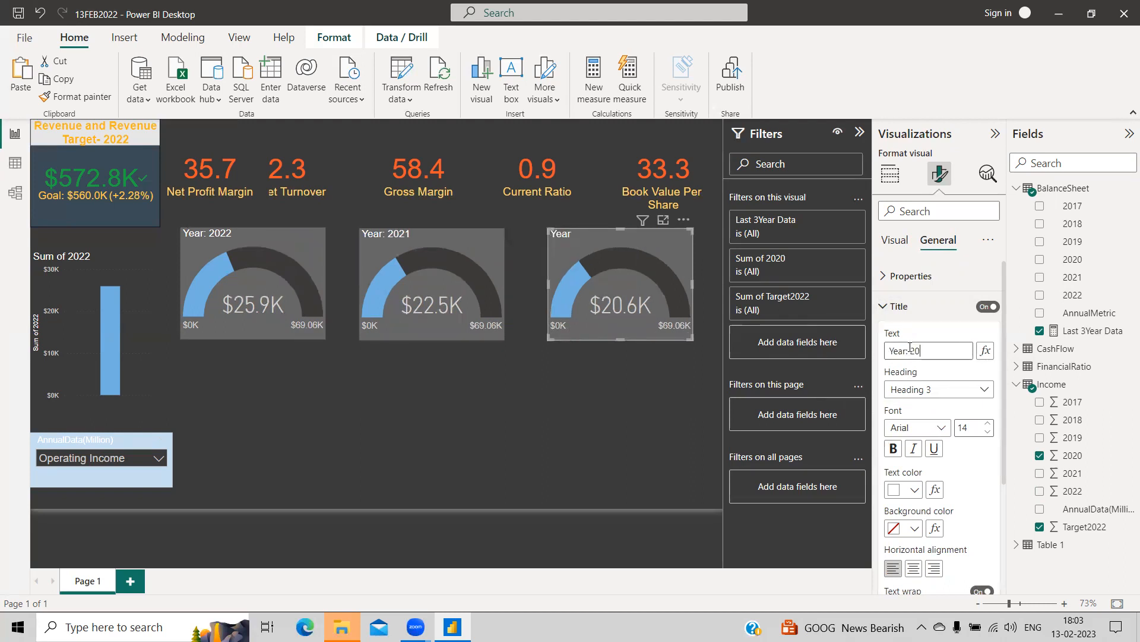
pyautogui.write('20')
pyautogui.click(890, 306)
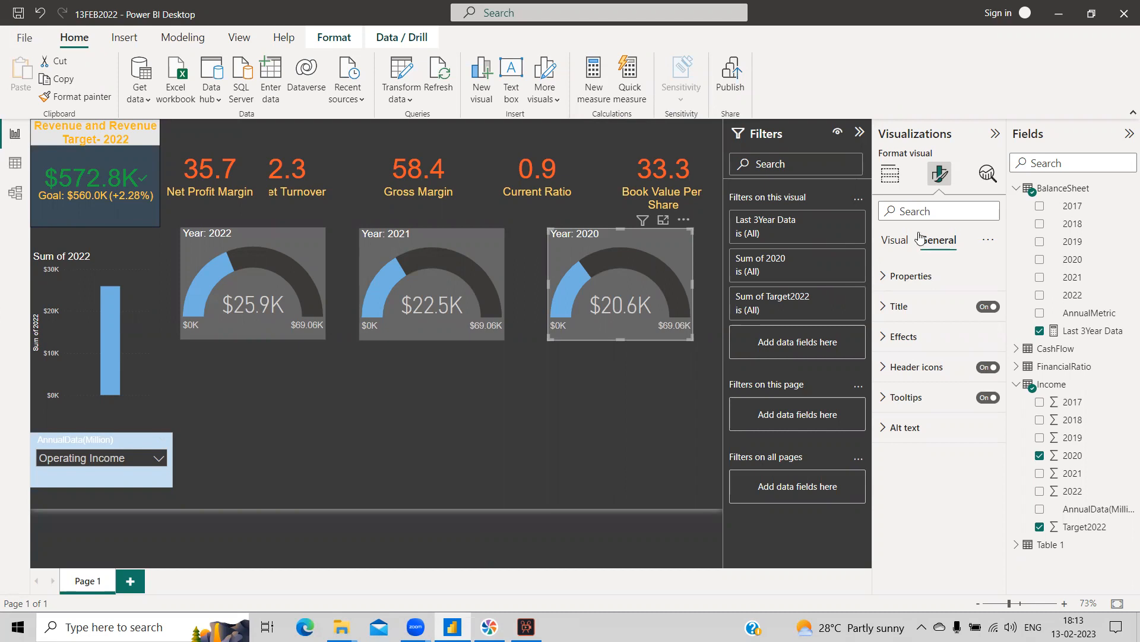
pyautogui.click(891, 177)
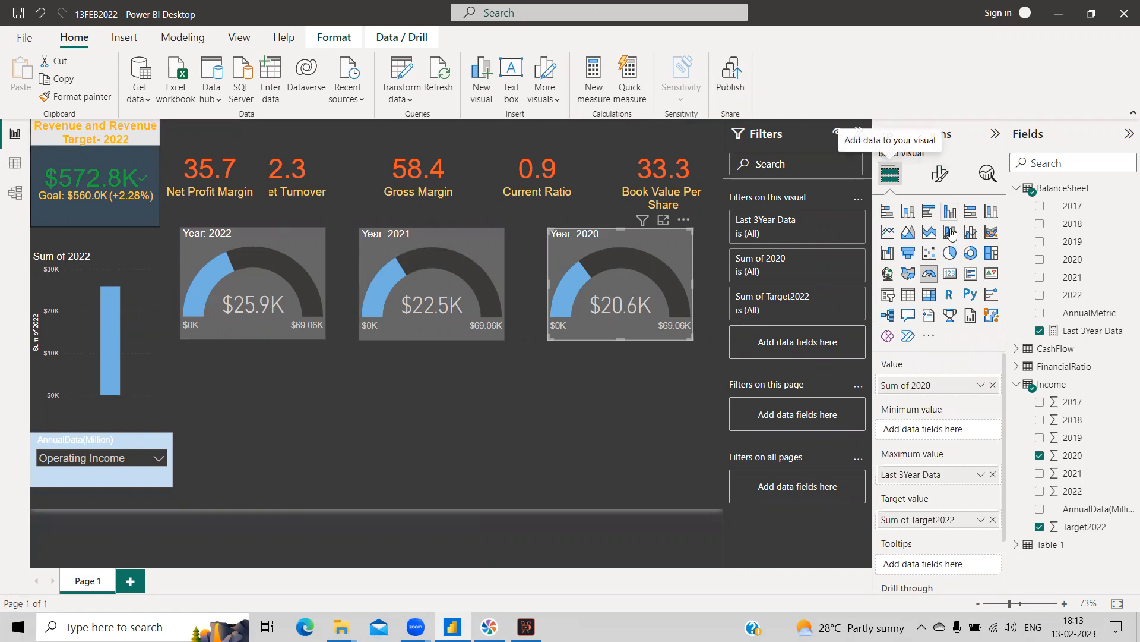
pyautogui.click(887, 212)
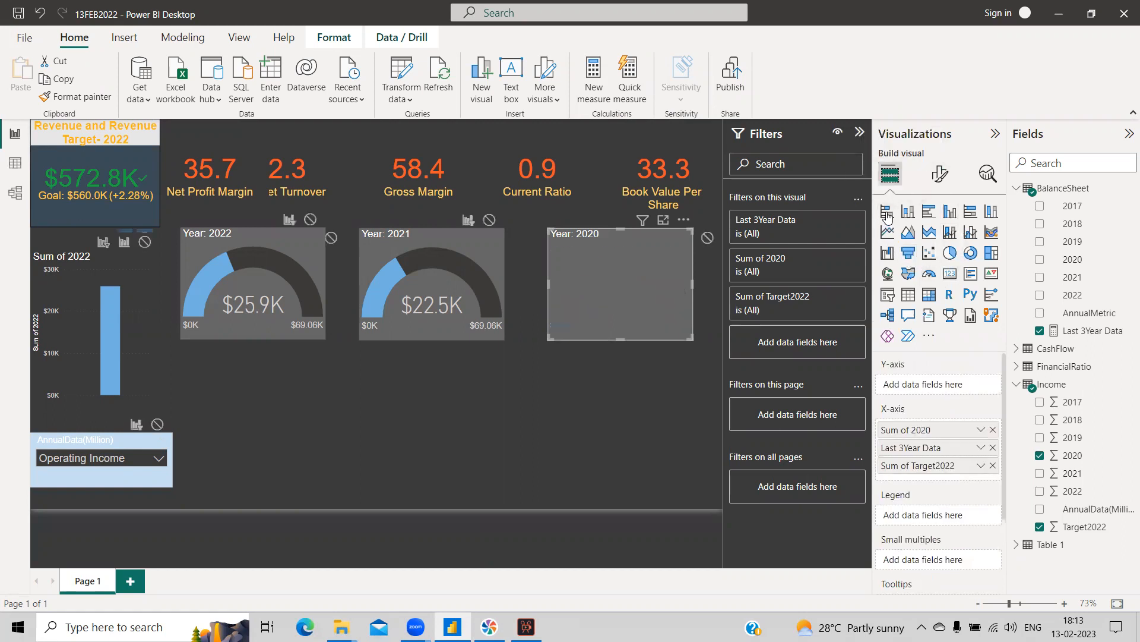
pyautogui.click(647, 411)
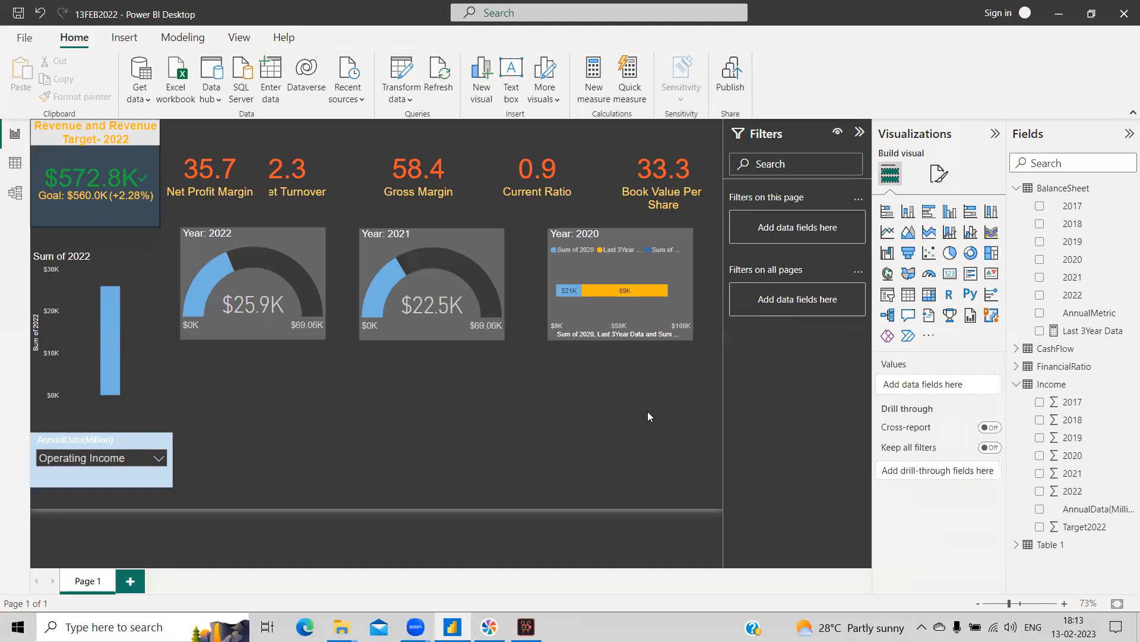
pyautogui.hotkey('ctrl', 'z')
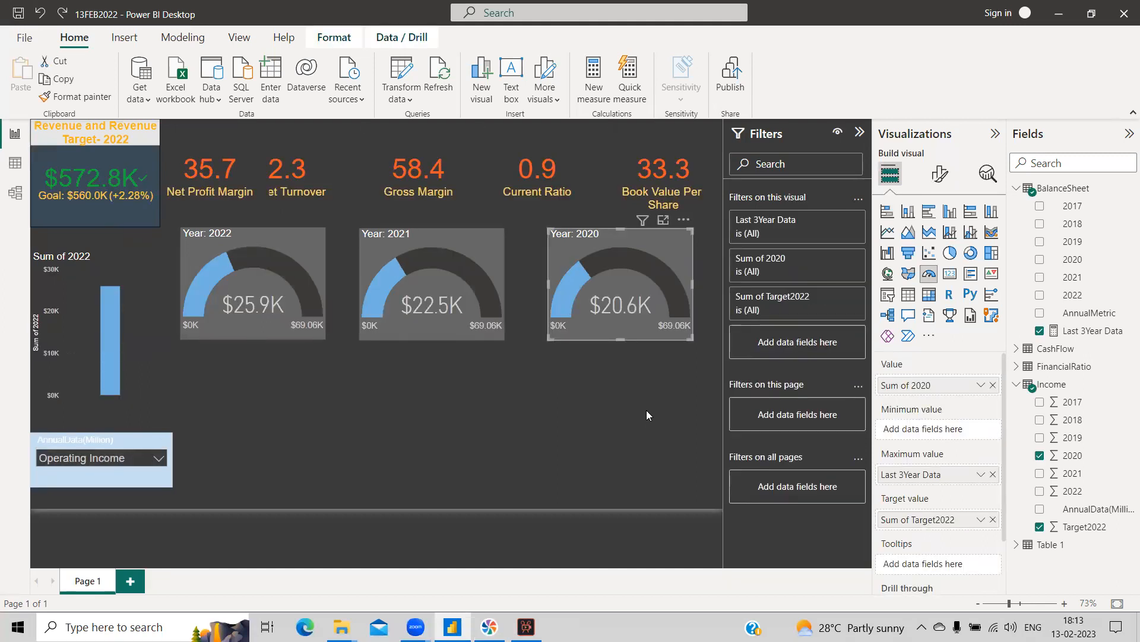
pyautogui.click(635, 414)
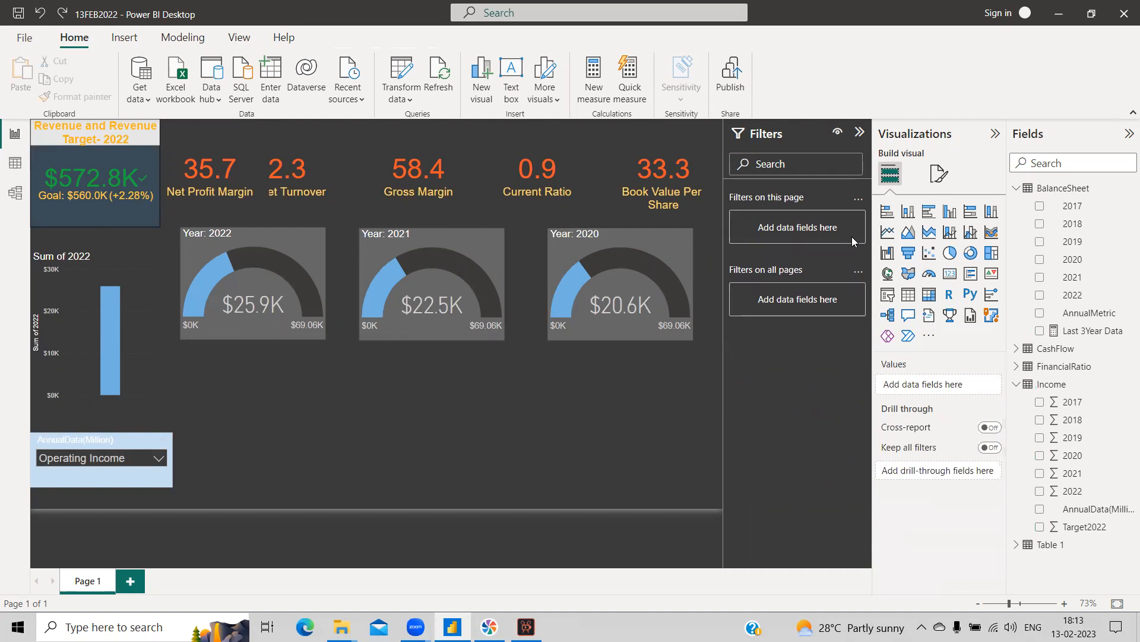
# Insert a stacked bar chart just below the 2022 gauge and plot the Income table's 2022 field on its X-axis.
pyautogui.click(887, 213)
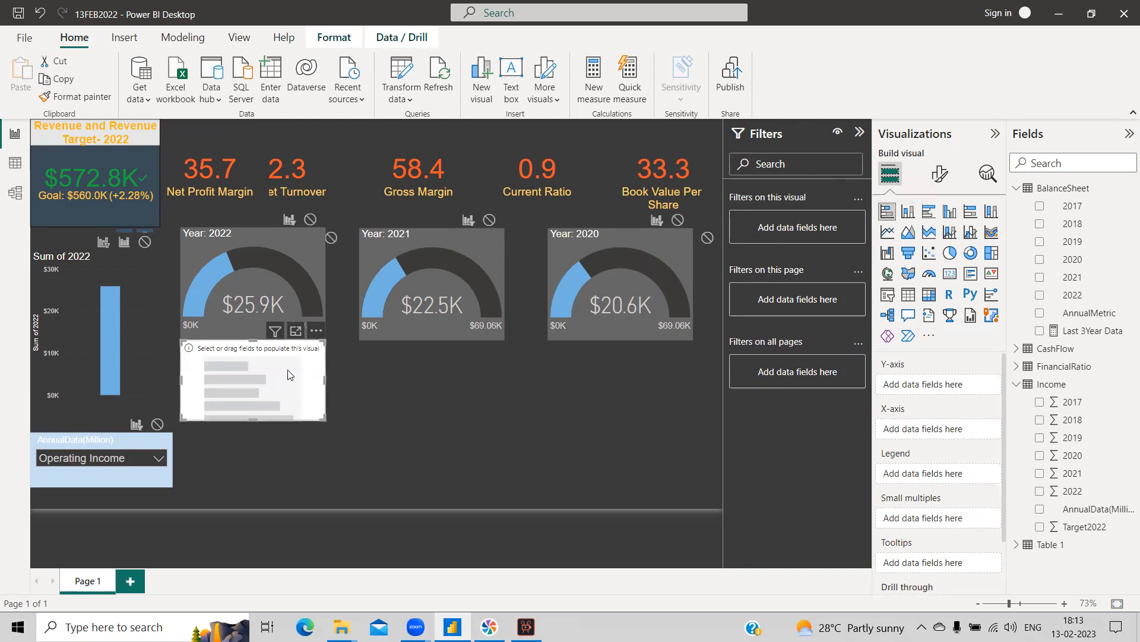
pyautogui.moveTo(289, 372); pyautogui.dragTo(289, 378)
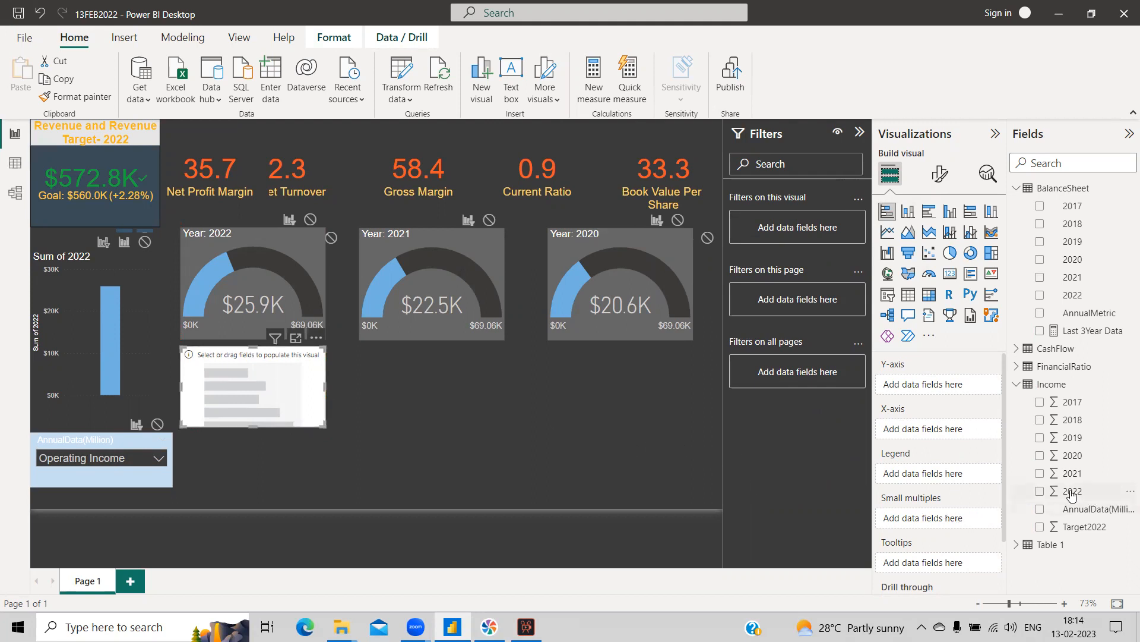
pyautogui.moveTo(1072, 493); pyautogui.dragTo(1040, 495)
pyautogui.click(1040, 492)
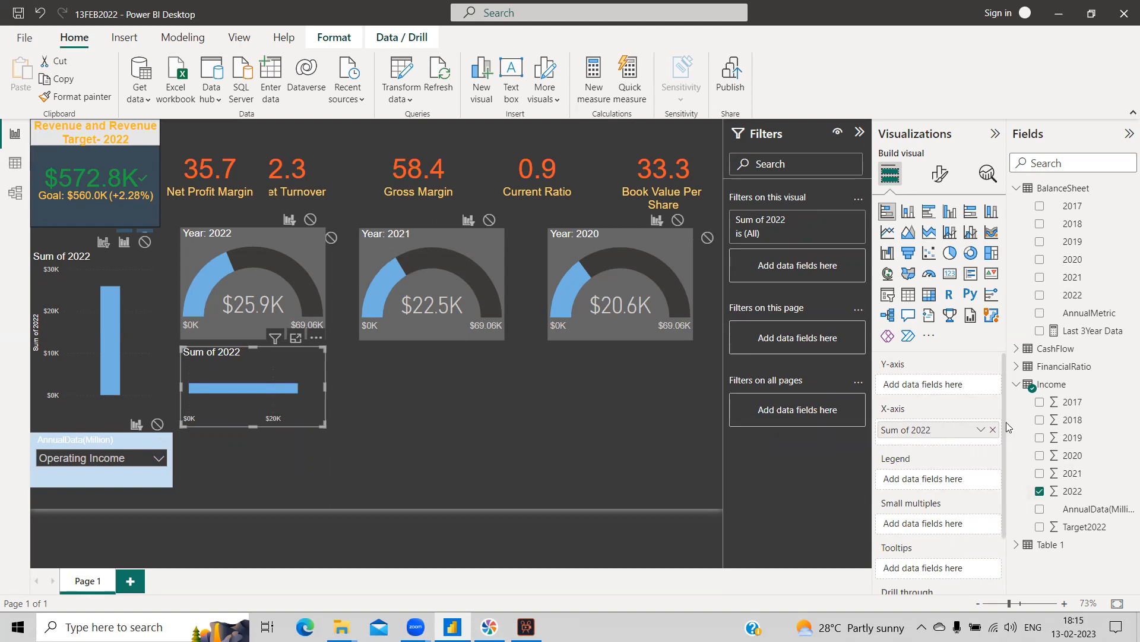
# Add AnnualData(Million) from the Income table to the bar chart's Y-axis and extend the chart downward to just above the page's lower edge.
pyautogui.moveTo(1081, 514); pyautogui.dragTo(950, 389)
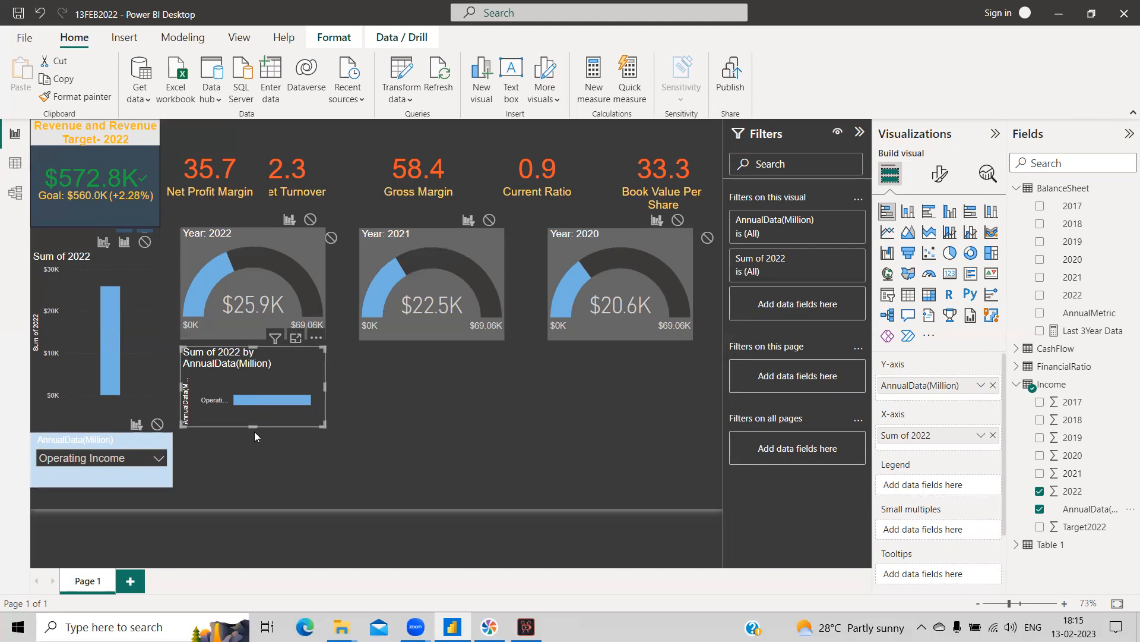
pyautogui.moveTo(250, 458); pyautogui.dragTo(241, 500)
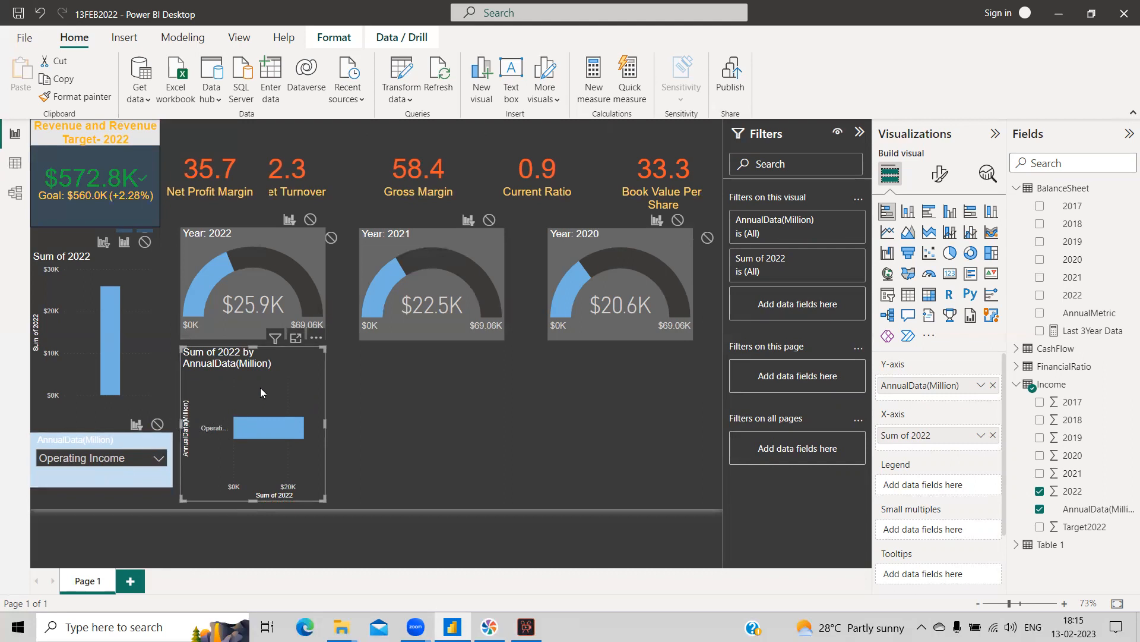
pyautogui.click(404, 419)
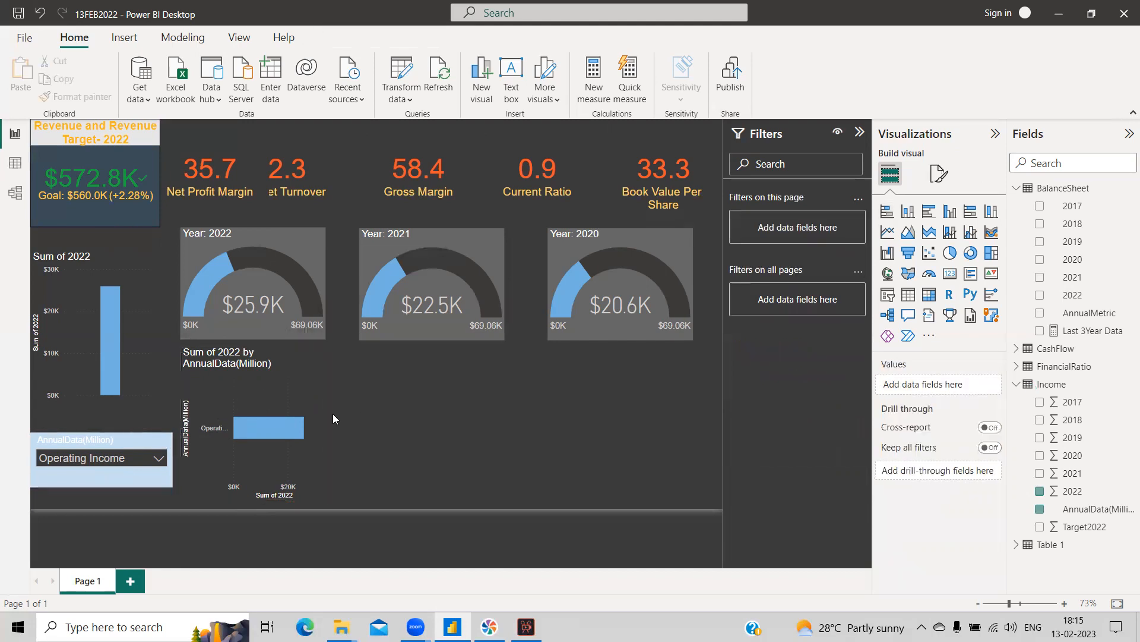
# Edit the AnnualData(Million) slicer's interactions so that it has no effect on the new bar chart.
pyautogui.click(128, 440)
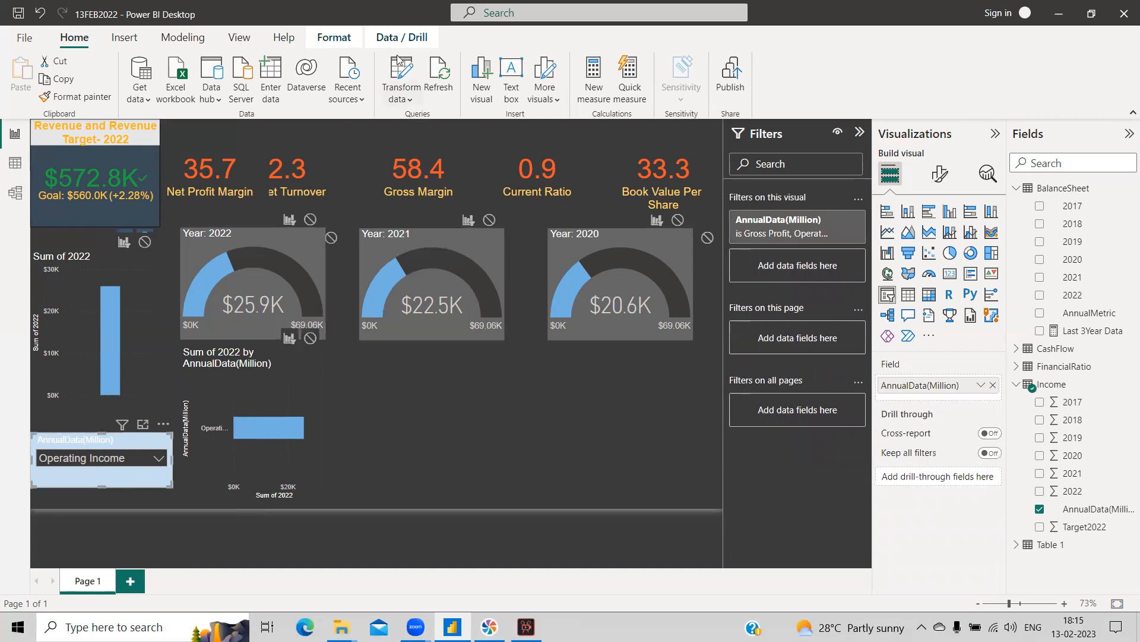
pyautogui.click(334, 37)
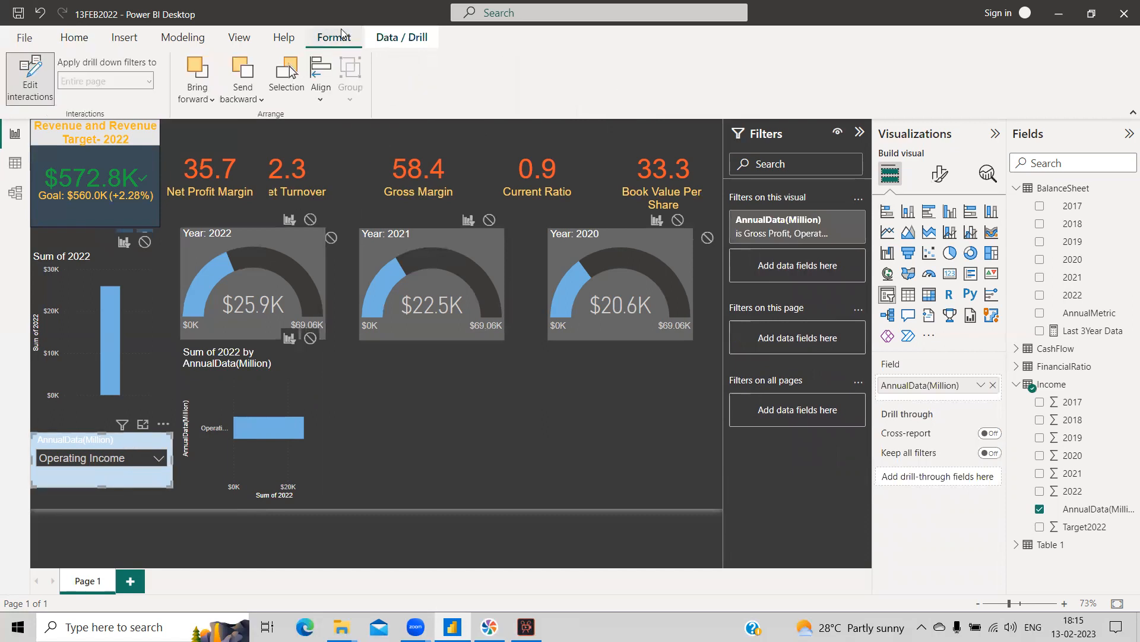
pyautogui.click(26, 86)
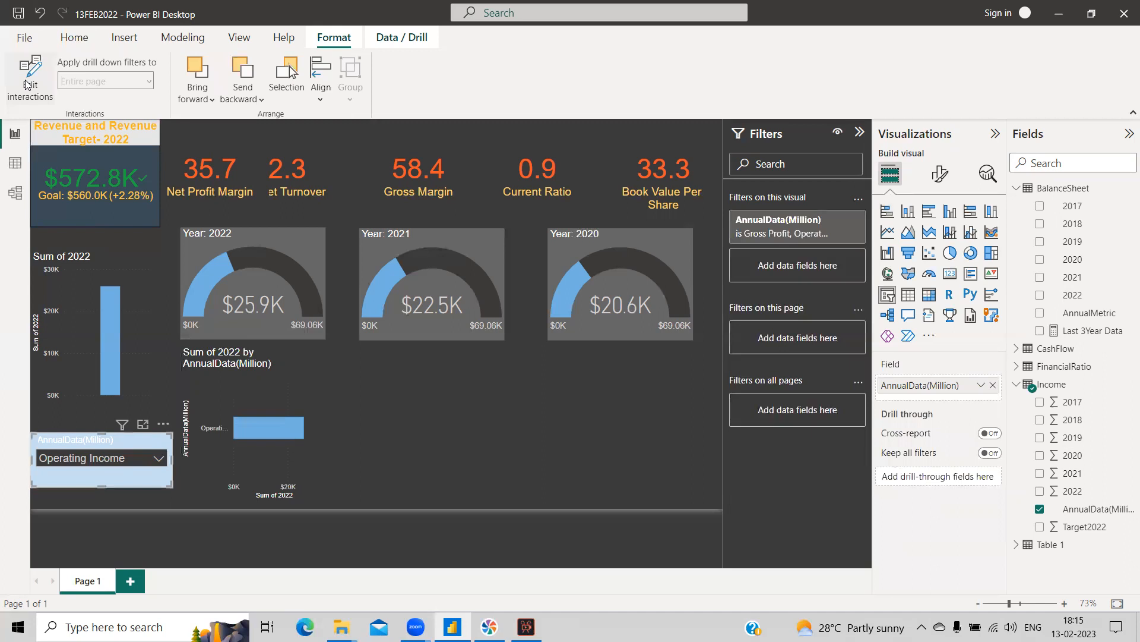
pyautogui.click(26, 84)
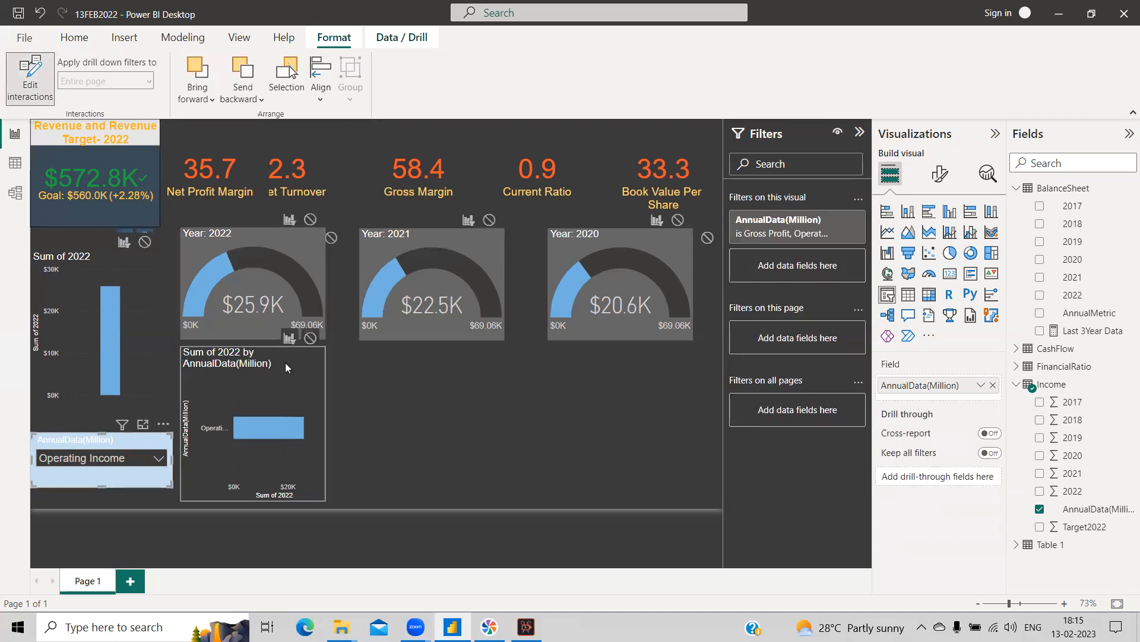
pyautogui.click(310, 339)
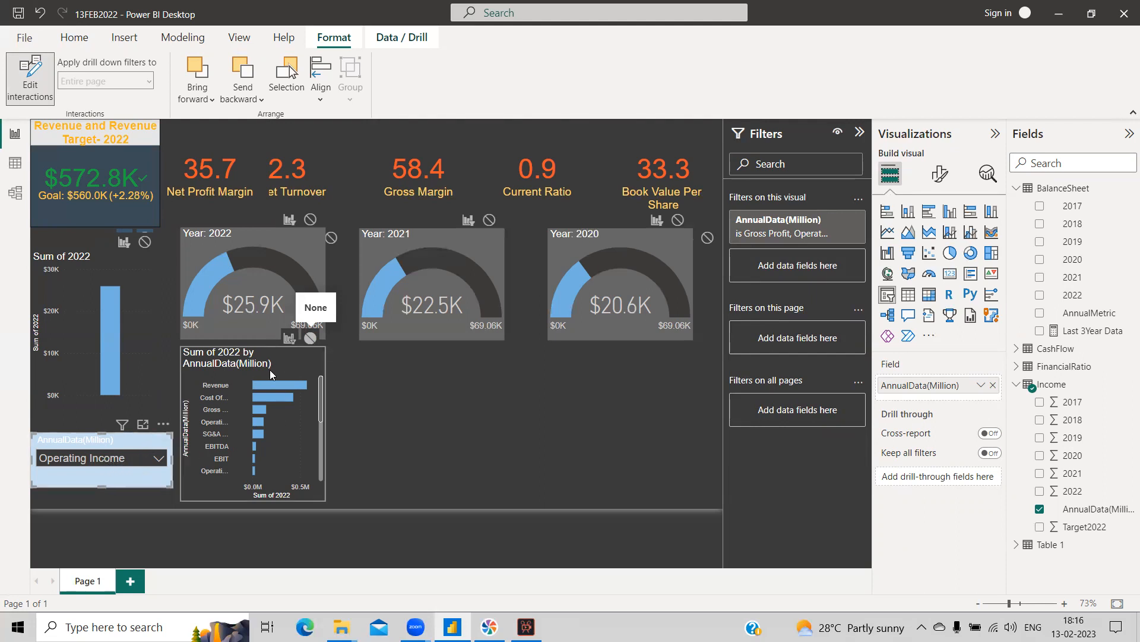
pyautogui.click(311, 338)
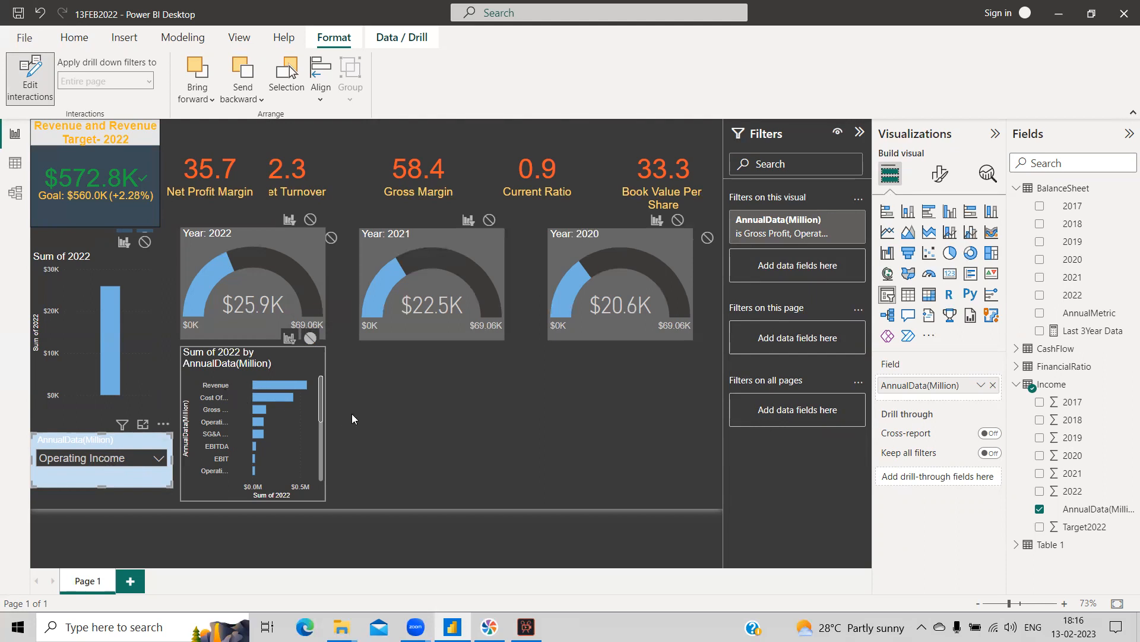
pyautogui.click(372, 413)
# Filter the new bar chart's AnnualData(Million) field to Revenue, Cost Of Goods Sold and Gross Profit only.
pyautogui.click(248, 424)
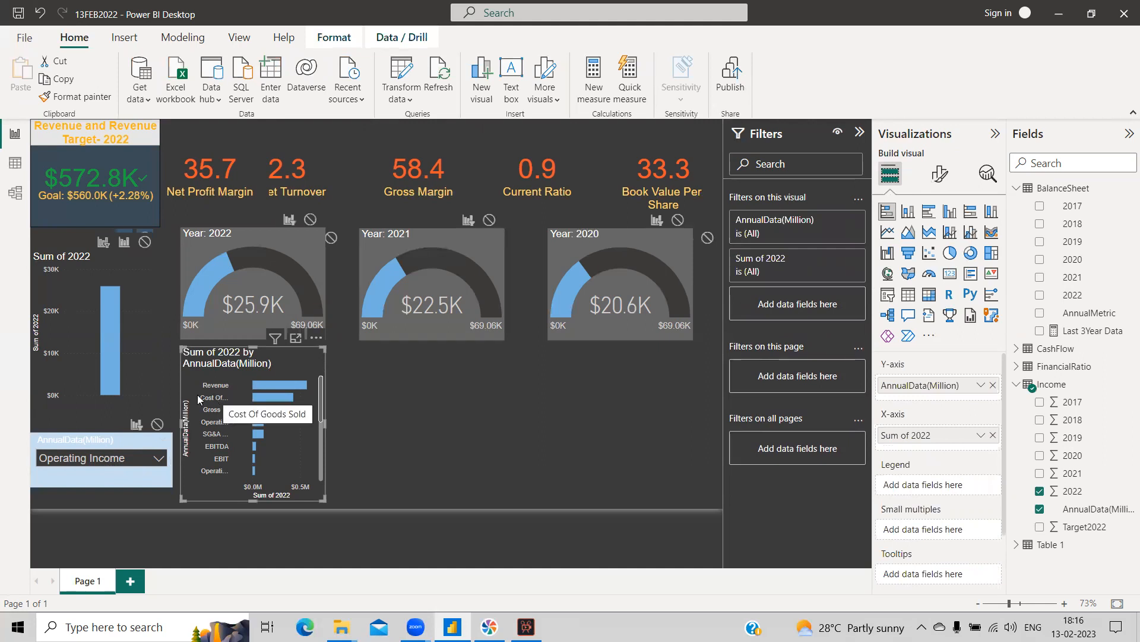
pyautogui.click(837, 222)
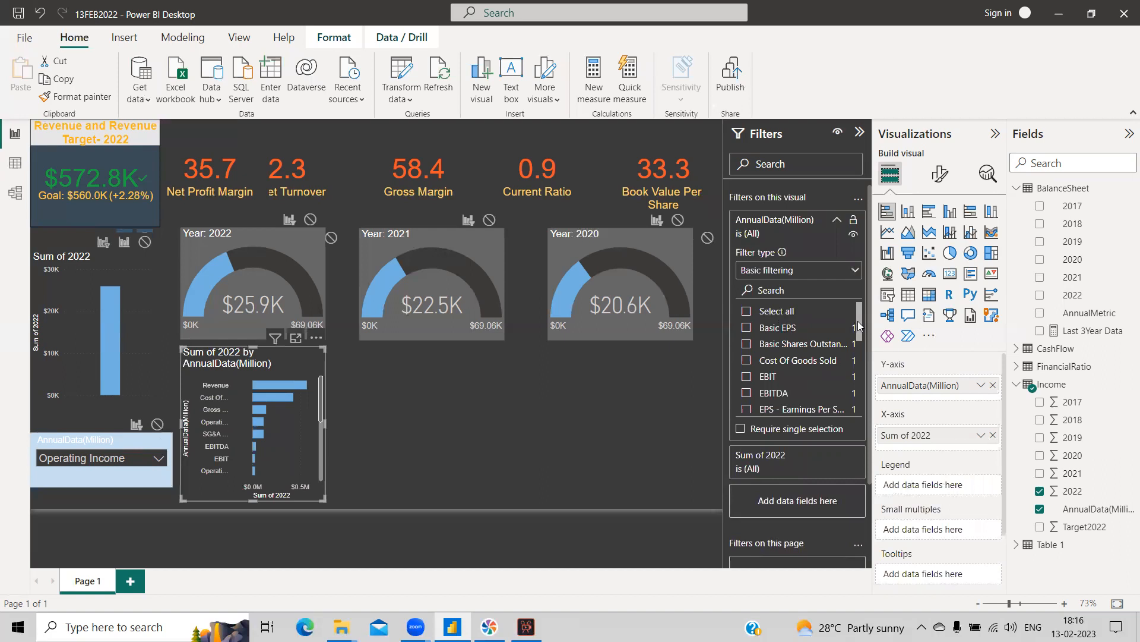
pyautogui.click(748, 361)
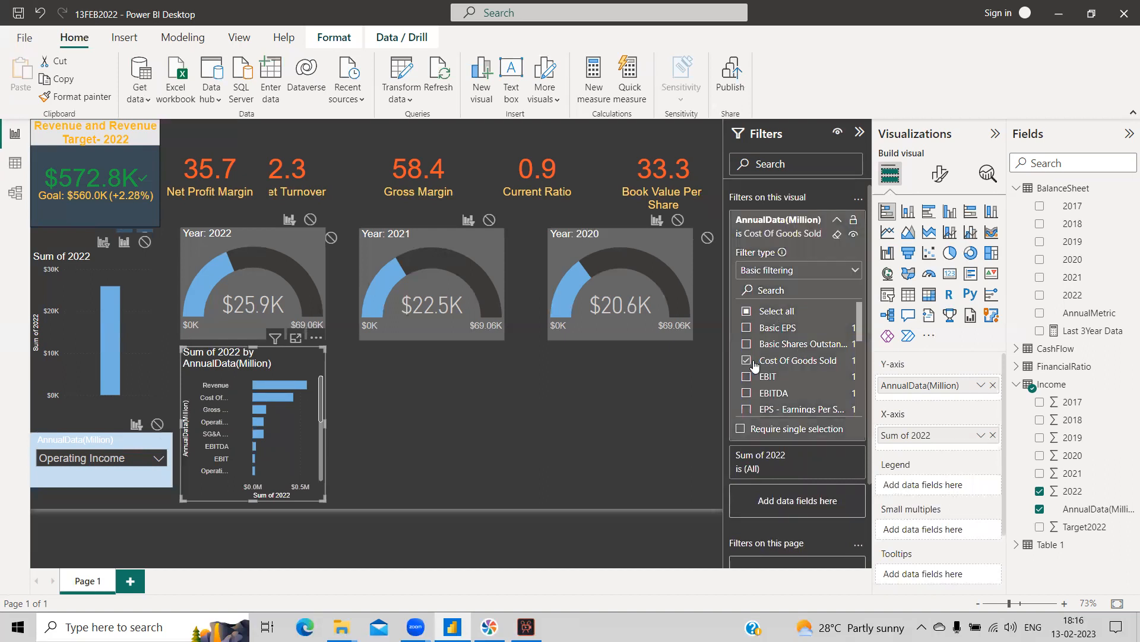
pyautogui.scroll(-1, 861, 347)
pyautogui.scroll(-2, 861, 347)
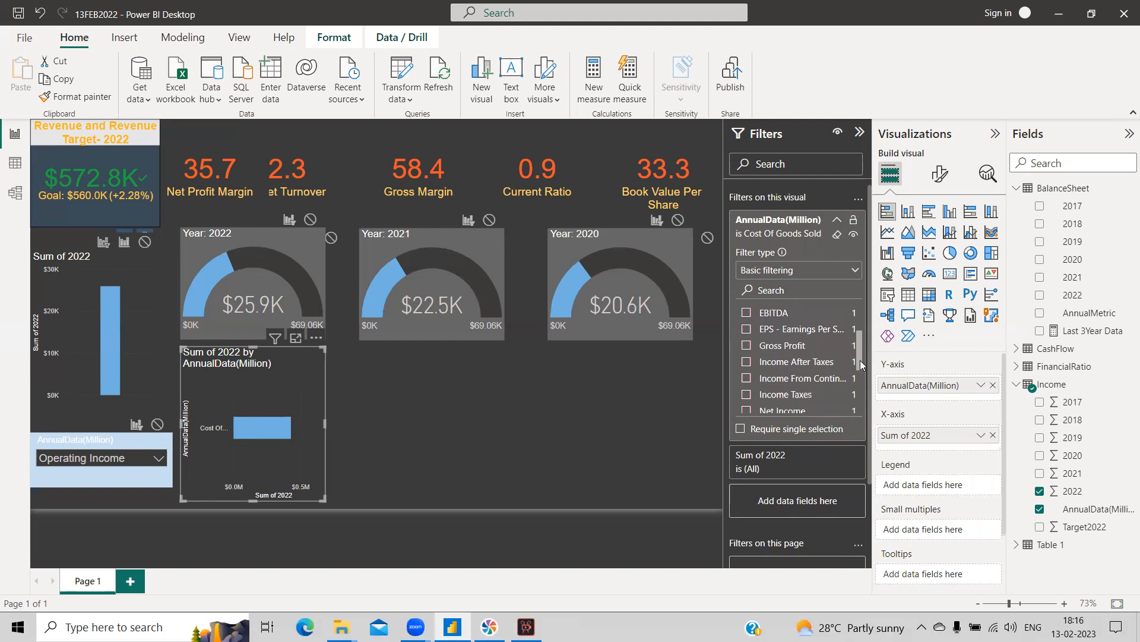
pyautogui.scroll(3, 860, 364)
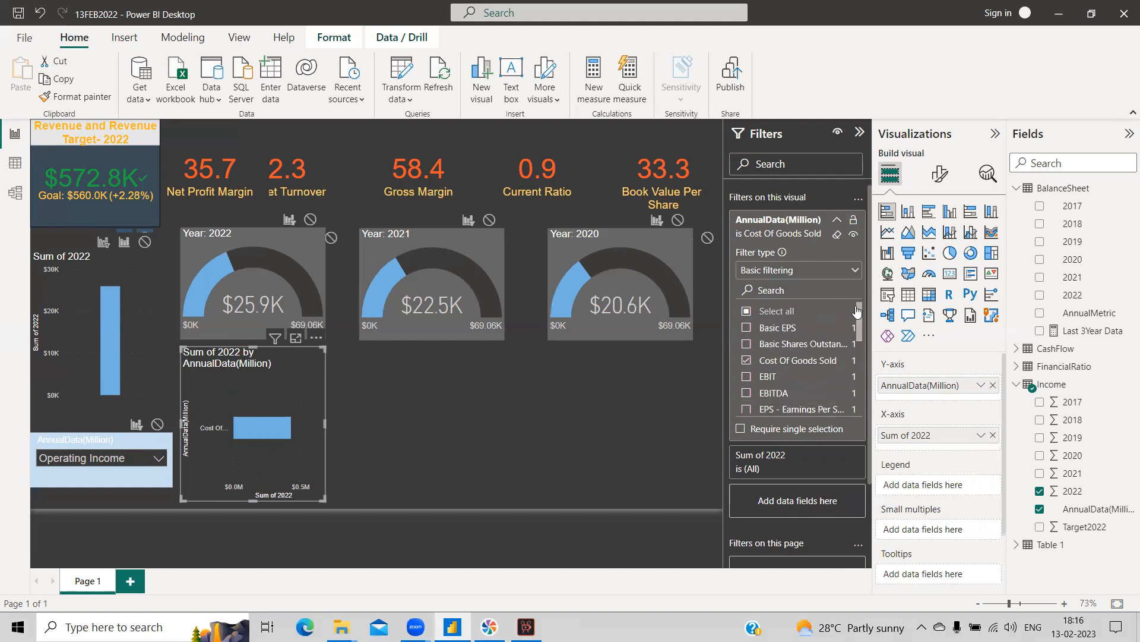
pyautogui.click(747, 311)
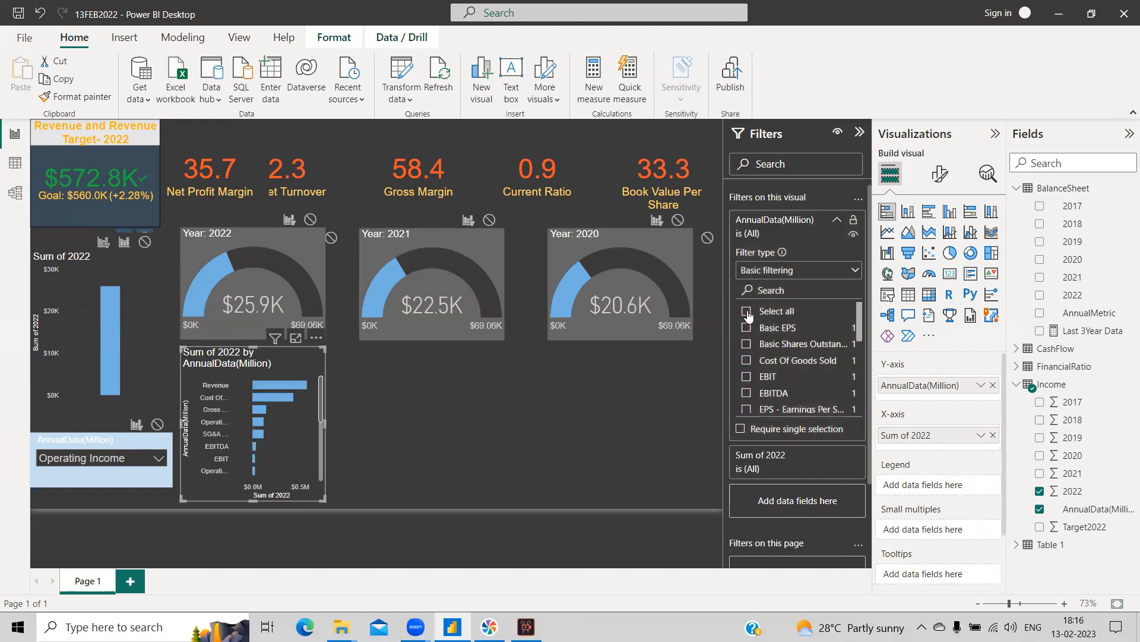
pyautogui.scroll(-1, 859, 336)
pyautogui.moveTo(861, 336)
pyautogui.mouseDown()
pyautogui.moveTo(857, 397)
pyautogui.moveTo(850, 334)
pyautogui.mouseUp()
pyautogui.click(835, 372)
pyautogui.click(747, 319)
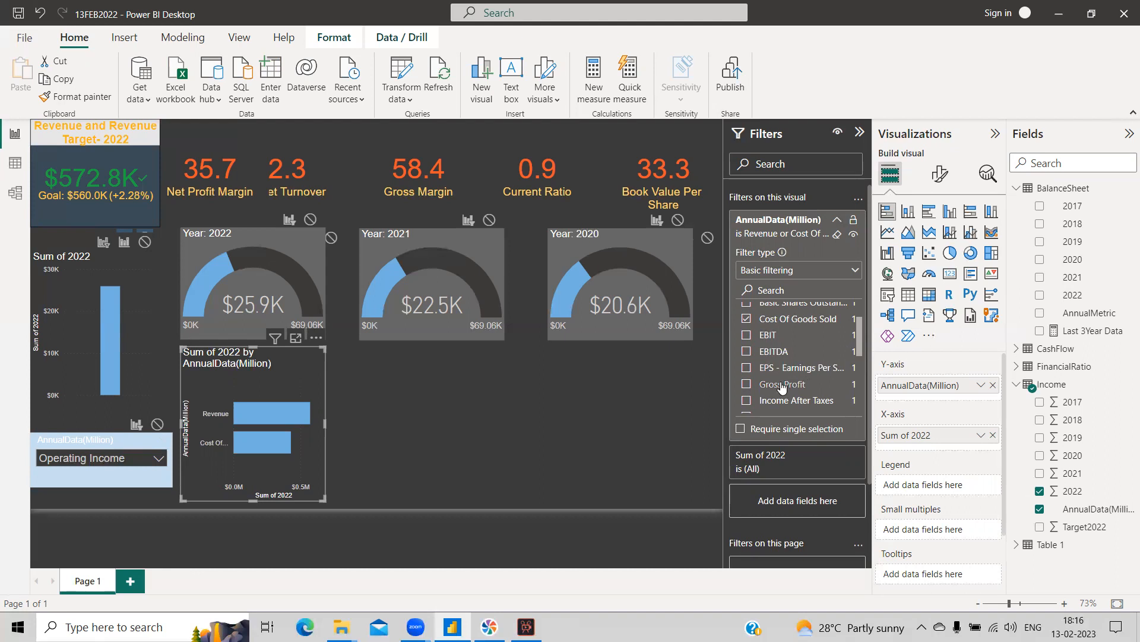
pyautogui.click(747, 386)
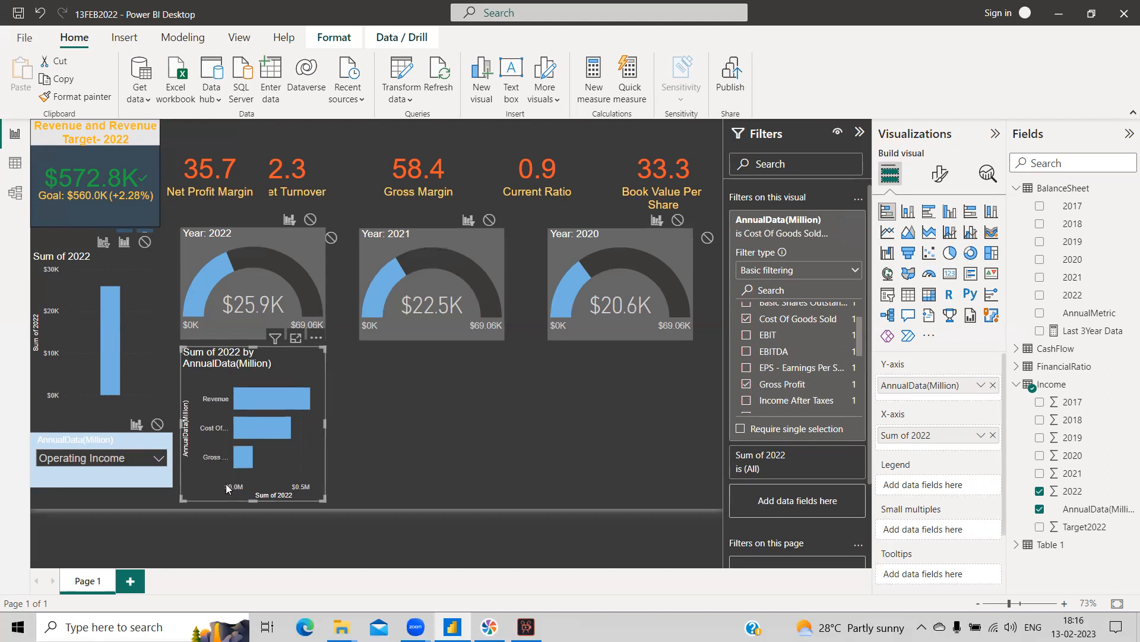
# Highlight the bar chart's Revenue and Cost Of Goods Sold bars alternately to examine how the KPI card, column chart, slicer and gauges respond.
pyautogui.moveTo(265, 398)
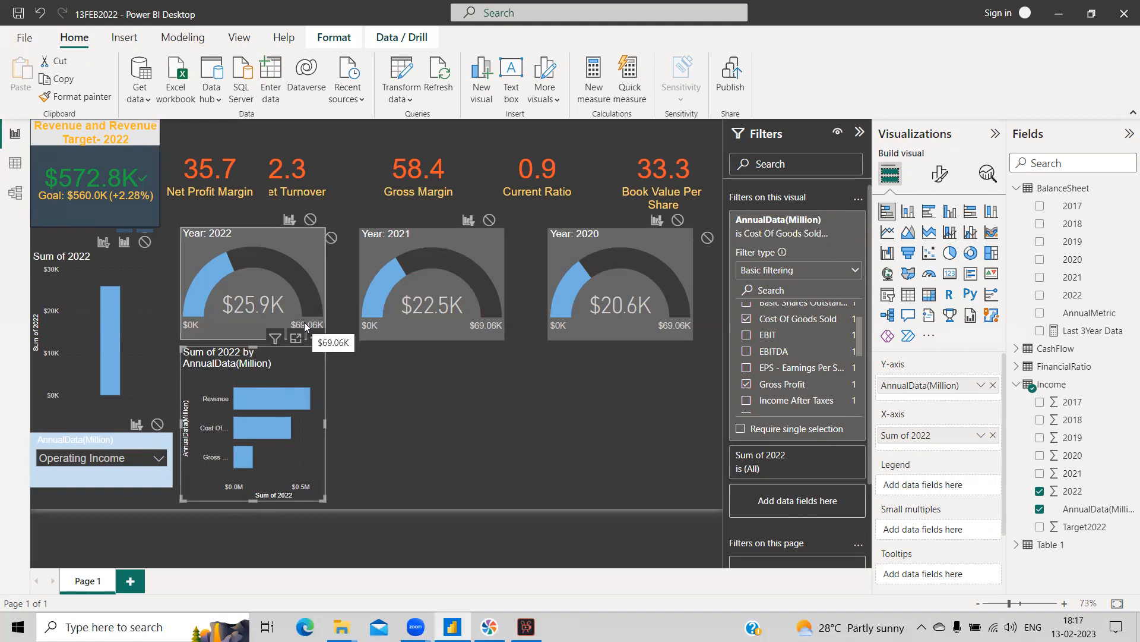
pyautogui.click(407, 367)
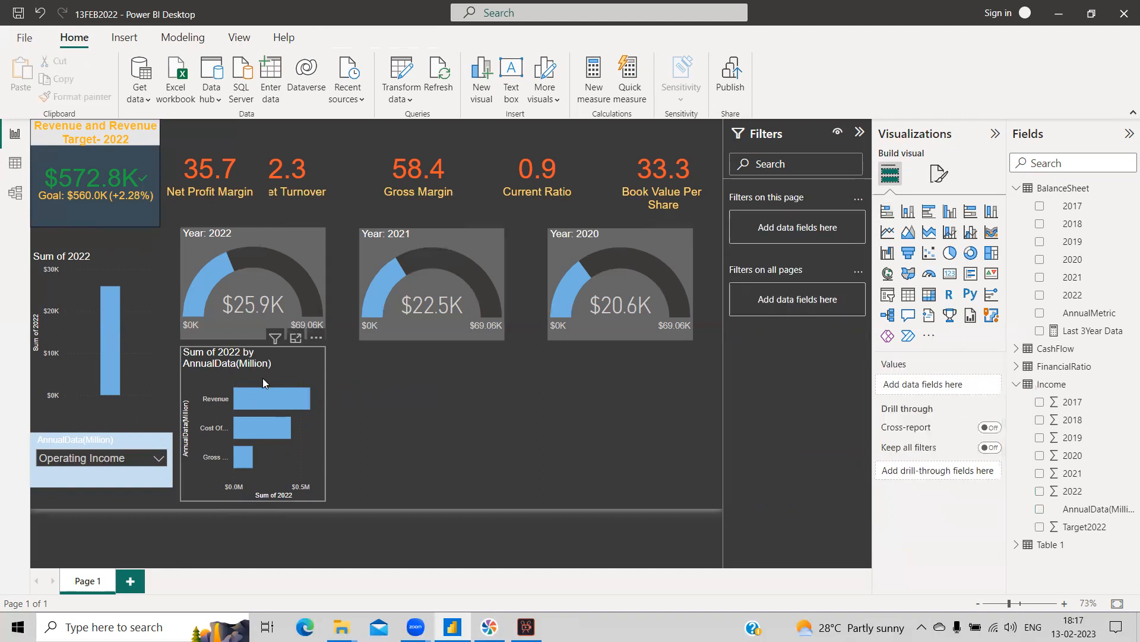
pyautogui.click(213, 430)
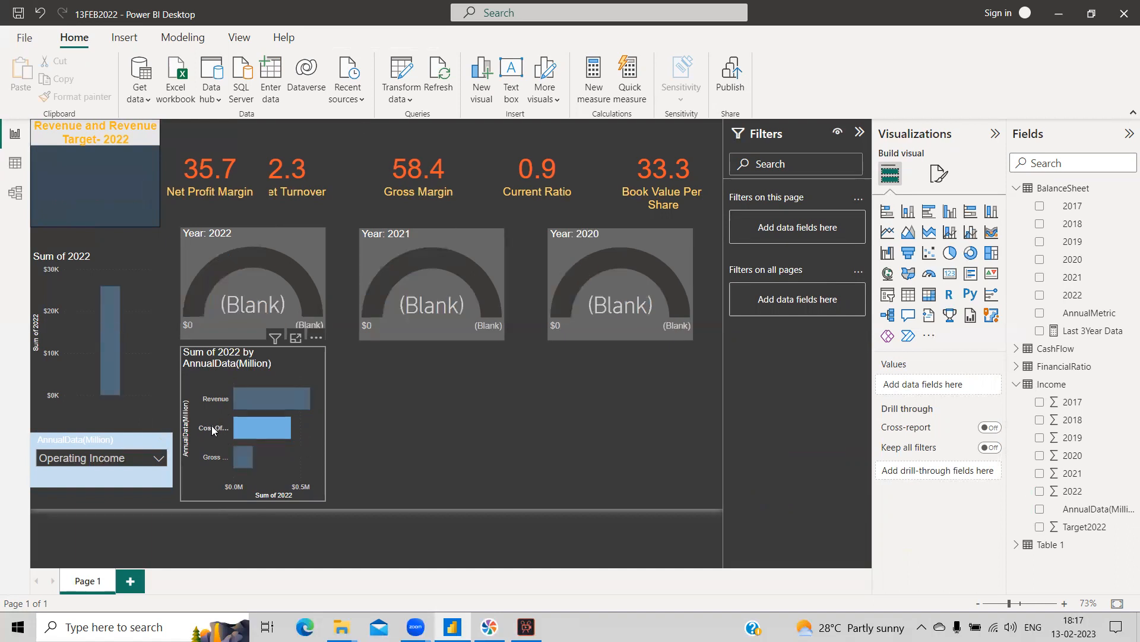
pyautogui.click(222, 404)
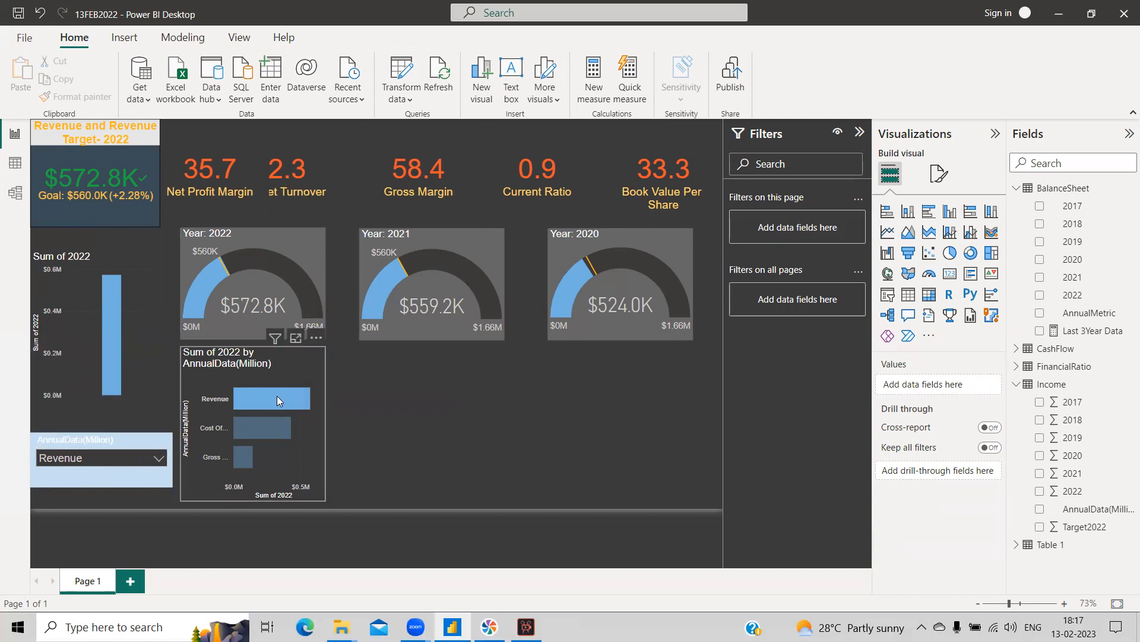
pyautogui.click(270, 431)
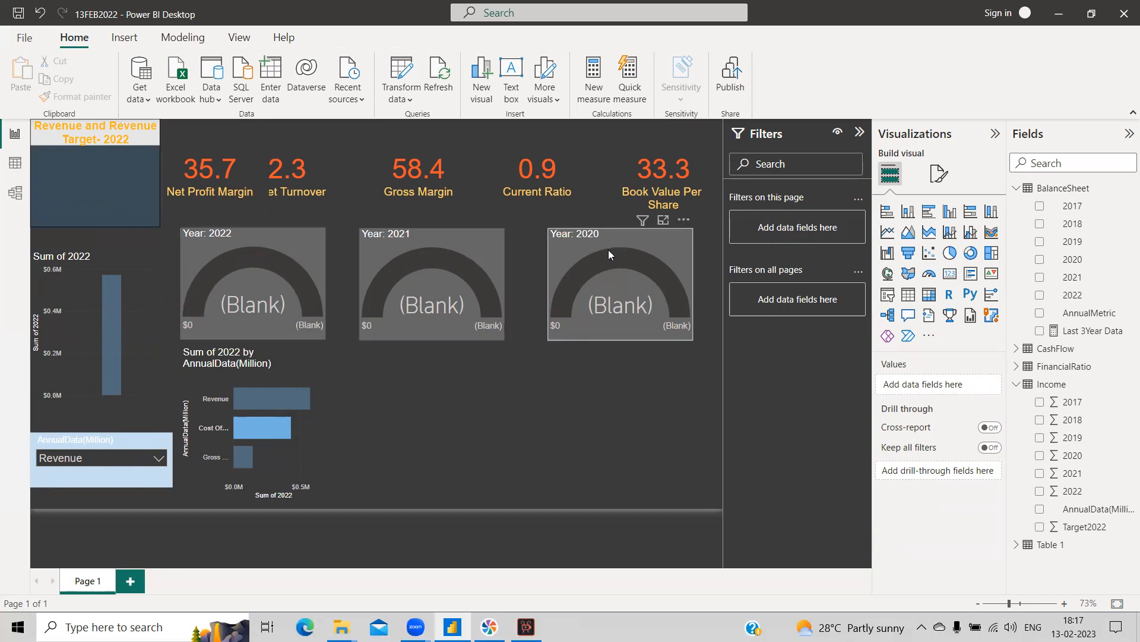
pyautogui.moveTo(608, 254)
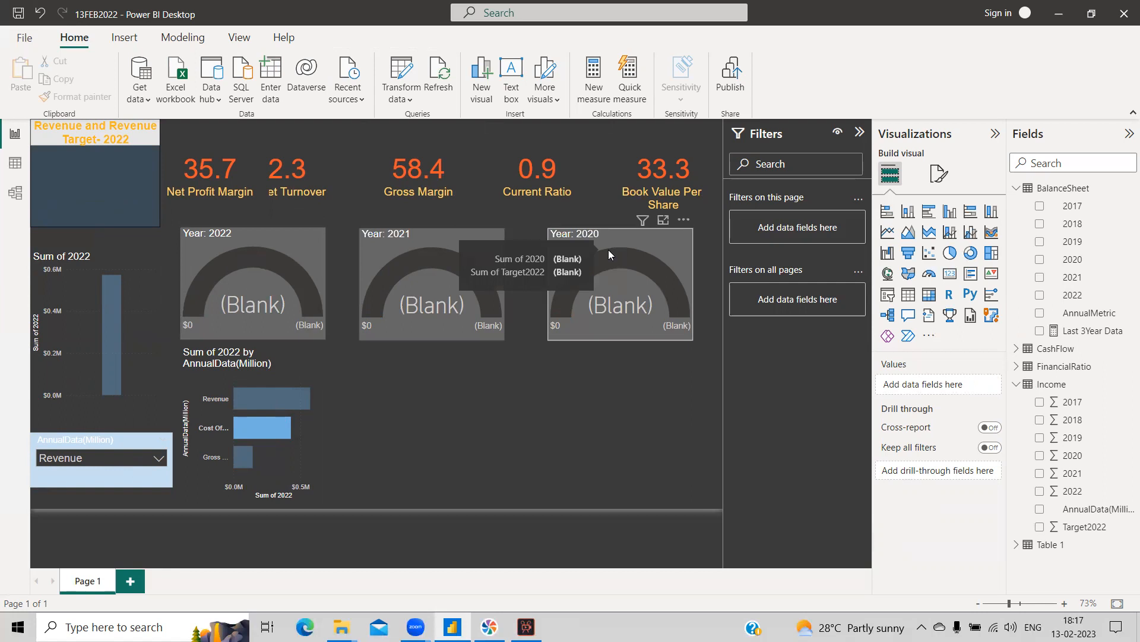
pyautogui.click(283, 391)
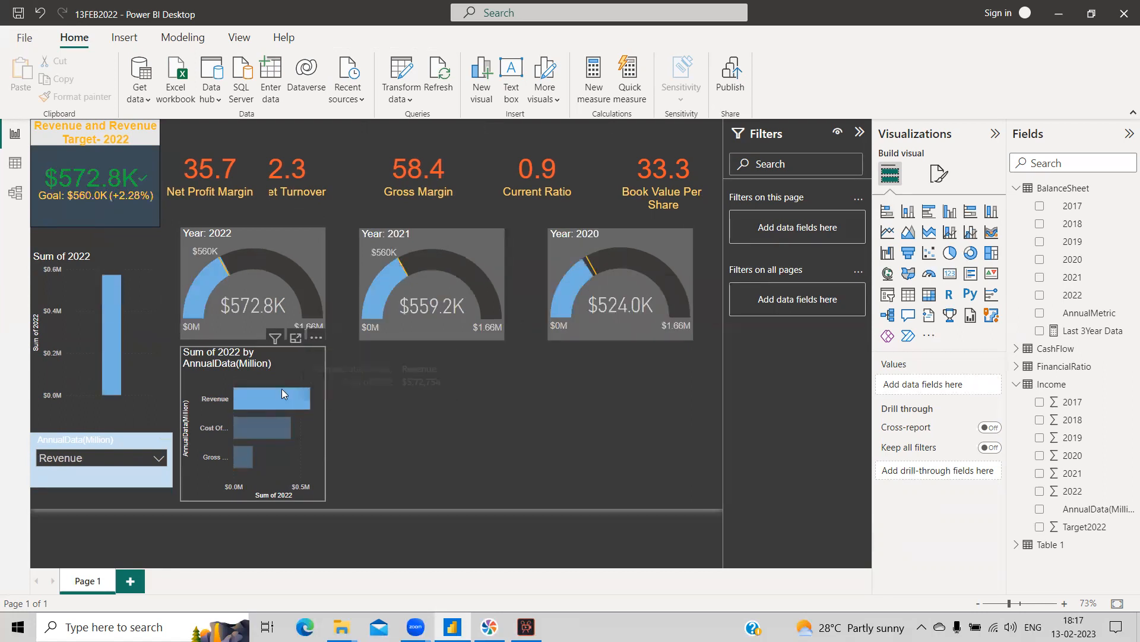
# Edit the bar chart's interactions to None for the Sum of 2022 column chart and the AnnualData(Million) slicer.
pyautogui.click(324, 407)
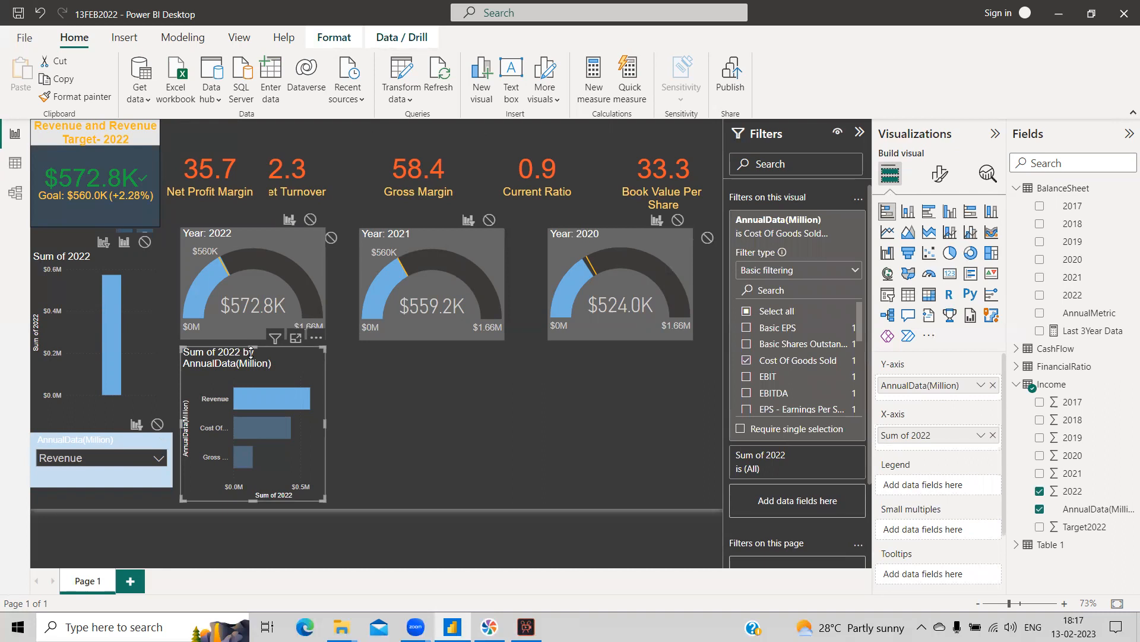
pyautogui.click(144, 242)
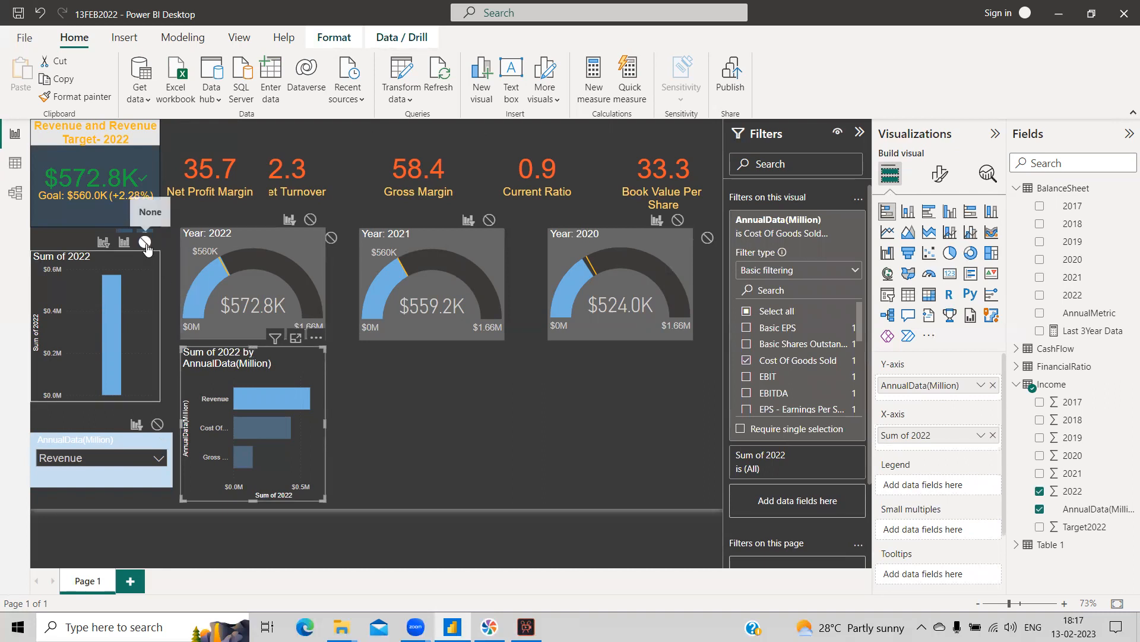
pyautogui.click(157, 425)
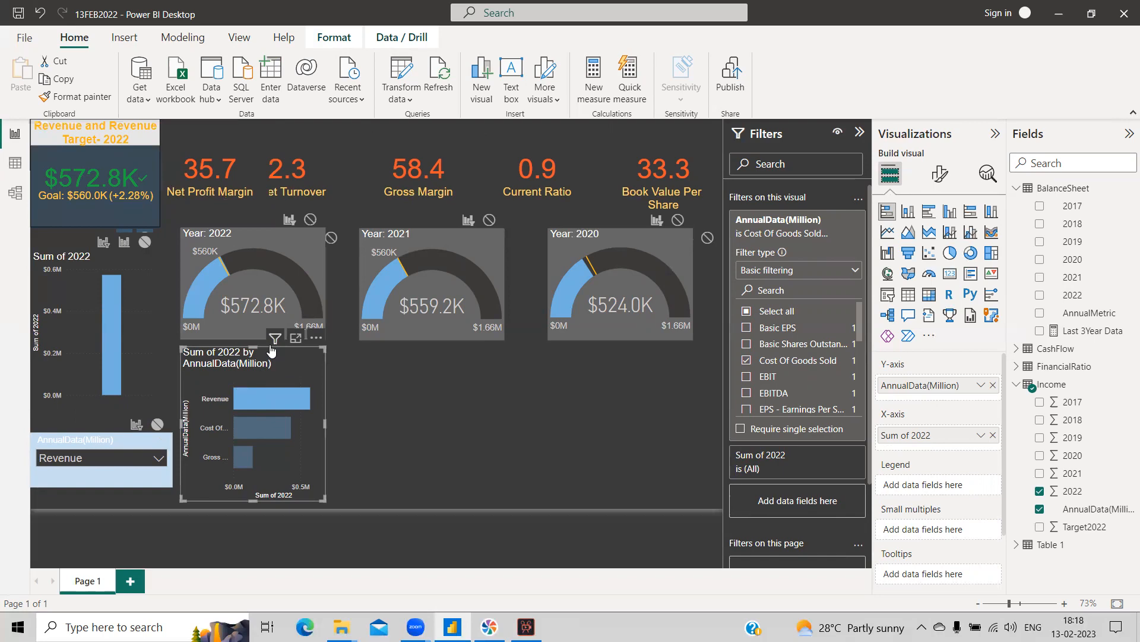
pyautogui.moveTo(274, 338)
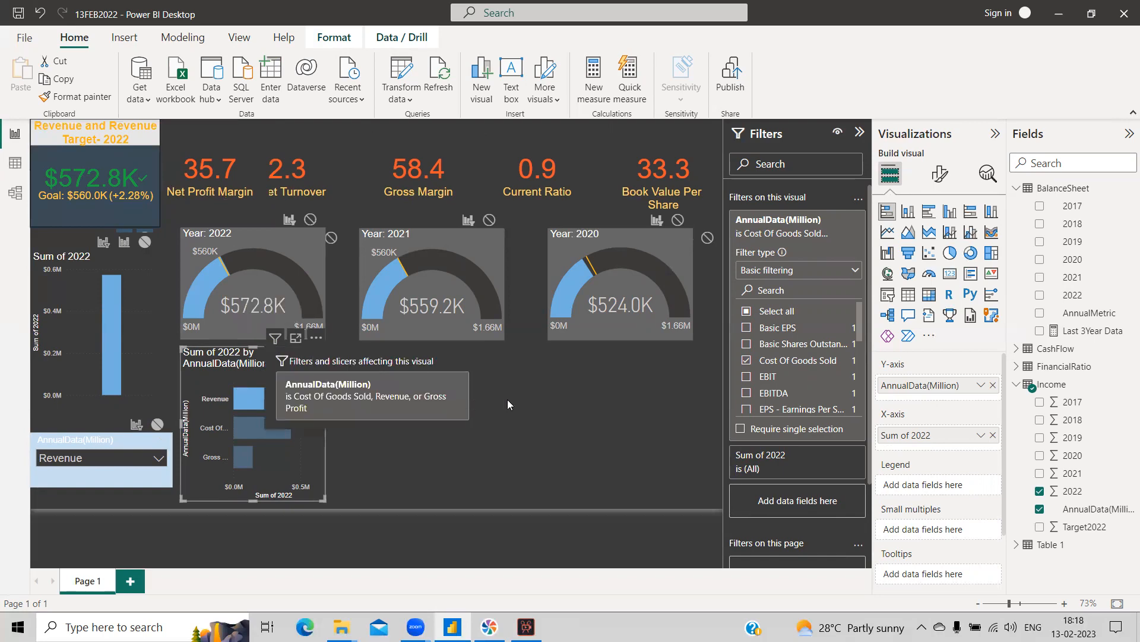
# Move the Revenue KPI card to empty canvas, set the bar chart's interaction with it to None, and return the card to the upper-left corner.
pyautogui.click(556, 399)
pyautogui.moveTo(155, 184); pyautogui.dragTo(562, 407)
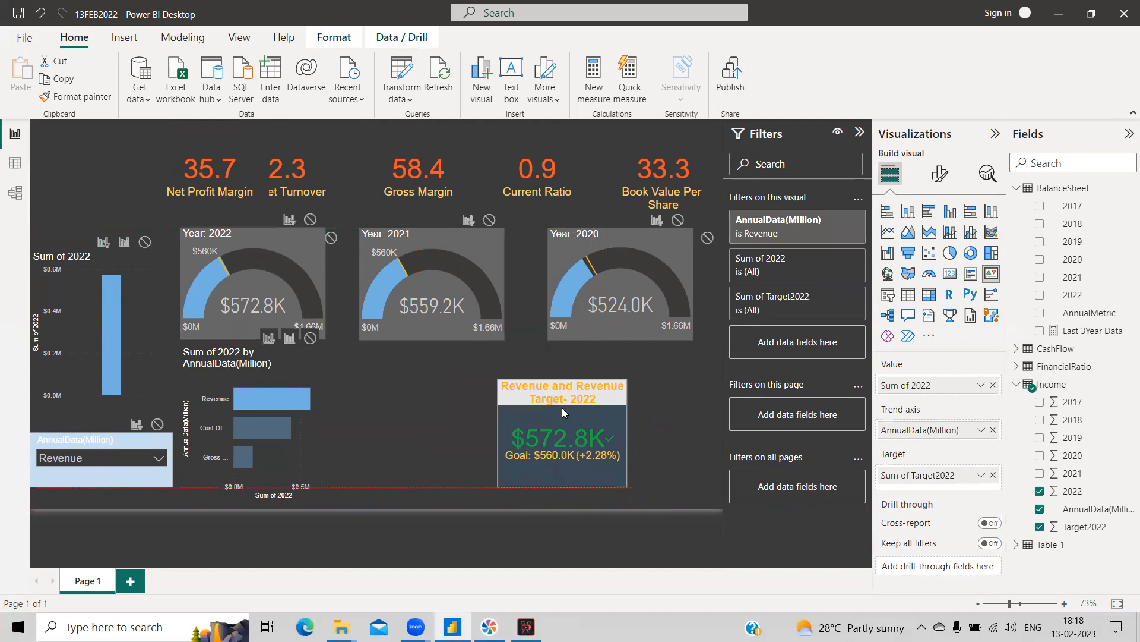
pyautogui.click(442, 401)
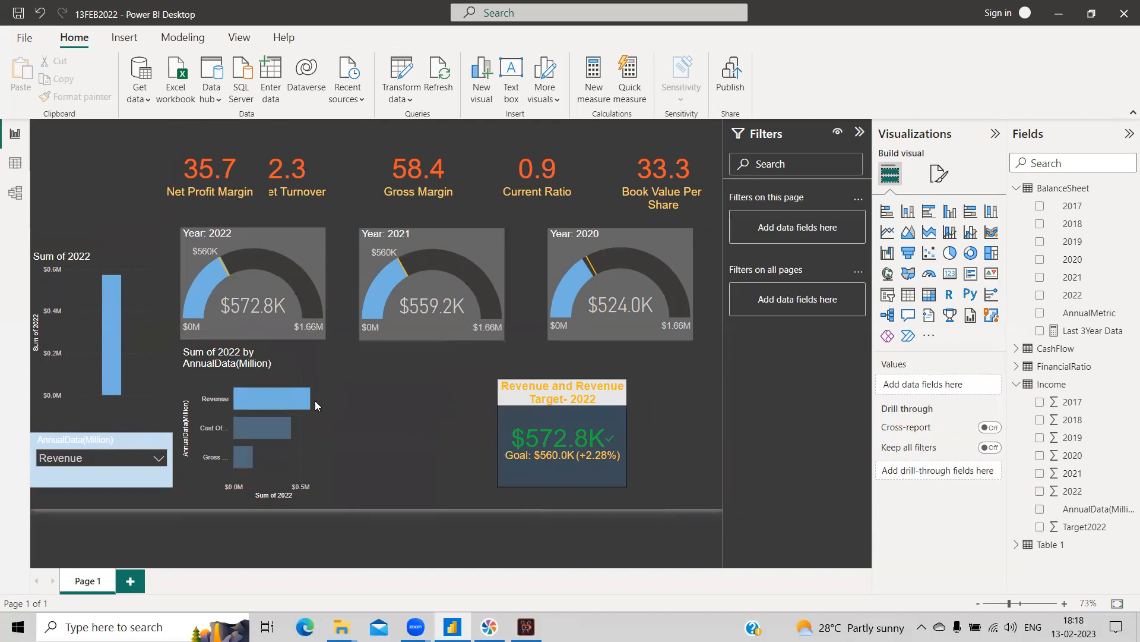
pyautogui.click(267, 372)
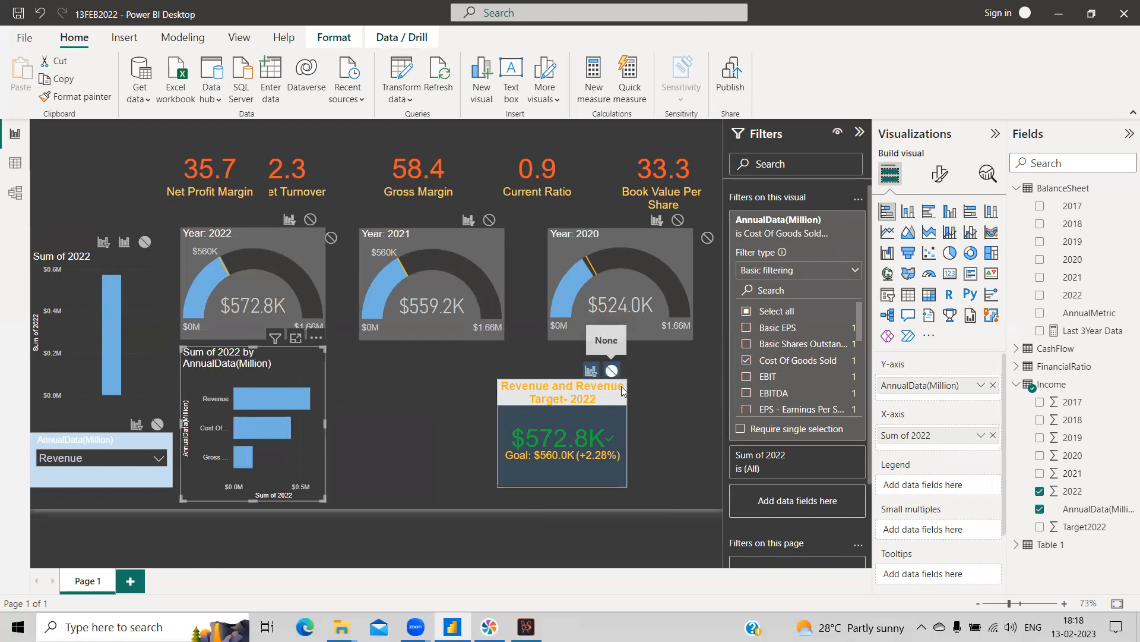
pyautogui.moveTo(595, 392); pyautogui.dragTo(101, 135)
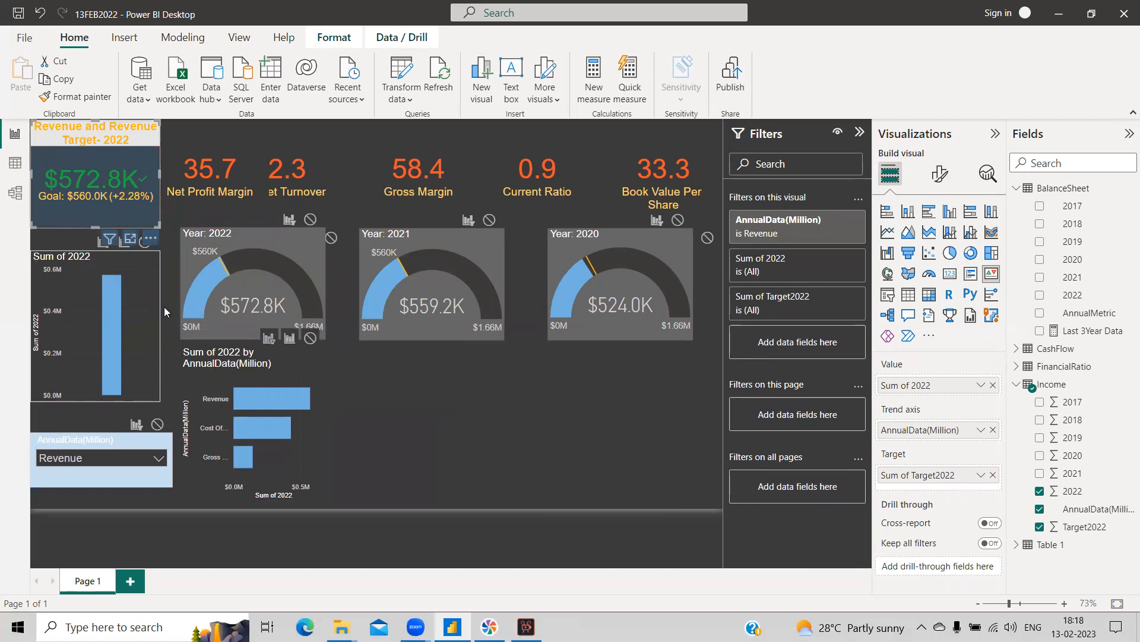
pyautogui.click(484, 424)
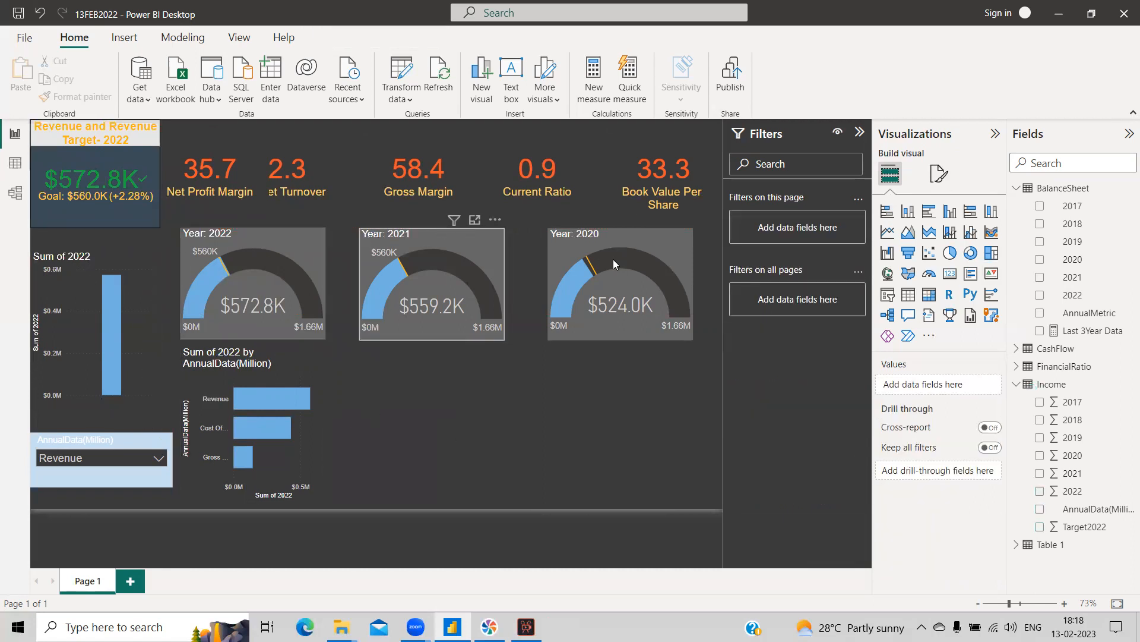
# Highlight the Revenue, Cost Of Goods Sold and Gross Profit bars in turn to check which visuals the bar chart still filters.
pyautogui.click(279, 392)
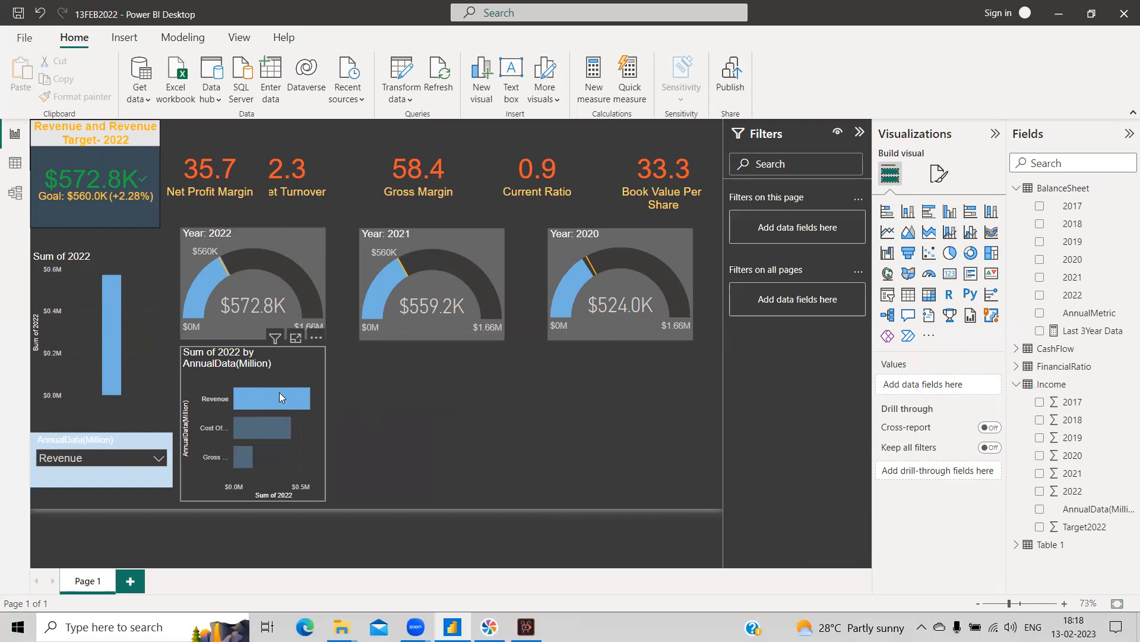
pyautogui.click(268, 424)
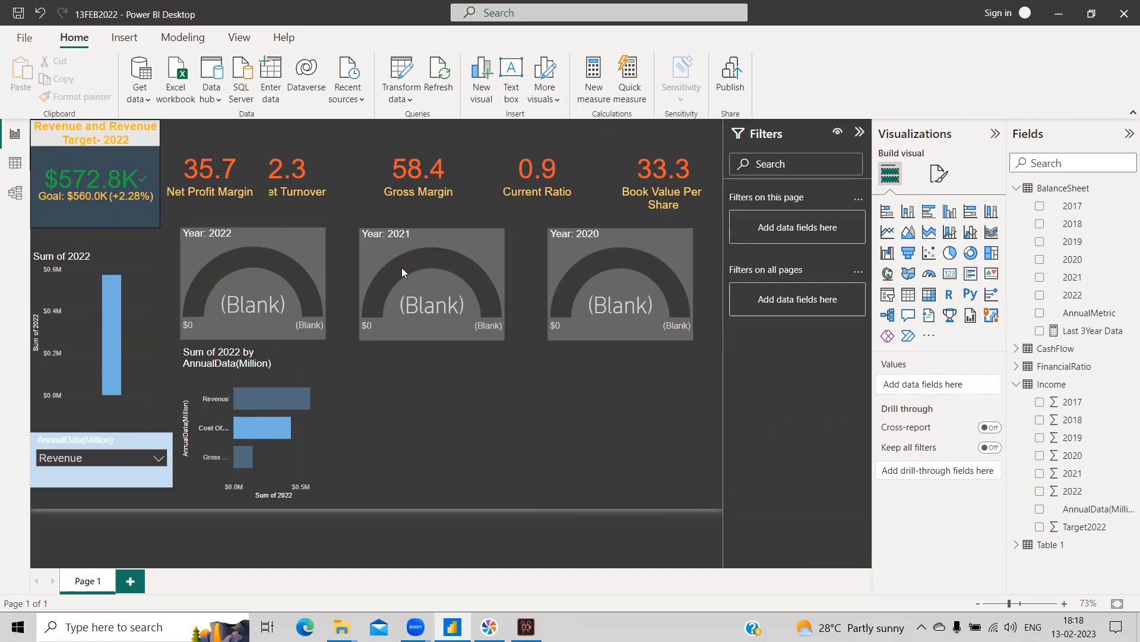
pyautogui.click(259, 270)
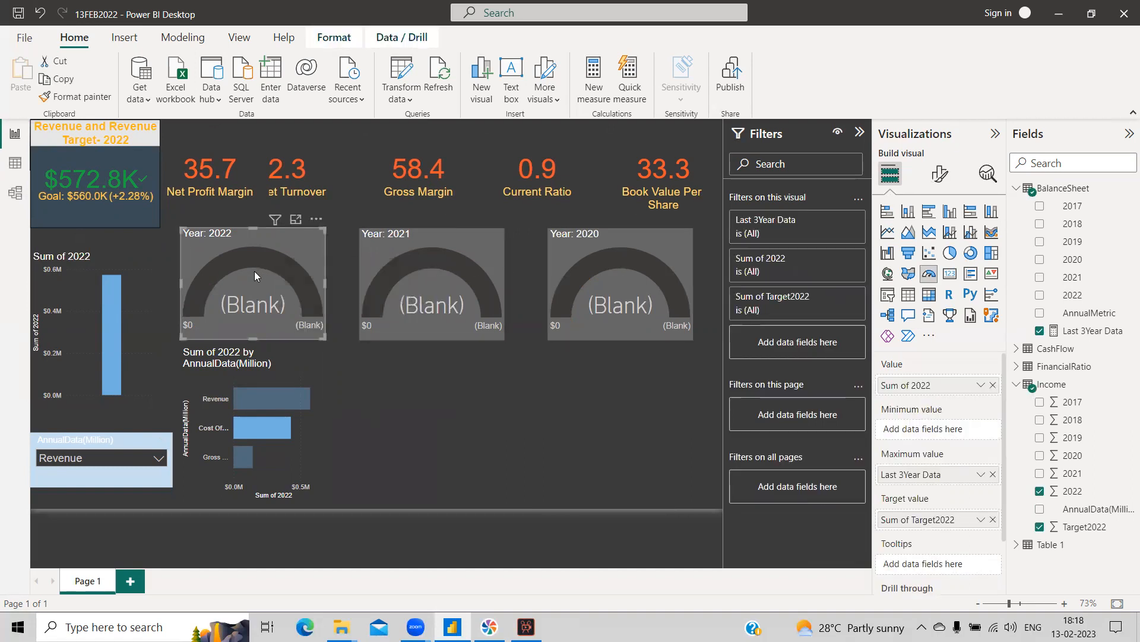
pyautogui.click(249, 453)
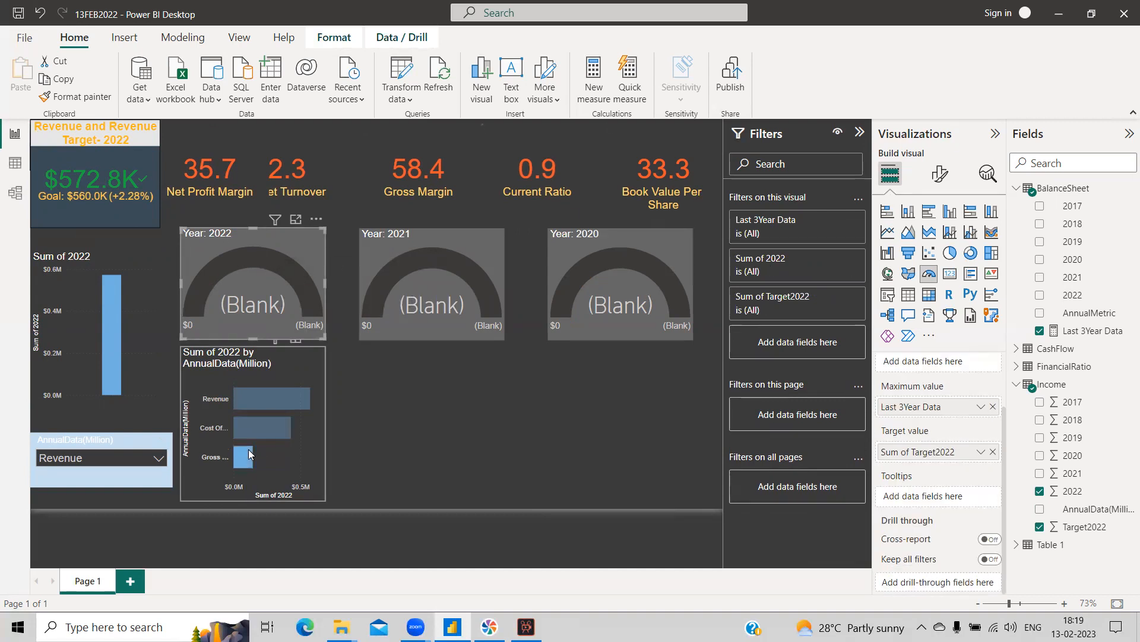
pyautogui.click(263, 394)
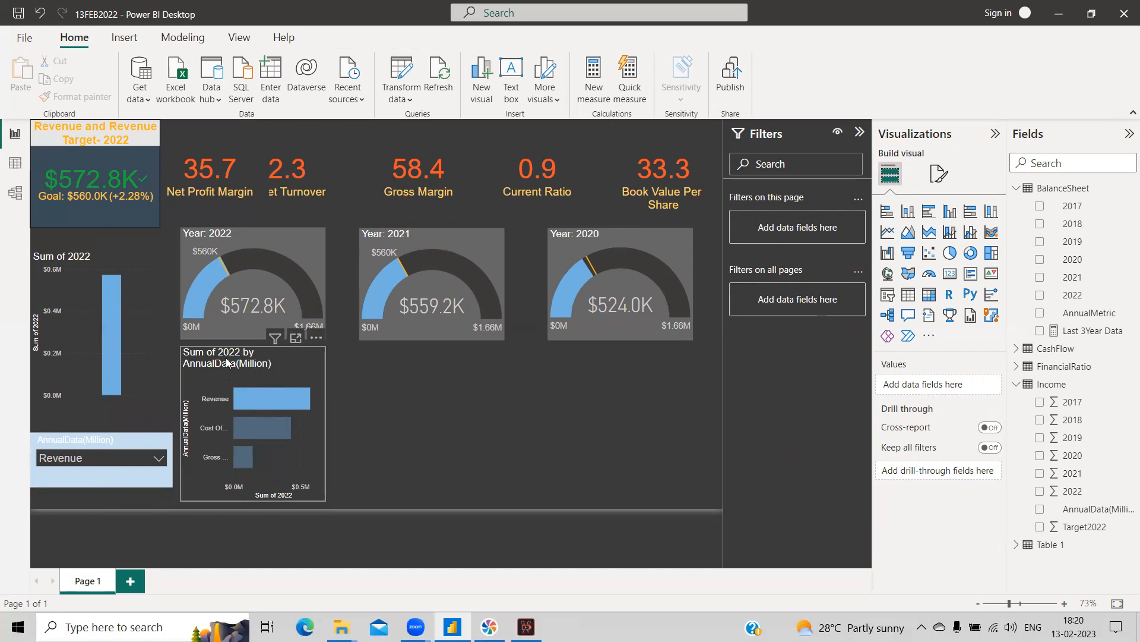
# Turn off the 2022 bar chart's X-axis, and switch its Y-axis off and back on.
pyautogui.click(269, 355)
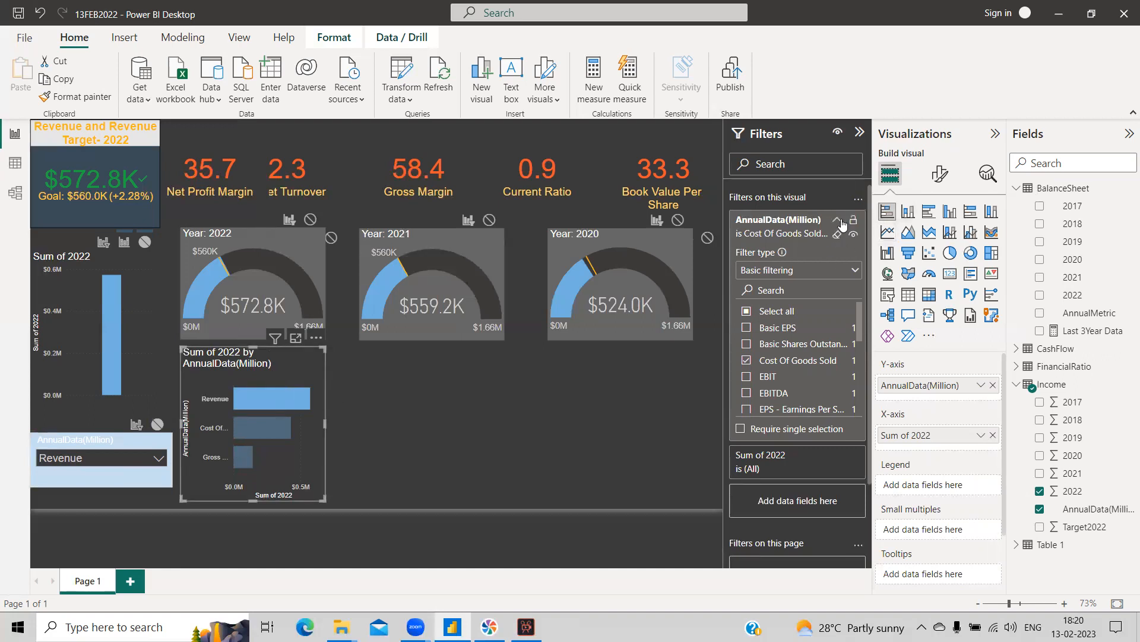
pyautogui.click(837, 220)
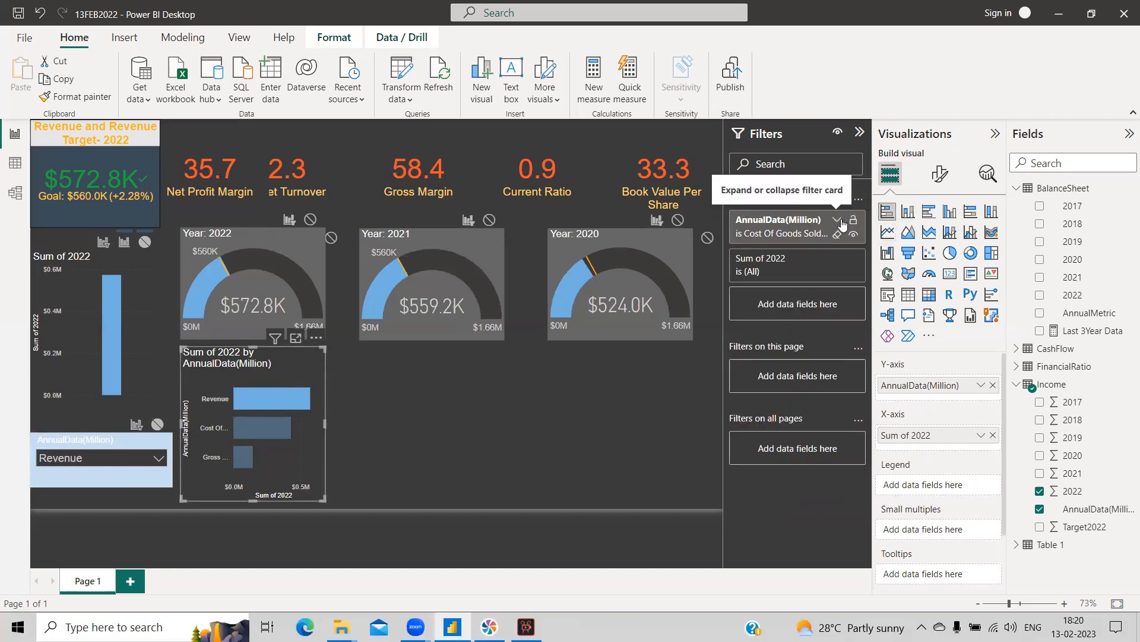
pyautogui.click(941, 175)
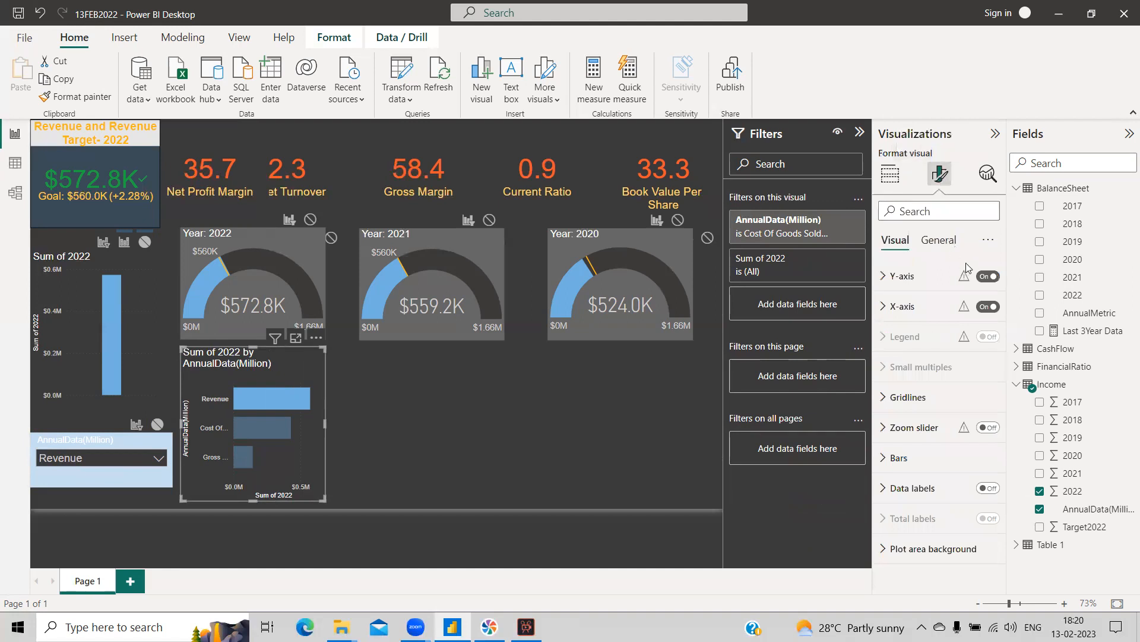
pyautogui.click(994, 308)
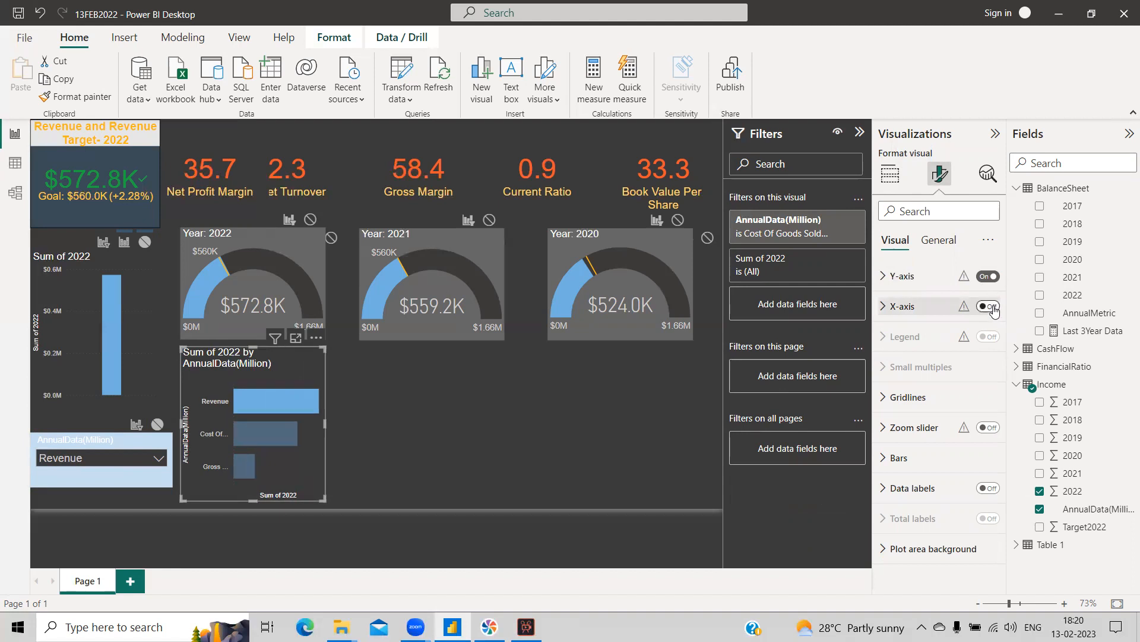
pyautogui.click(989, 276)
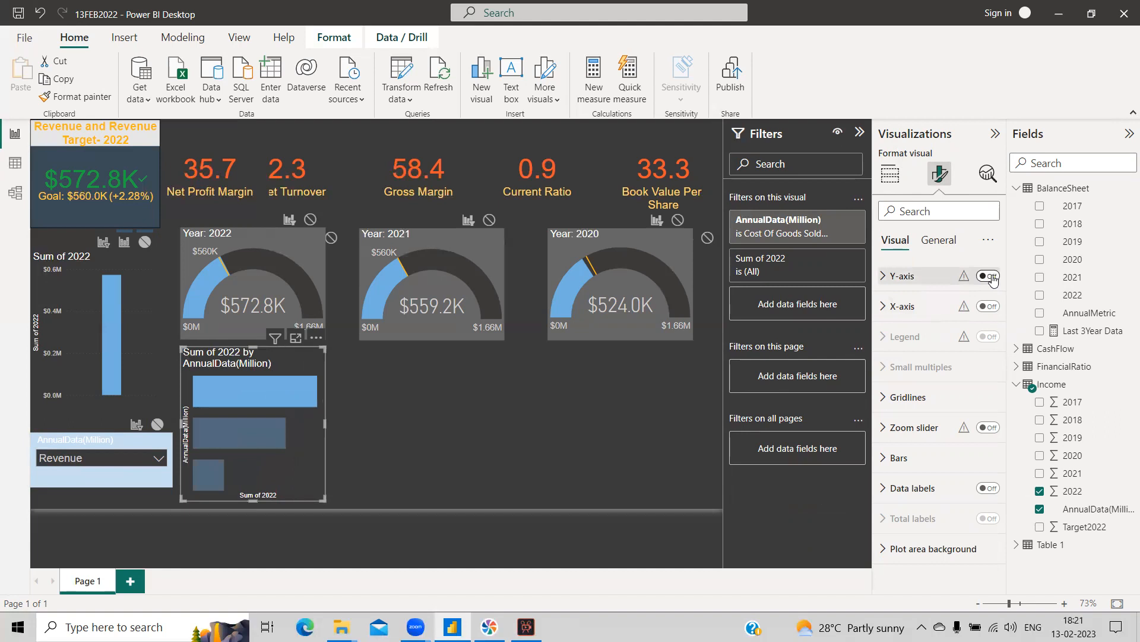
pyautogui.click(989, 277)
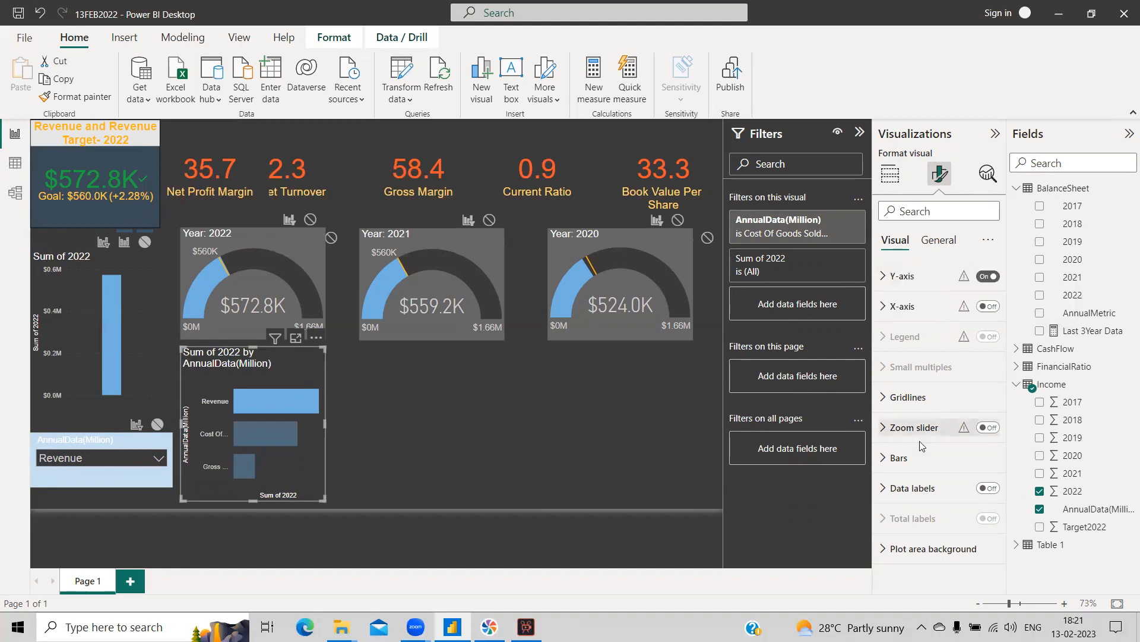
# Change the 2022 bar chart's default bar colour to the darker theme blue and turn on its data labels.
pyautogui.click(891, 460)
pyautogui.scroll(-1, 914, 452)
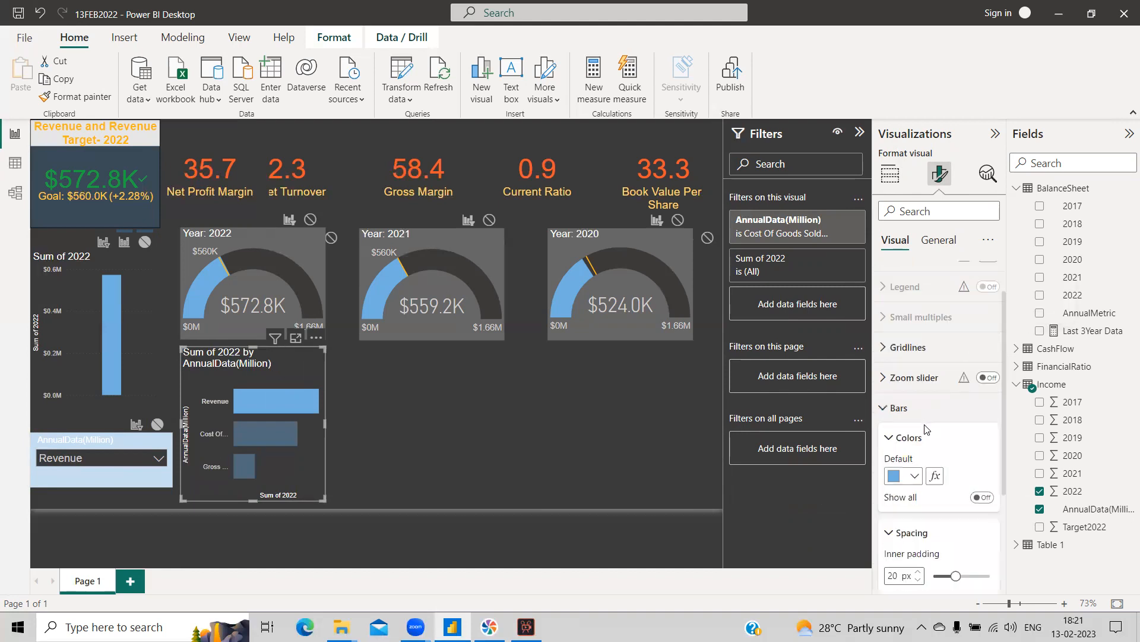
pyautogui.click(915, 475)
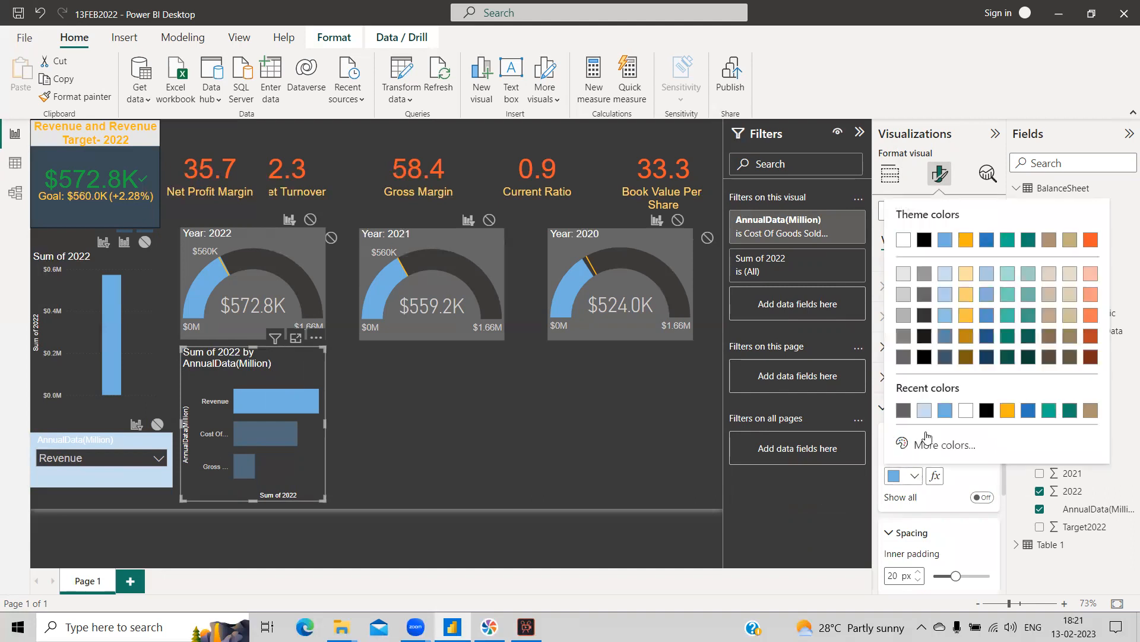
pyautogui.click(986, 240)
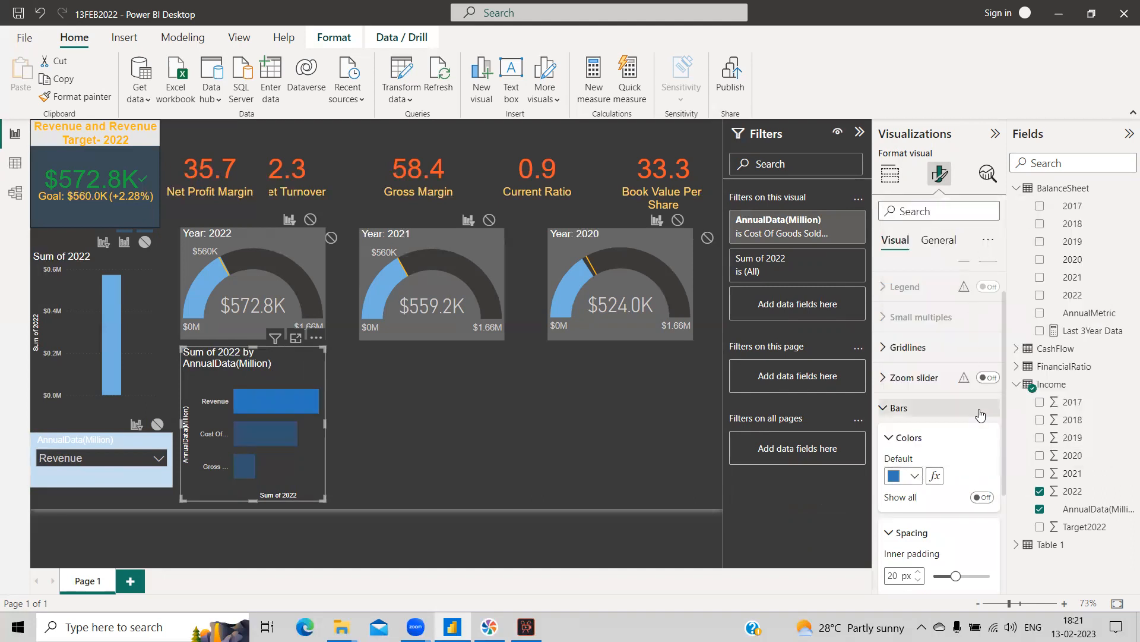
pyautogui.scroll(-3, 959, 457)
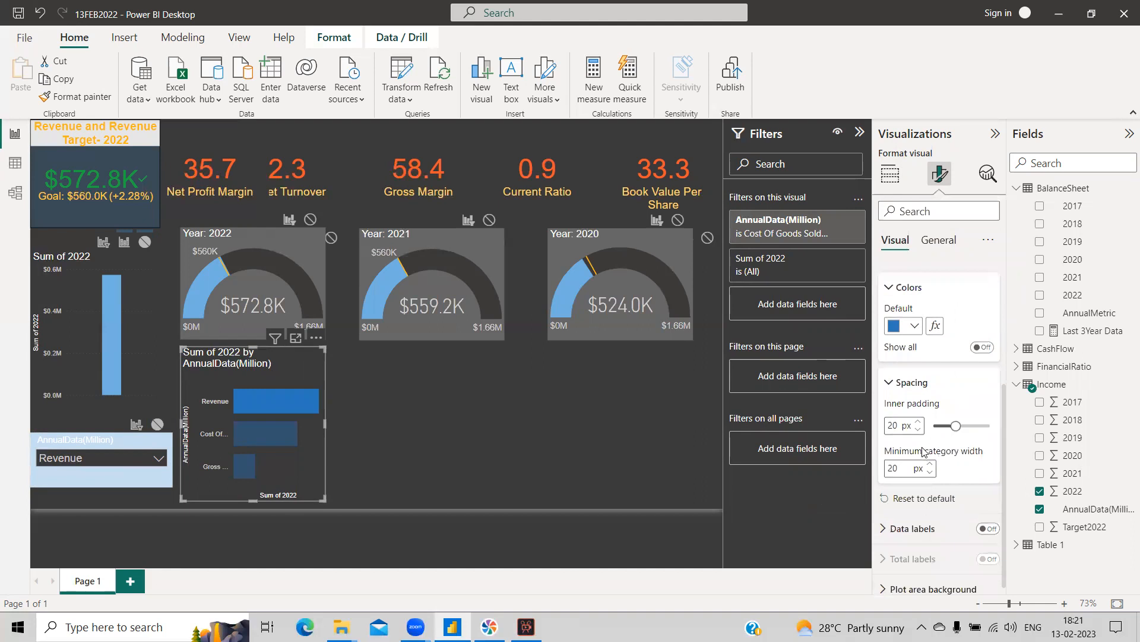
pyautogui.scroll(-1, 930, 464)
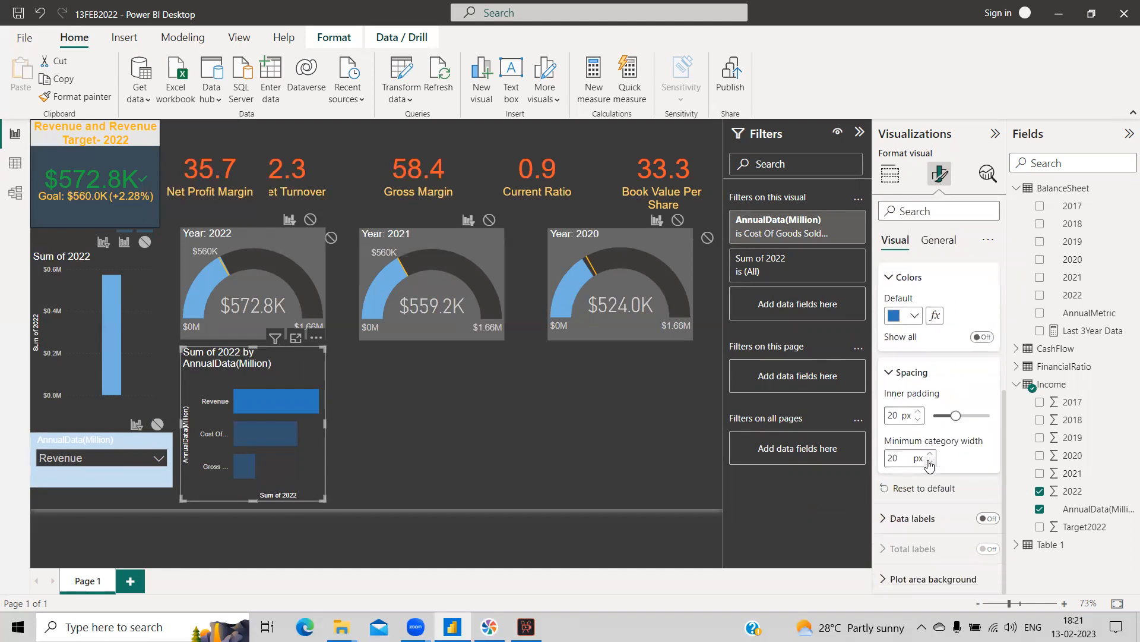
pyautogui.click(983, 520)
pyautogui.click(951, 578)
pyautogui.scroll(-3, 952, 539)
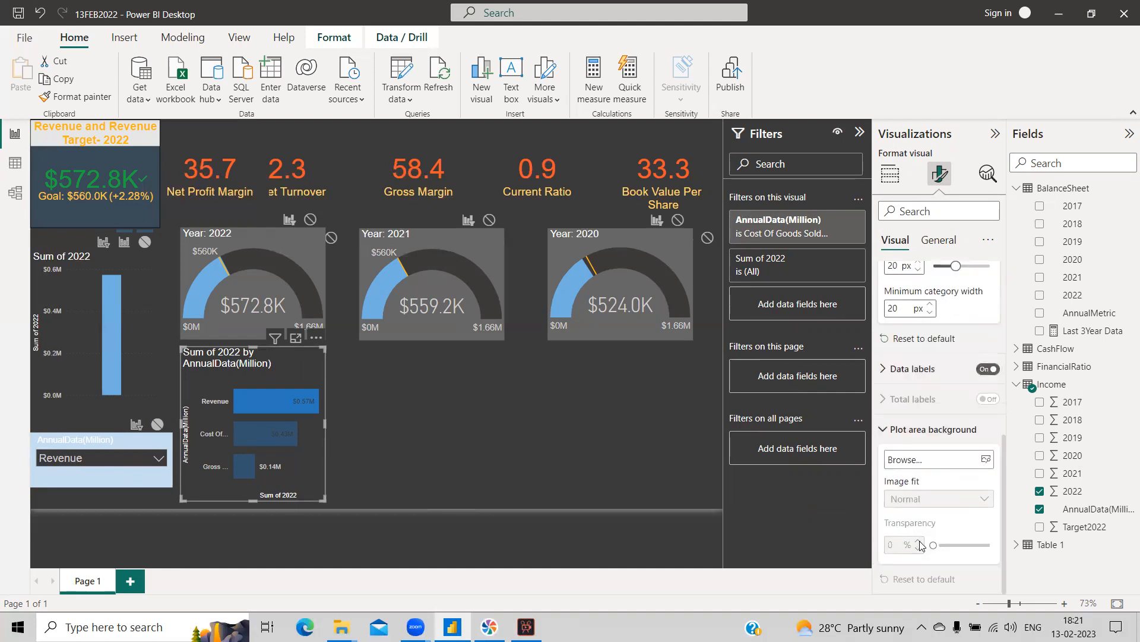
pyautogui.click(936, 466)
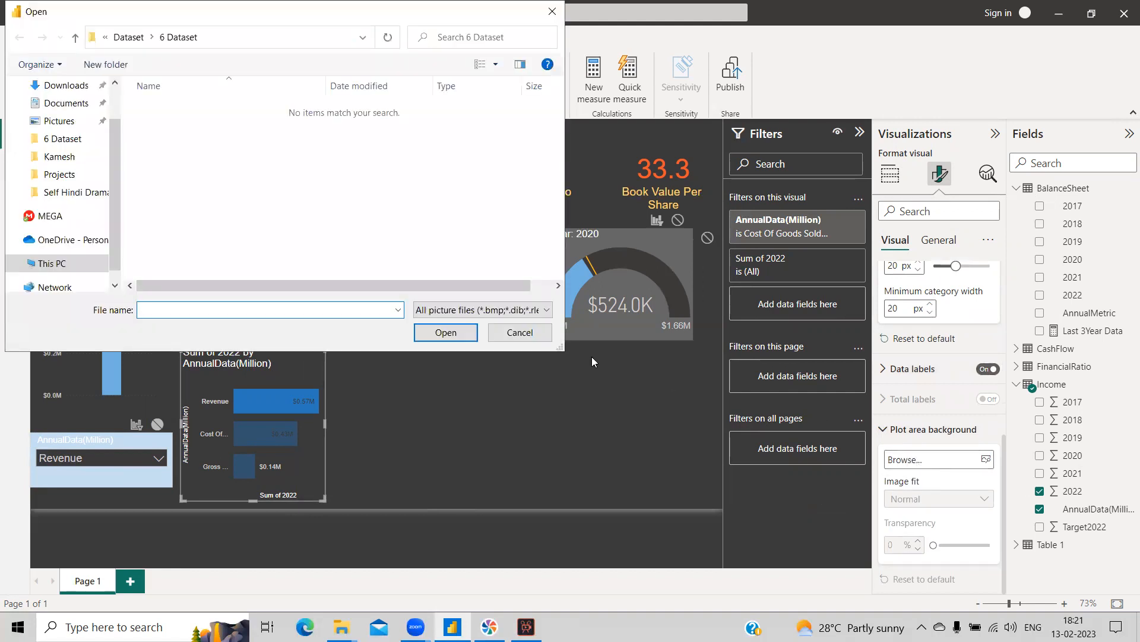
pyautogui.click(542, 335)
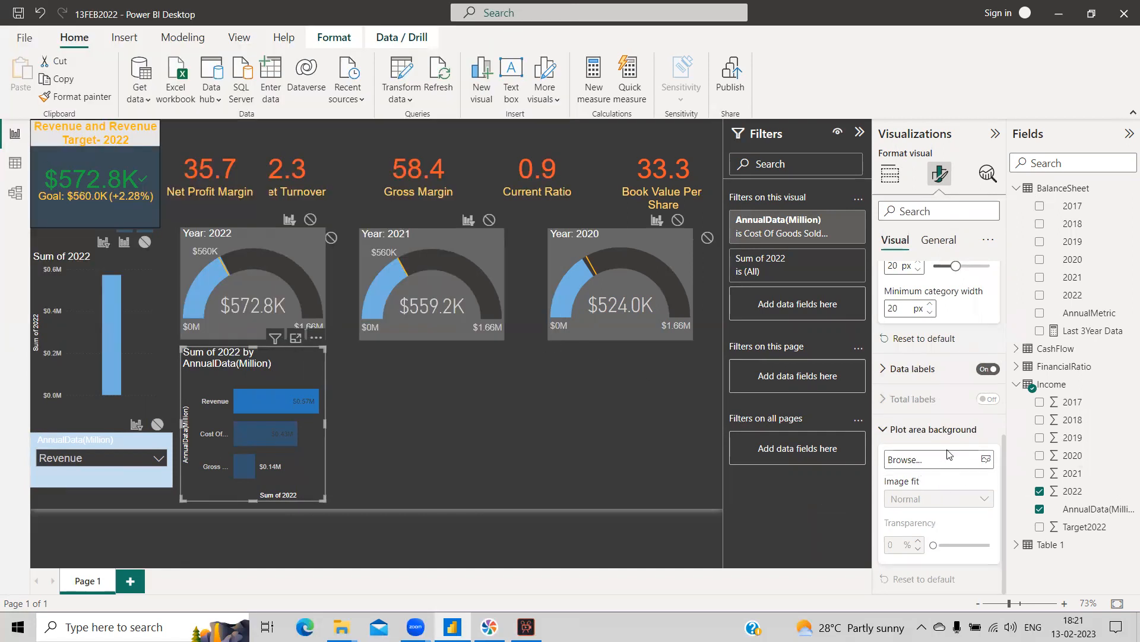
pyautogui.click(883, 429)
# Turn off the 2022 bar chart's title.
pyautogui.click(939, 240)
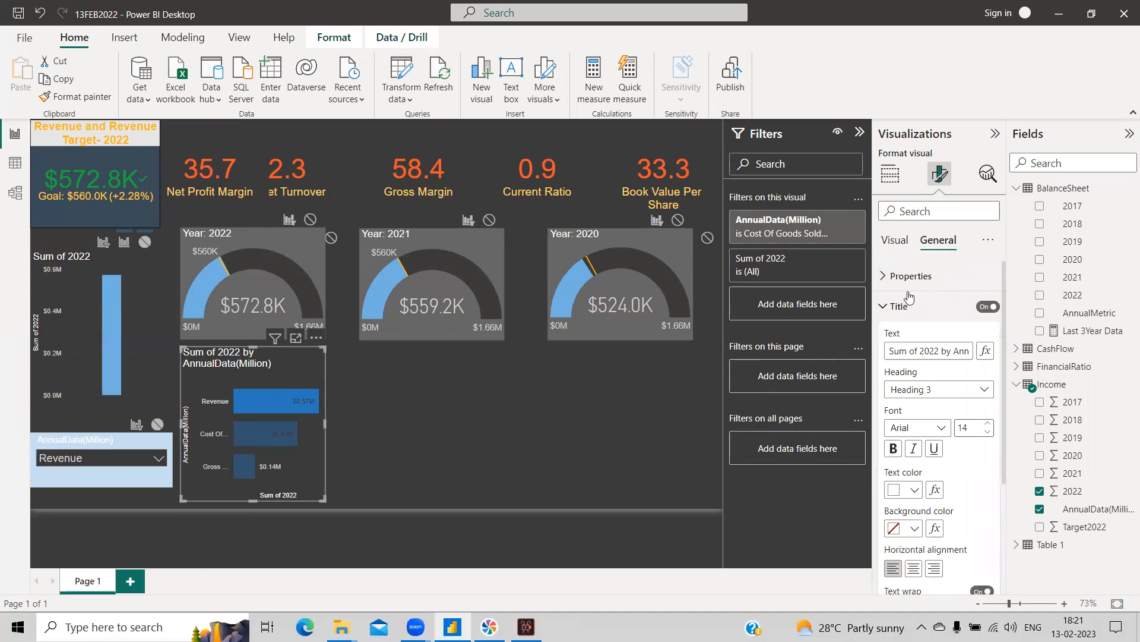
pyautogui.tripleClick(936, 354)
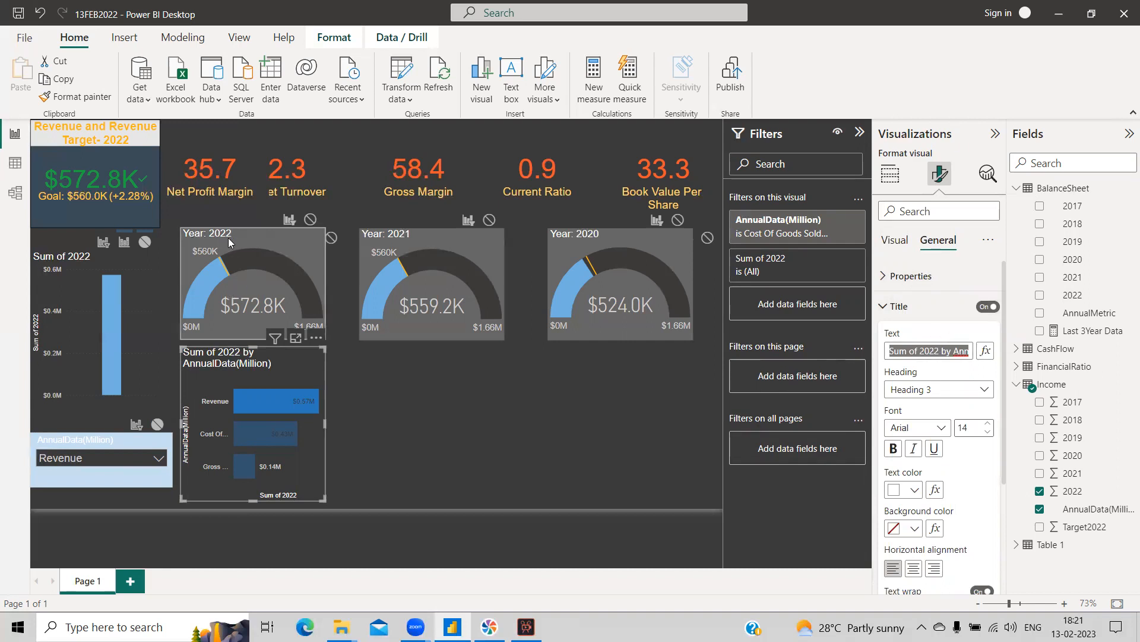
pyautogui.click(995, 307)
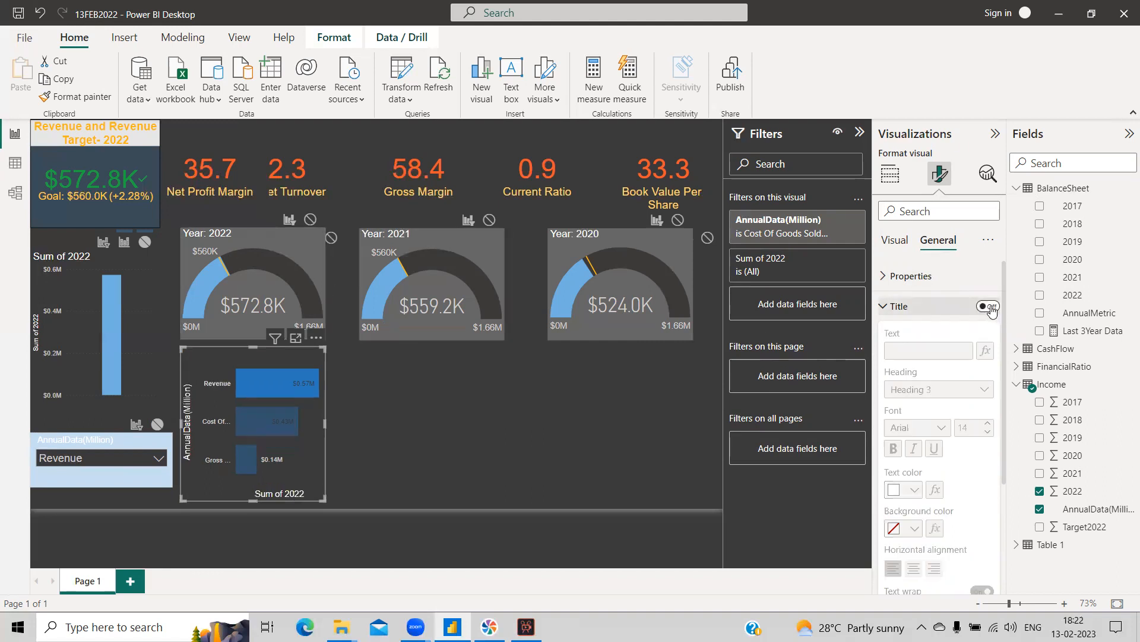
pyautogui.click(883, 308)
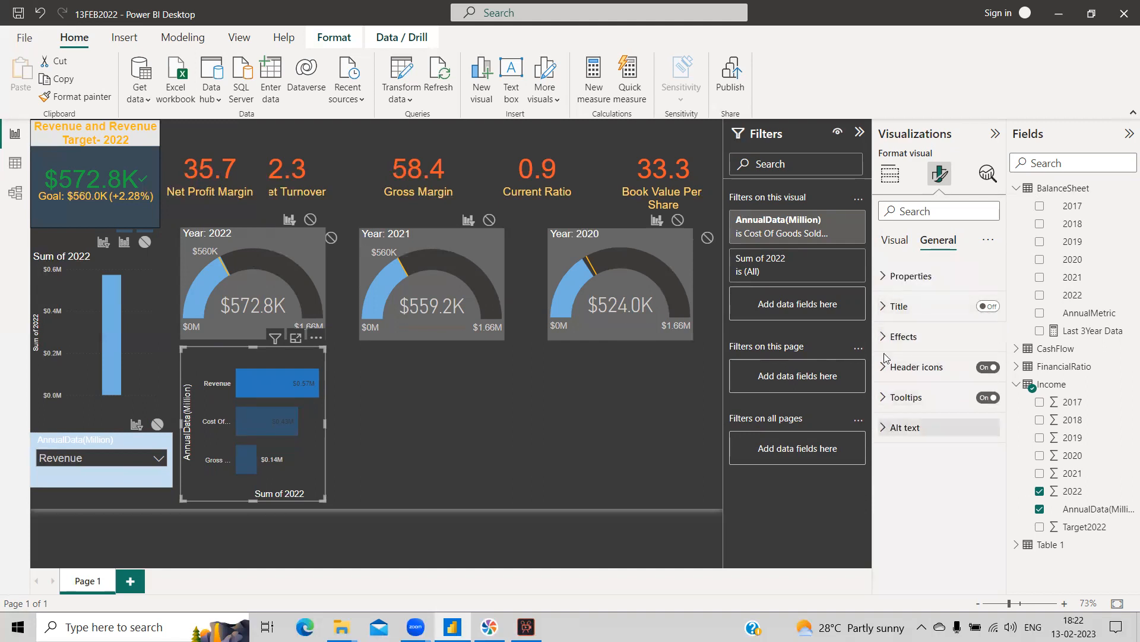
# Examine the bar chart's general formatting options for size, position, effects and header icons.
pyautogui.click(883, 277)
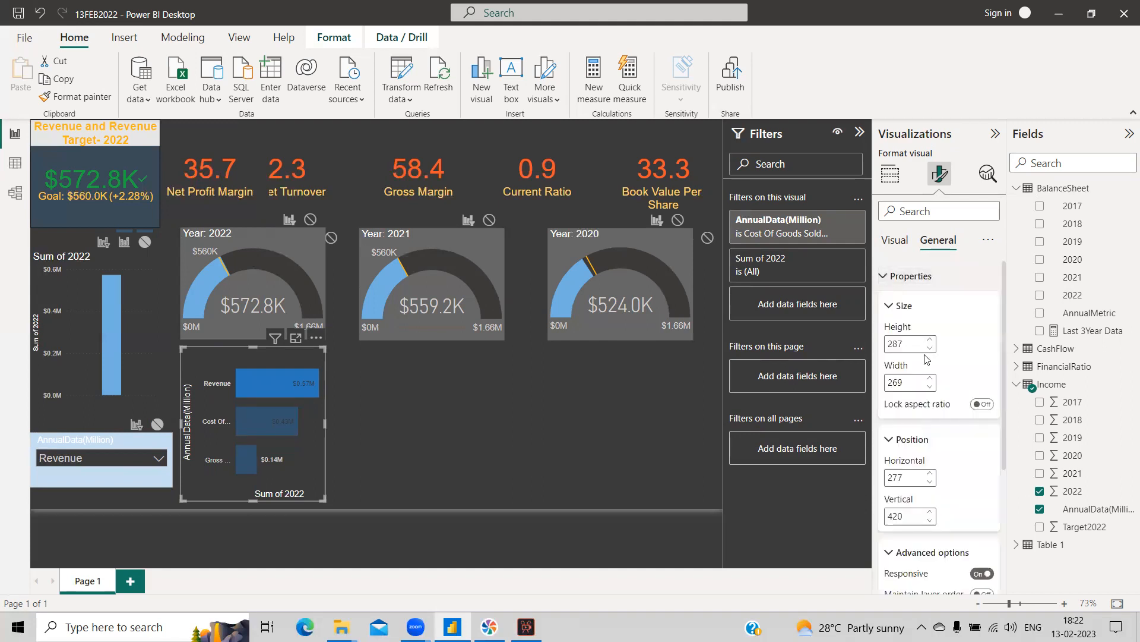
pyautogui.scroll(-3, 944, 380)
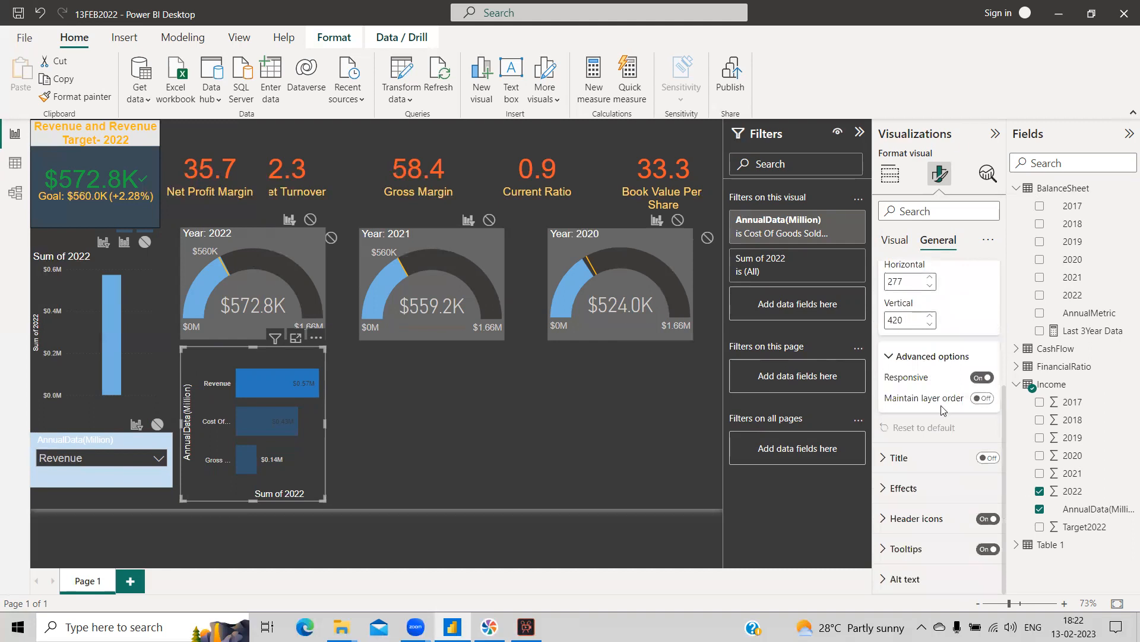
pyautogui.click(881, 489)
pyautogui.scroll(-3, 934, 468)
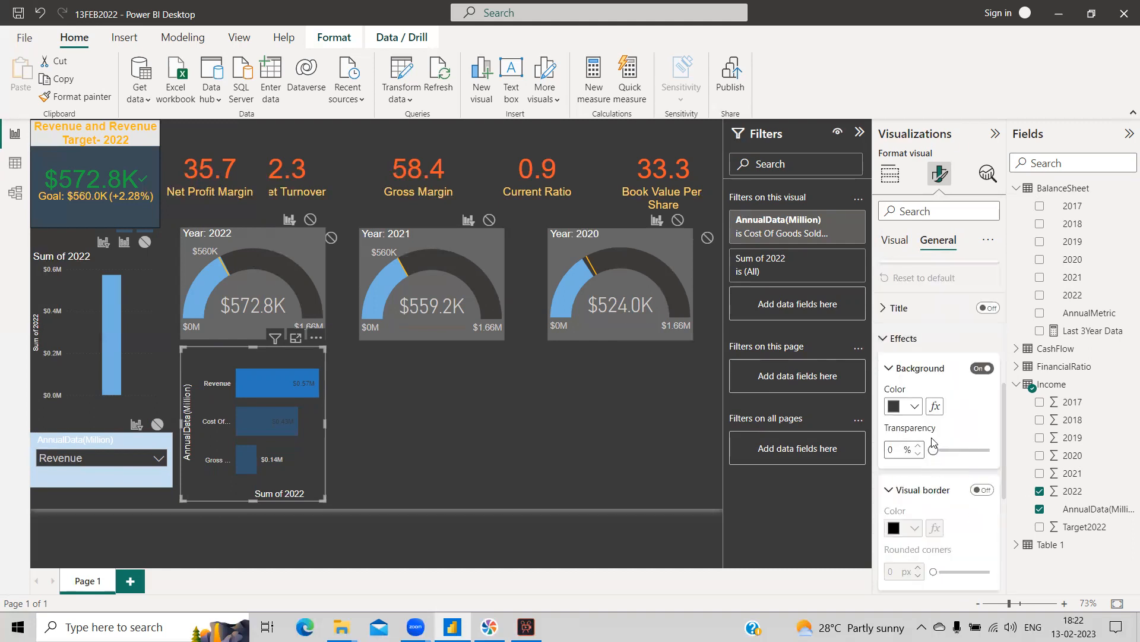
pyautogui.scroll(-3, 932, 451)
pyautogui.scroll(-3, 933, 453)
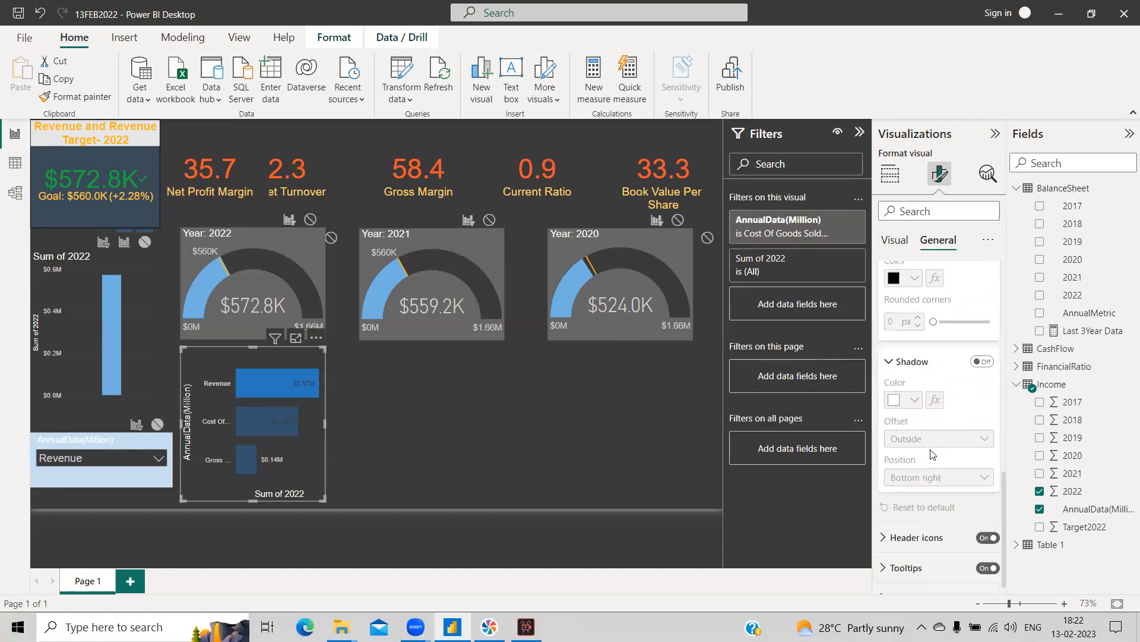
pyautogui.scroll(-1, 928, 451)
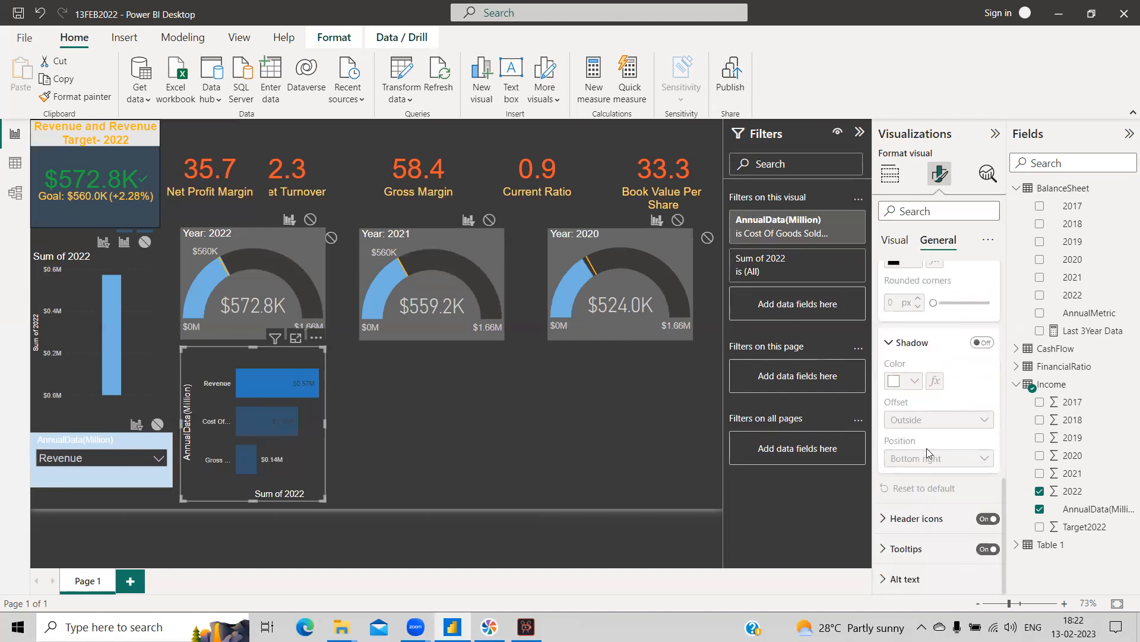
pyautogui.click(915, 518)
pyautogui.scroll(-6, 950, 473)
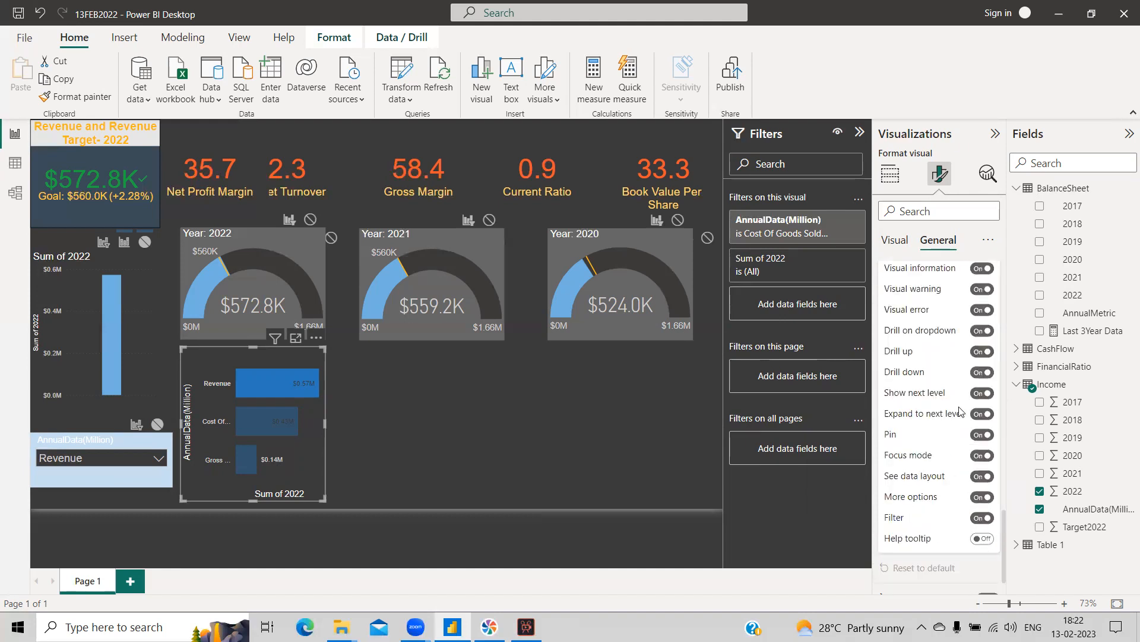
pyautogui.scroll(-1, 970, 392)
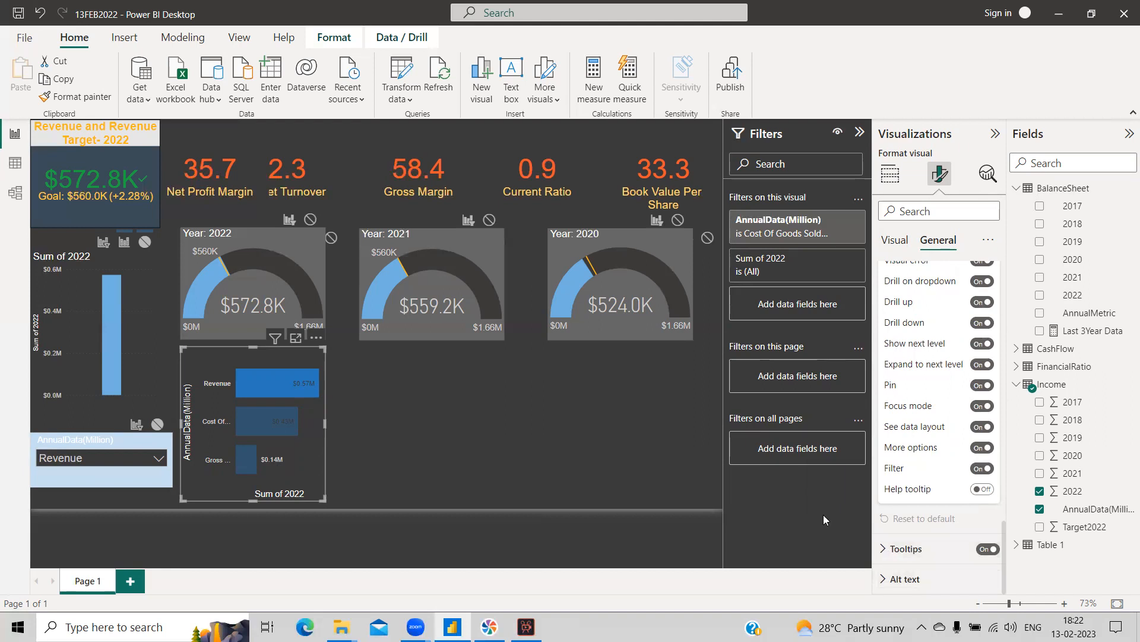
# Clear the bar highlighting in the 2022 bar chart and set its Y-axis values font size to 8.
pyautogui.click(206, 460)
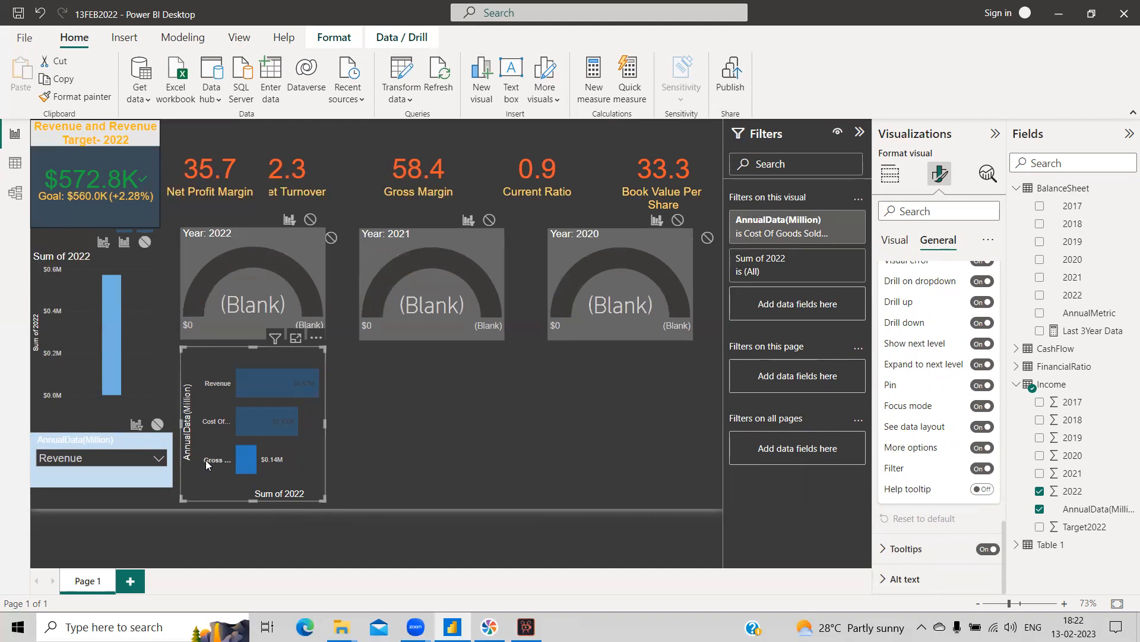
pyautogui.click(218, 465)
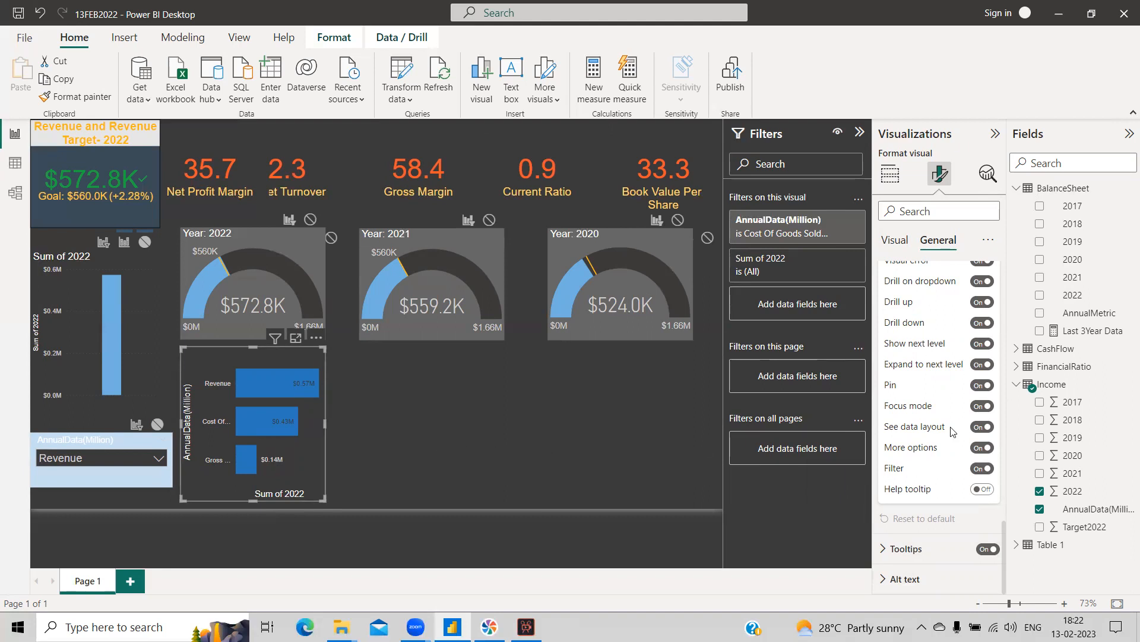
pyautogui.click(897, 240)
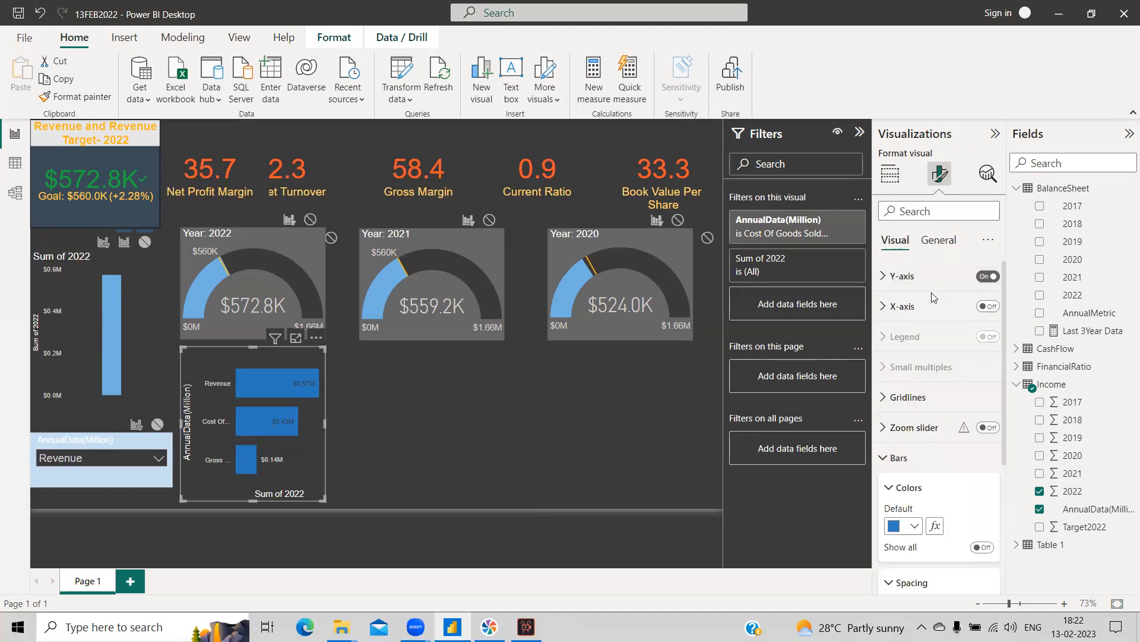
pyautogui.click(884, 277)
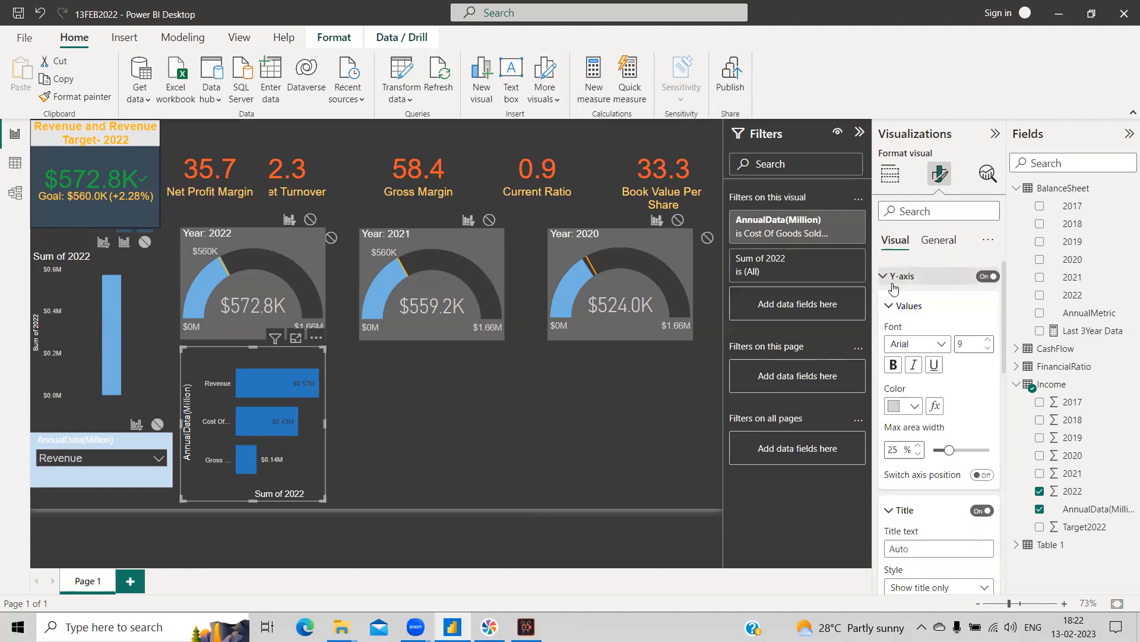
pyautogui.click(988, 349)
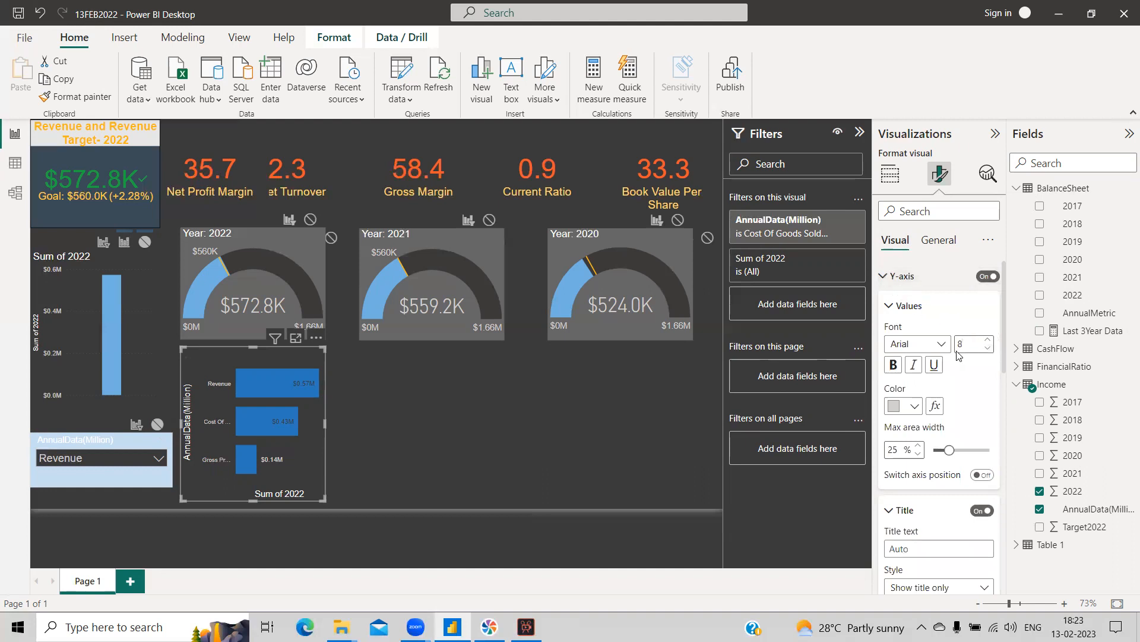
pyautogui.moveTo(966, 344); pyautogui.dragTo(945, 344)
# Increase the Y-axis maximum area width past 39% until the full Cost Of Goods Sold label fits.
pyautogui.moveTo(949, 452); pyautogui.dragTo(992, 455)
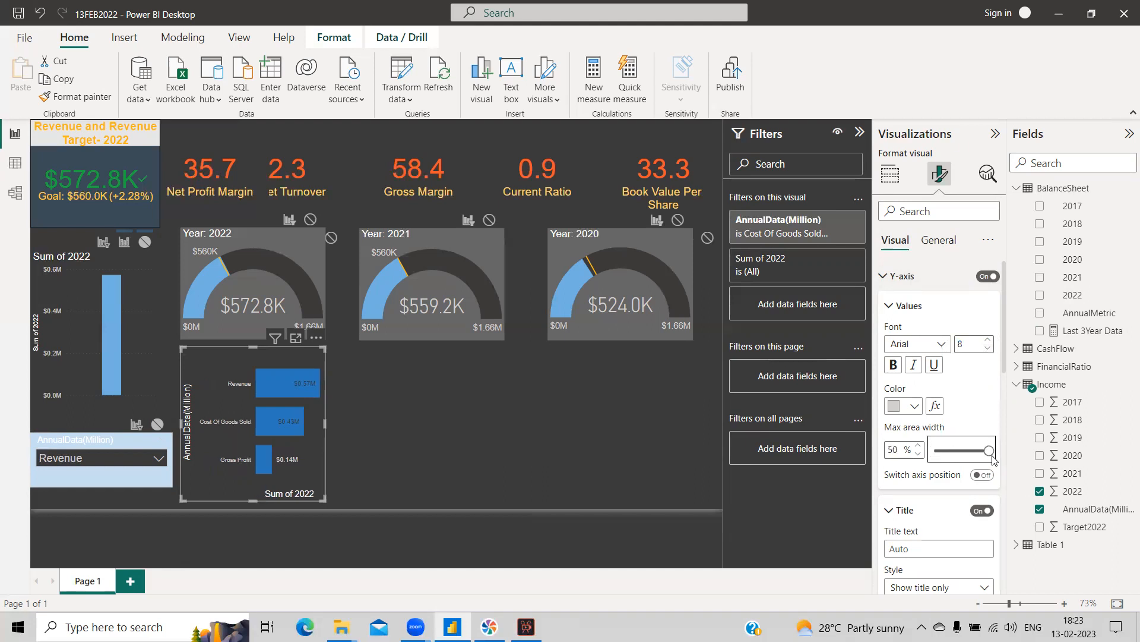
pyautogui.moveTo(989, 453); pyautogui.dragTo(965, 452)
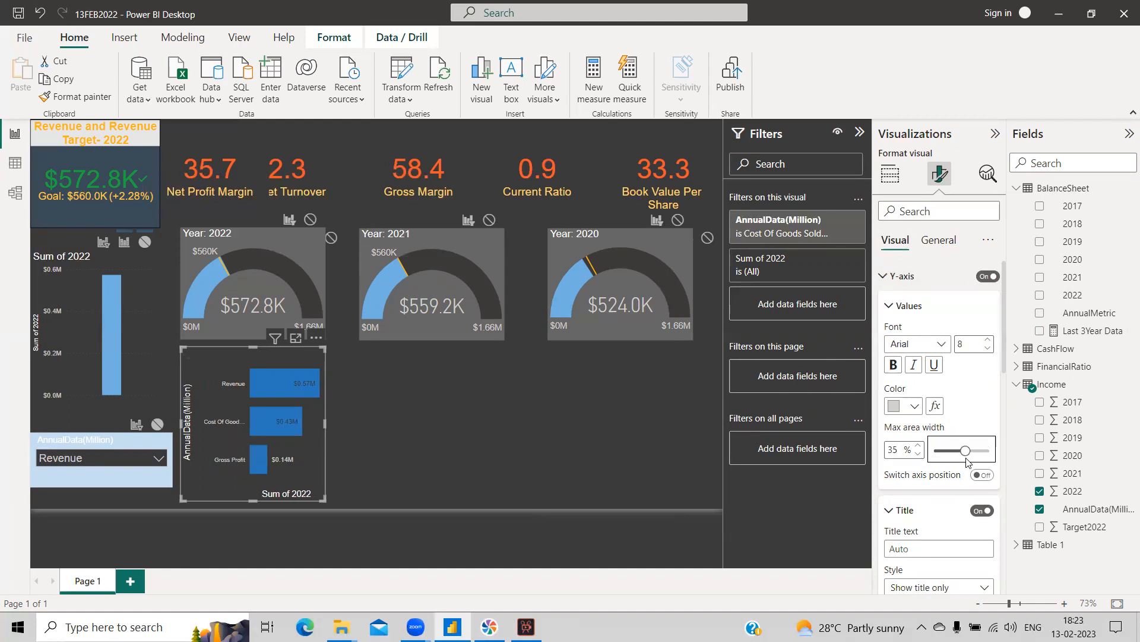
pyautogui.click(919, 447)
pyautogui.click(919, 446)
pyautogui.click(920, 446)
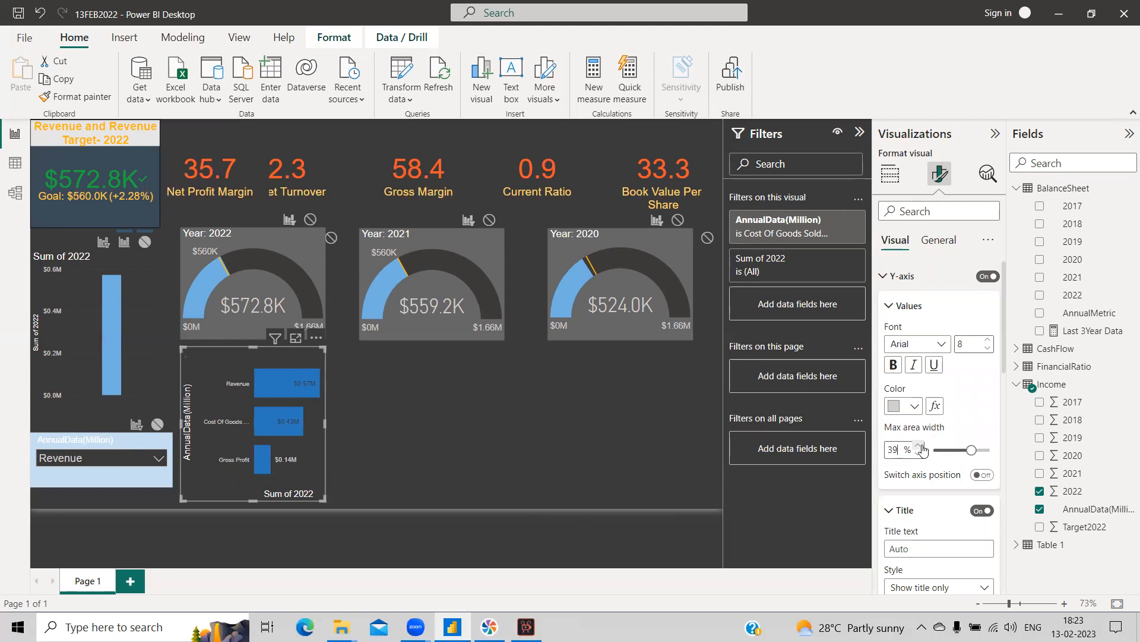
pyautogui.click(920, 446)
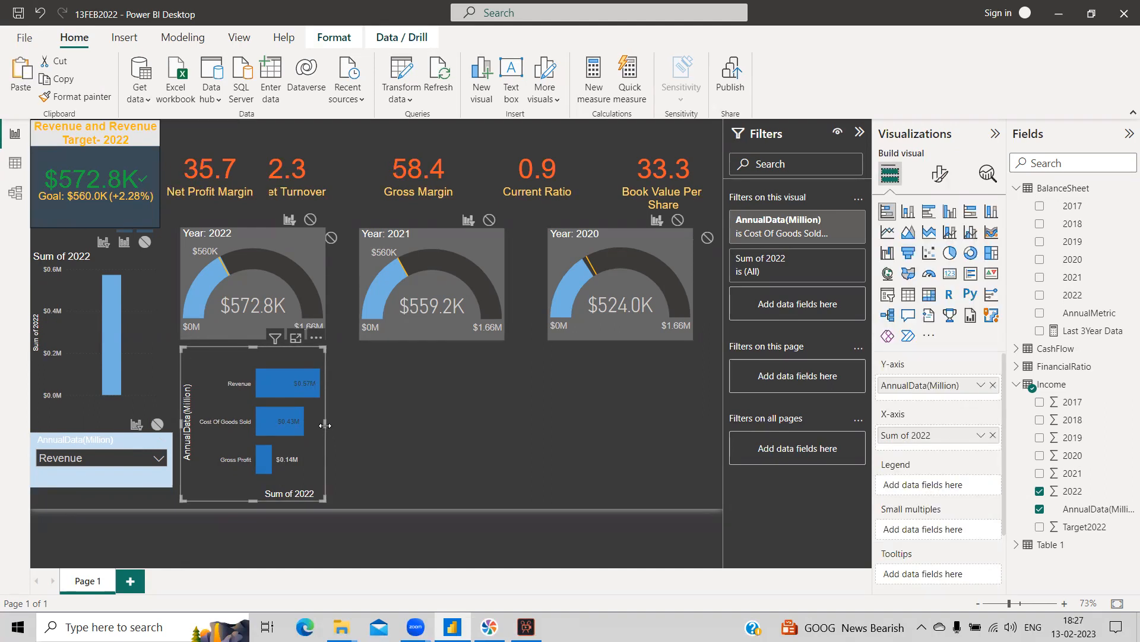
# Widen the bar chart to span beneath all three gauges and add the Income table's 2021 and 2020 fields.
pyautogui.moveTo(325, 442); pyautogui.dragTo(685, 451)
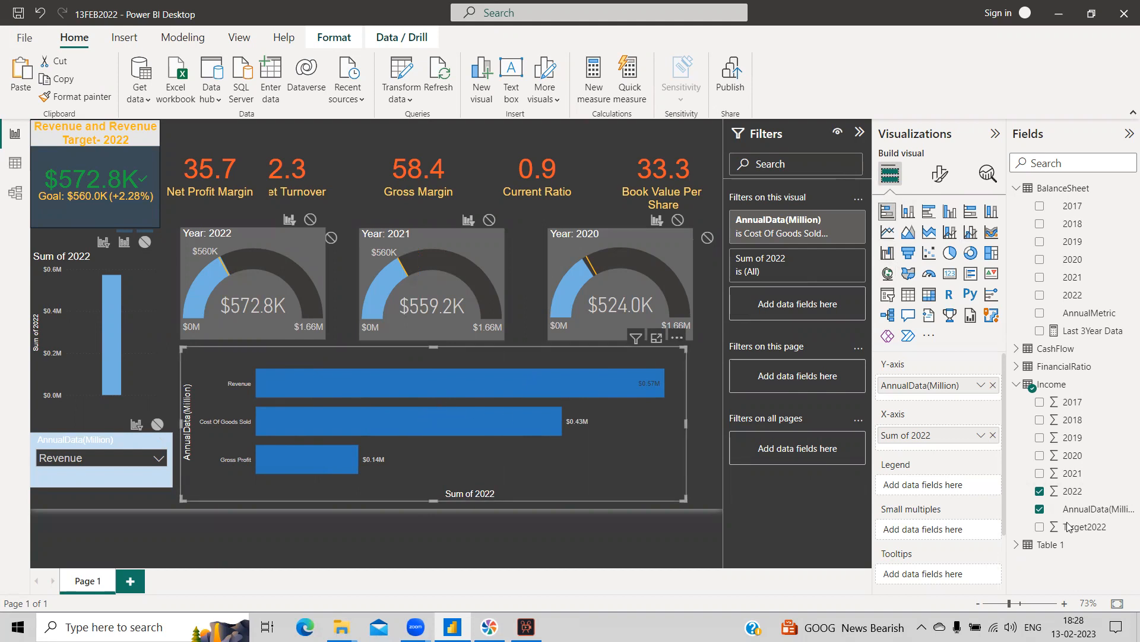
pyautogui.click(1042, 474)
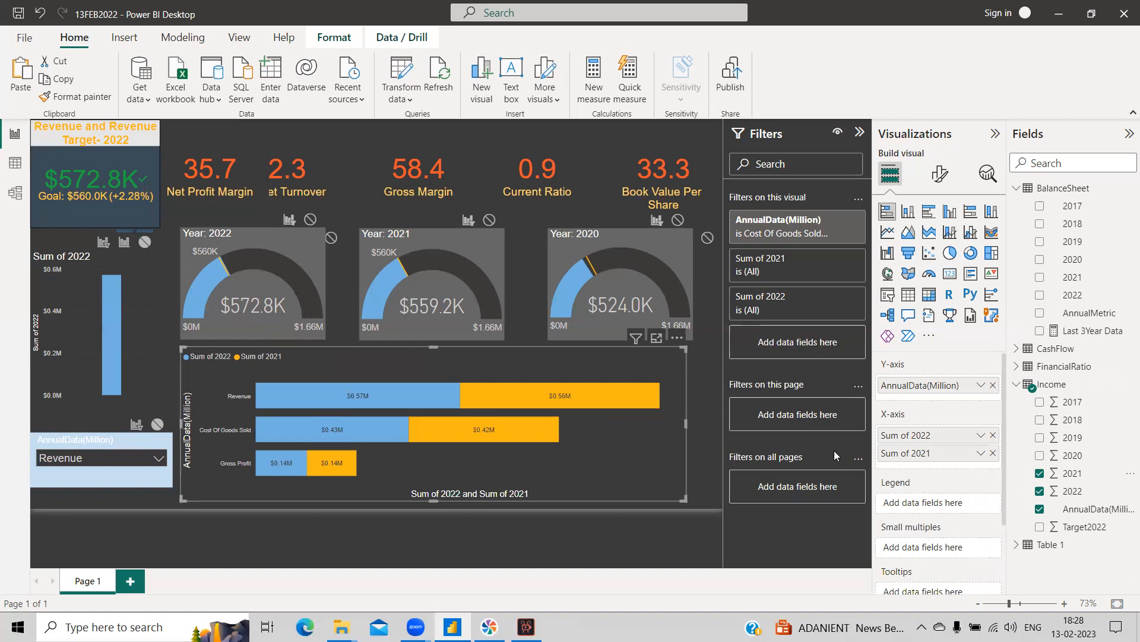
pyautogui.click(1040, 455)
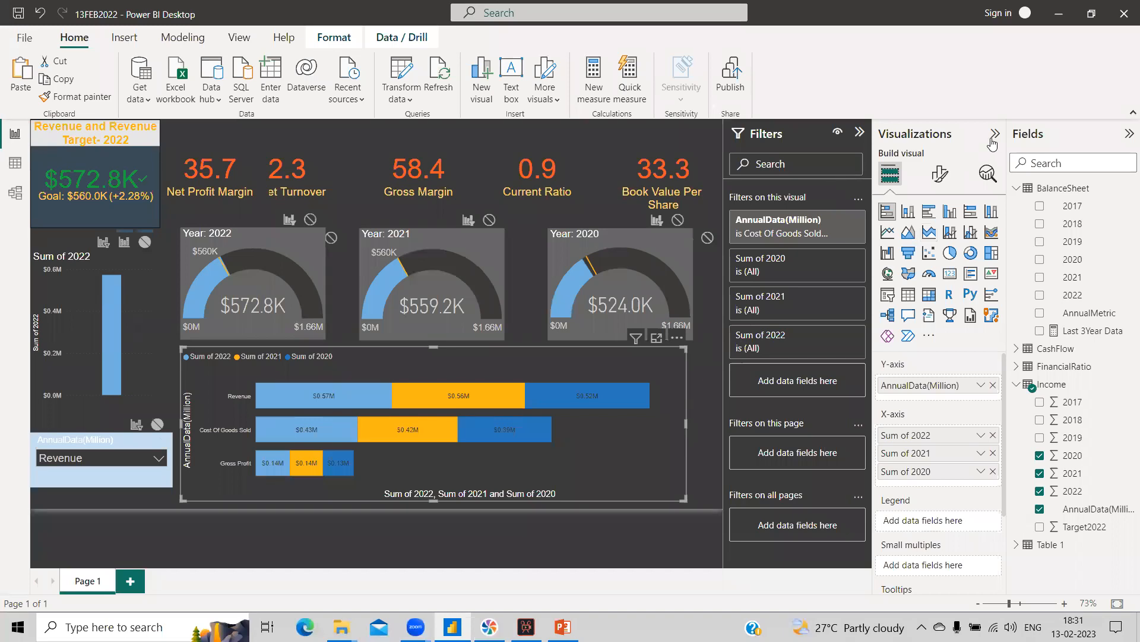
# Collapse the Visualizations, Filters and Fields panes to give the report canvas more room.
pyautogui.click(993, 134)
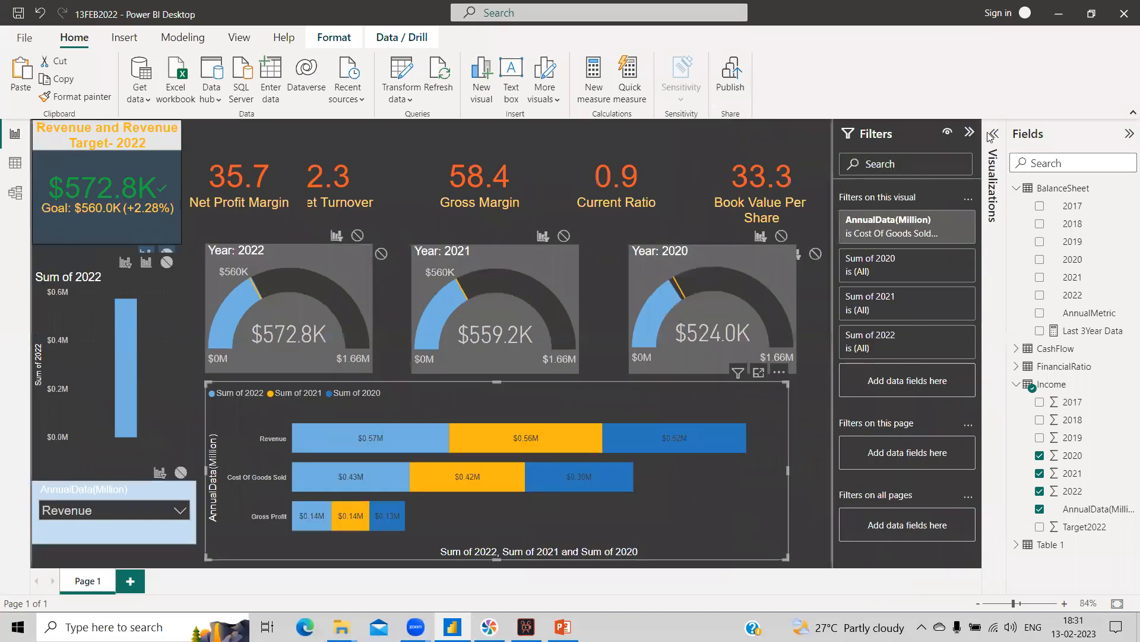
pyautogui.click(977, 135)
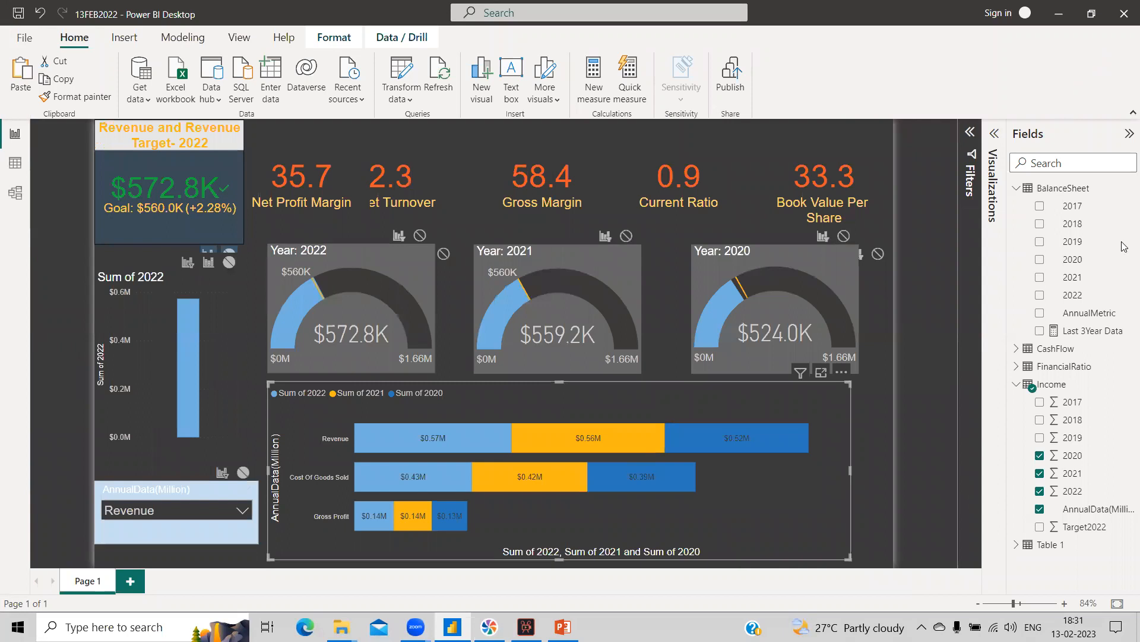
pyautogui.click(1128, 133)
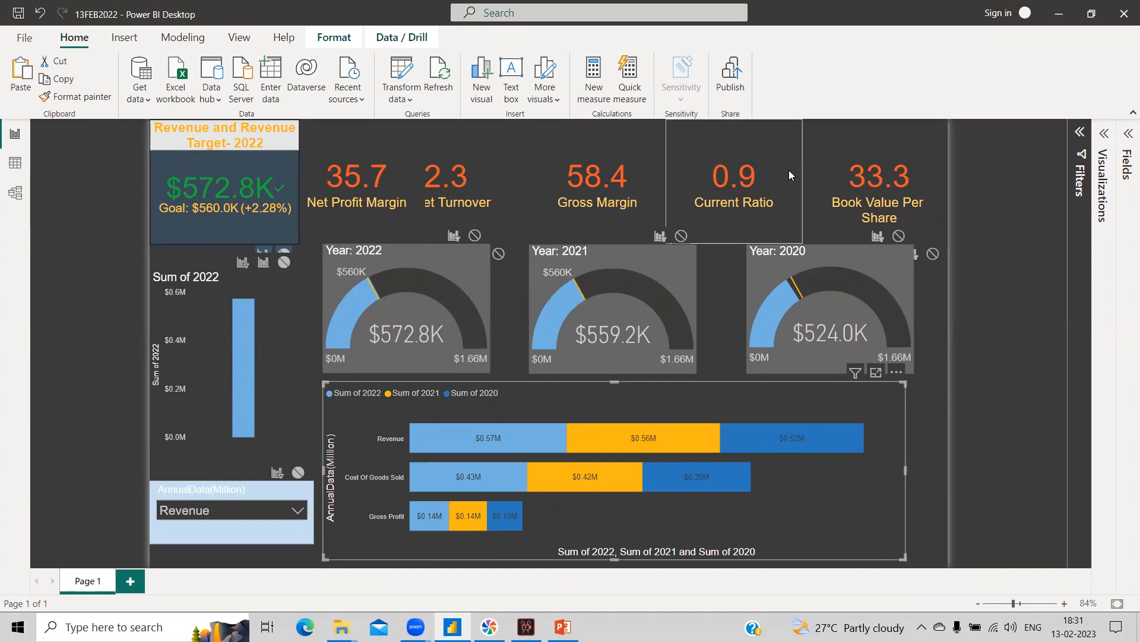
# Shift the Asset Turnover and Gross Margin cards to the right so the full Asset Turnover card shows and the KPI row is better spaced.
pyautogui.moveTo(473, 168); pyautogui.dragTo(494, 169)
pyautogui.moveTo(505, 168); pyautogui.dragTo(509, 169)
pyautogui.moveTo(595, 174); pyautogui.dragTo(614, 170)
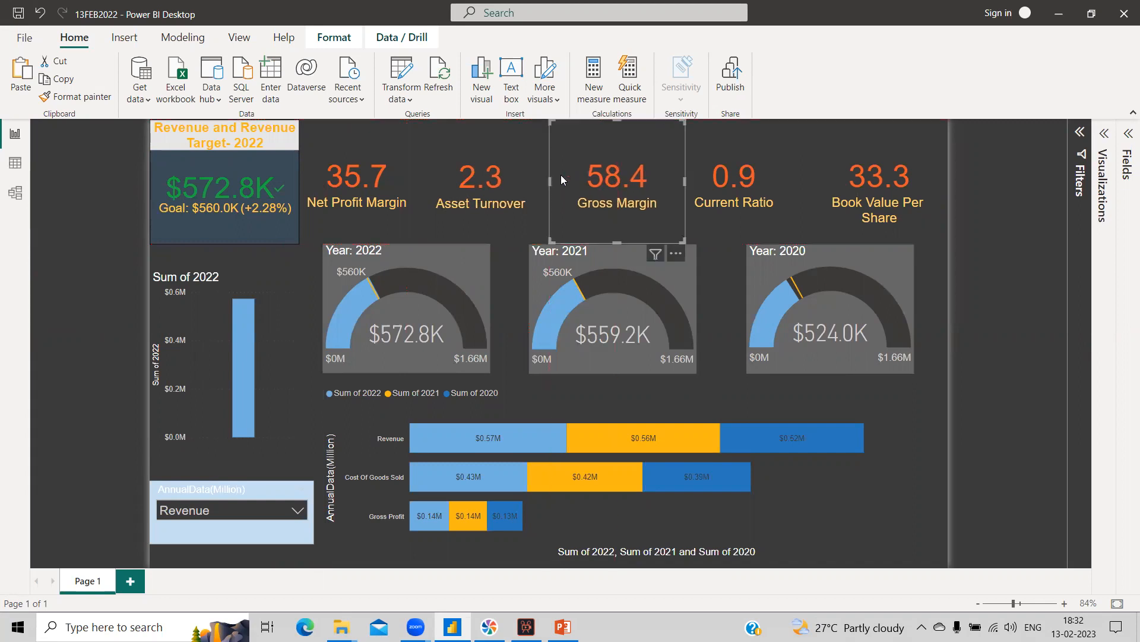
# Examine the choices in the AnnualData(Million) slicer, along with the Sum of 2022 column chart and the yearly gauges, keeping Revenue selected.
pyautogui.click(501, 166)
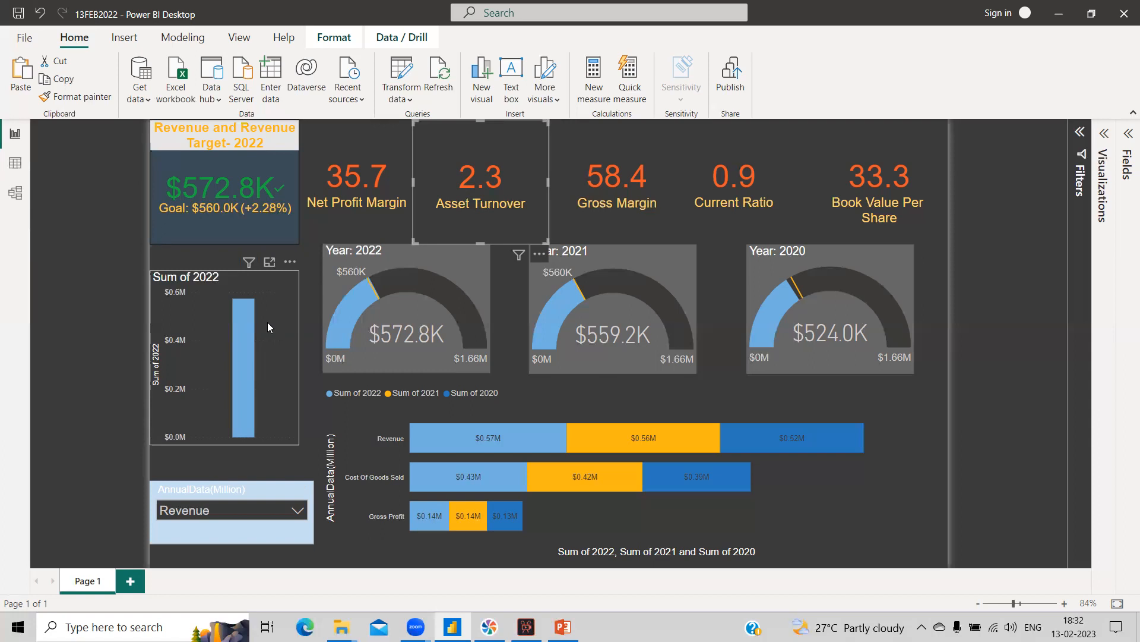
pyautogui.click(223, 511)
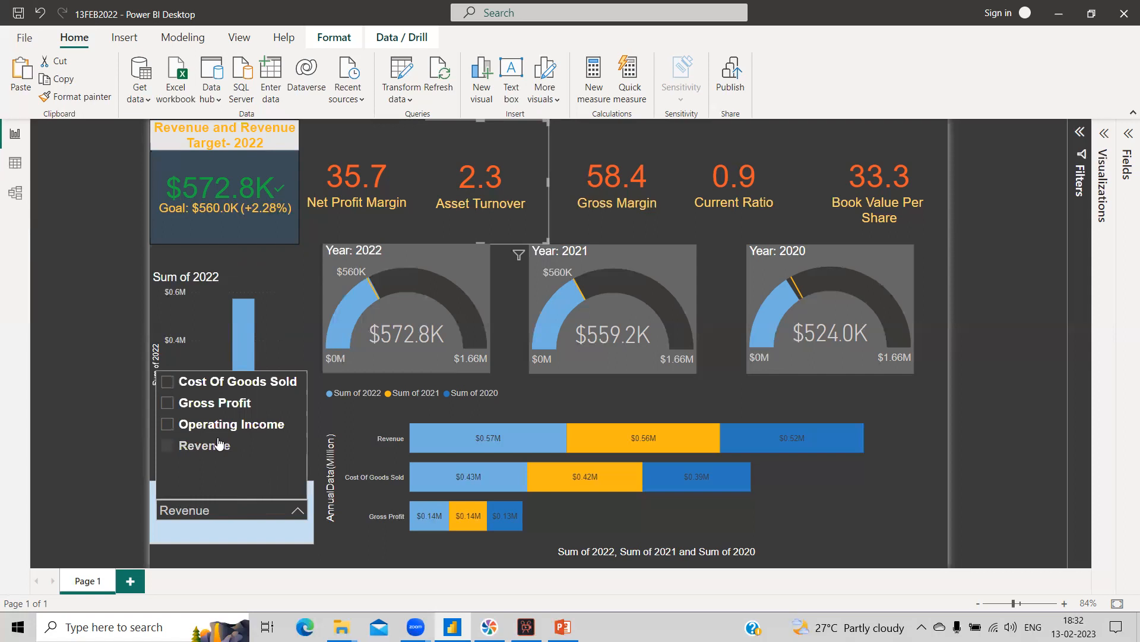
pyautogui.click(121, 488)
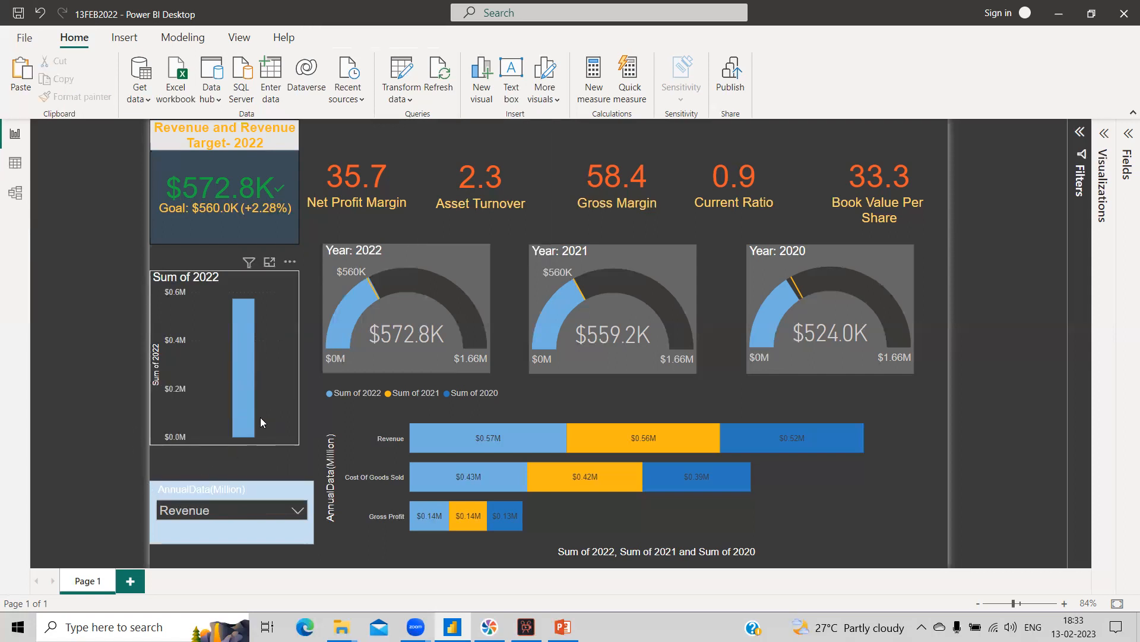
pyautogui.click(248, 510)
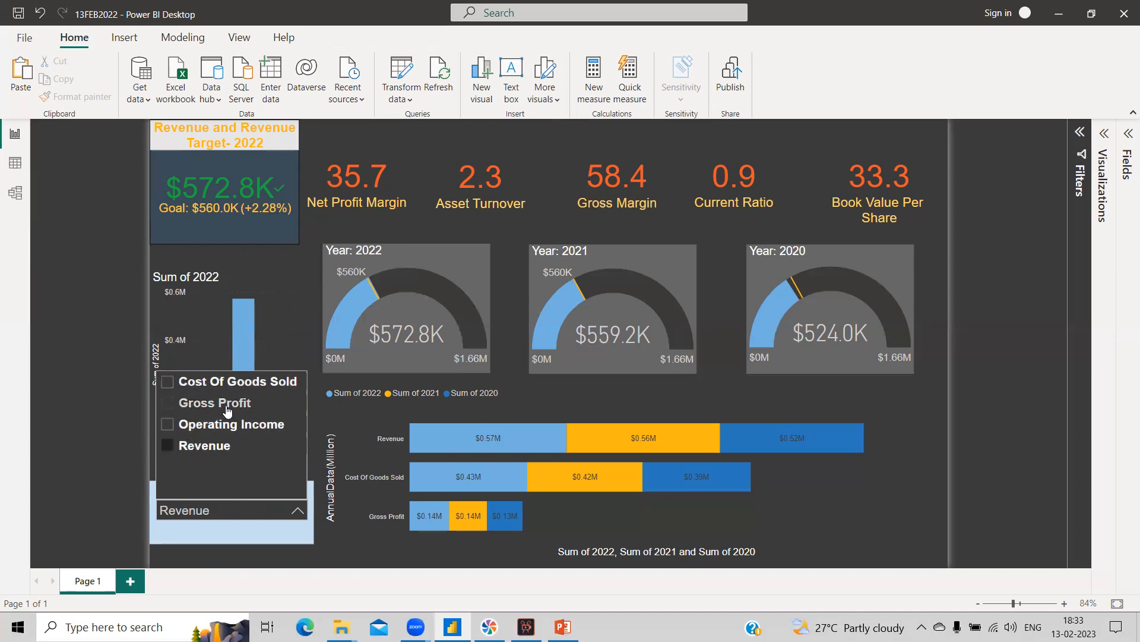
pyautogui.click(212, 350)
pyautogui.click(223, 326)
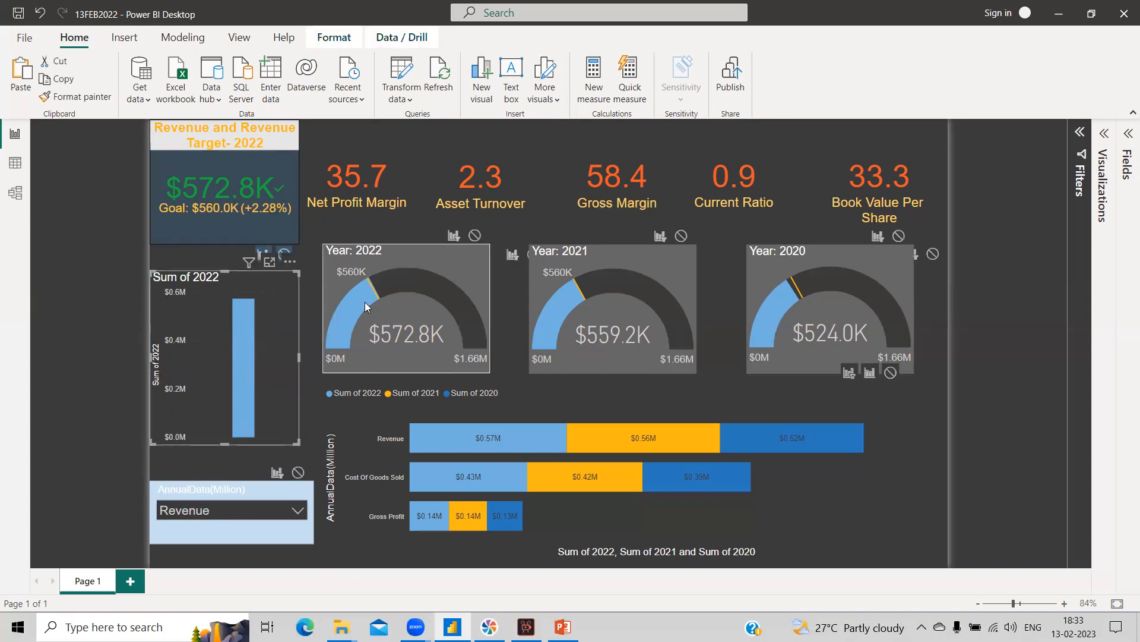
pyautogui.moveTo(334, 323)
pyautogui.moveTo(464, 326)
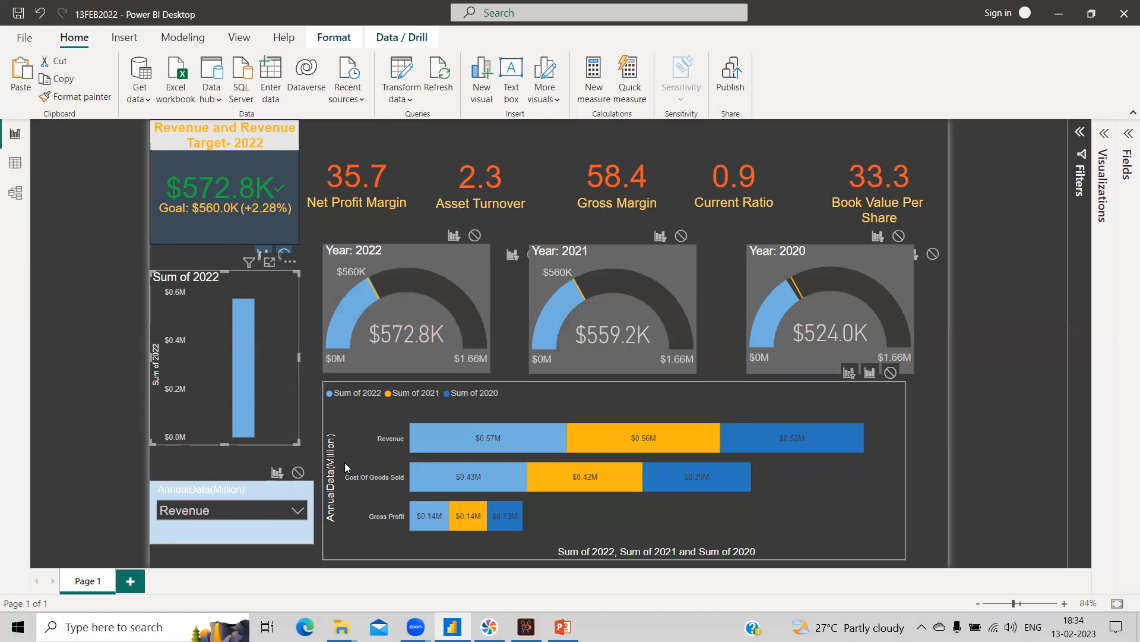
# Cross-filter the gauges by Revenue, Cost Of Goods Sold and Gross Profit in the stacked bar chart, finish on Revenue, and save the report.
pyautogui.click(466, 435)
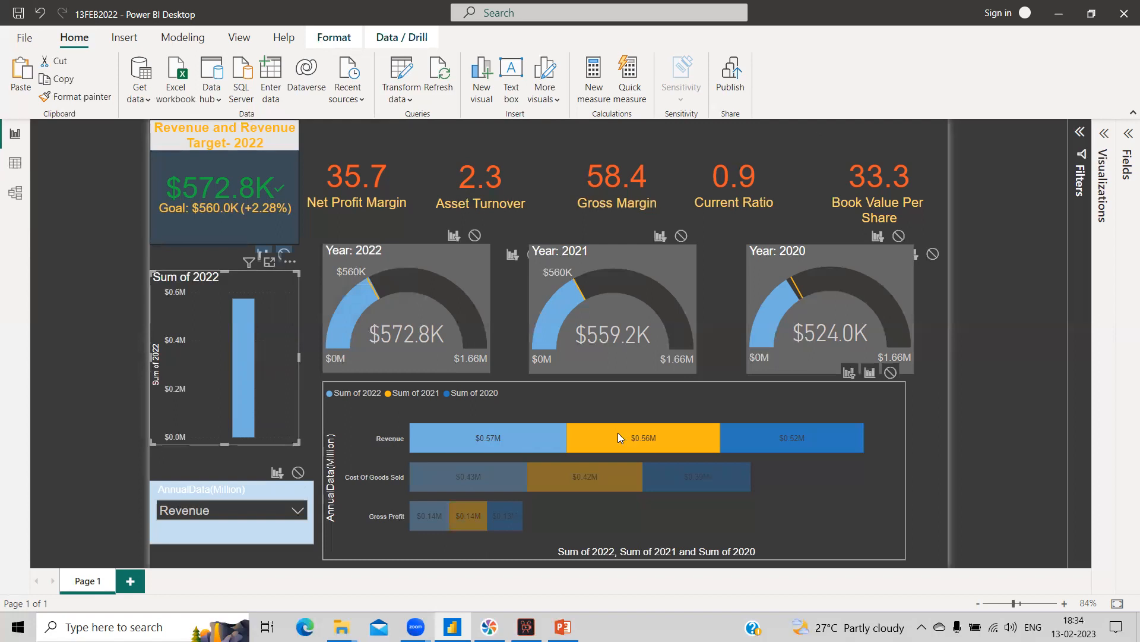
pyautogui.click(639, 469)
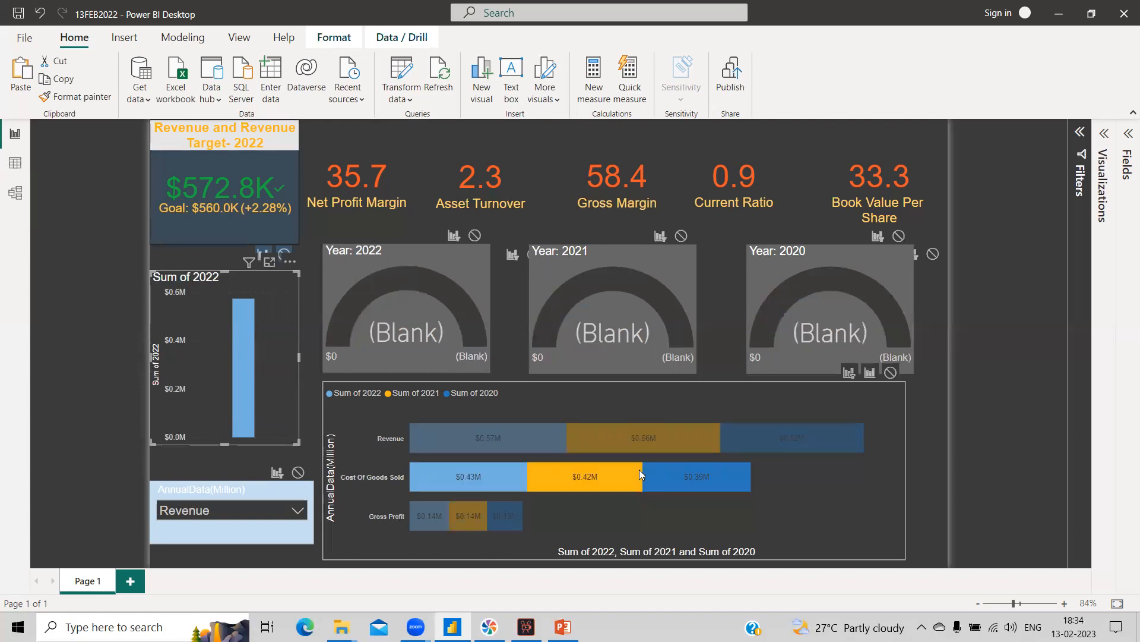
pyautogui.click(498, 511)
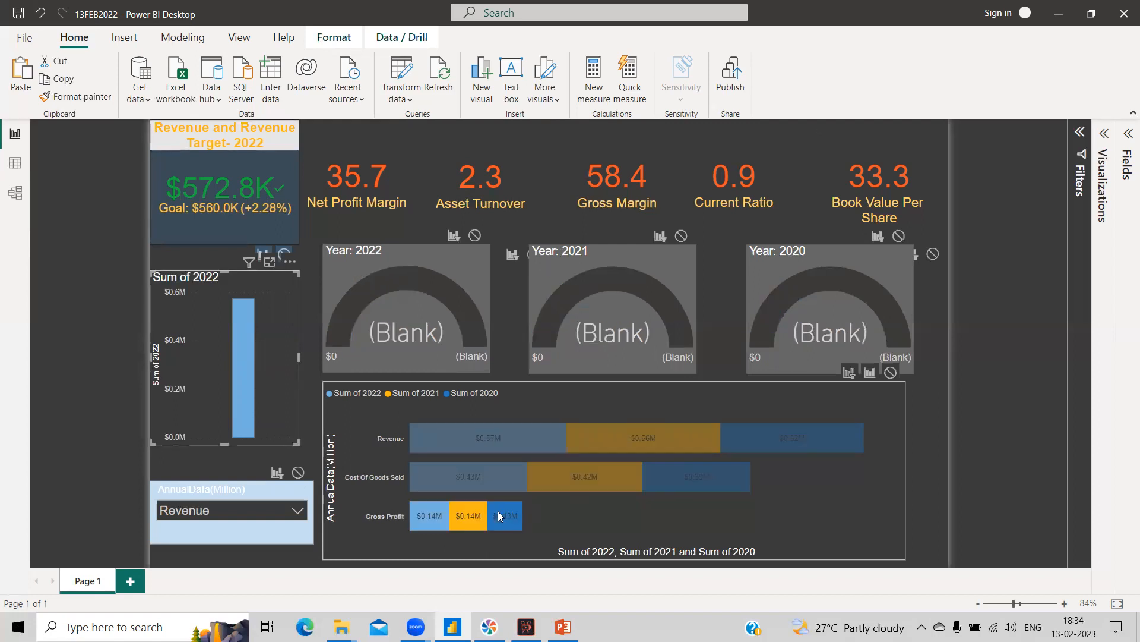
pyautogui.click(520, 478)
pyautogui.click(526, 446)
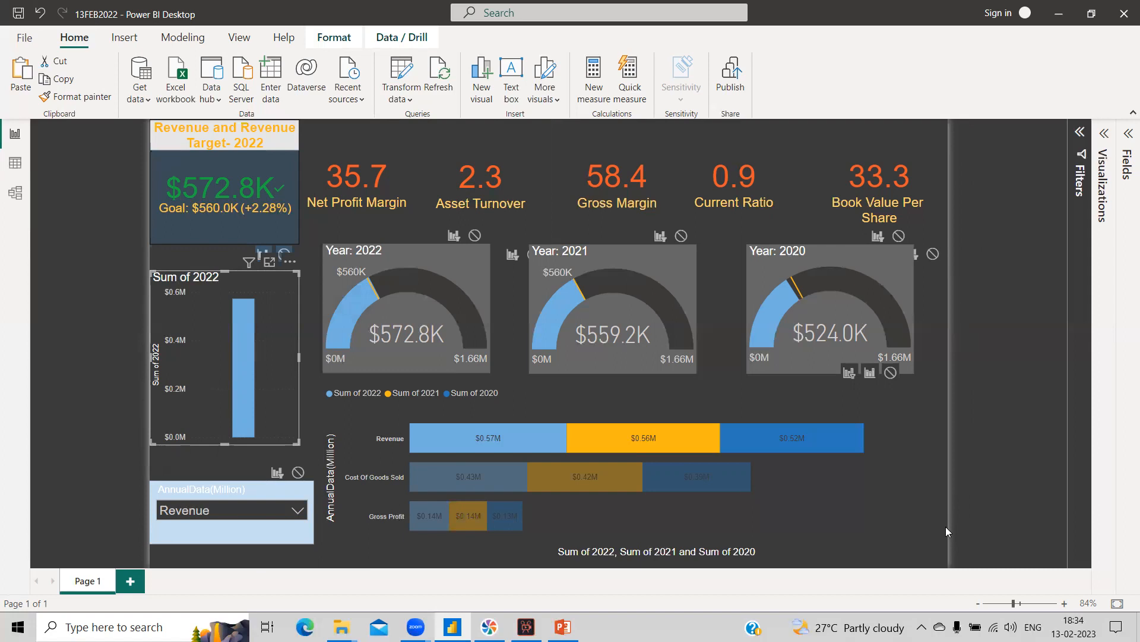
pyautogui.click(18, 13)
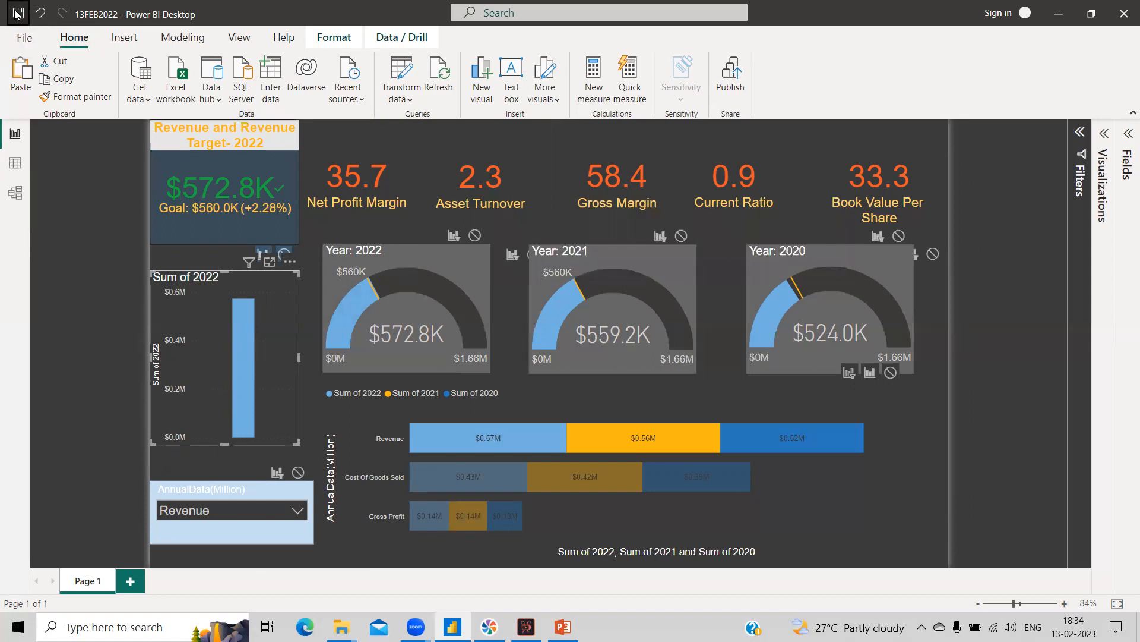